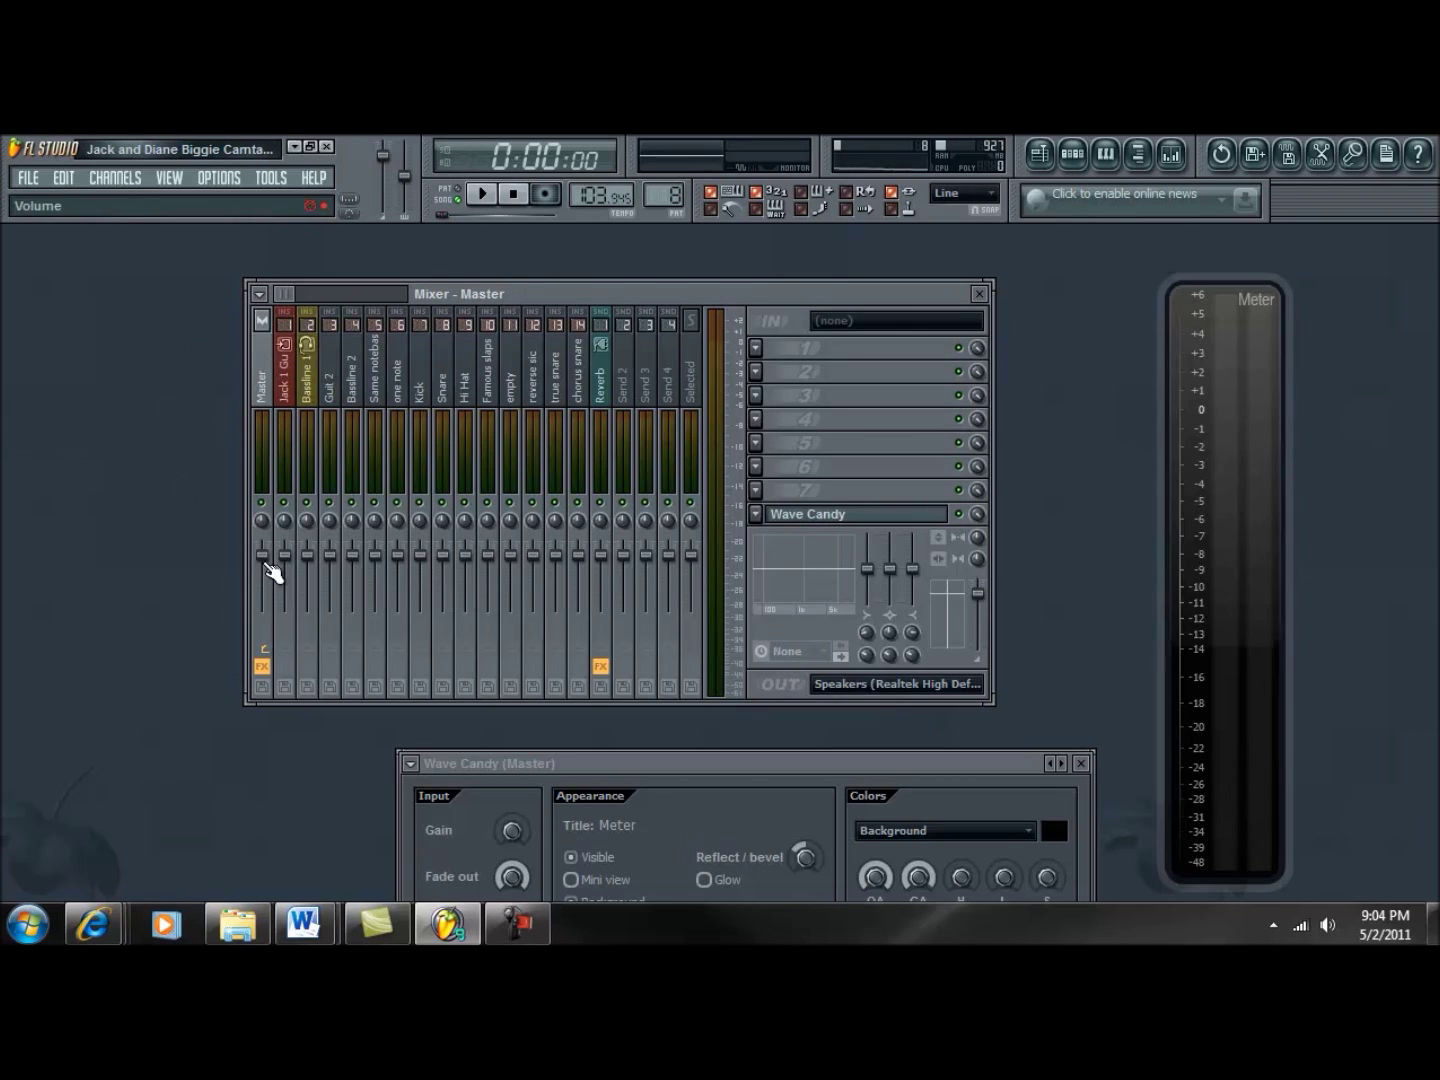
- Reset the Master track's volume fader in the Mixer to its default level
left_click(271, 564)
right_click(271, 566)
left_click(288, 569)
- Reset the project's main master volume to its default level
left_click_drag(394, 163, 403, 175)
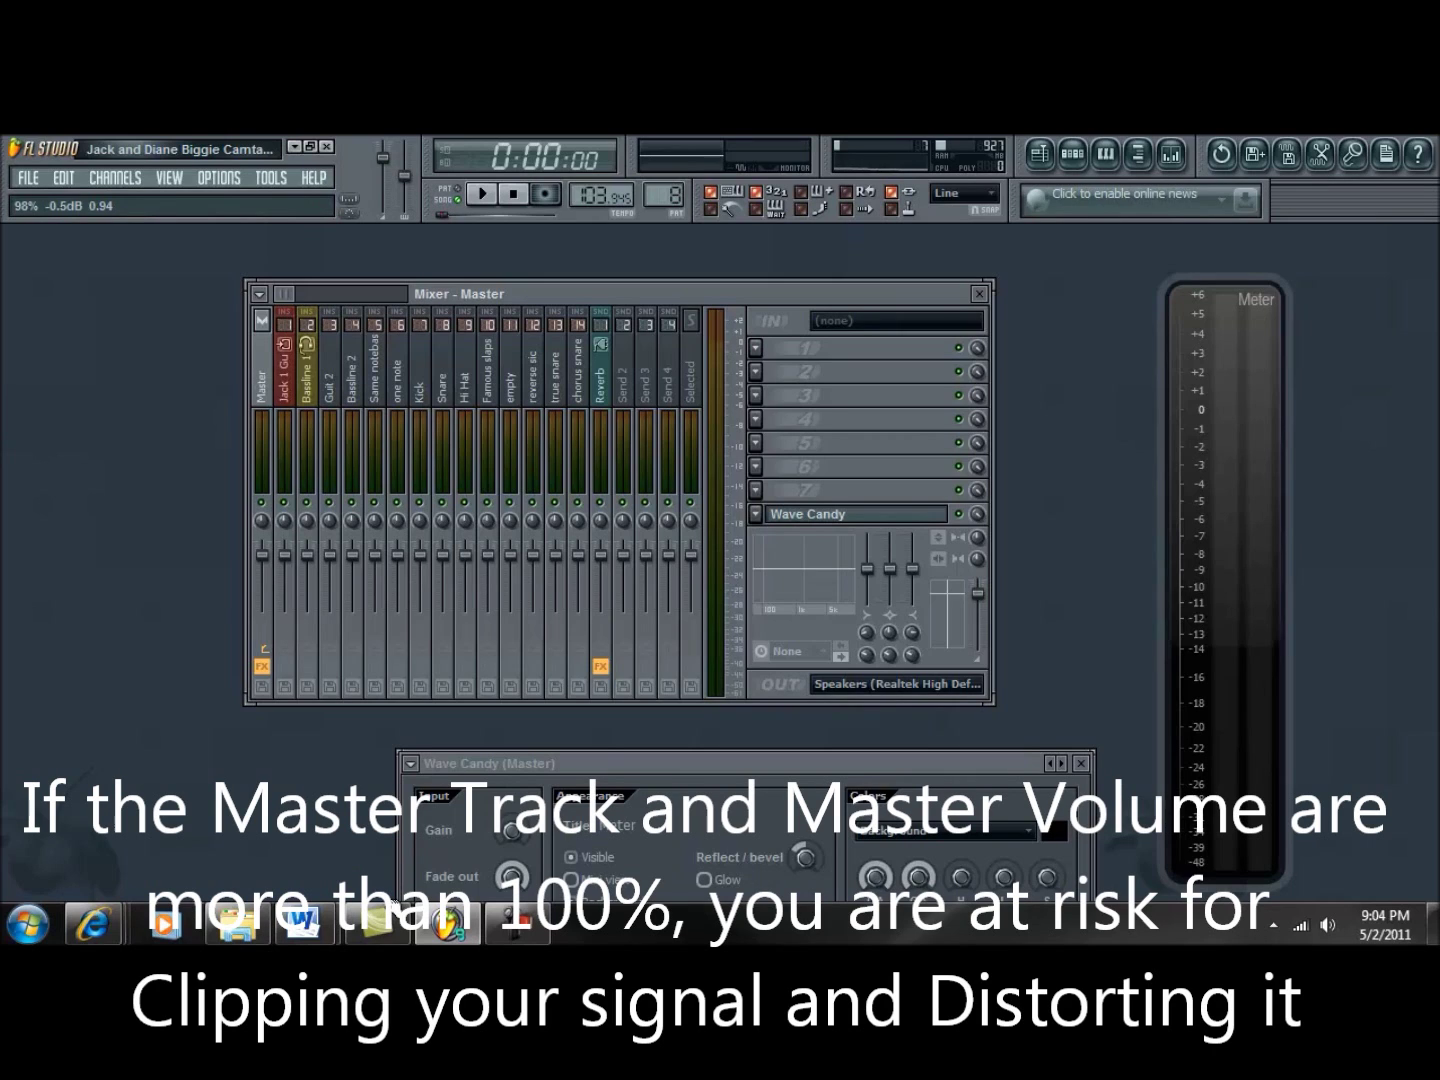
right_click(383, 158)
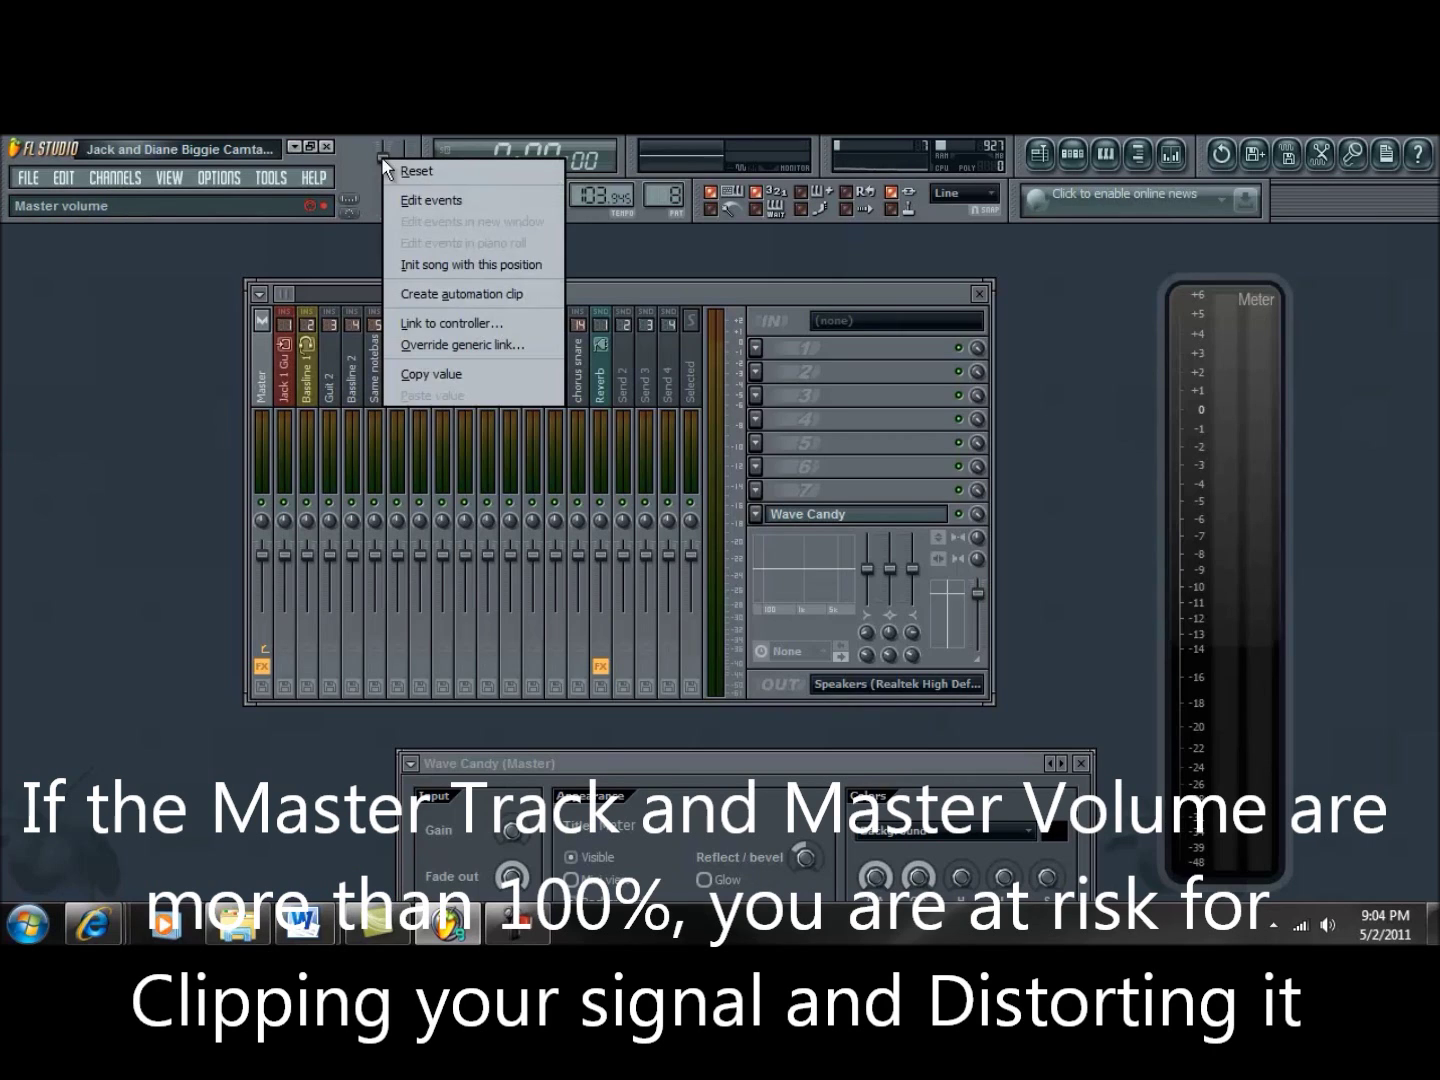
key("Escape")
right_click(385, 159)
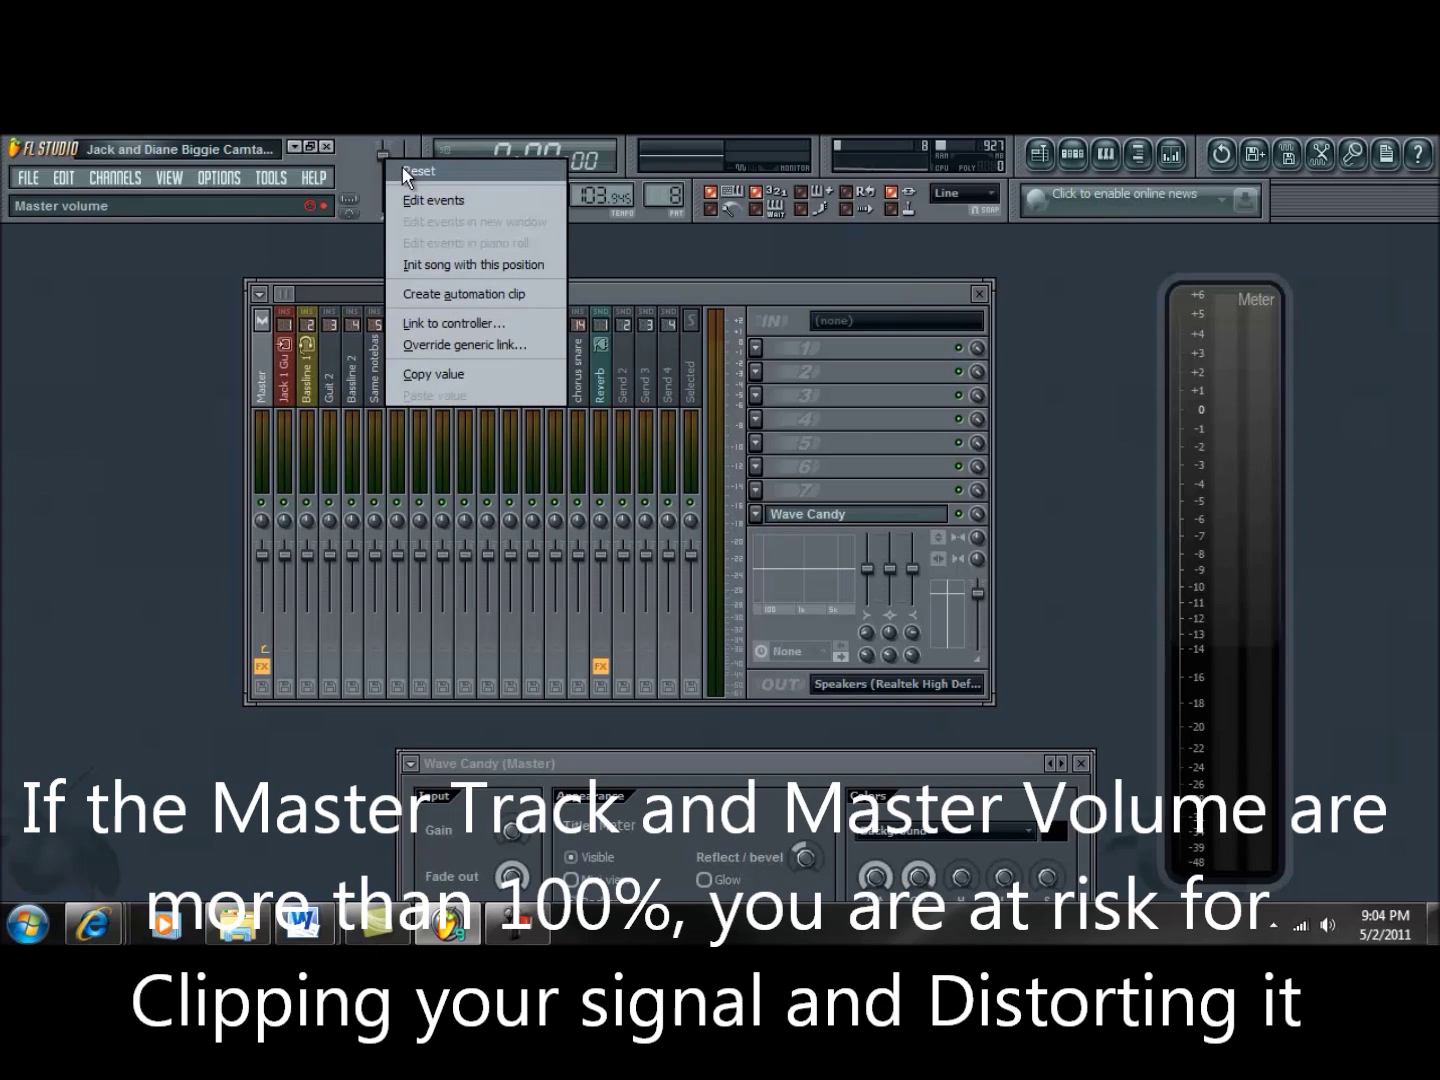
left_click(410, 172)
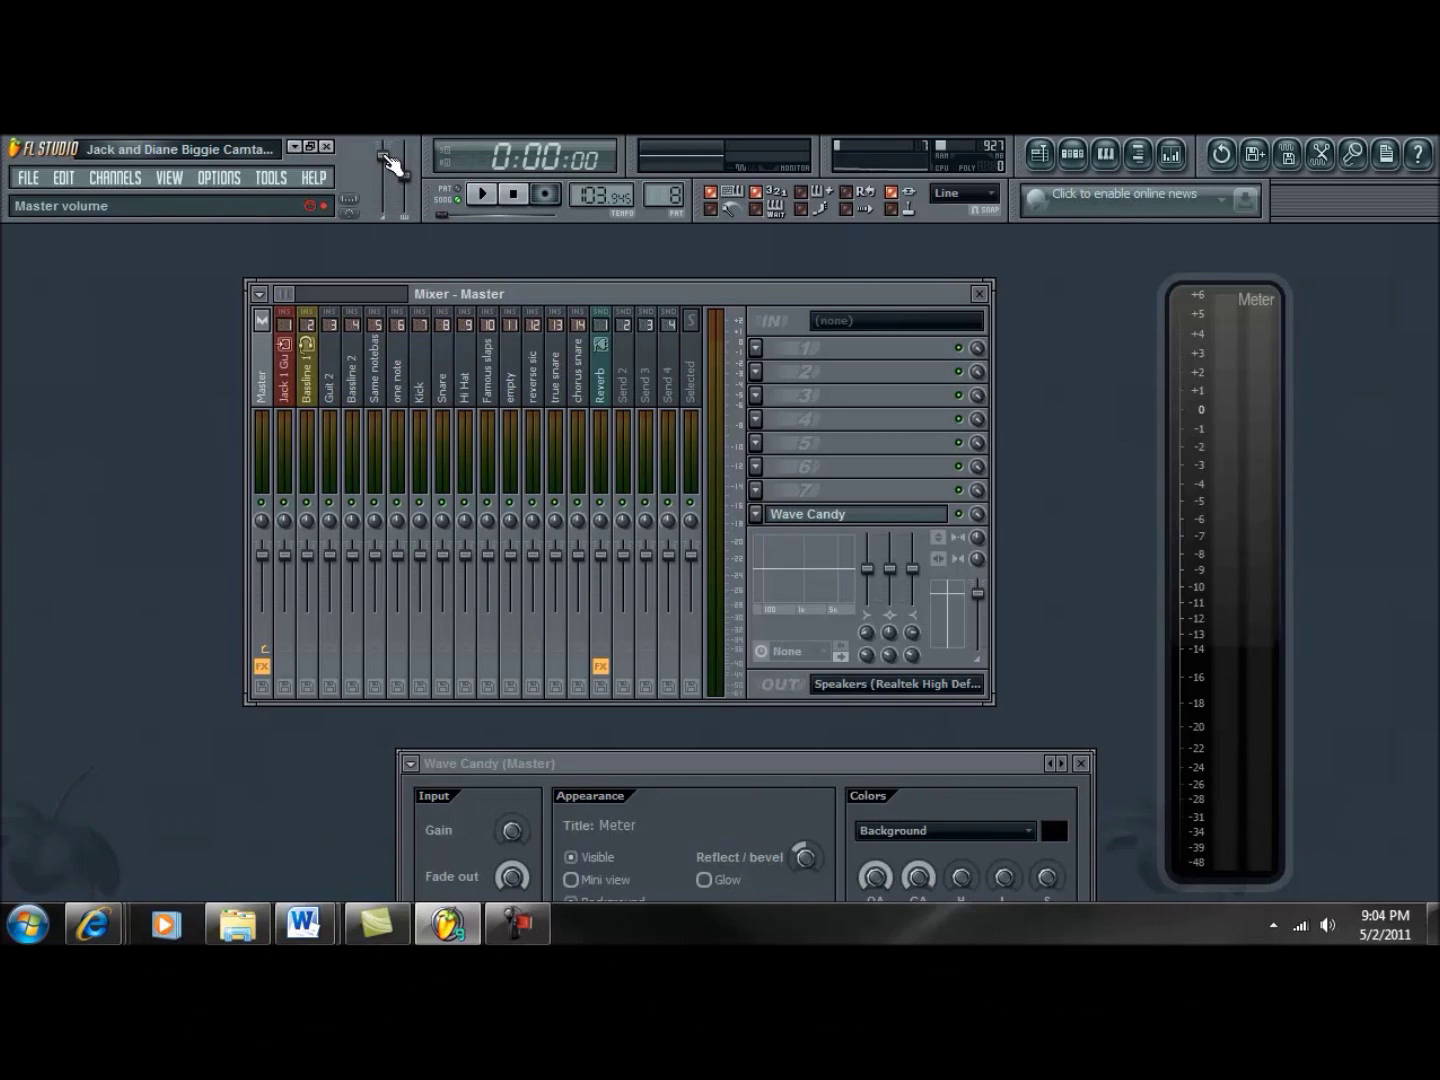
- Play the song to check the master output level on the meters, and stop playback
left_click(481, 200)
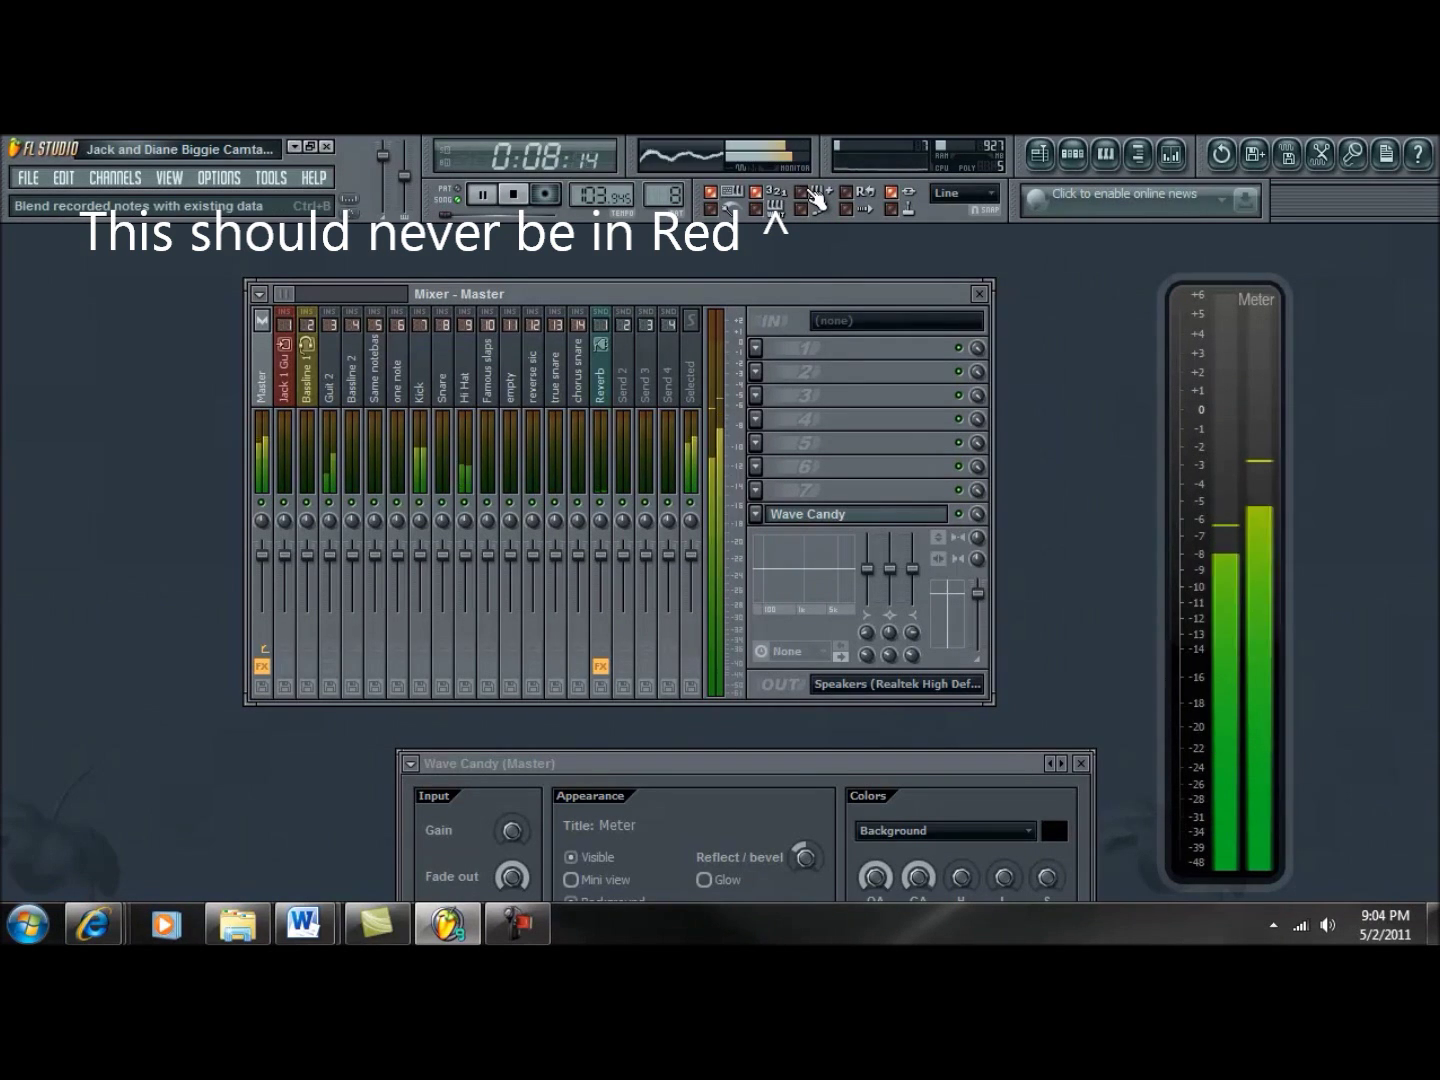
left_click(517, 196)
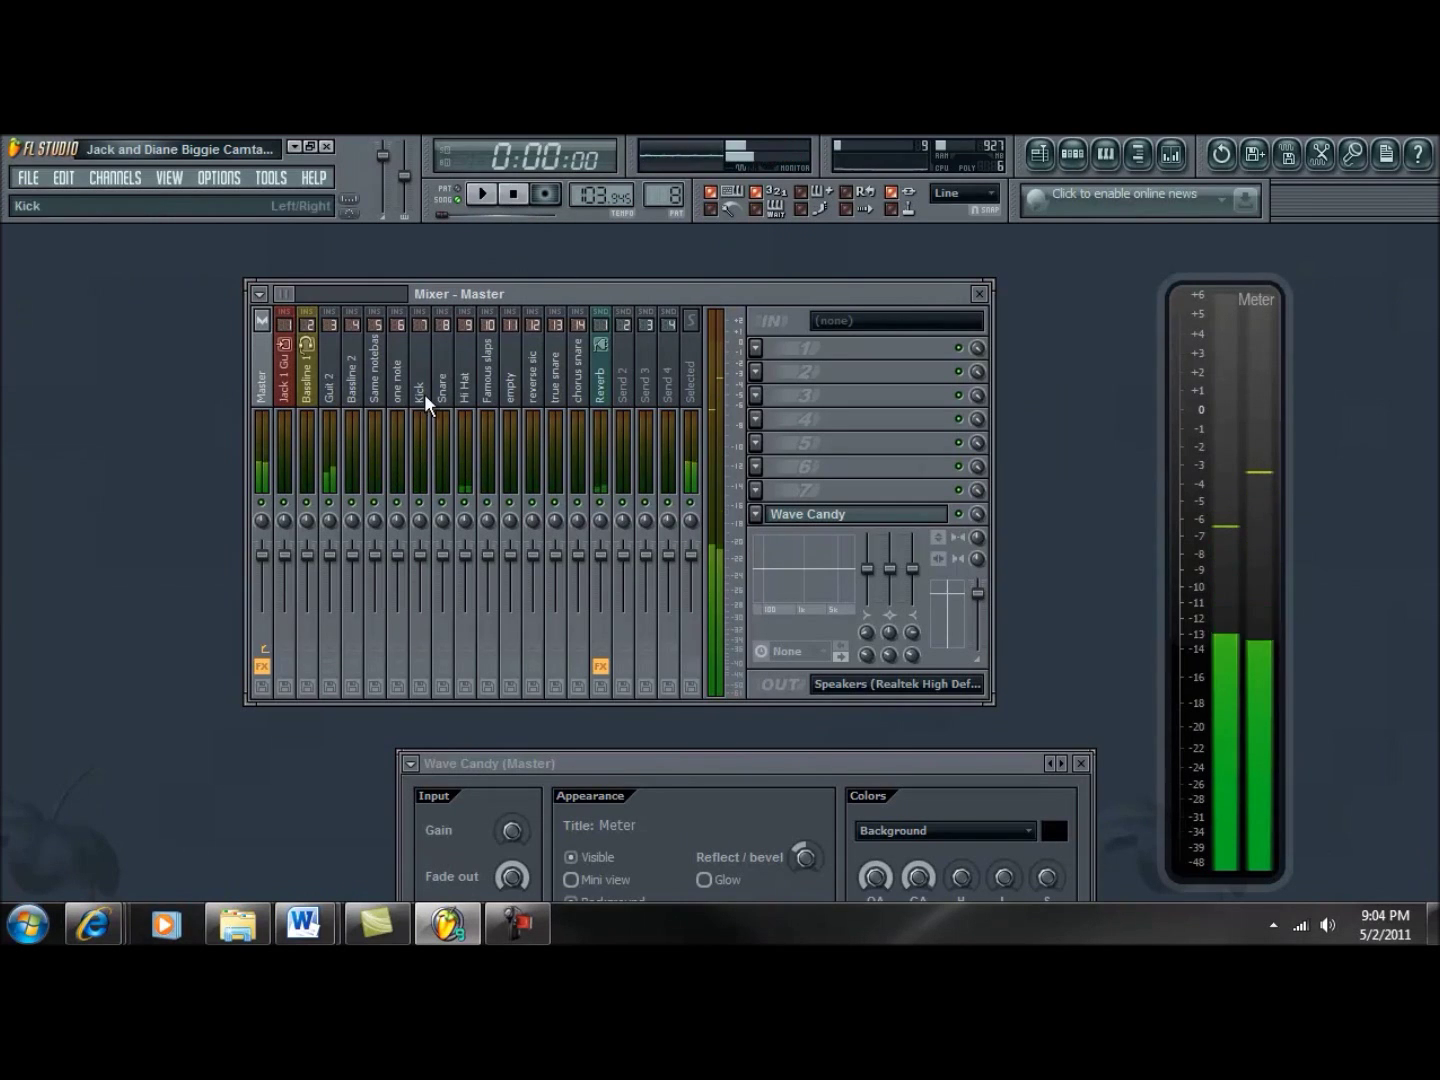
- Lower the Master track's fader slightly and return it to its default level
left_click(270, 566)
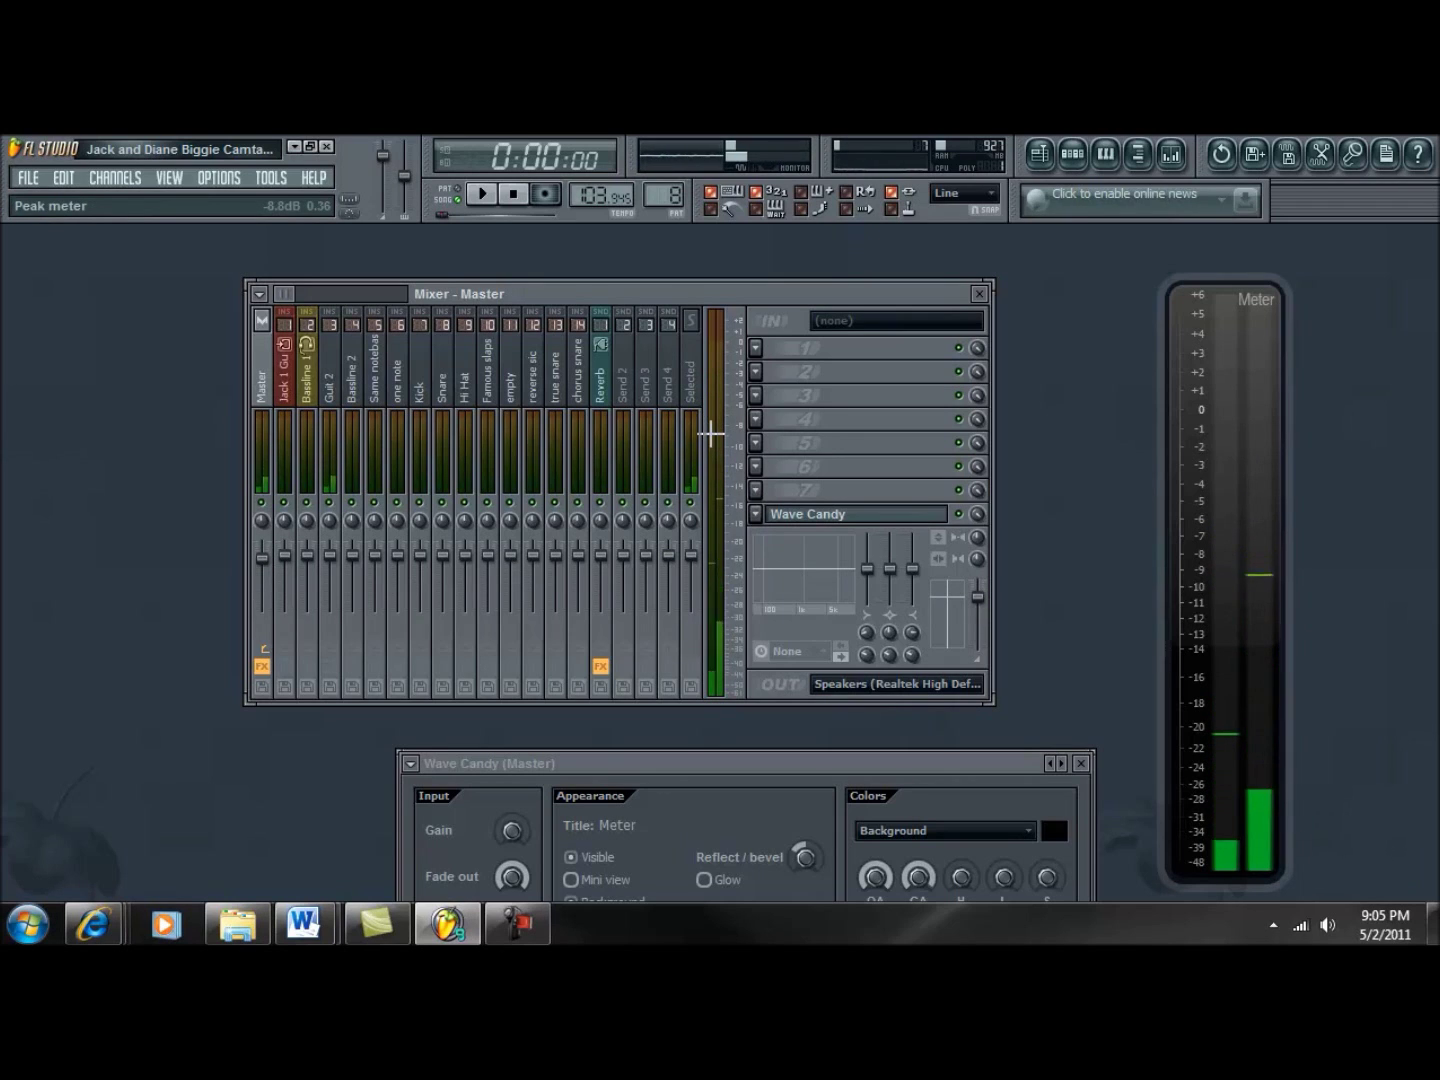
right_click(271, 567)
left_click(293, 575)
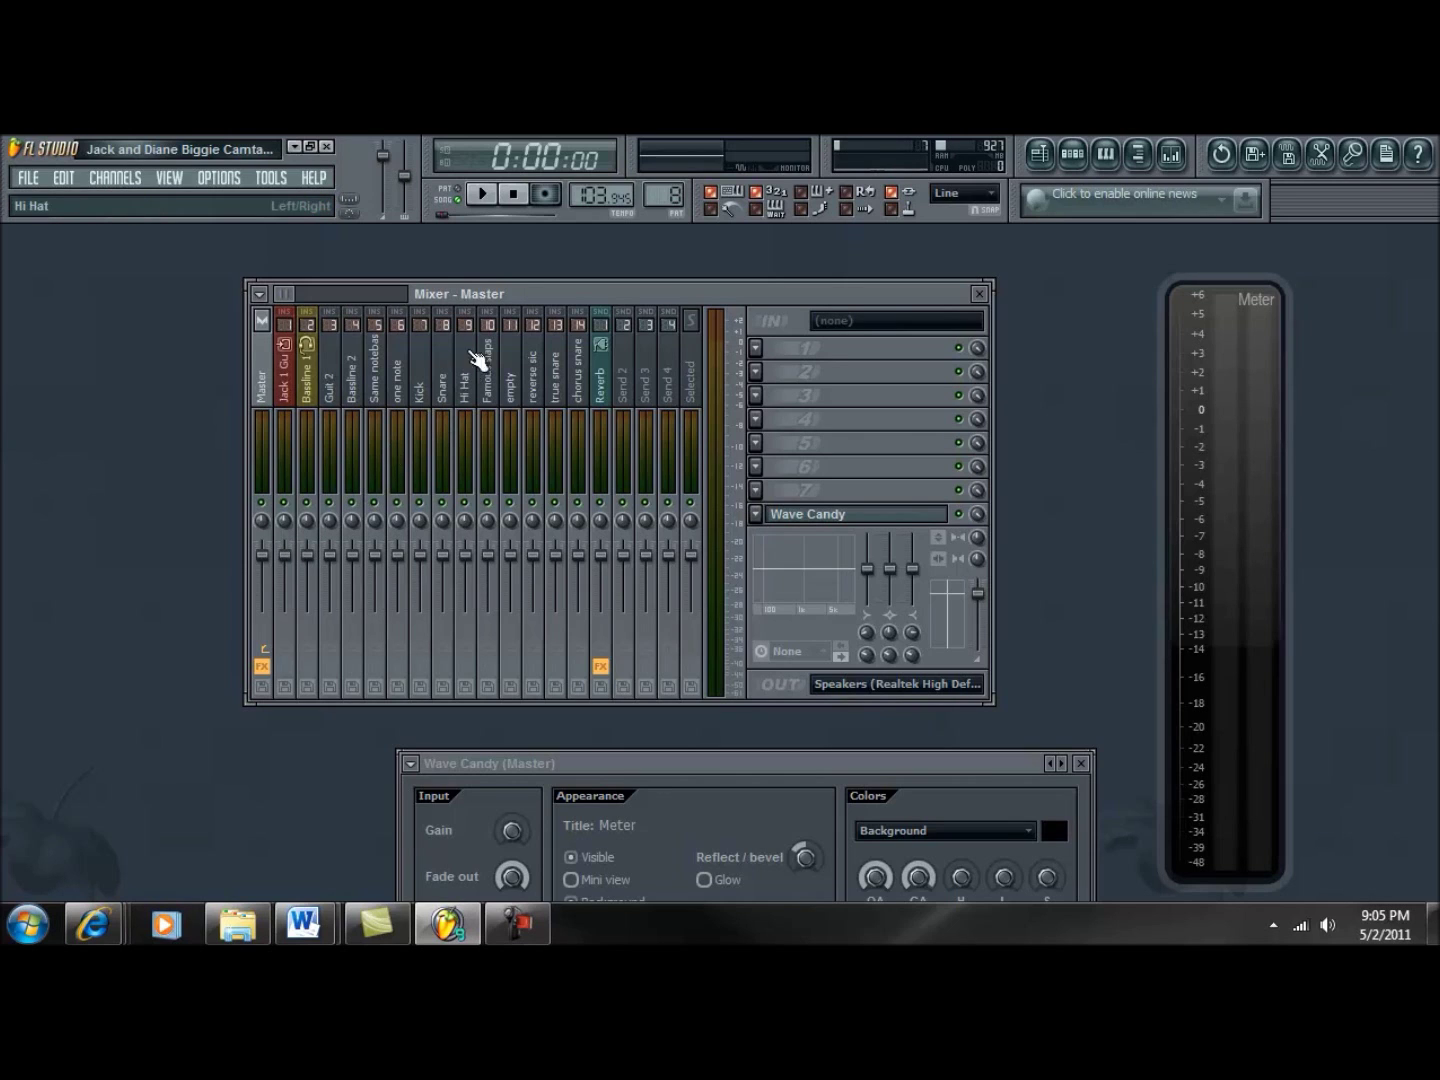
- Reposition the Mixer window and look through the effects available for slot 1 of the Master track
left_click_drag(485, 293, 468, 291)
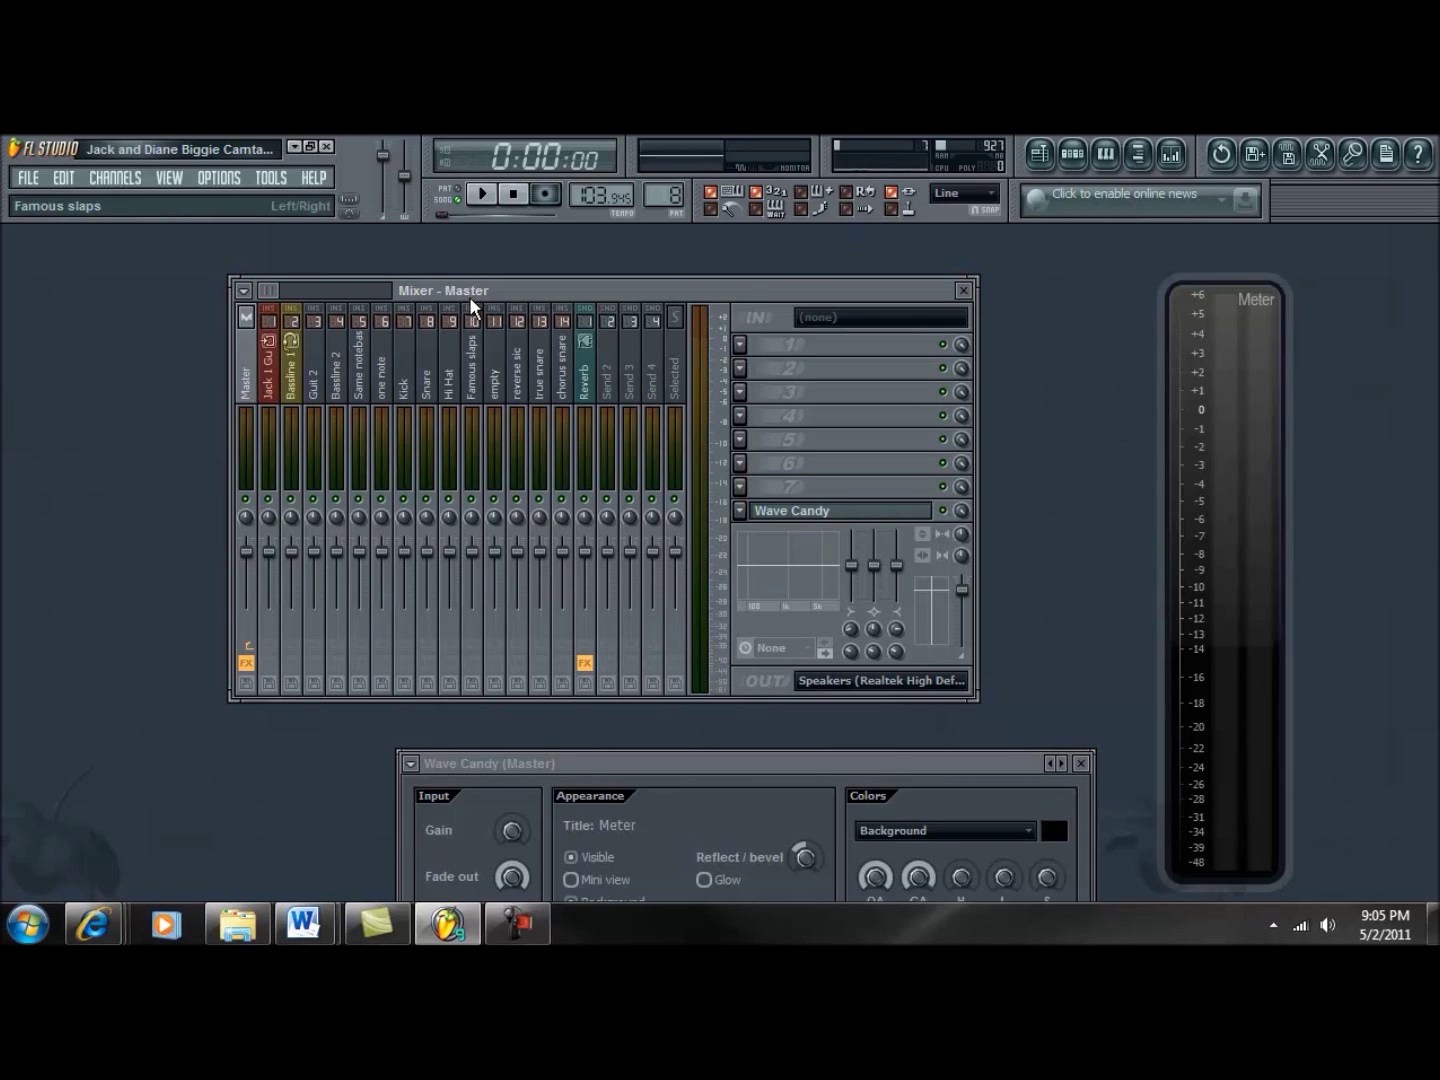
left_click_drag(485, 290, 482, 282)
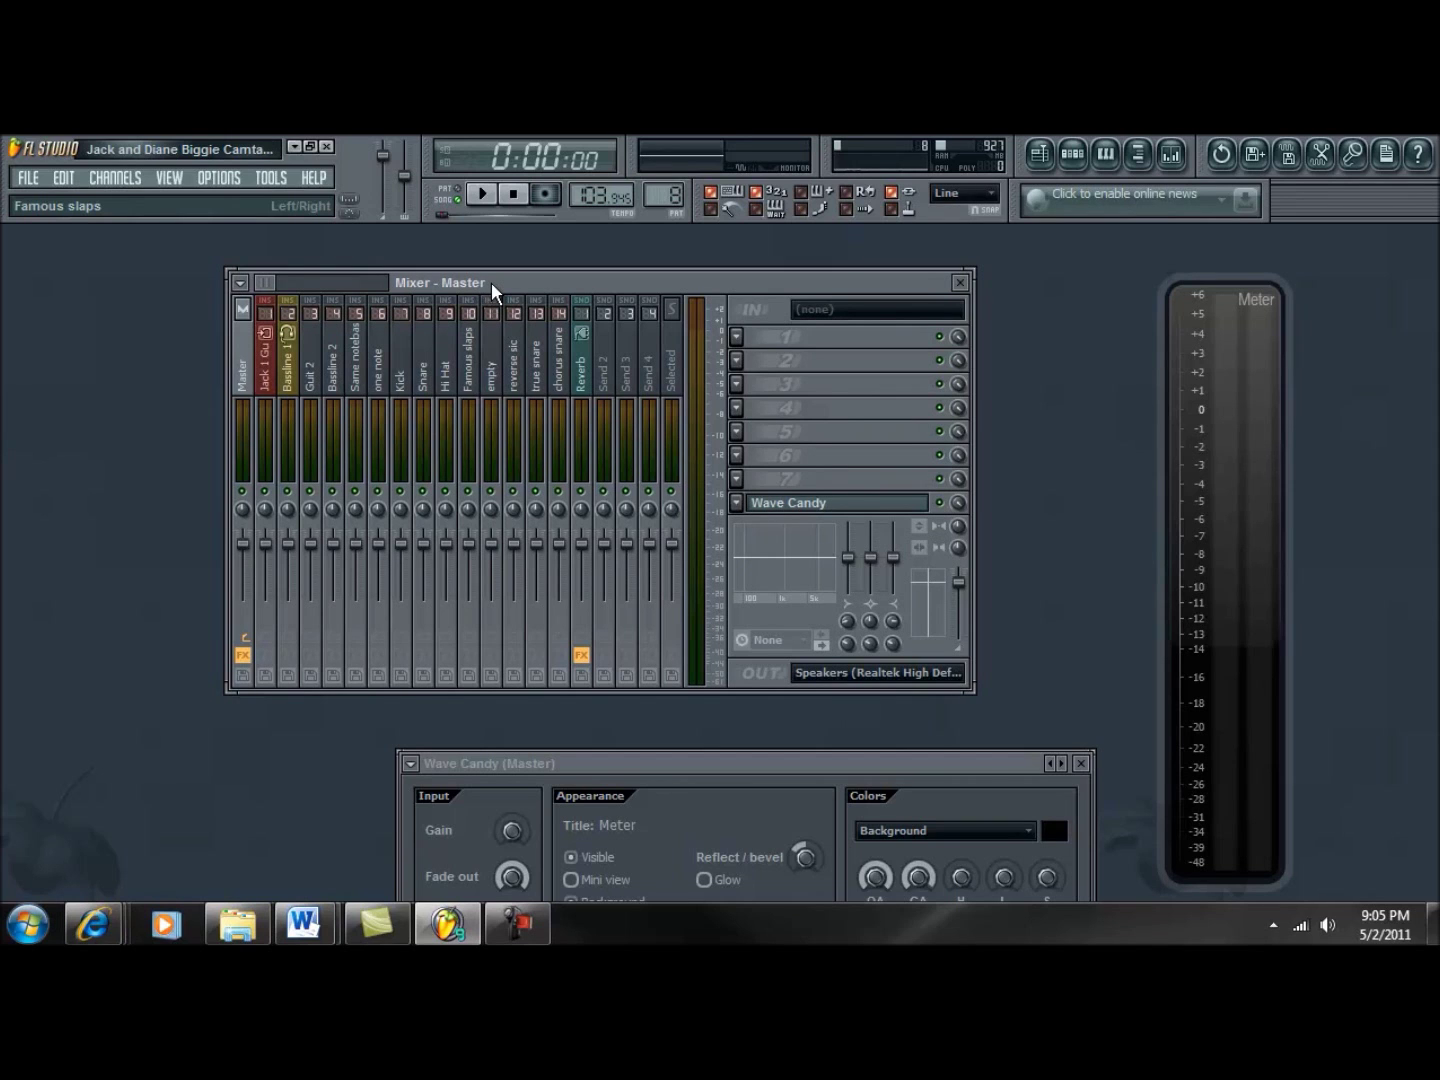
left_click_drag(640, 282, 593, 274)
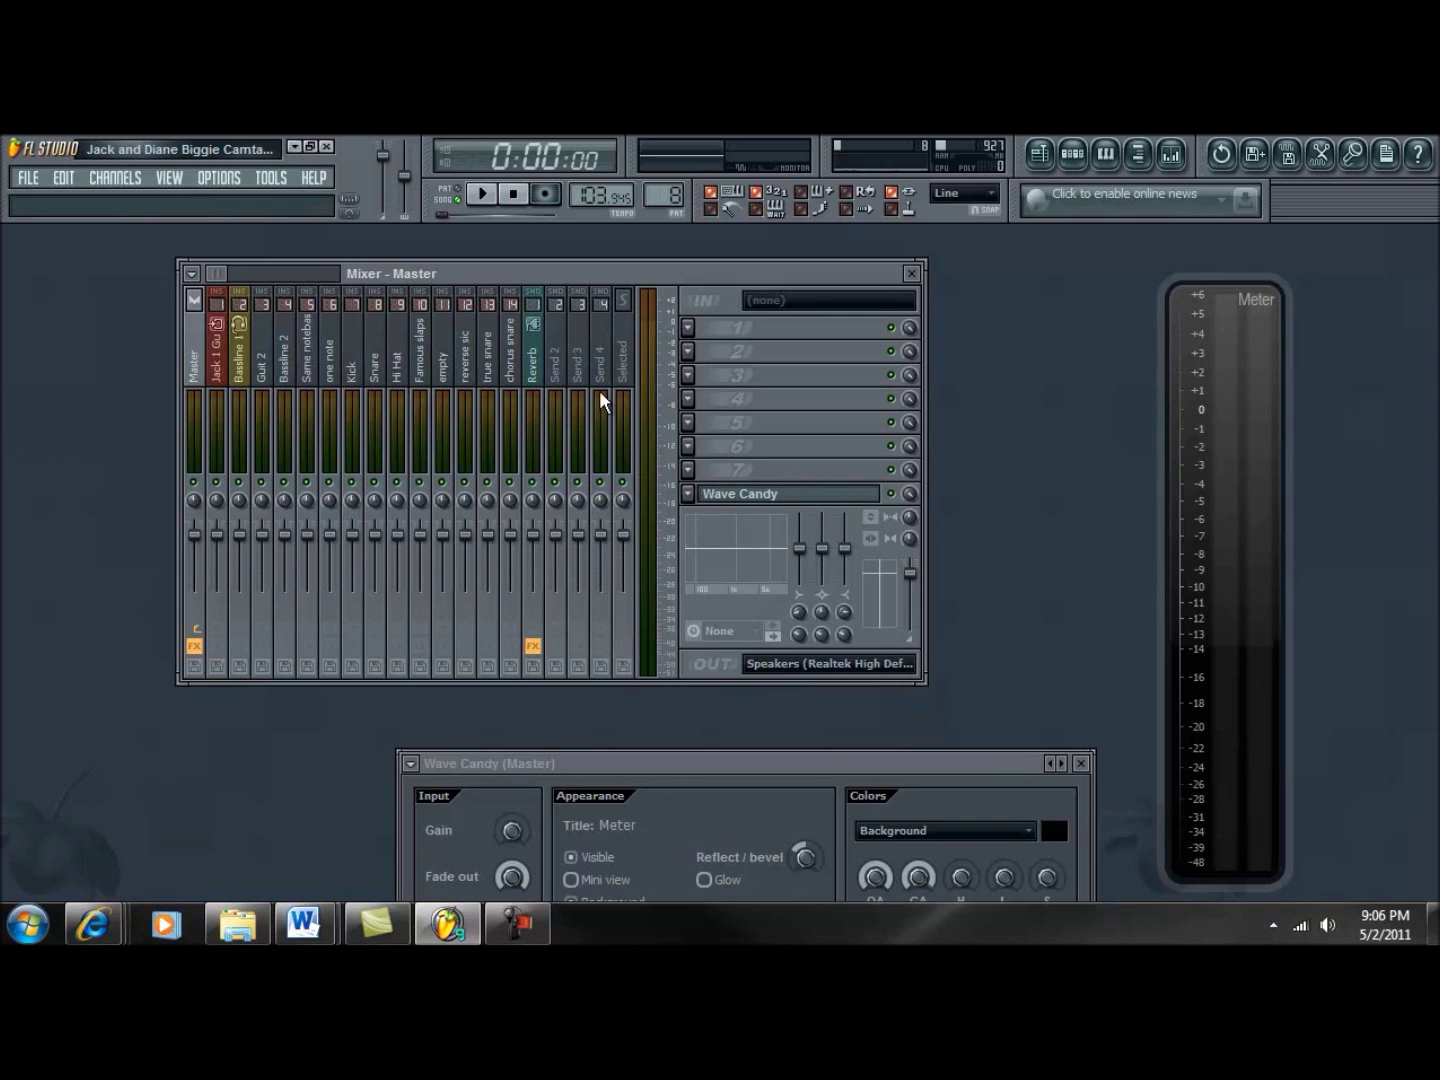
left_click(689, 329)
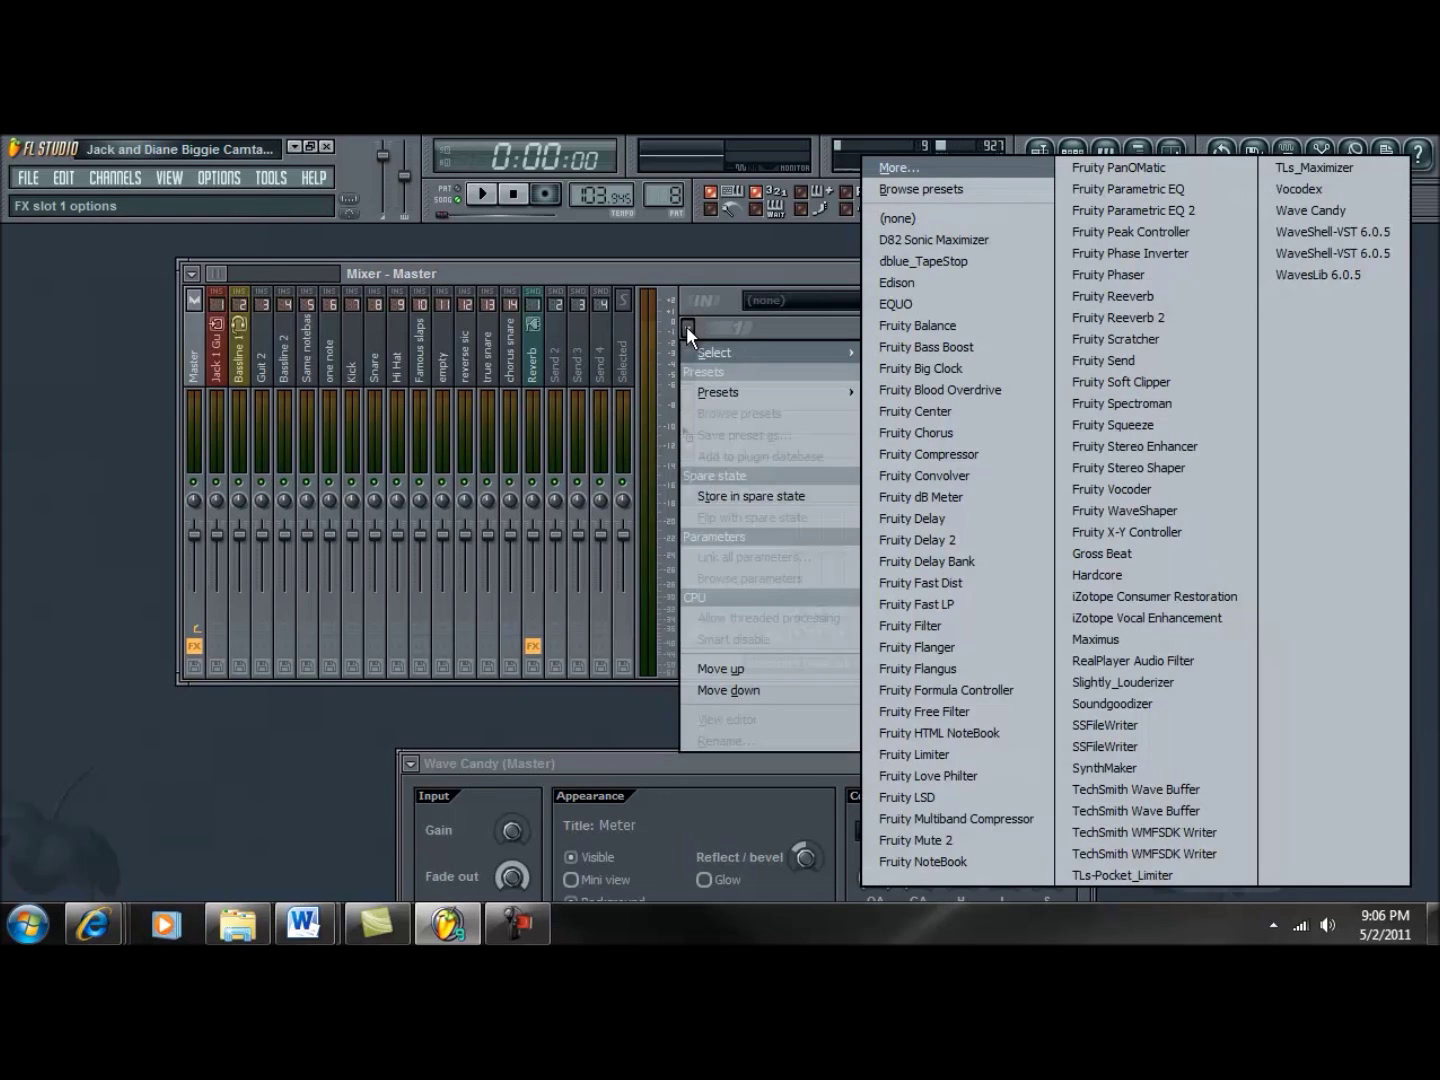
left_click(690, 272)
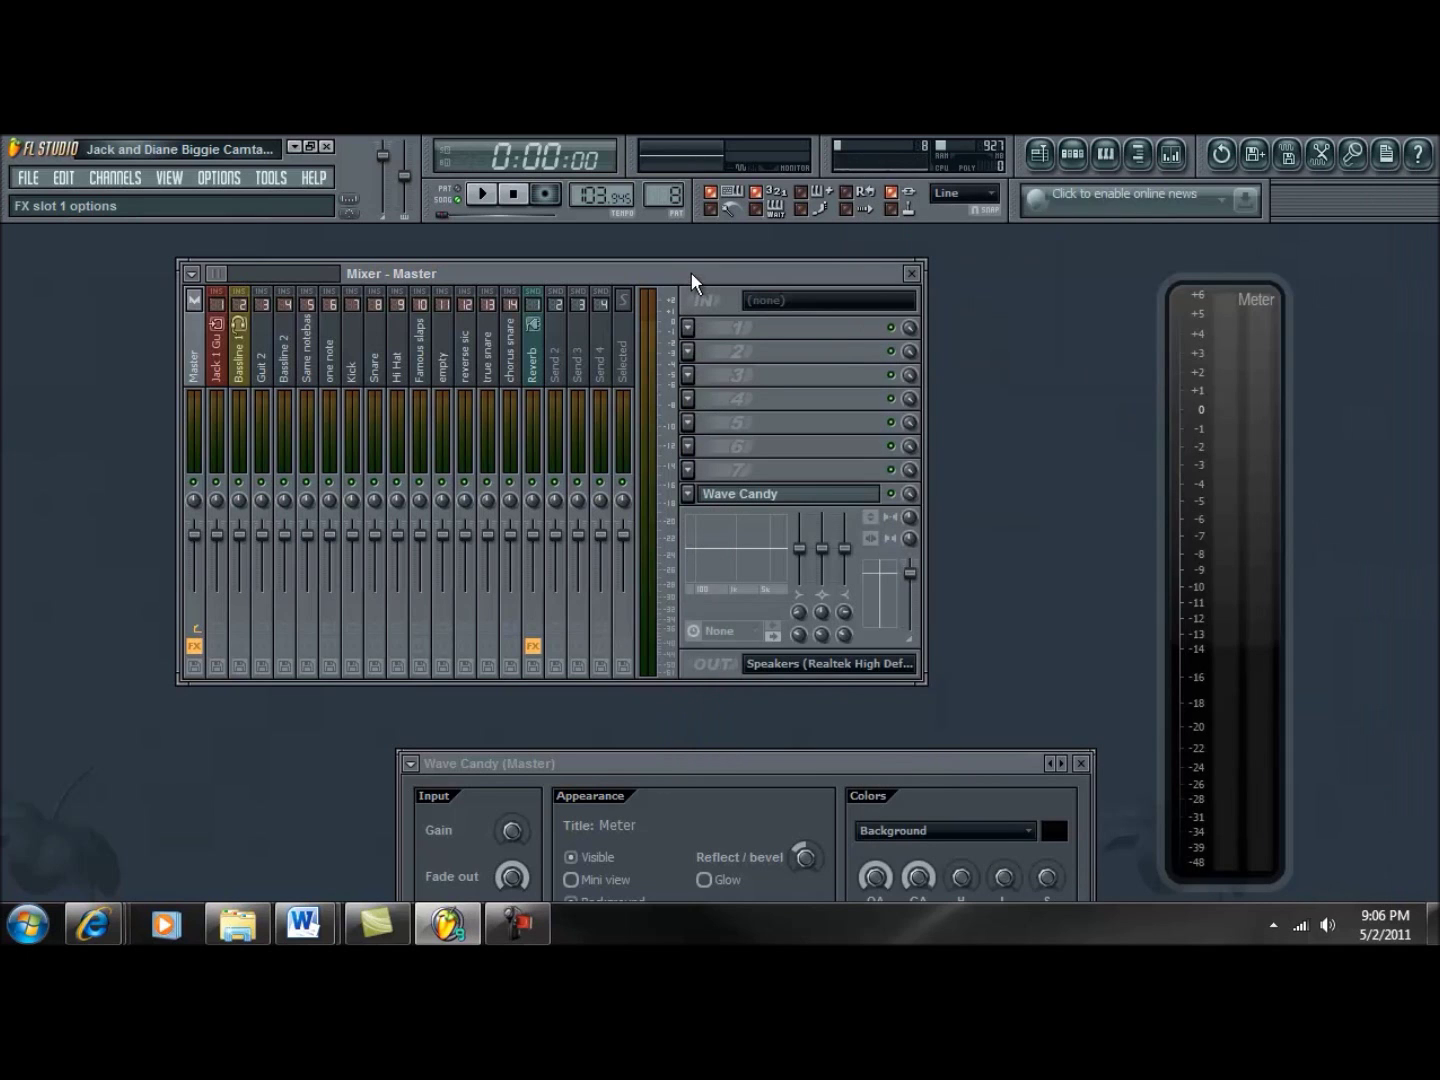
- Switch to Internet Explorer to view the TLS Maximizer entry on Wavosaur's free limiters page, and return to FL Studio
mouse_move(101, 920)
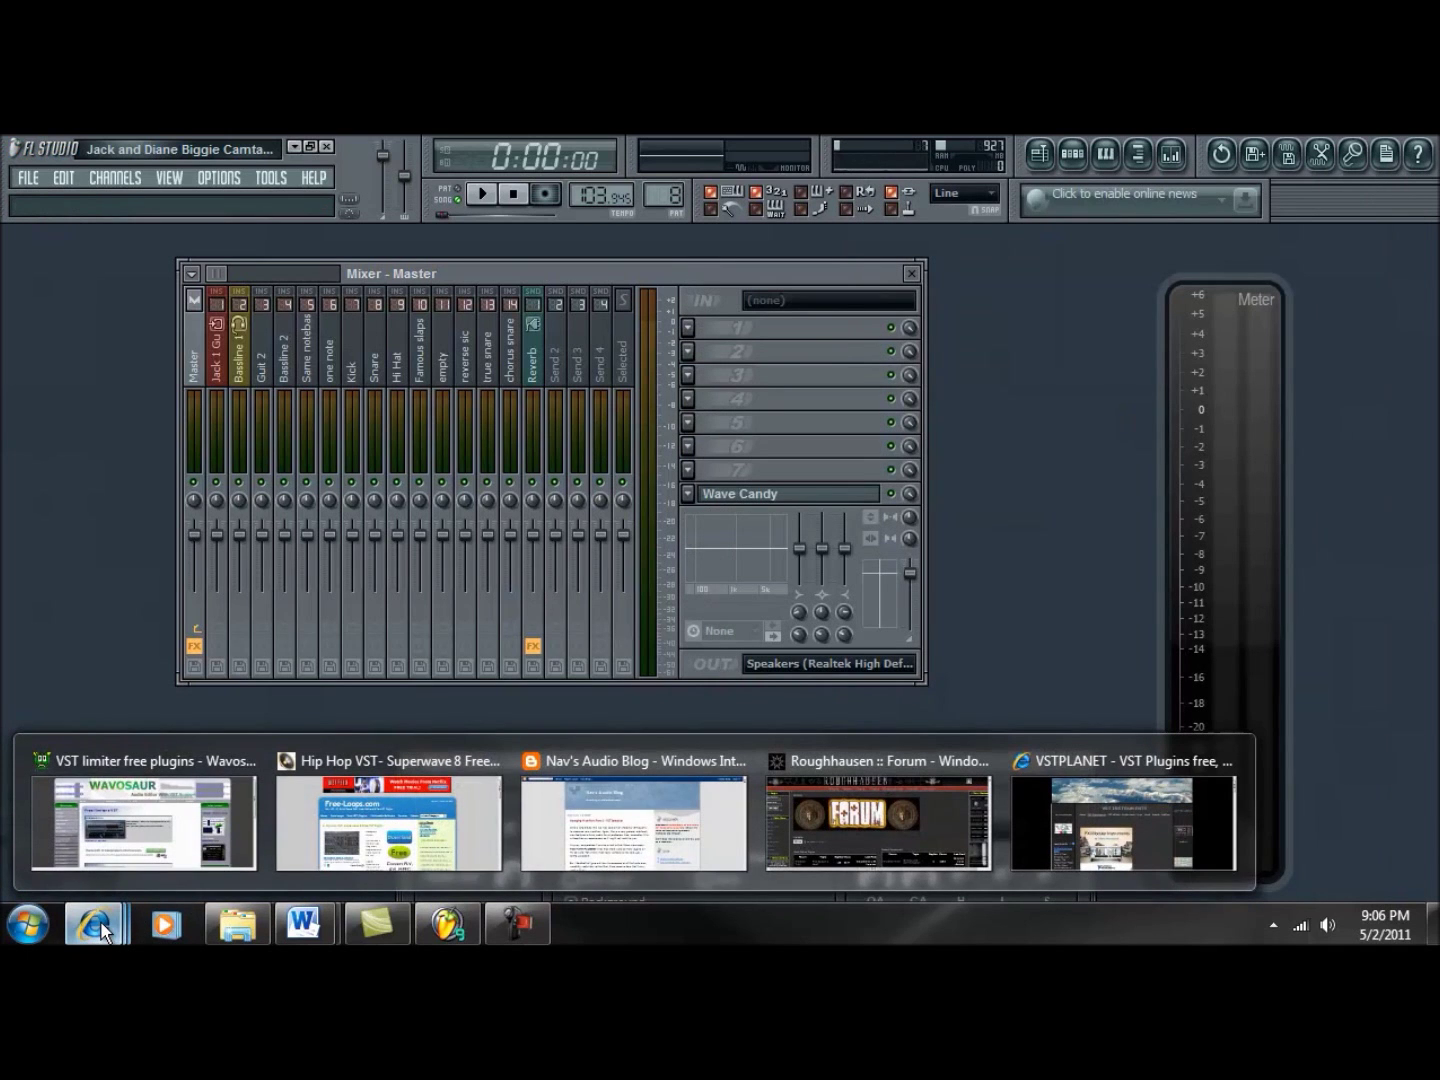
mouse_move(182, 837)
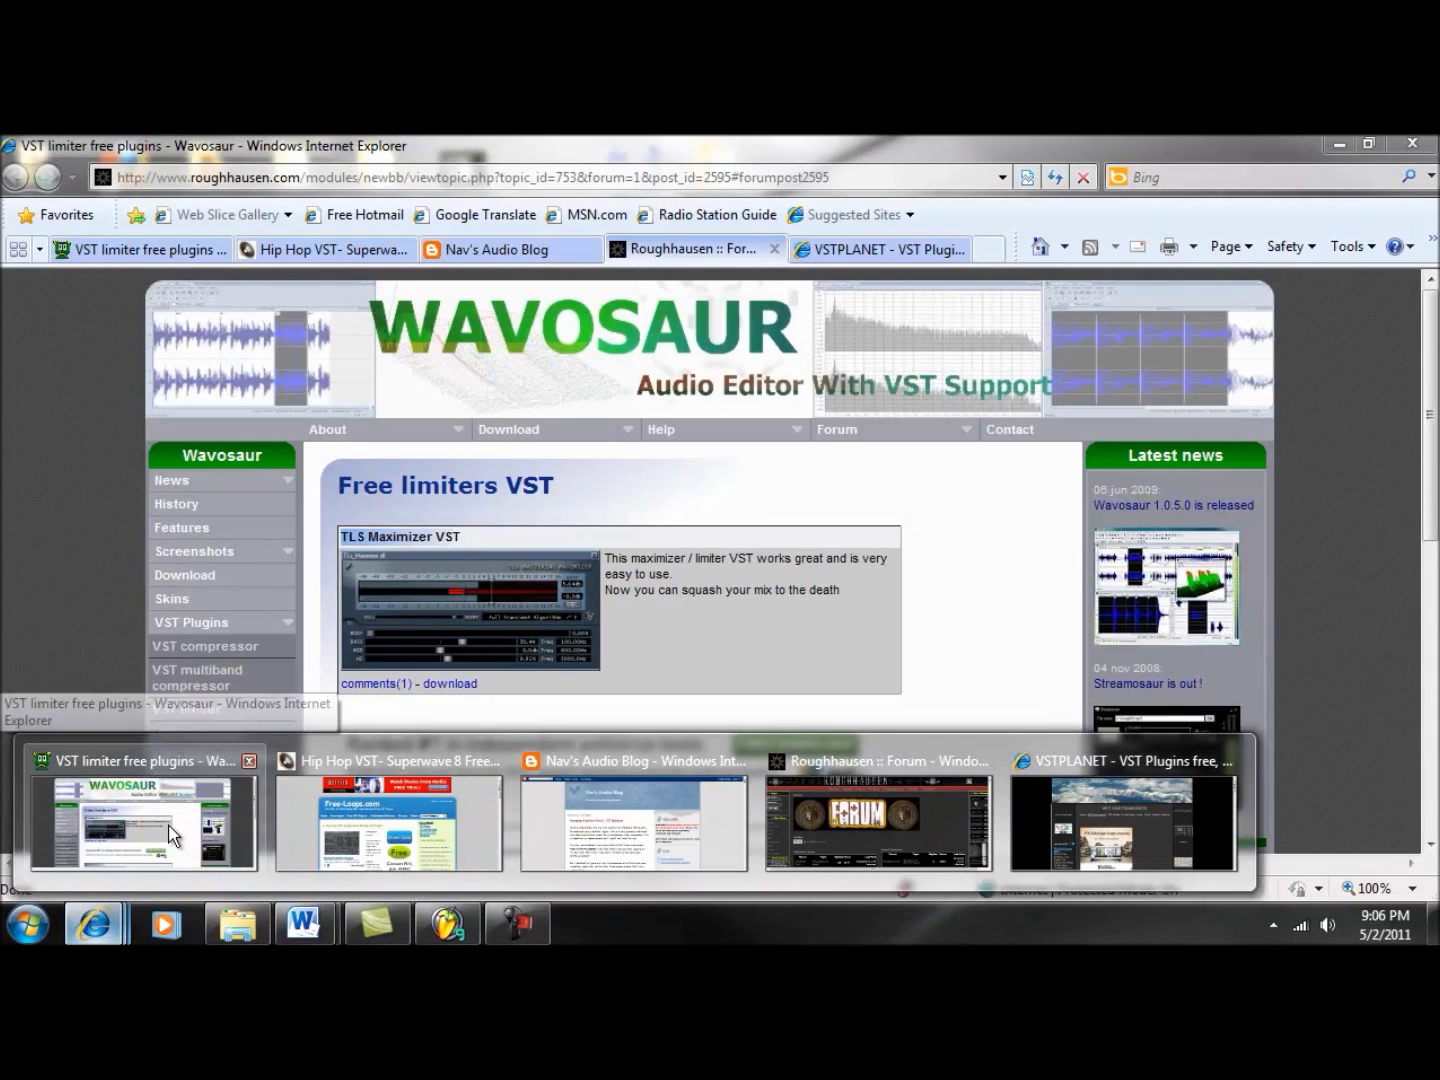
left_click(173, 835)
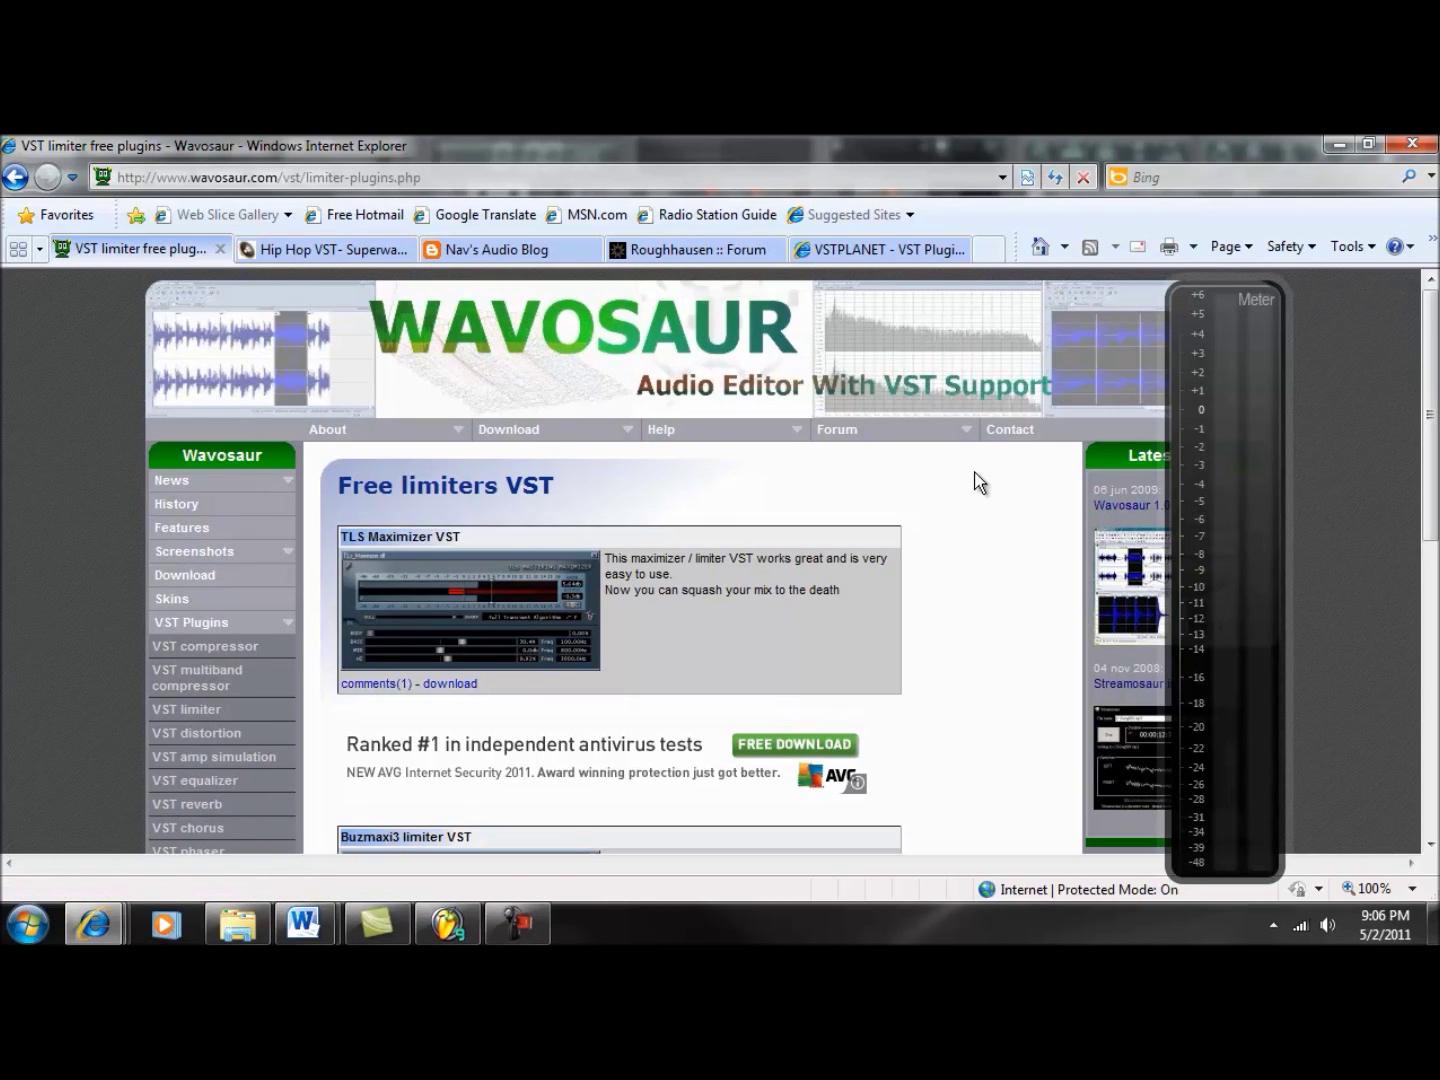
left_click(1337, 149)
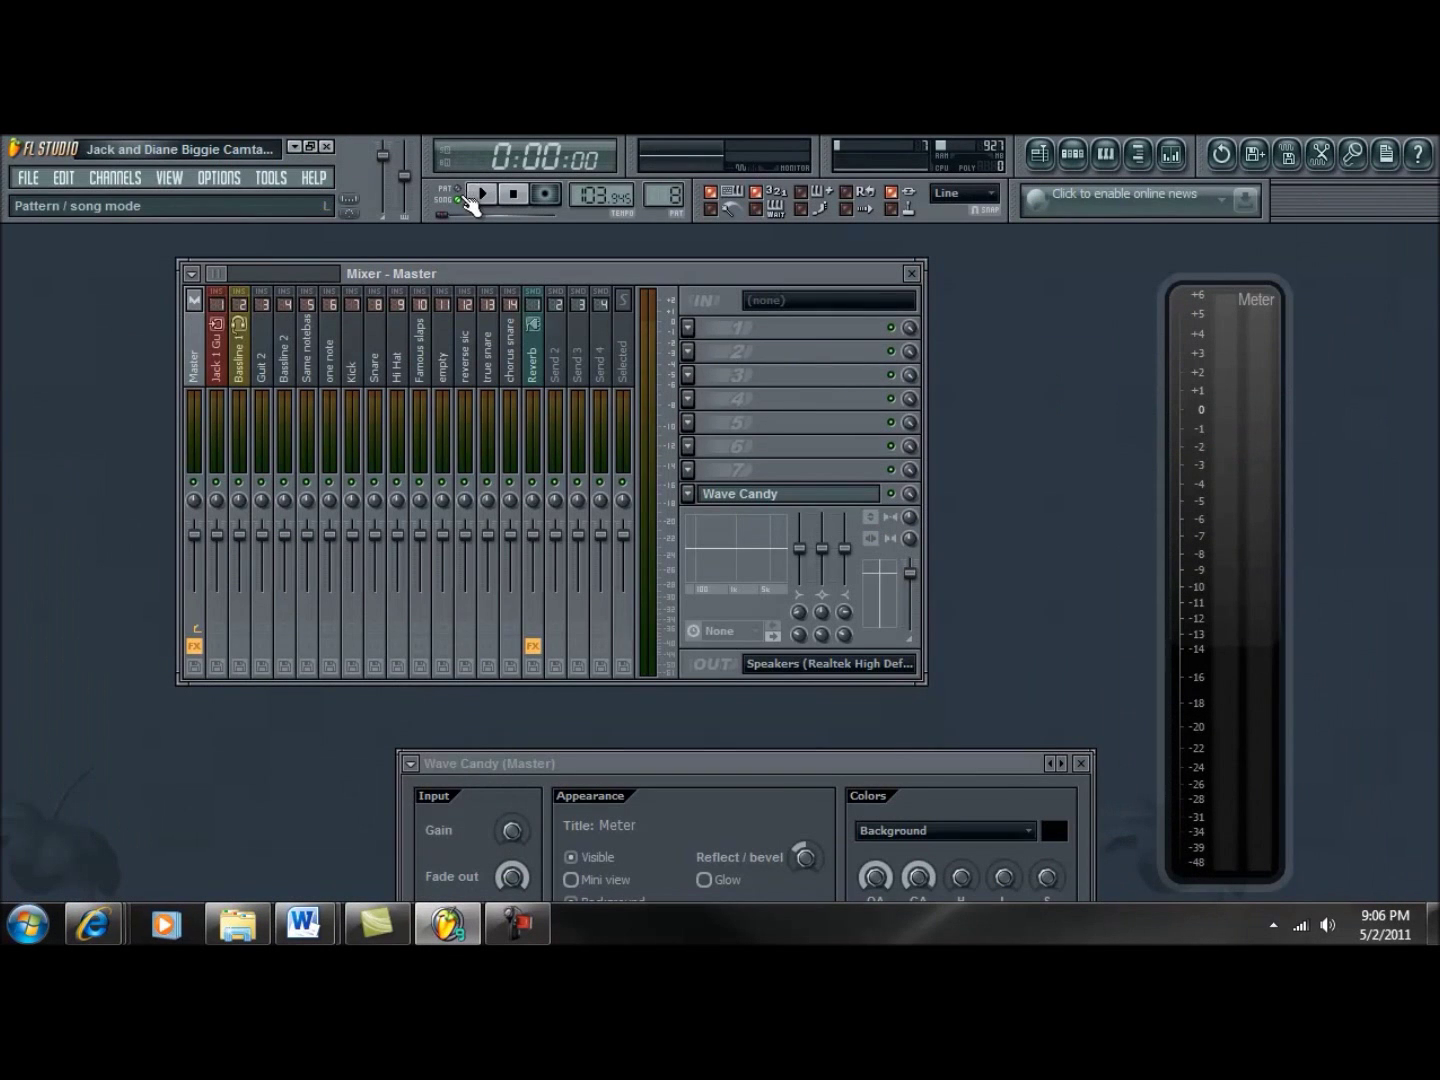
- Start song playback and load TLs Maximizer into effect slot 1 of the Master track
left_click(486, 196)
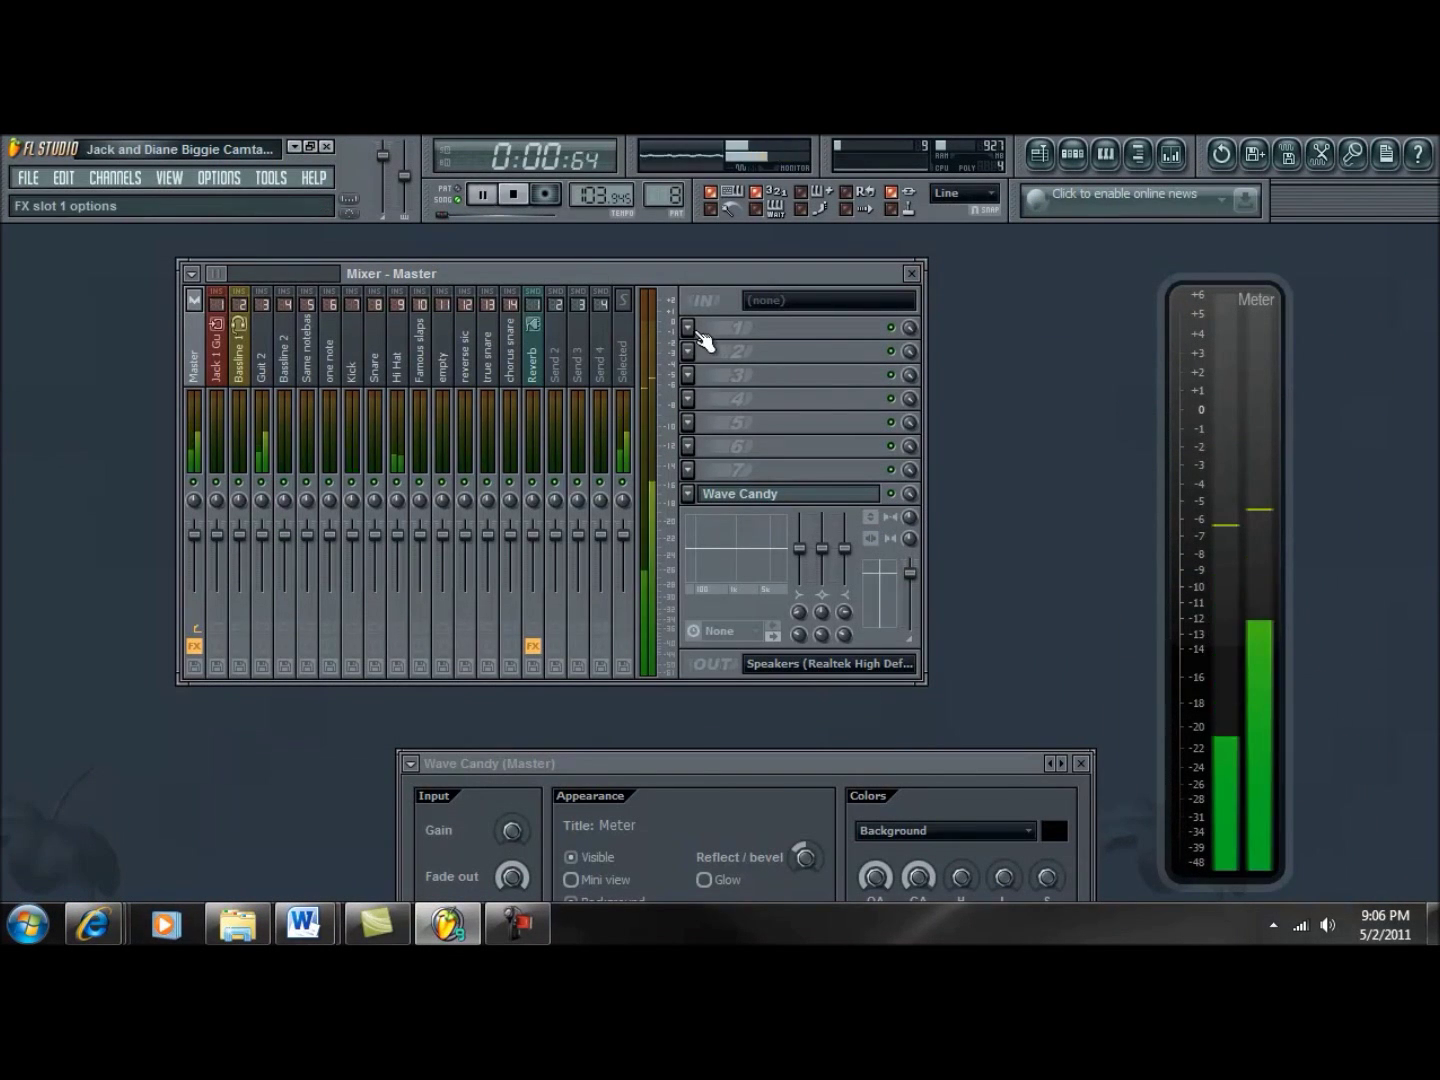
left_click(688, 329)
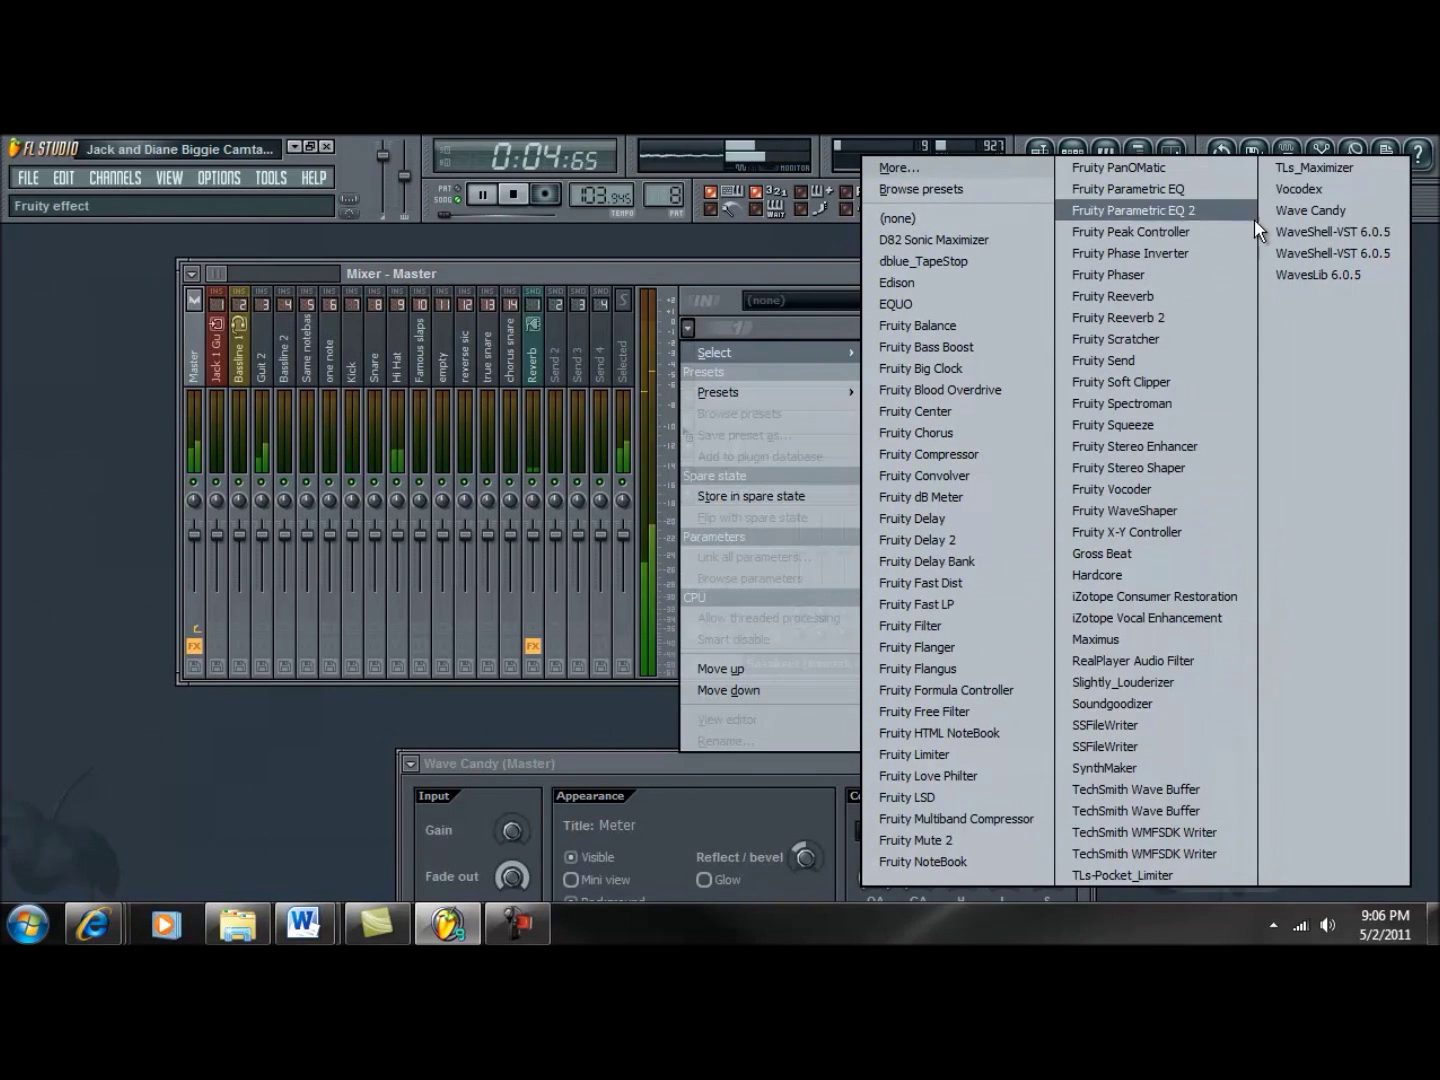
left_click(1292, 169)
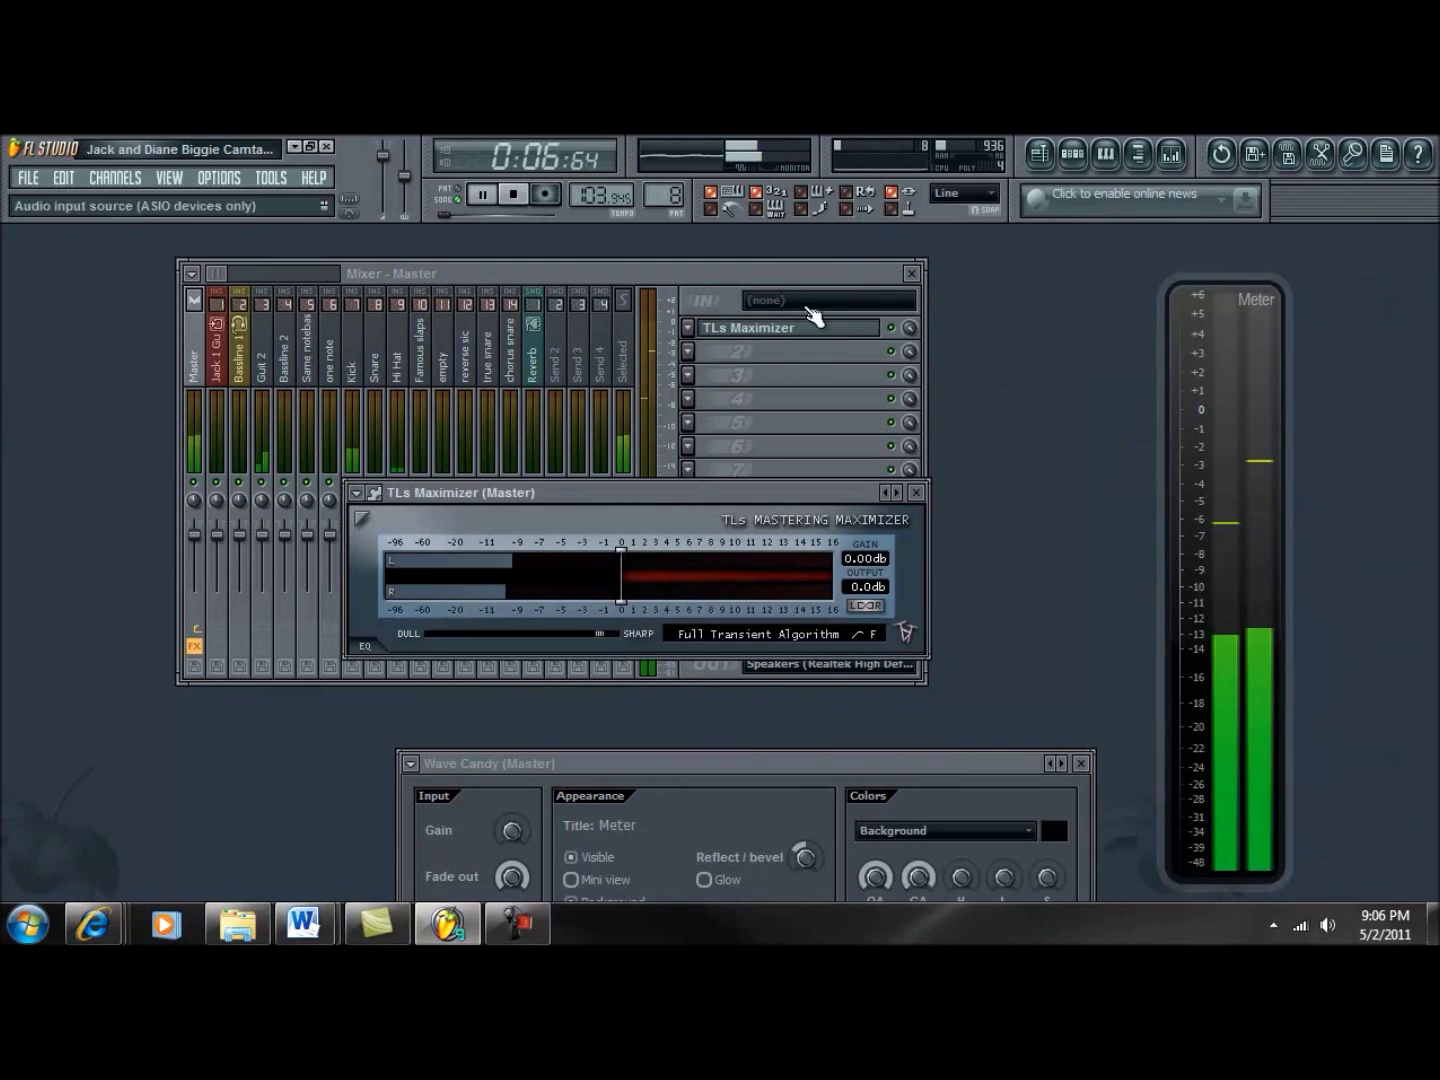
- Close the Wave Candy editor and rearrange the Mixer and TLs Maximizer windows so both can be reached
left_click_drag(663, 490, 632, 644)
left_click_drag(623, 270, 603, 231)
left_click(1070, 765)
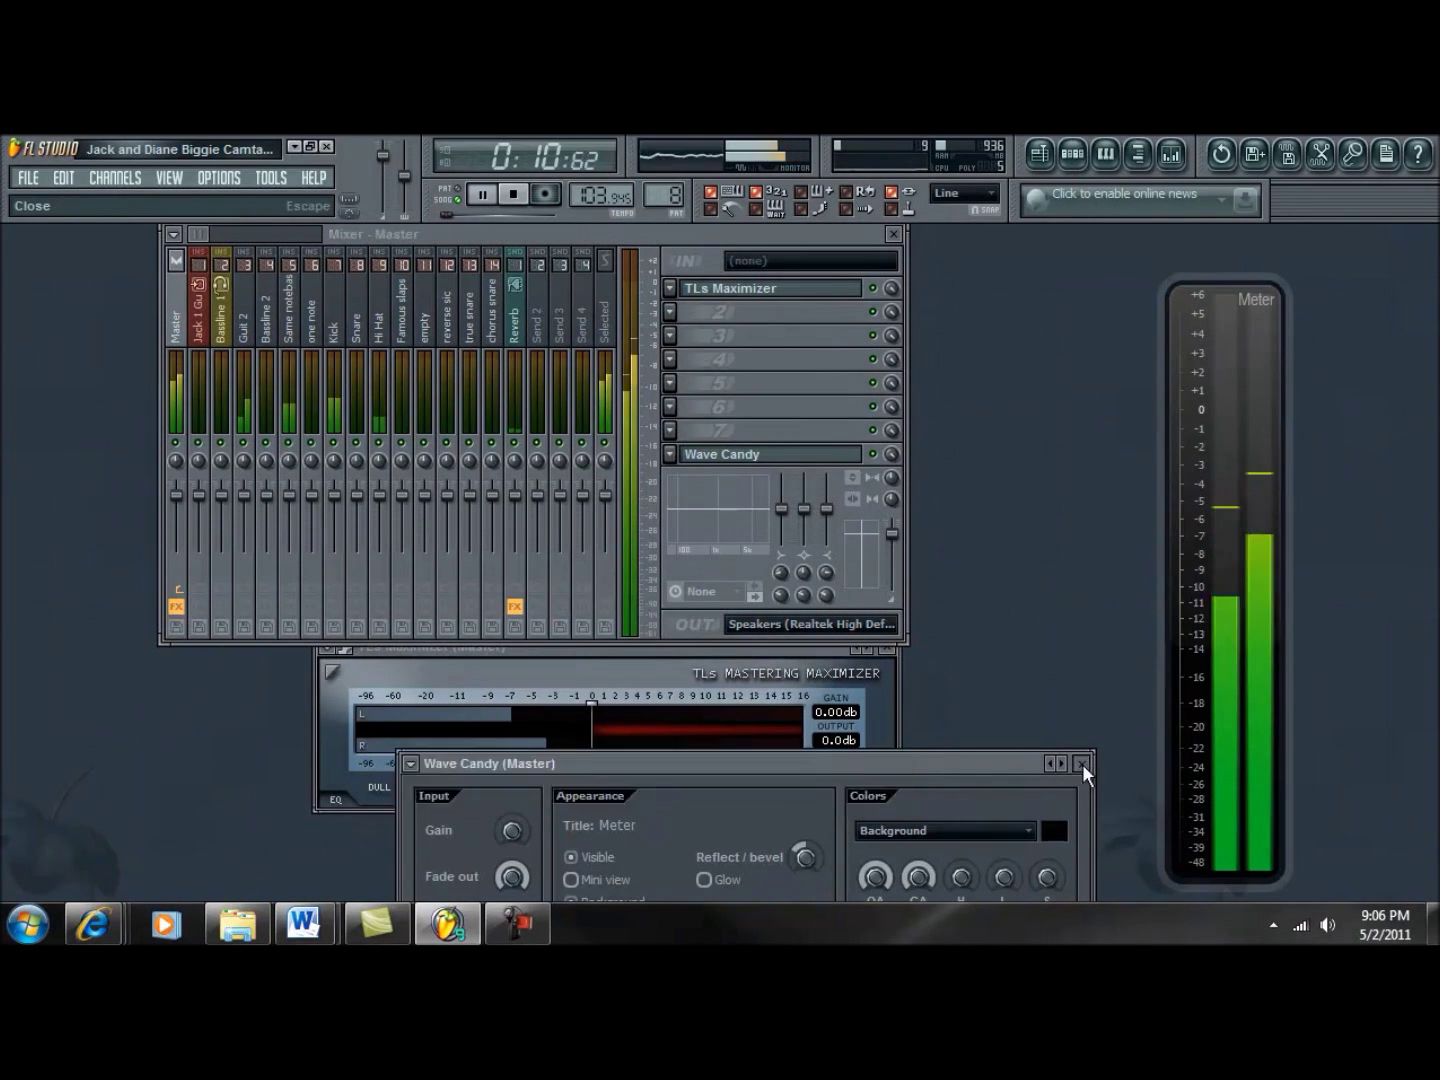
left_click(1082, 764)
left_click_drag(647, 652, 781, 620)
left_click_drag(594, 236, 407, 258)
left_click_drag(765, 614, 662, 533)
left_click_drag(523, 260, 621, 260)
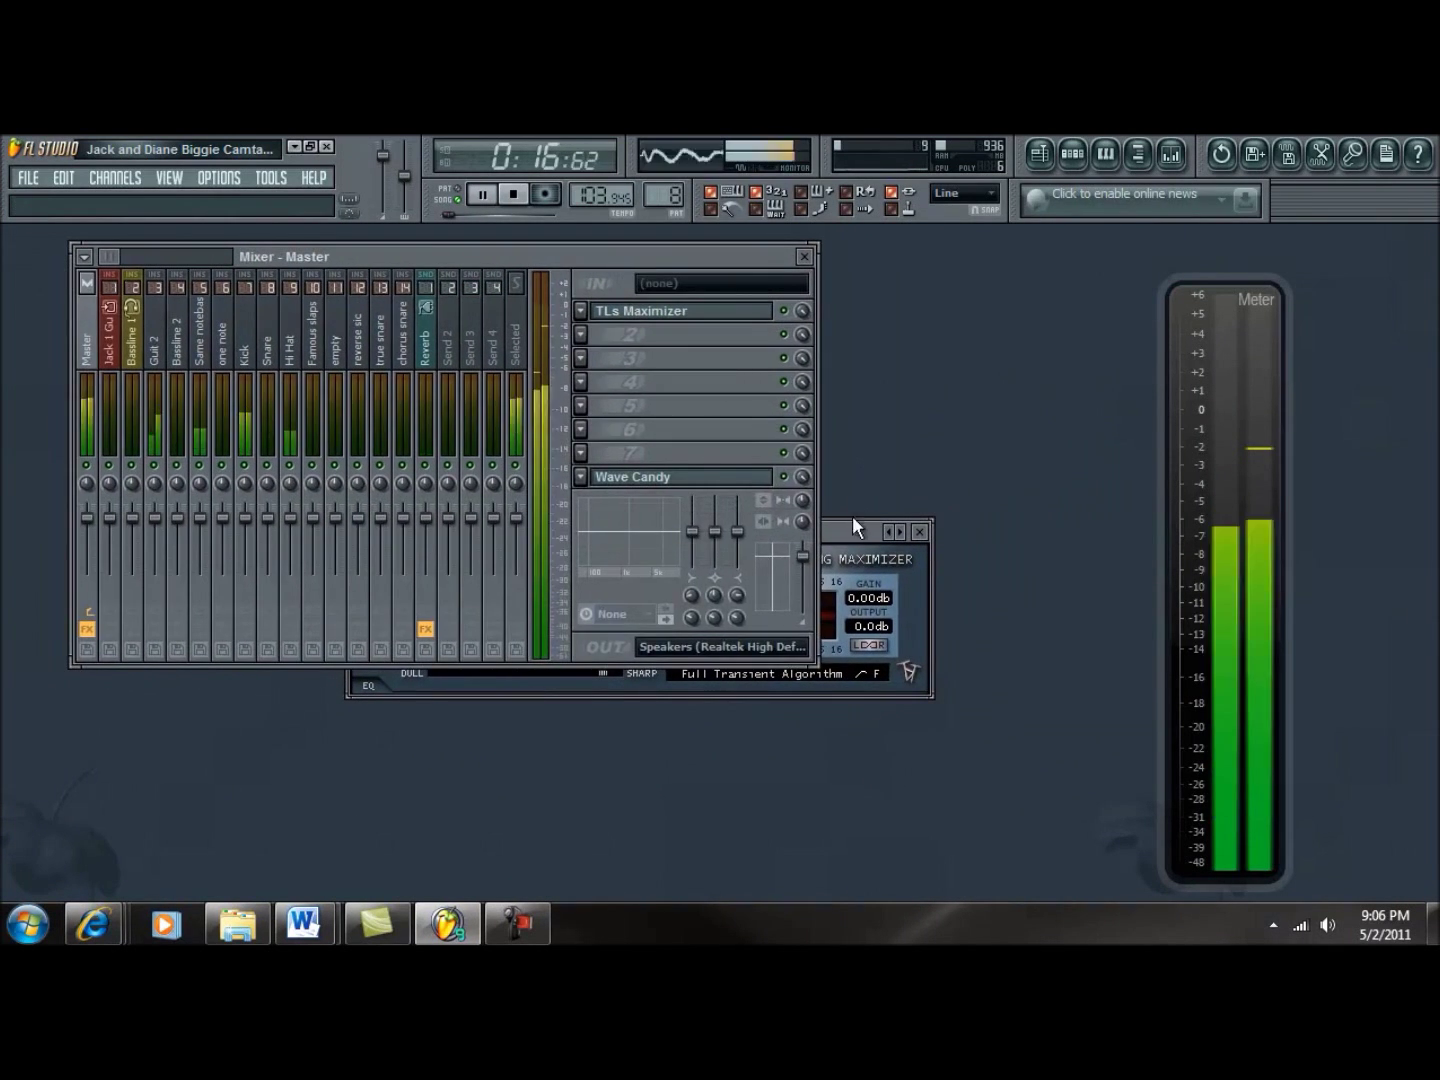
- Bring TLs Maximizer to the front and raise its gain to 7.20 dB
left_click(851, 530)
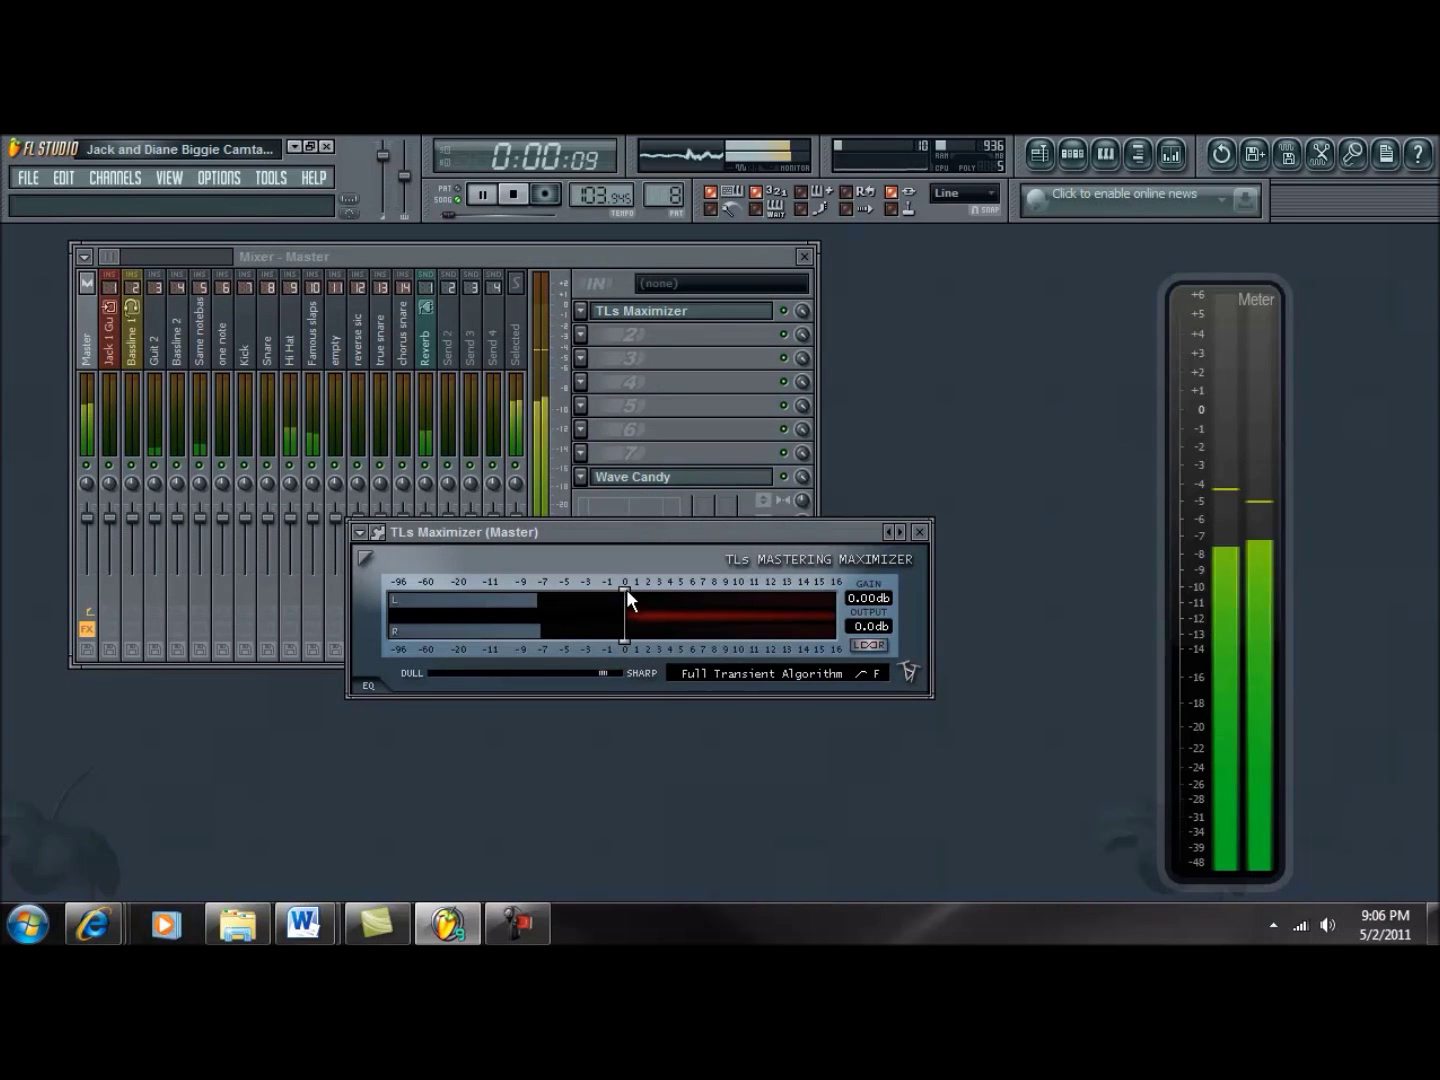
left_click_drag(624, 589, 698, 602)
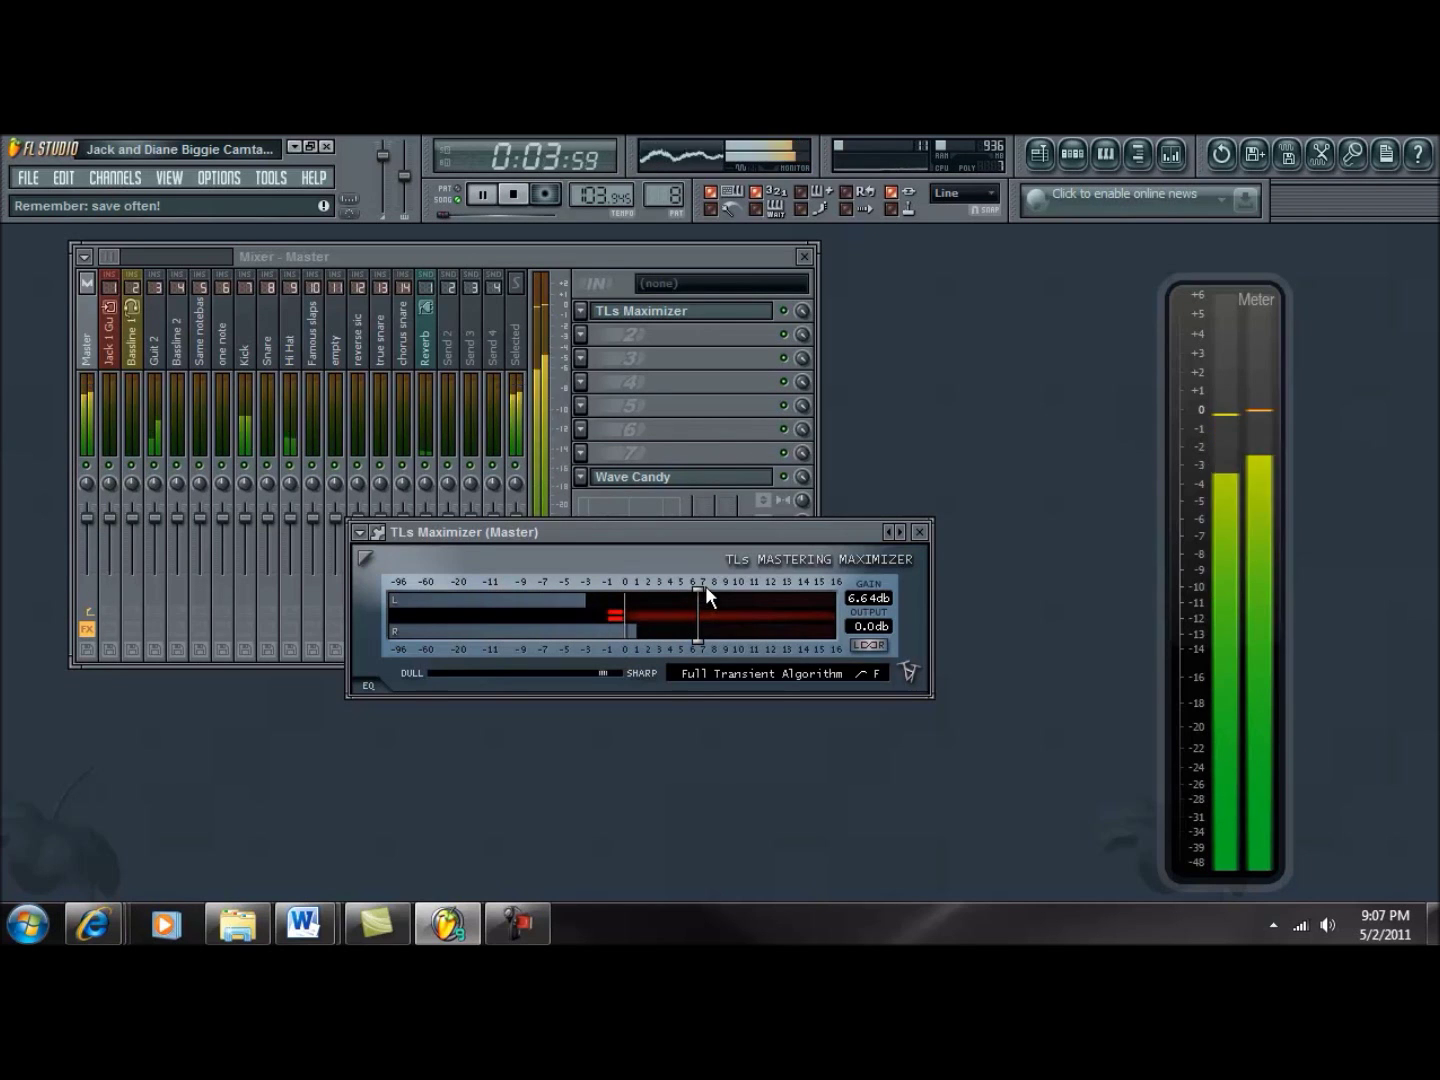
left_click_drag(698, 586, 703, 589)
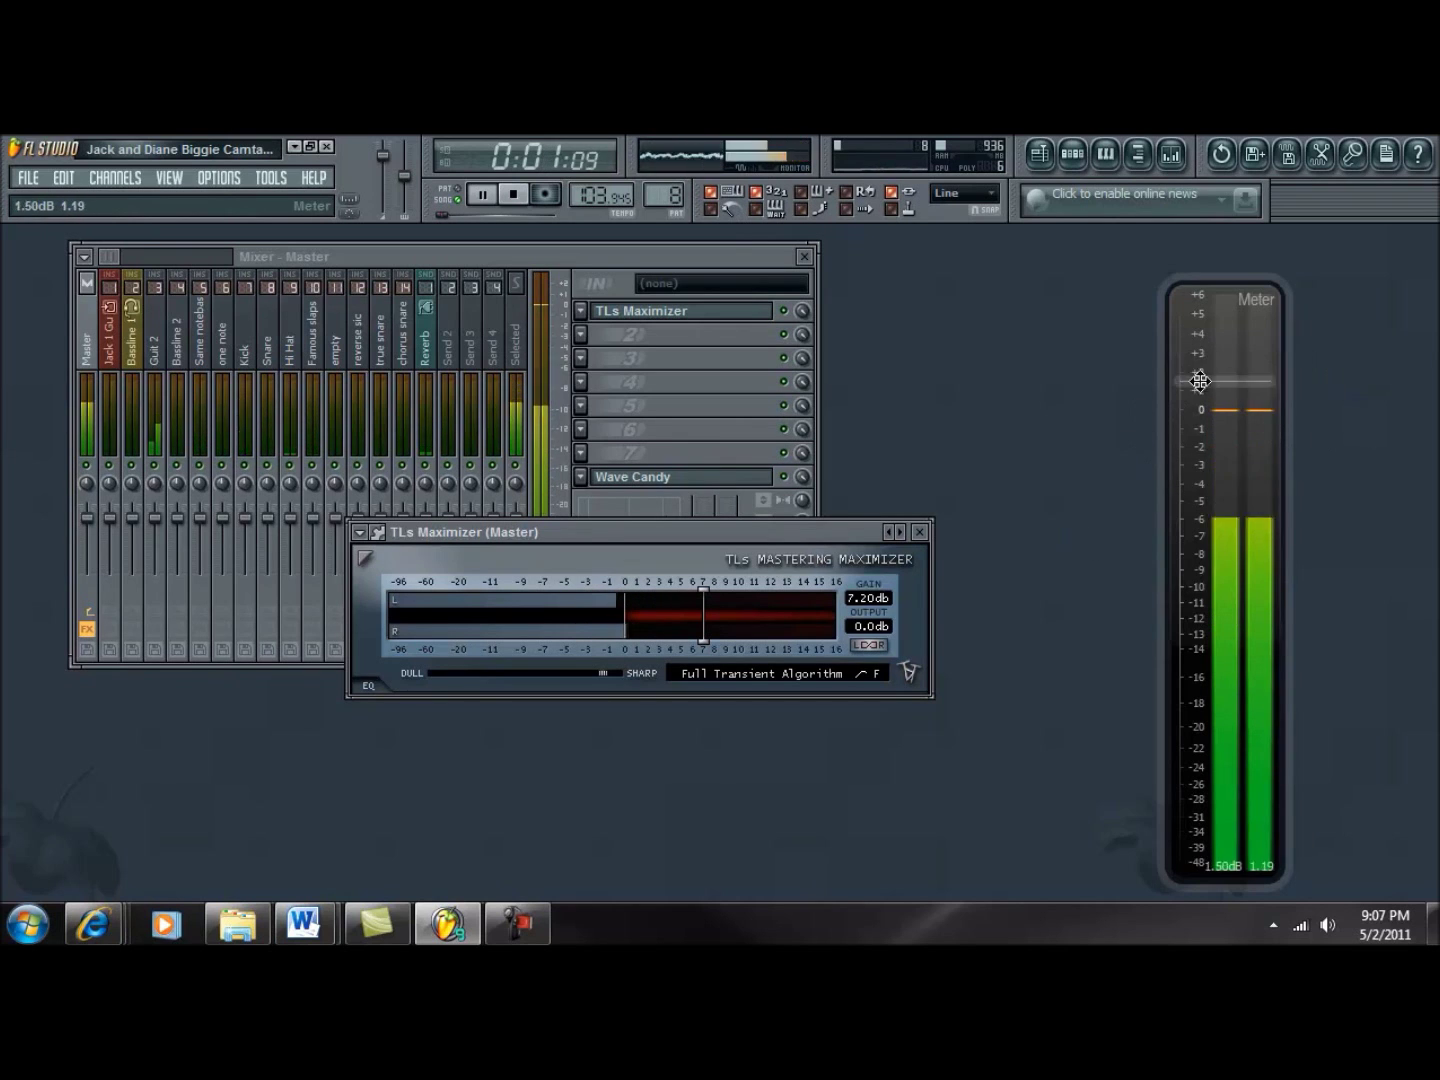
- Bypass TLs Maximizer on the Master track to compare the loudness, re-enable it and bring its window back
left_click(789, 316)
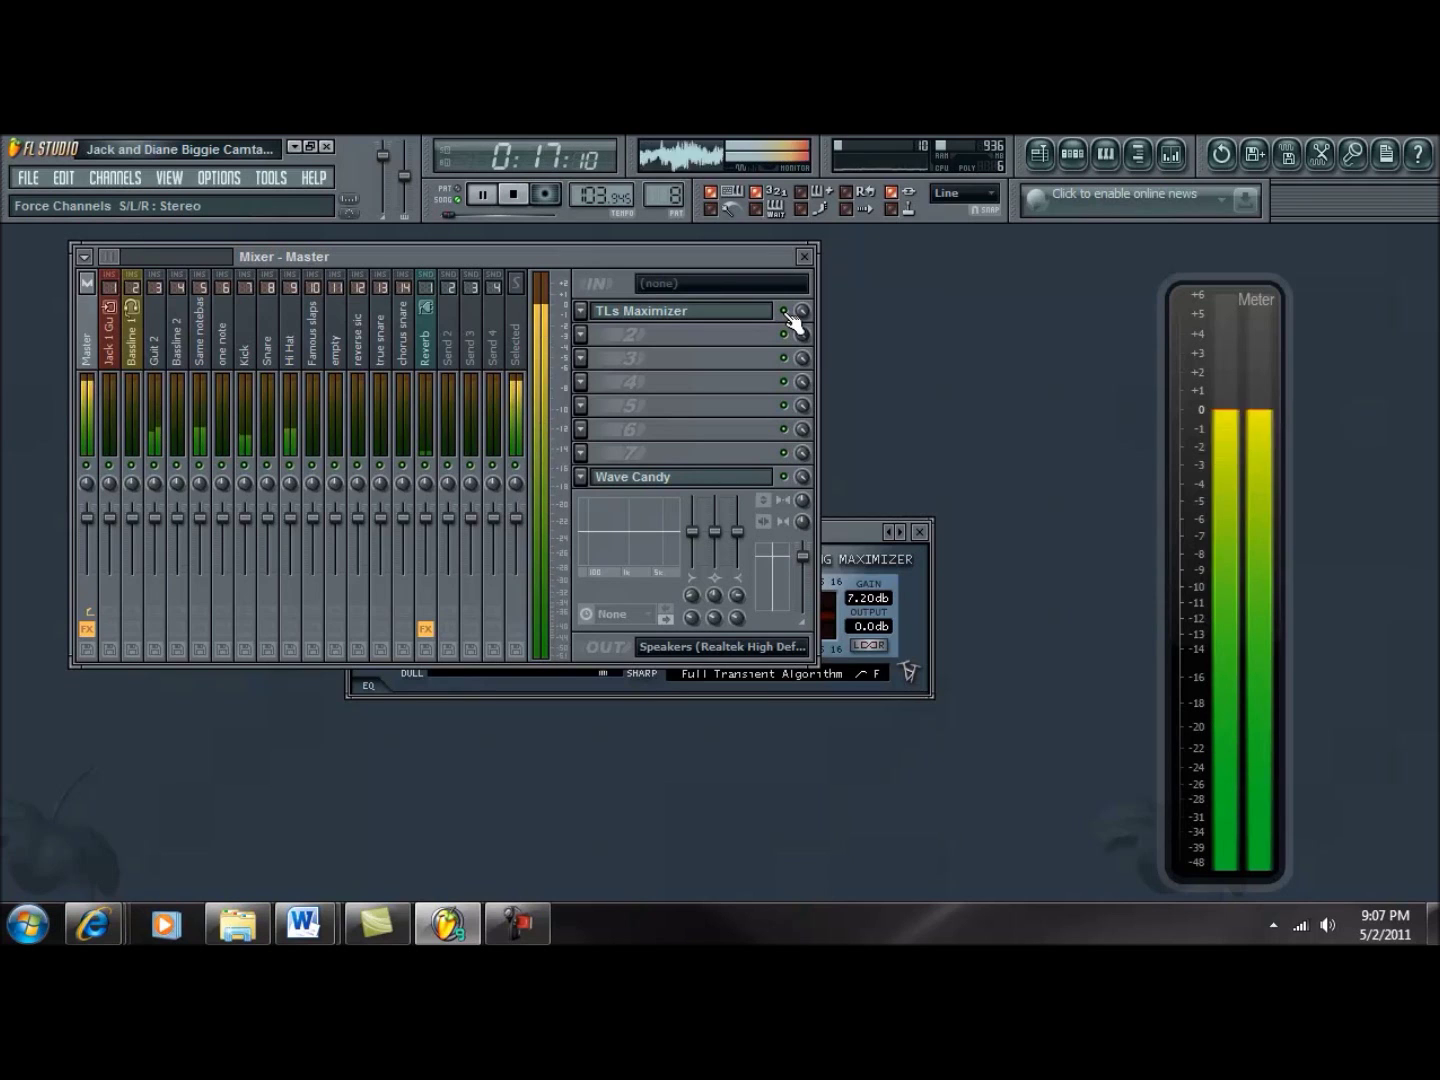
left_click(784, 310)
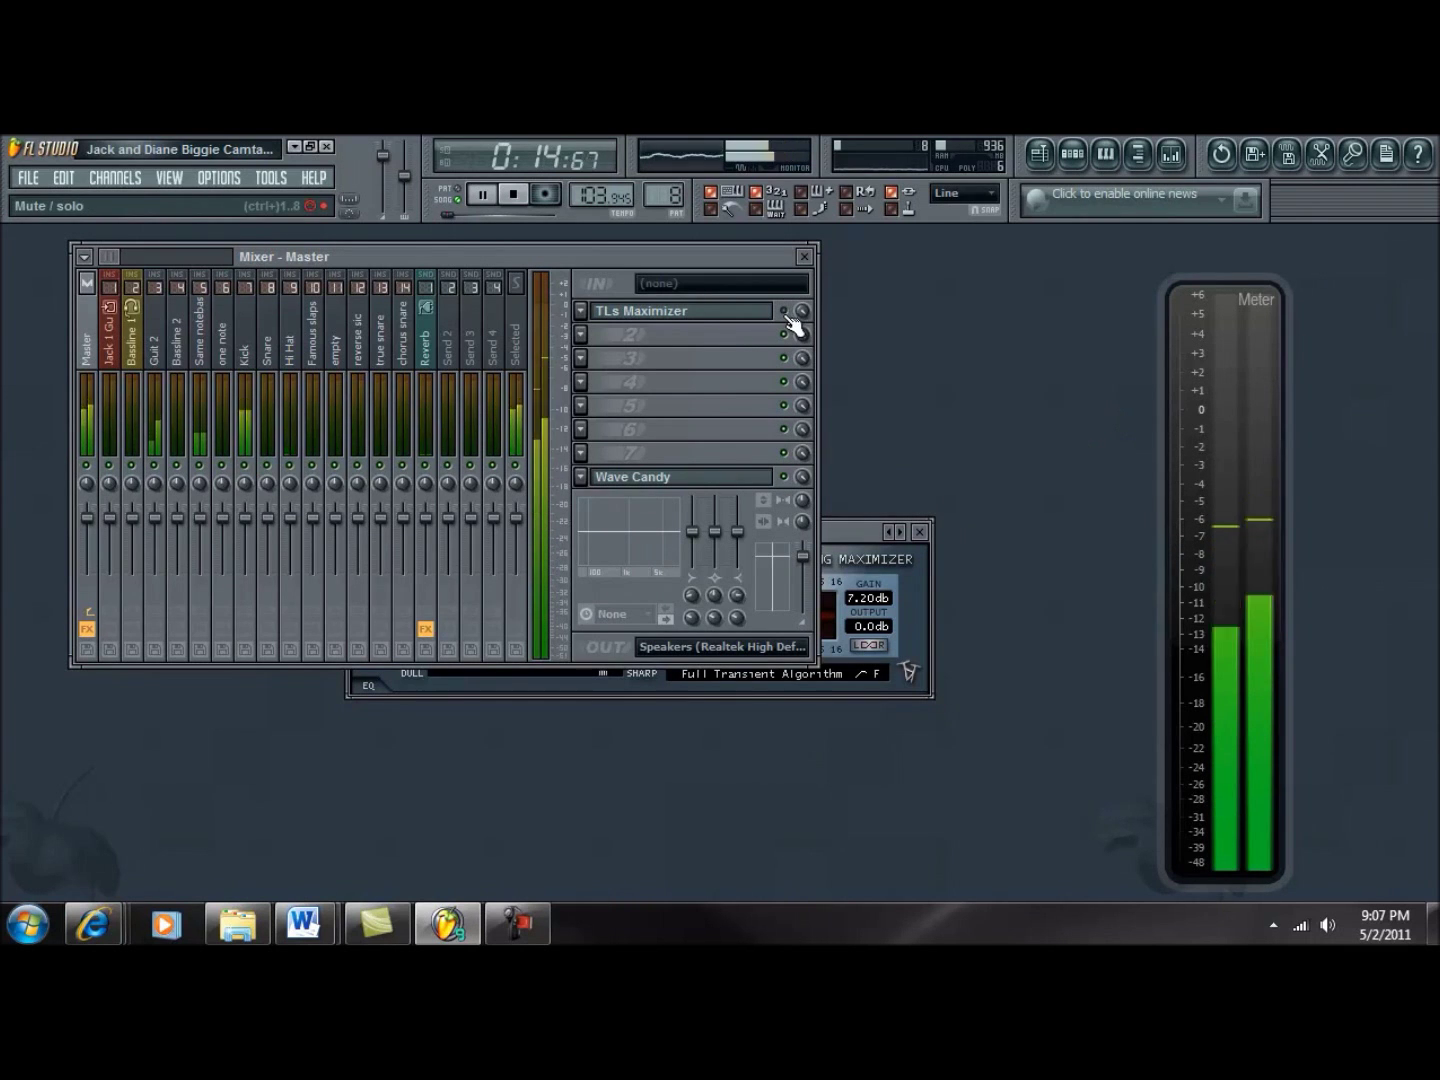
left_click(687, 312)
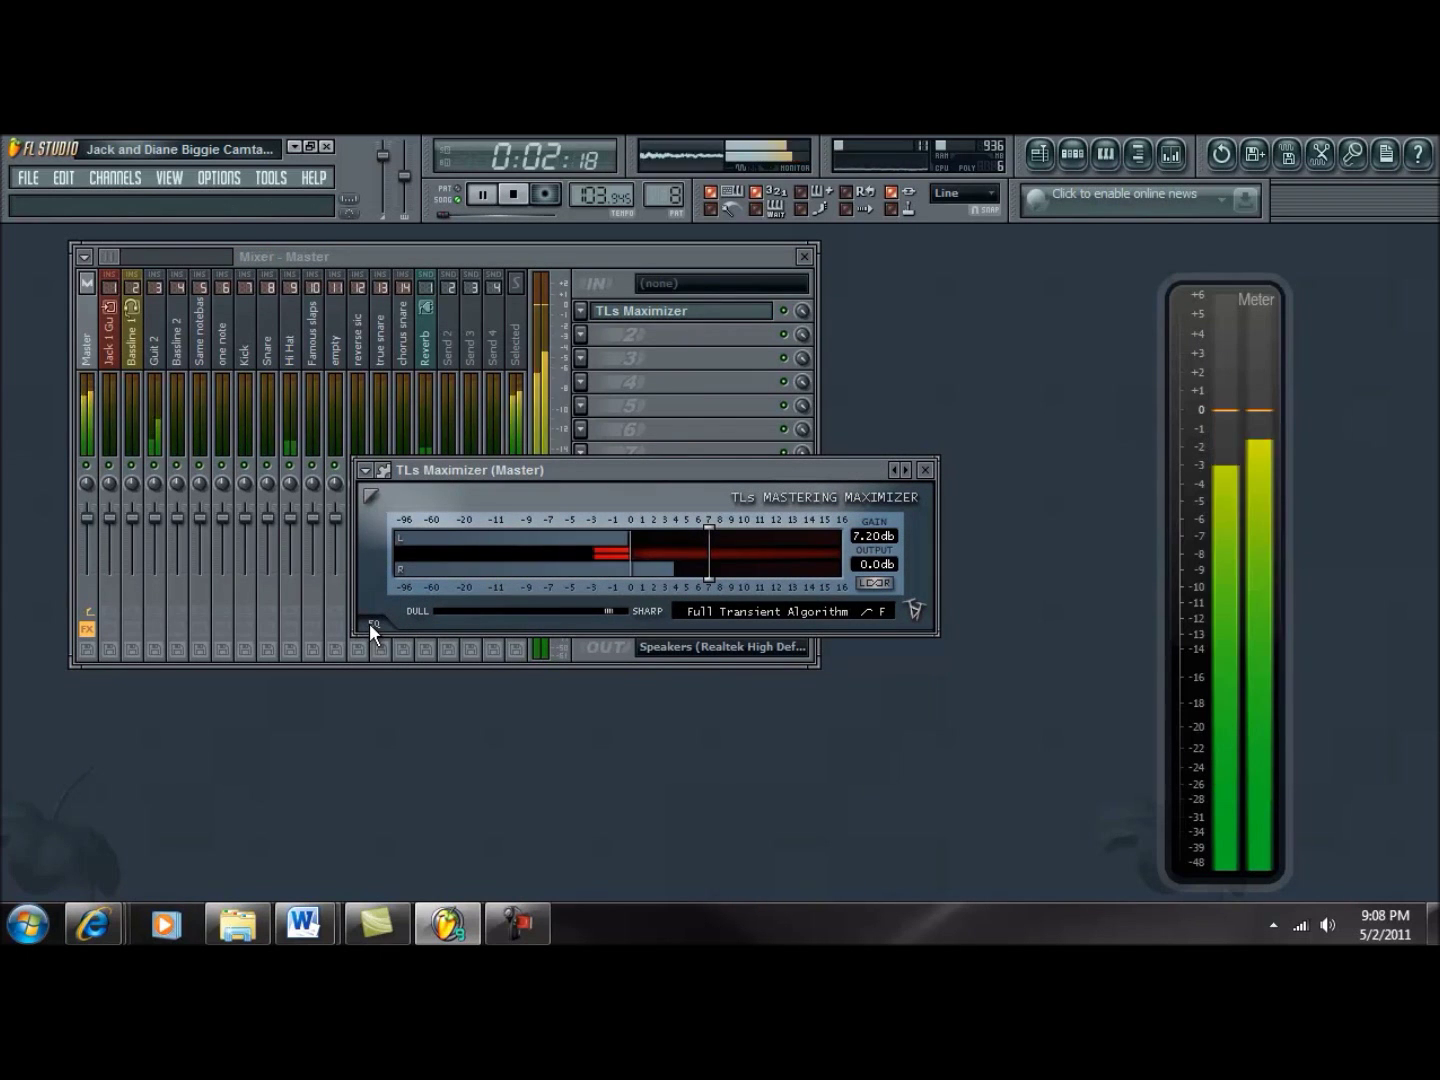
- Expand TLs Maximizer's EQ section and set Bass to 12.7%, Mid to 12.7% and Hi to 60.2%
left_click(370, 625)
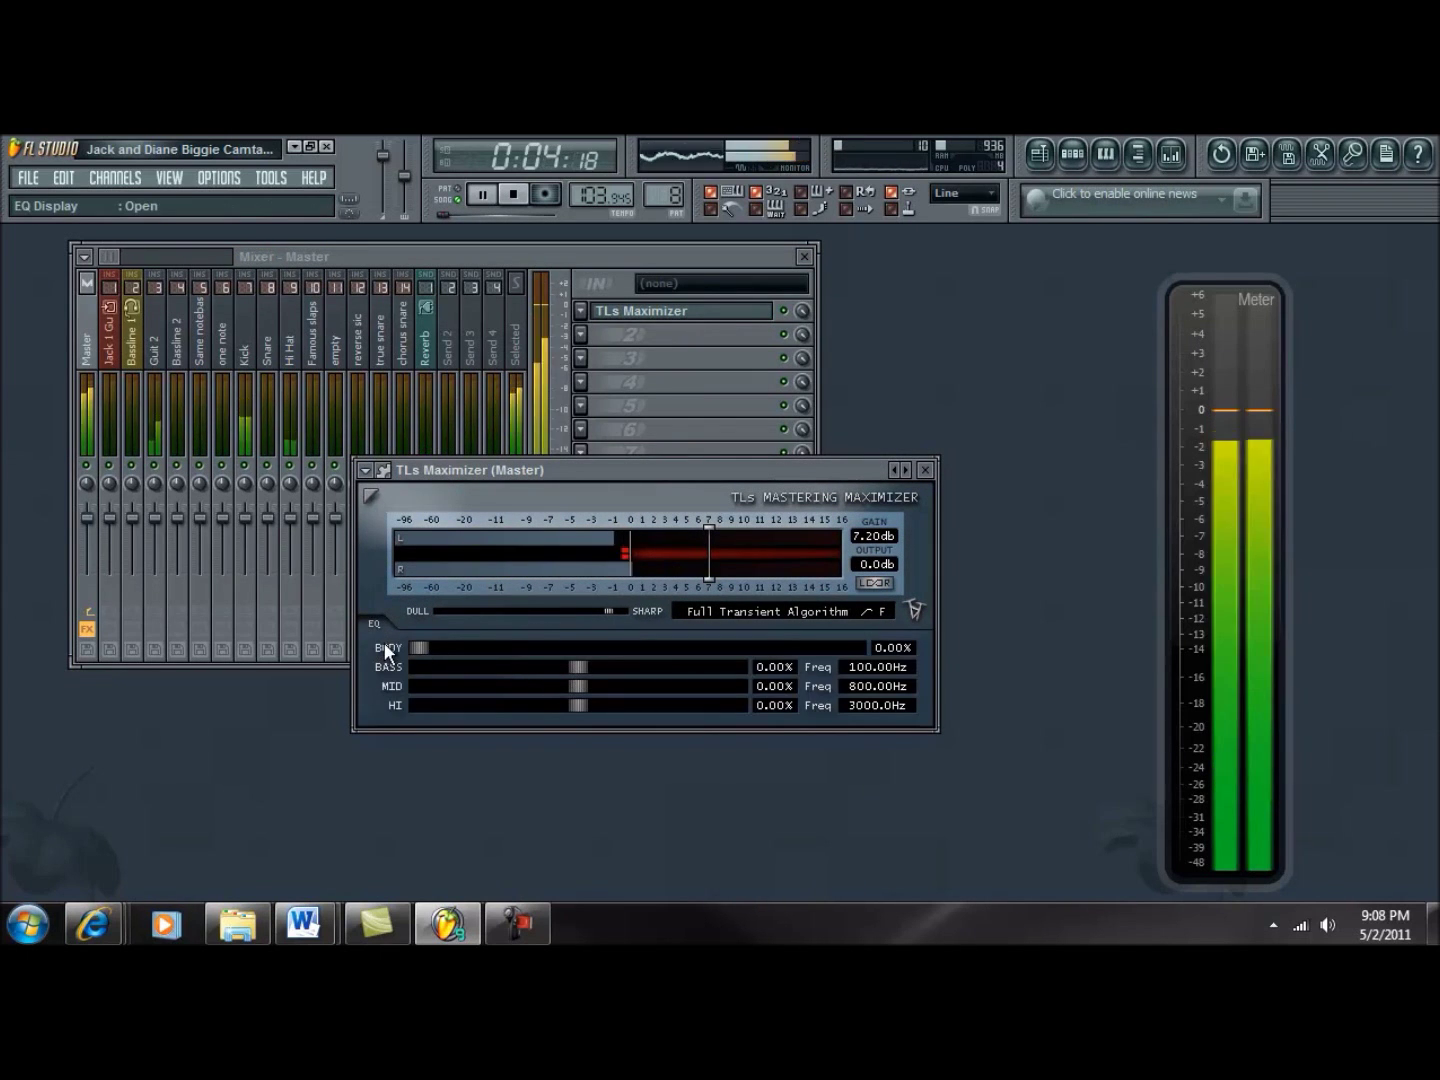
mouse_move(413, 648)
left_mouse_down()
mouse_move(709, 664)
mouse_move(734, 653)
mouse_move(412, 646)
left_mouse_up()
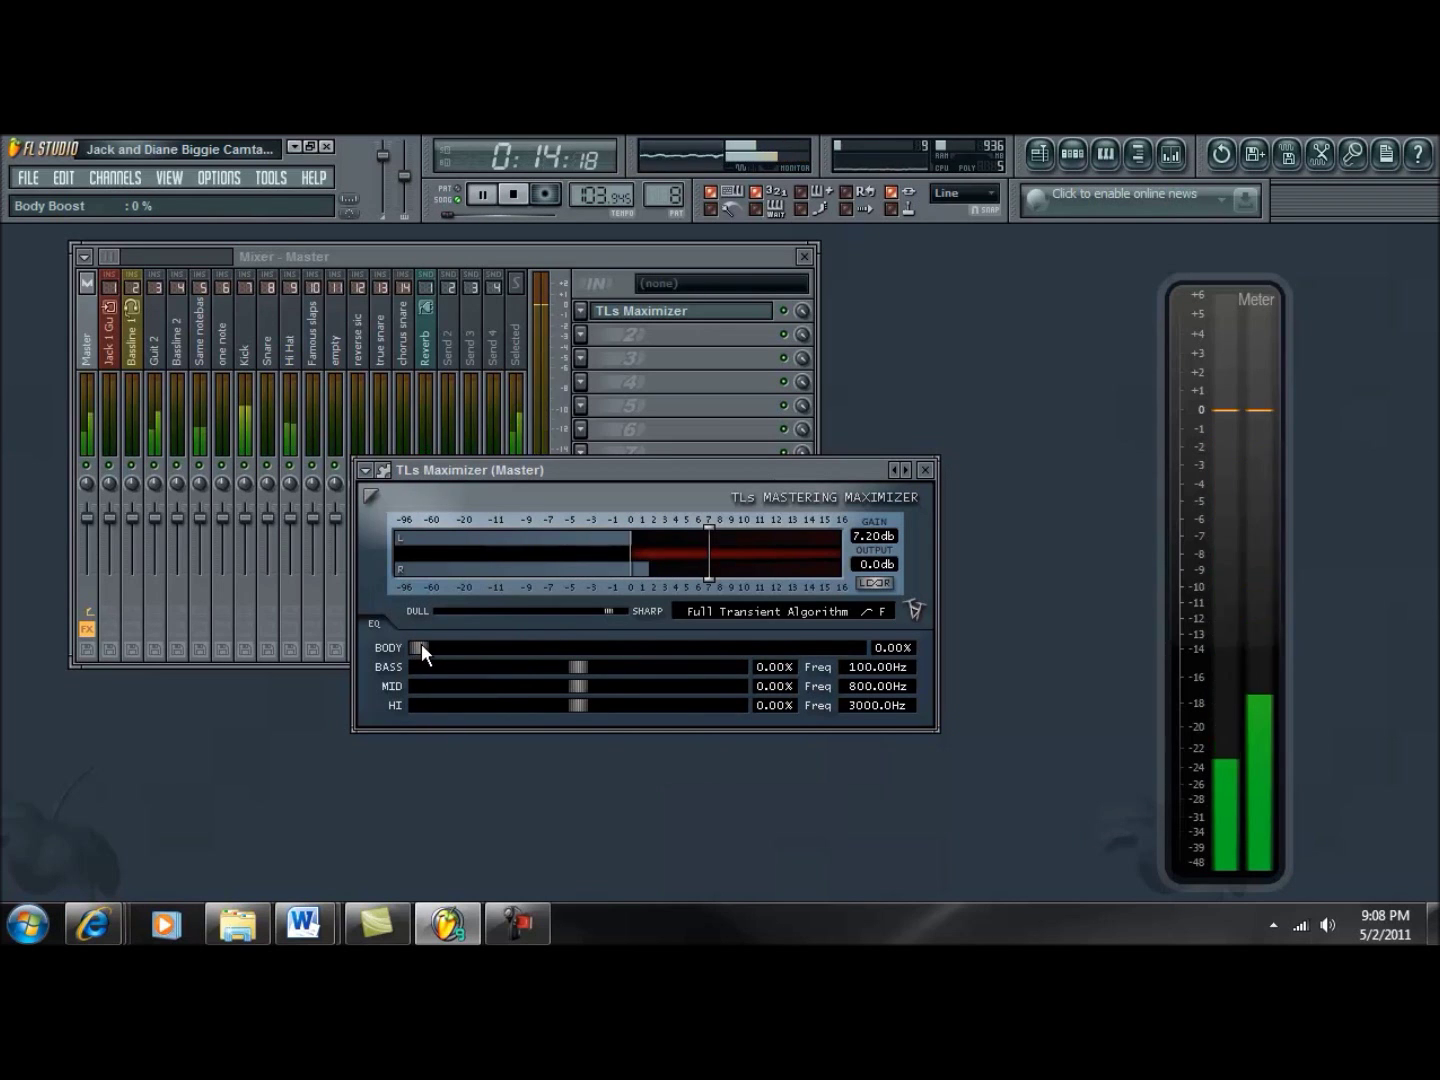
left_click_drag(578, 670, 675, 710)
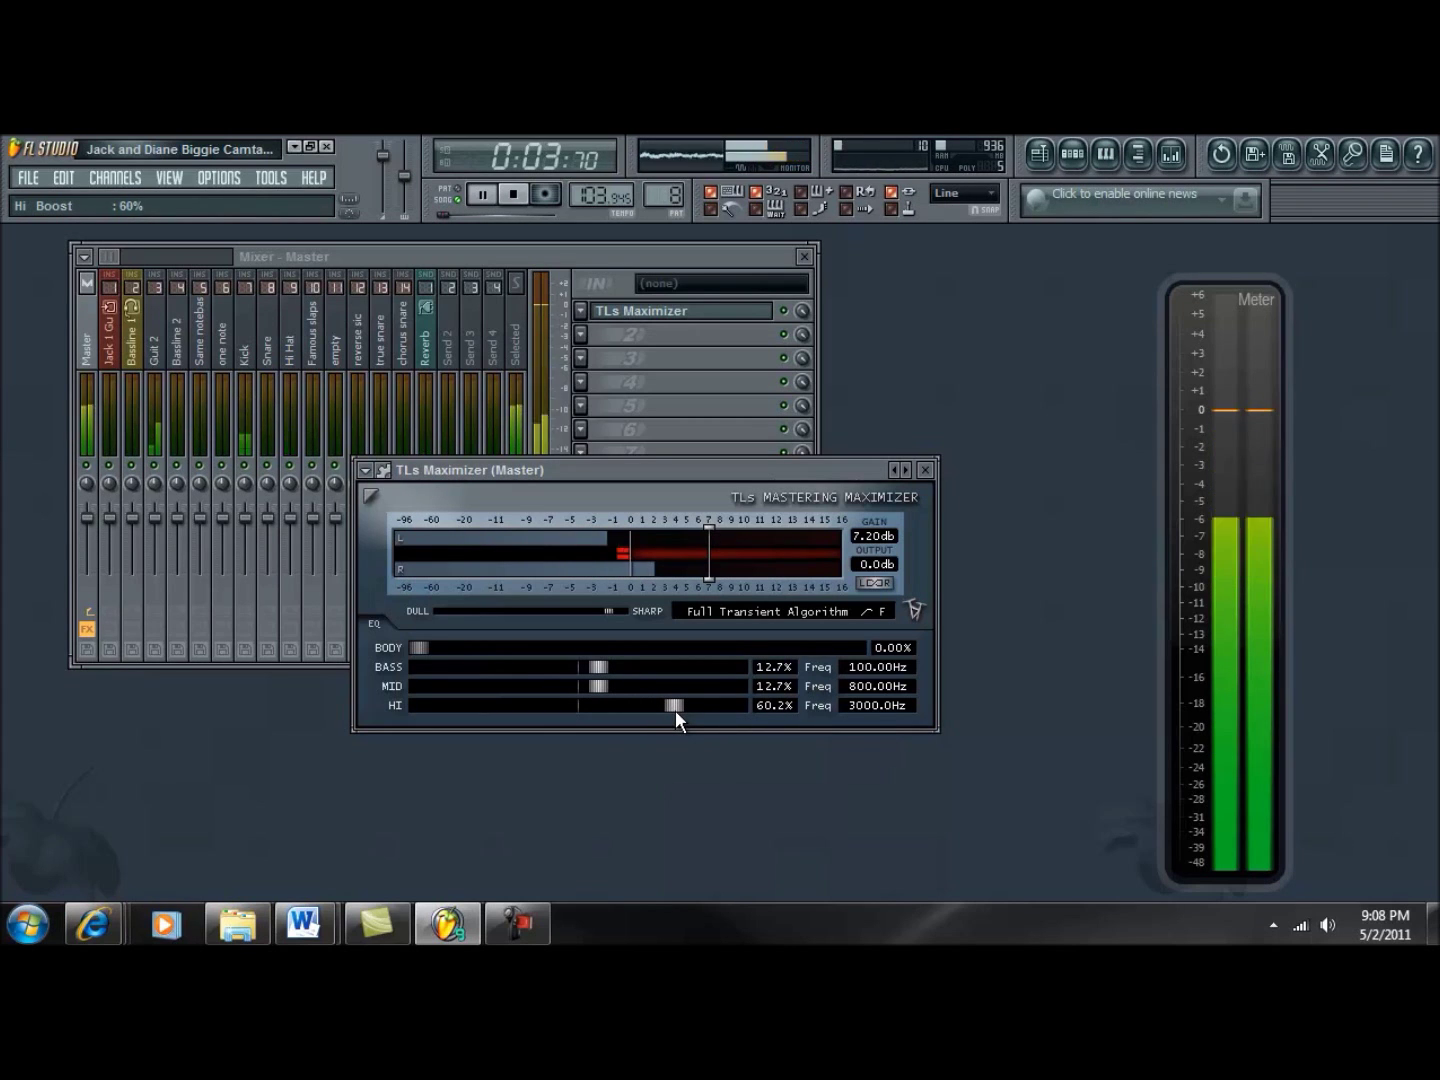
- Bypass and re-enable TLs Maximizer to compare the sound with the EQ boosts, repositioning its window in front of the Mixer
left_click(789, 318)
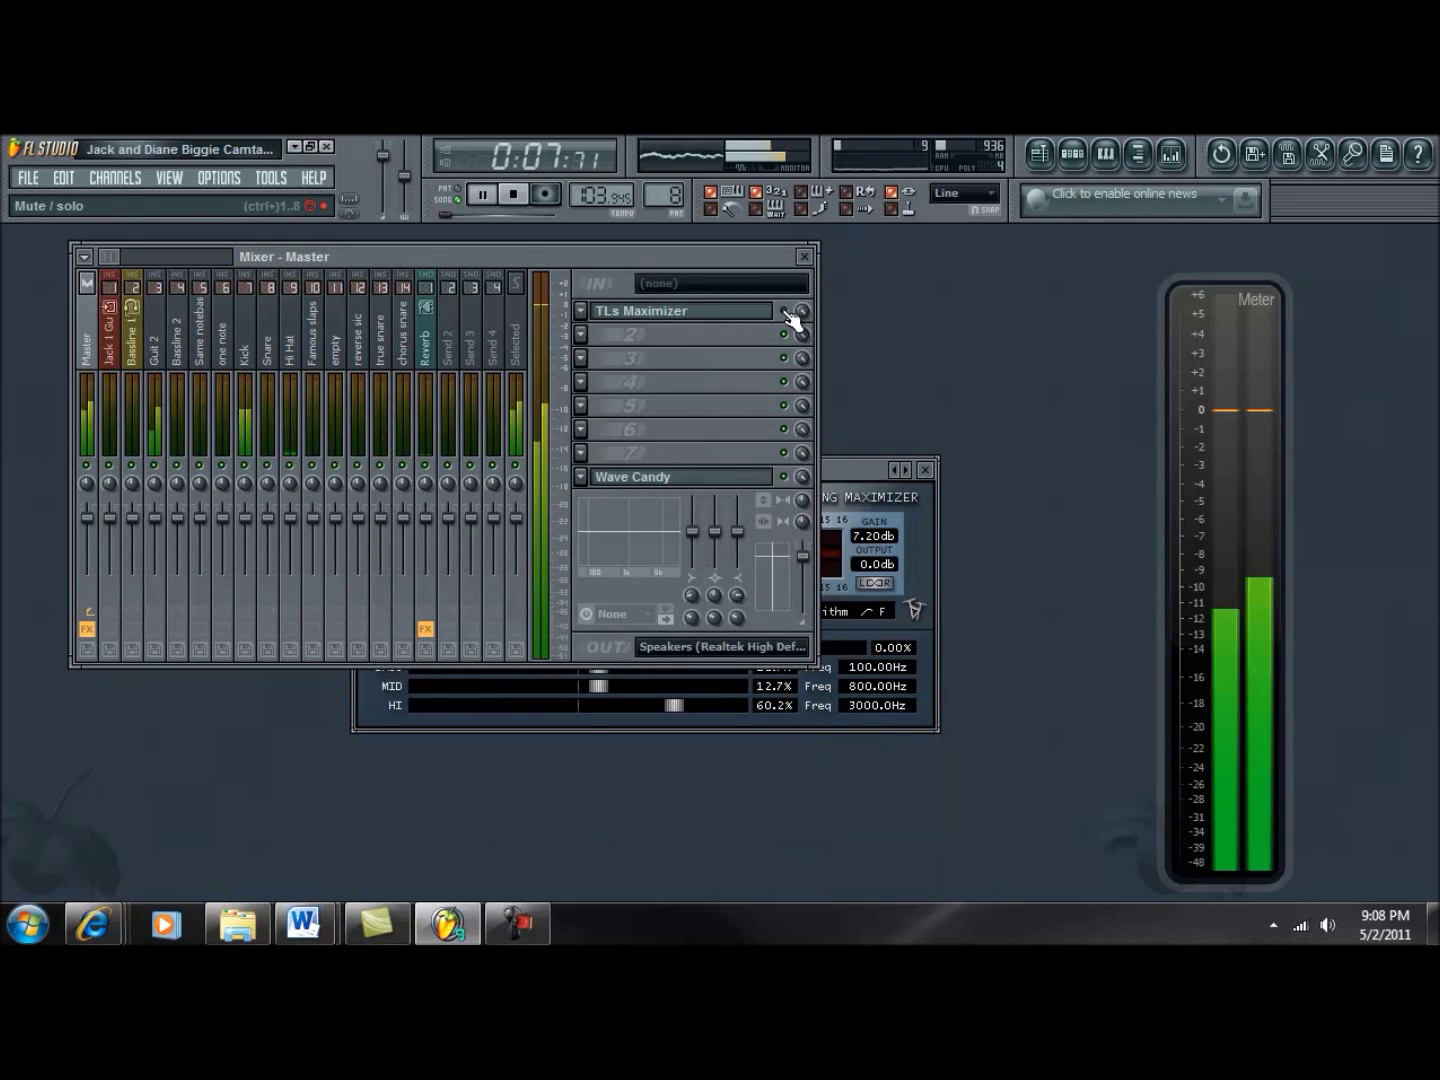
left_click_drag(835, 467, 761, 511)
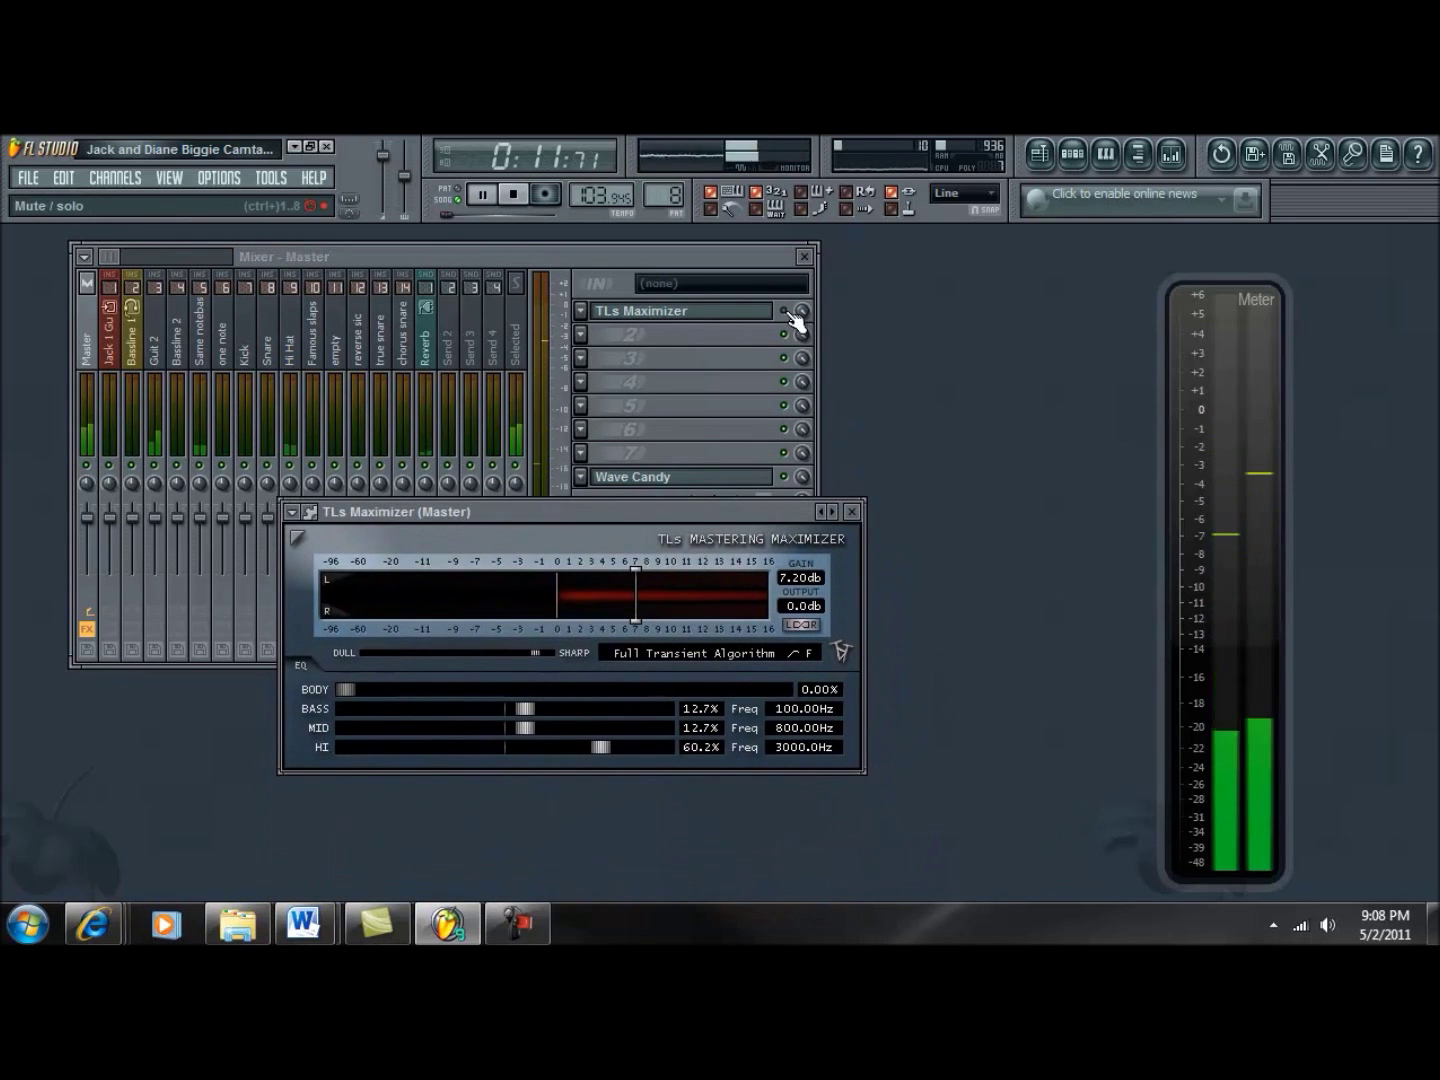
left_click(789, 317)
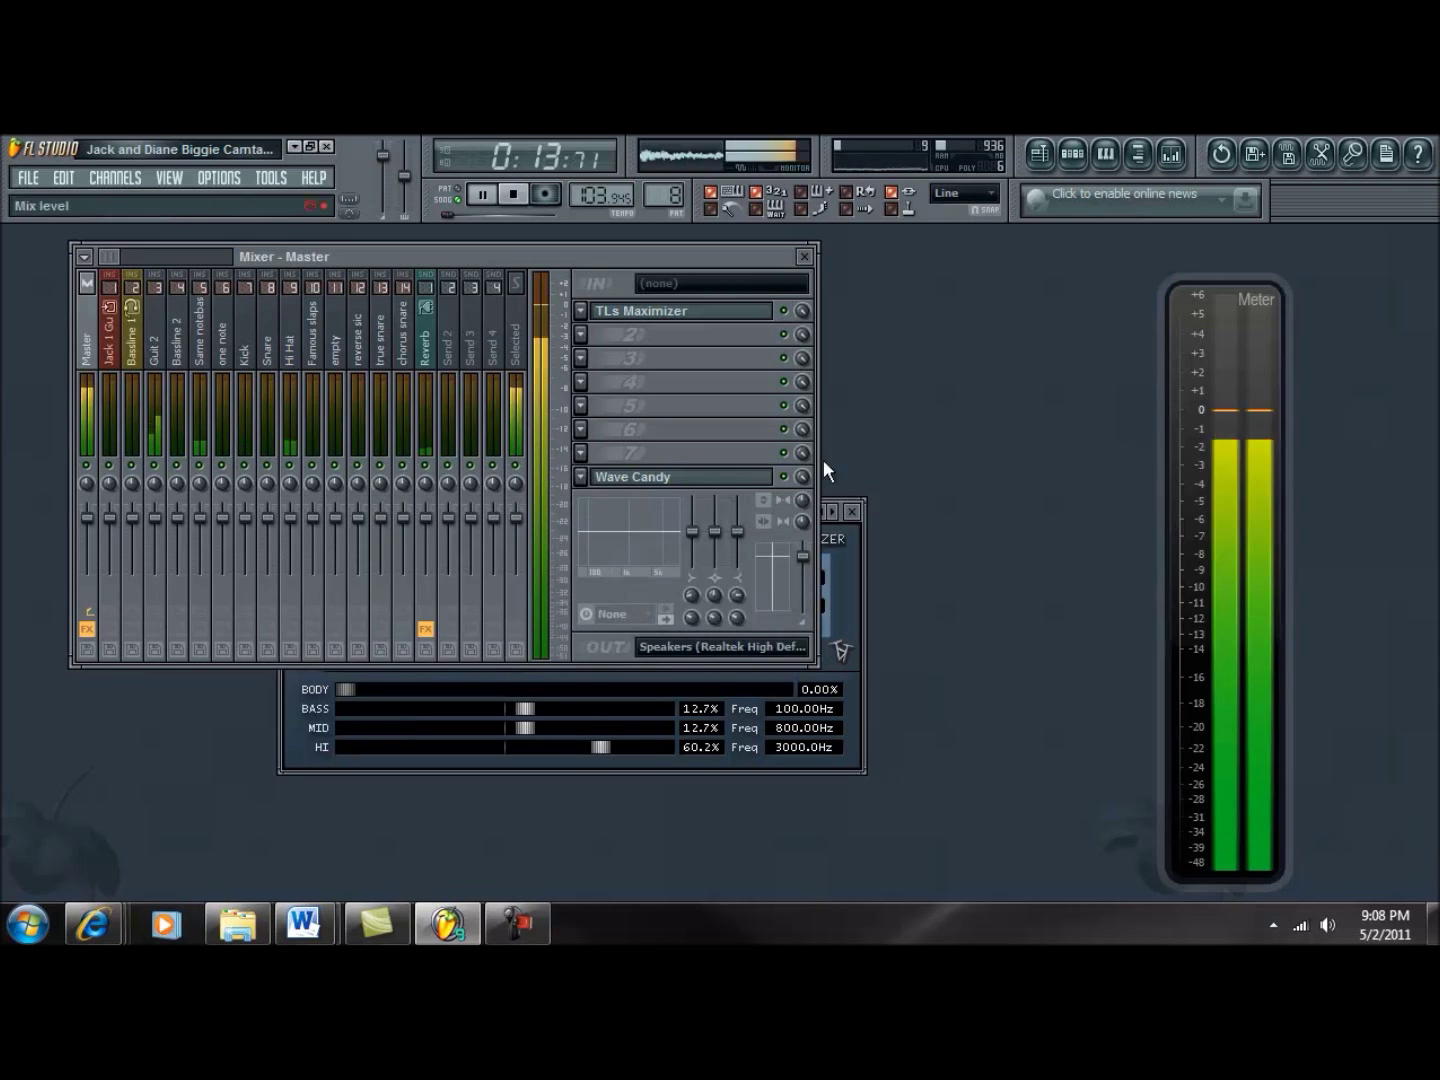
left_click(852, 579)
left_click_drag(725, 509, 814, 504)
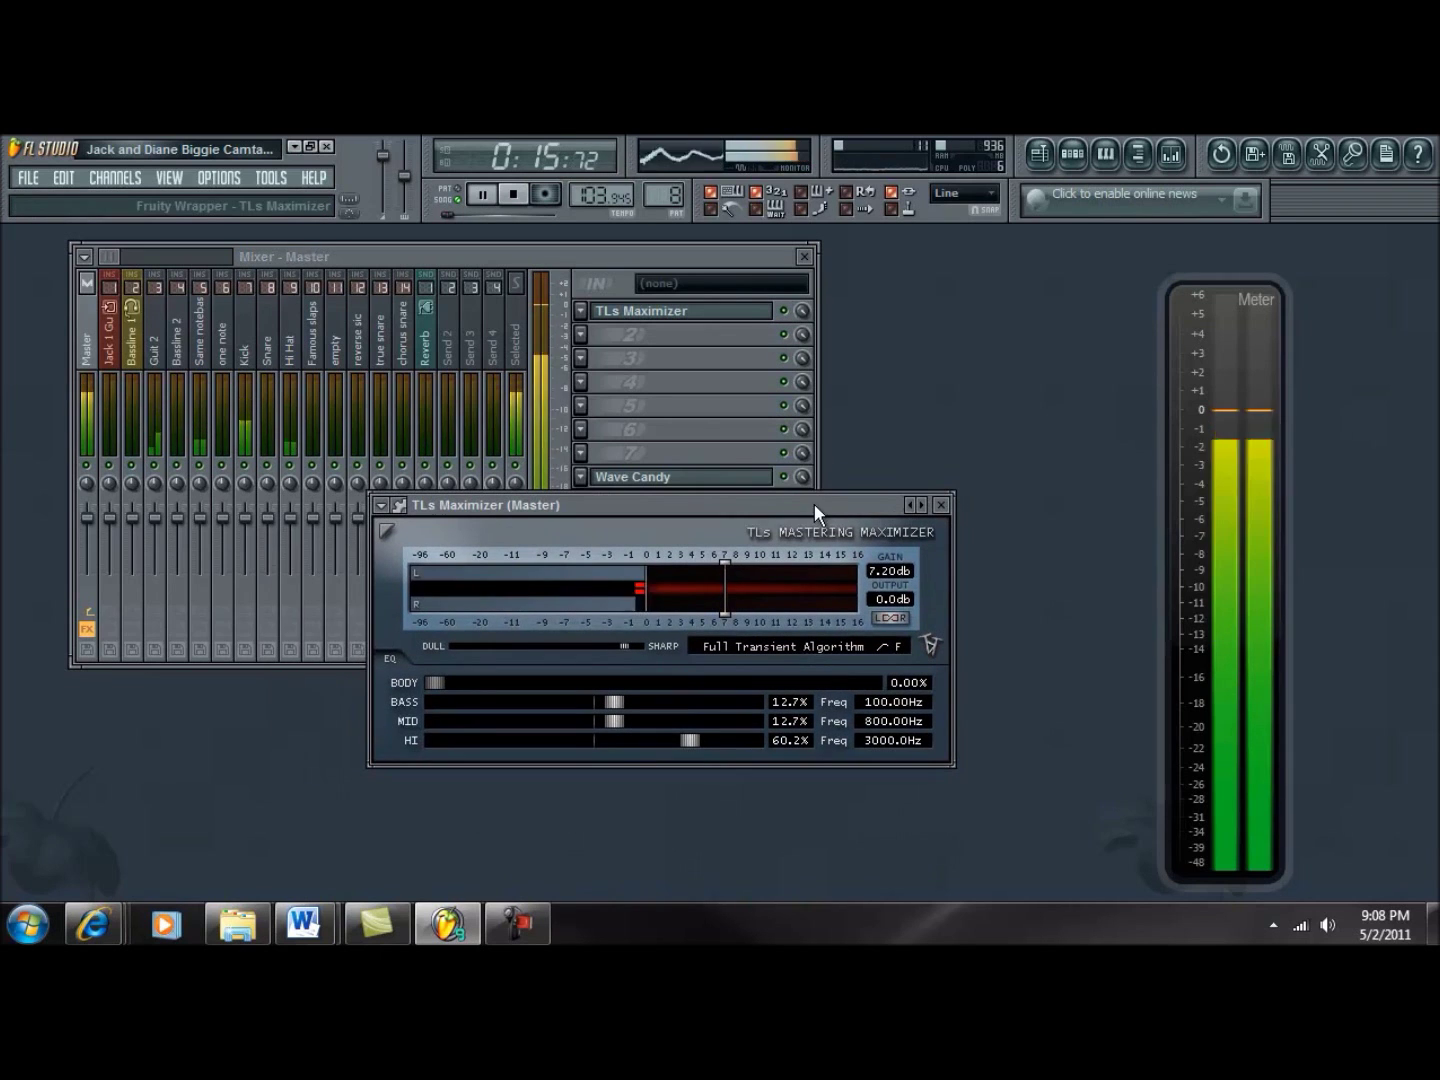
- Lower TLs Maximizer's Hi EQ to 17.7% and set its Dull-Sharp control to 87:6
left_click_drag(691, 744, 624, 739)
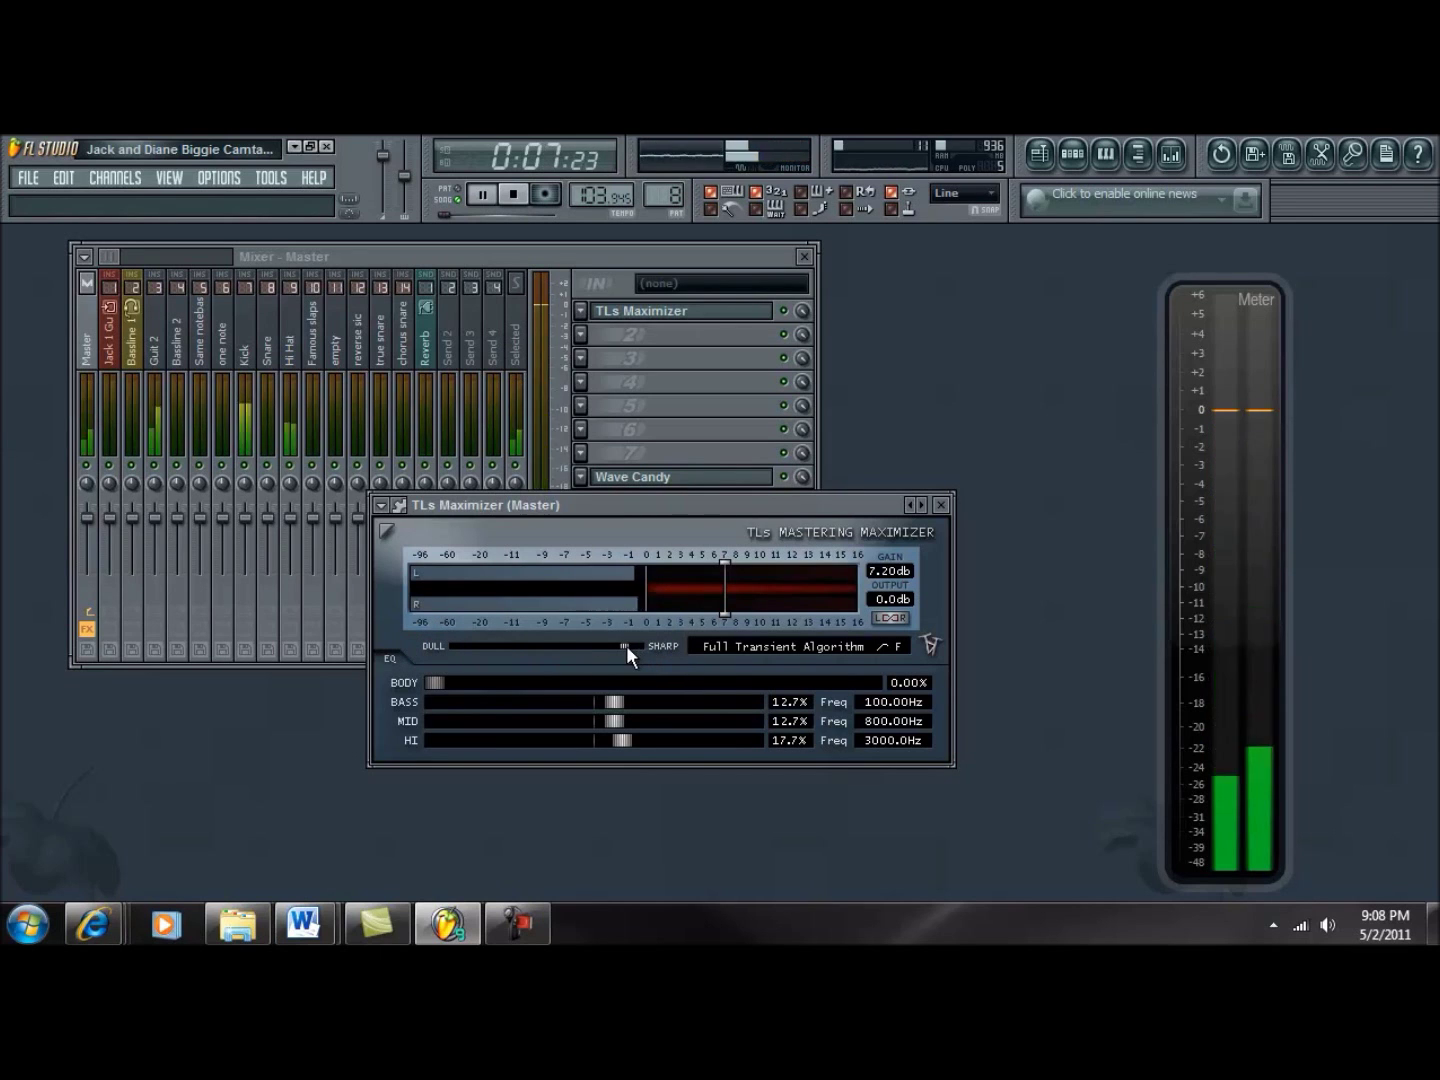
mouse_move(626, 644)
left_mouse_down()
mouse_move(562, 646)
mouse_move(633, 651)
left_mouse_up()
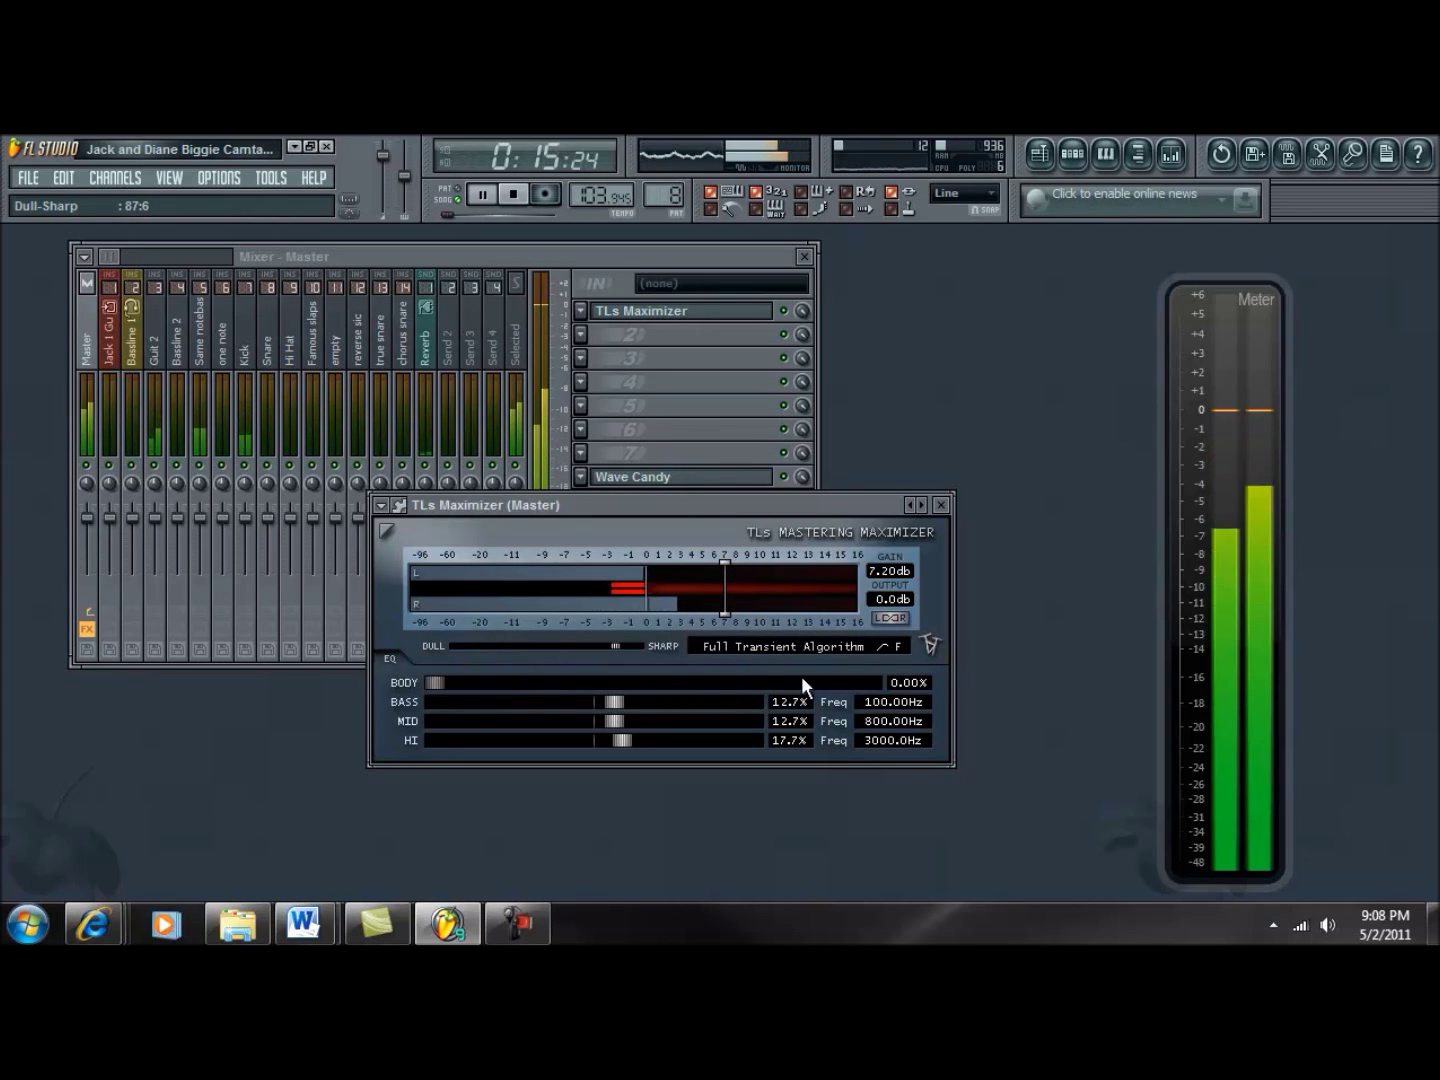
left_click(382, 507)
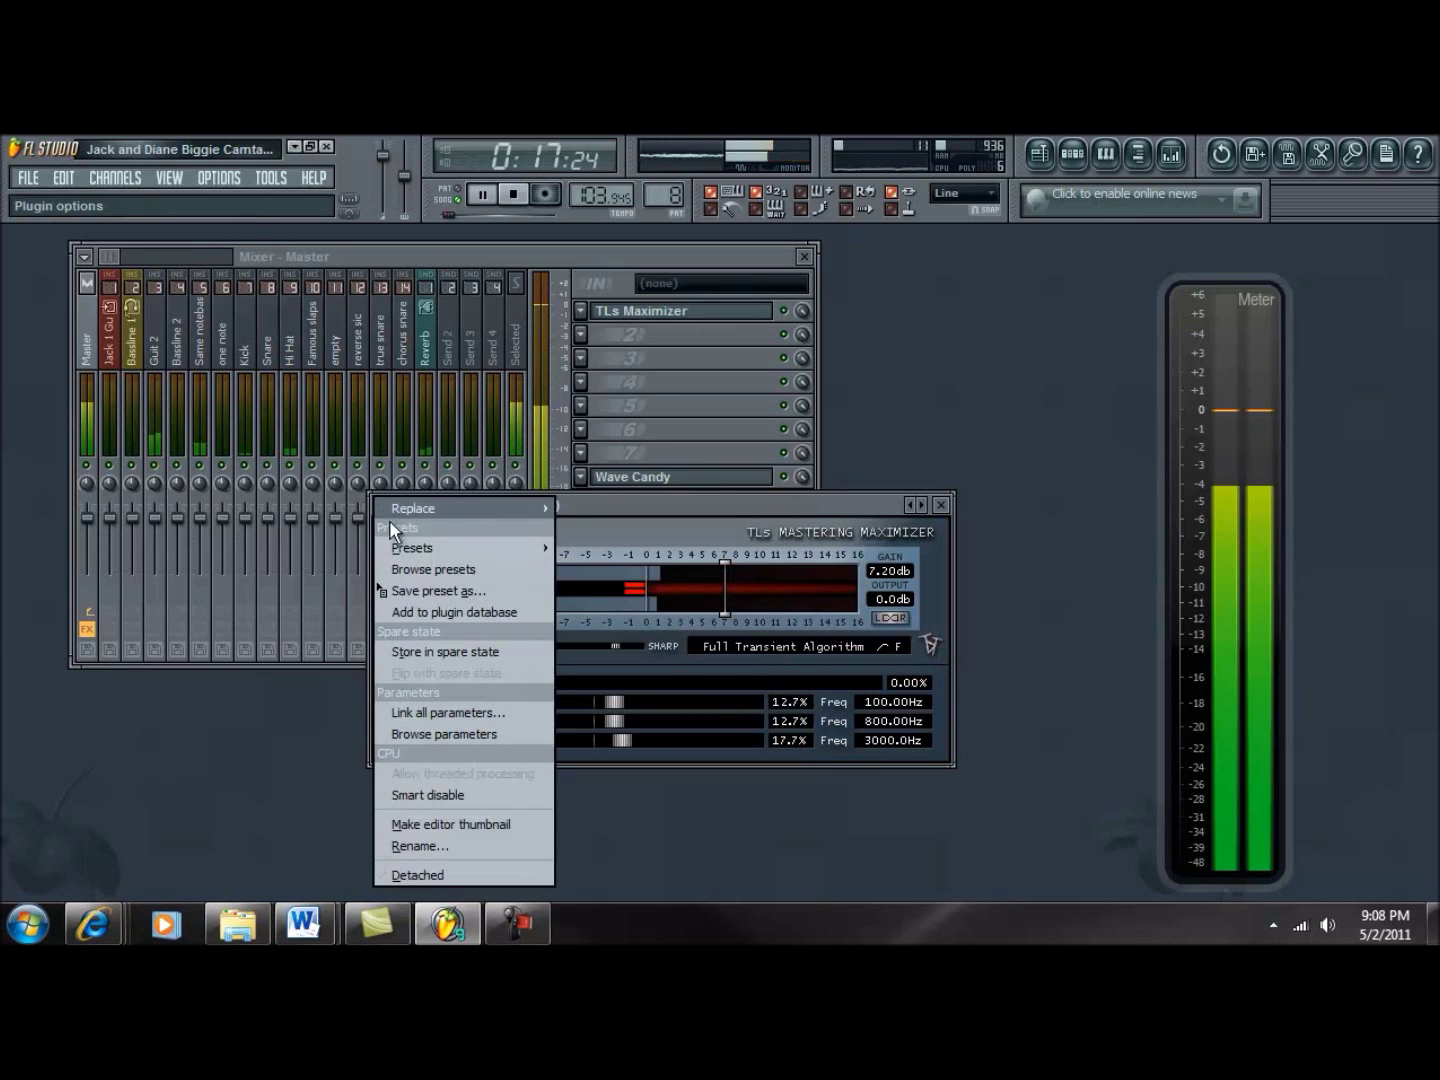
mouse_move(401, 548)
left_click(591, 548)
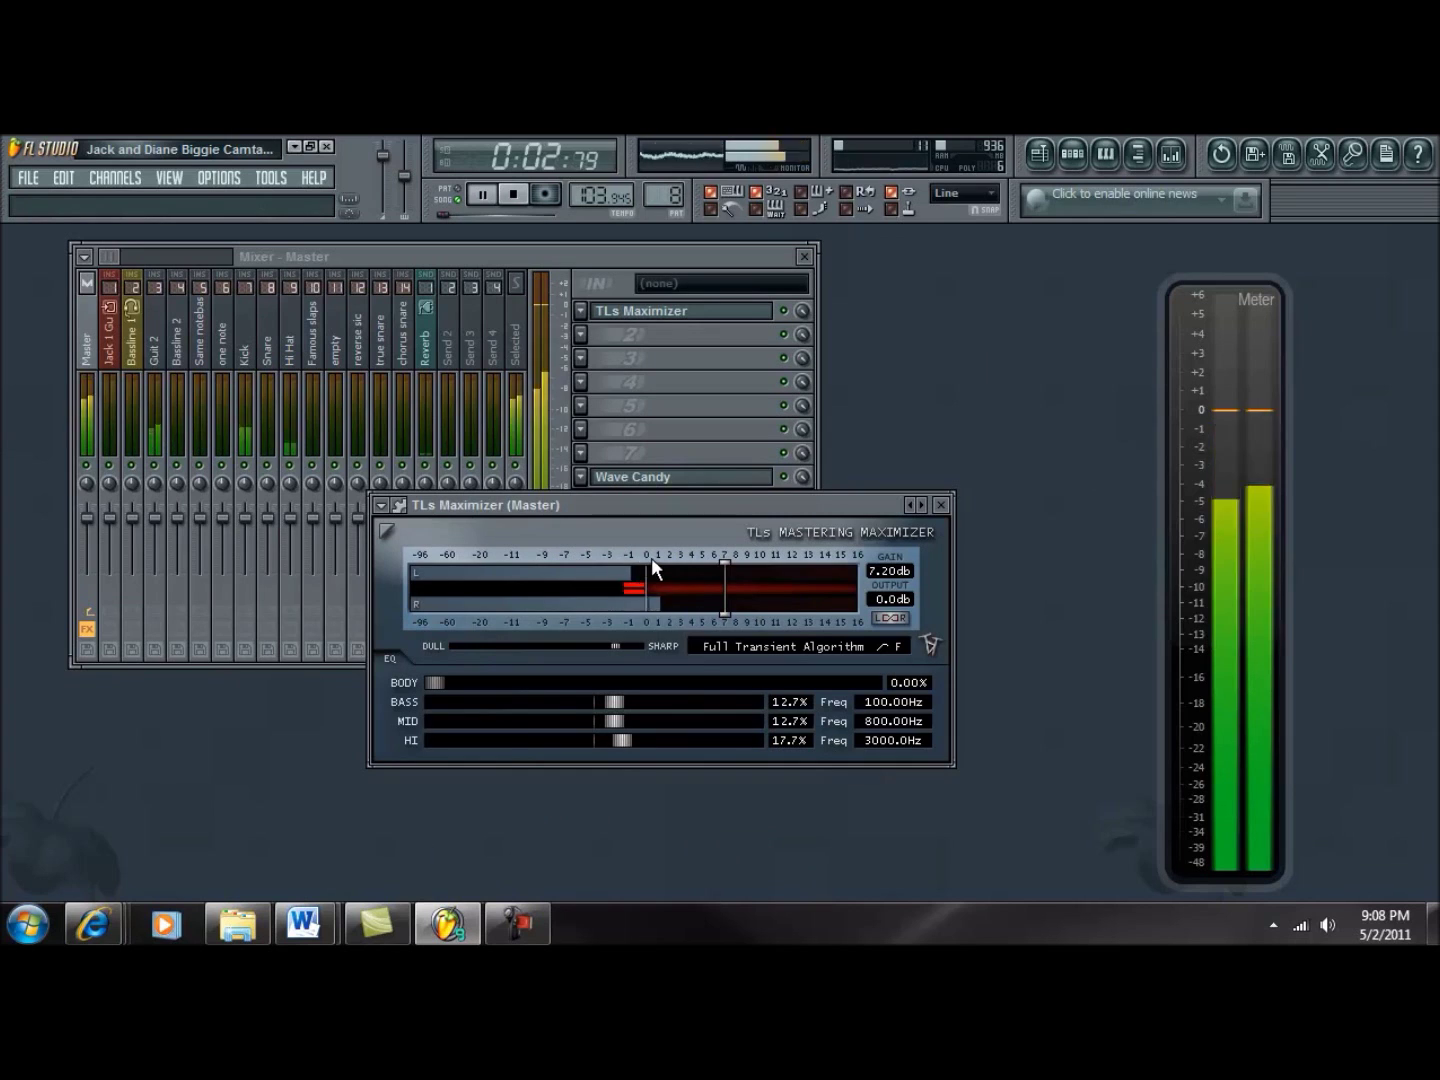
- Bypass and re-enable TLs Maximizer on the Master track to compare the sound, and stop playback
left_click(788, 316)
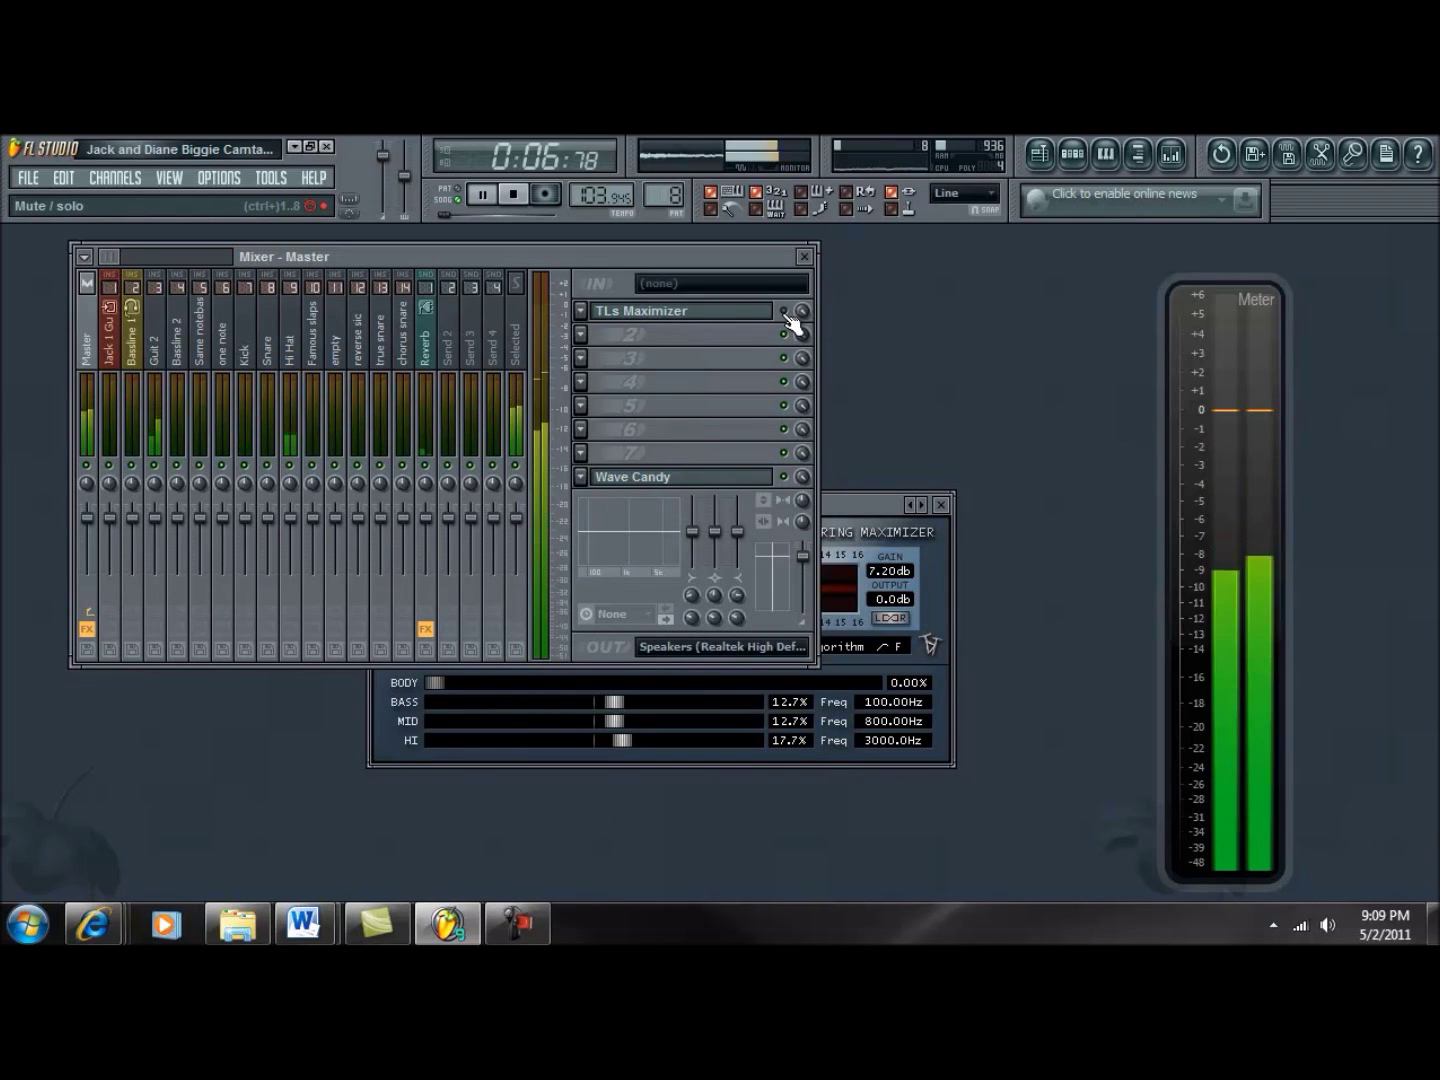
key("space")
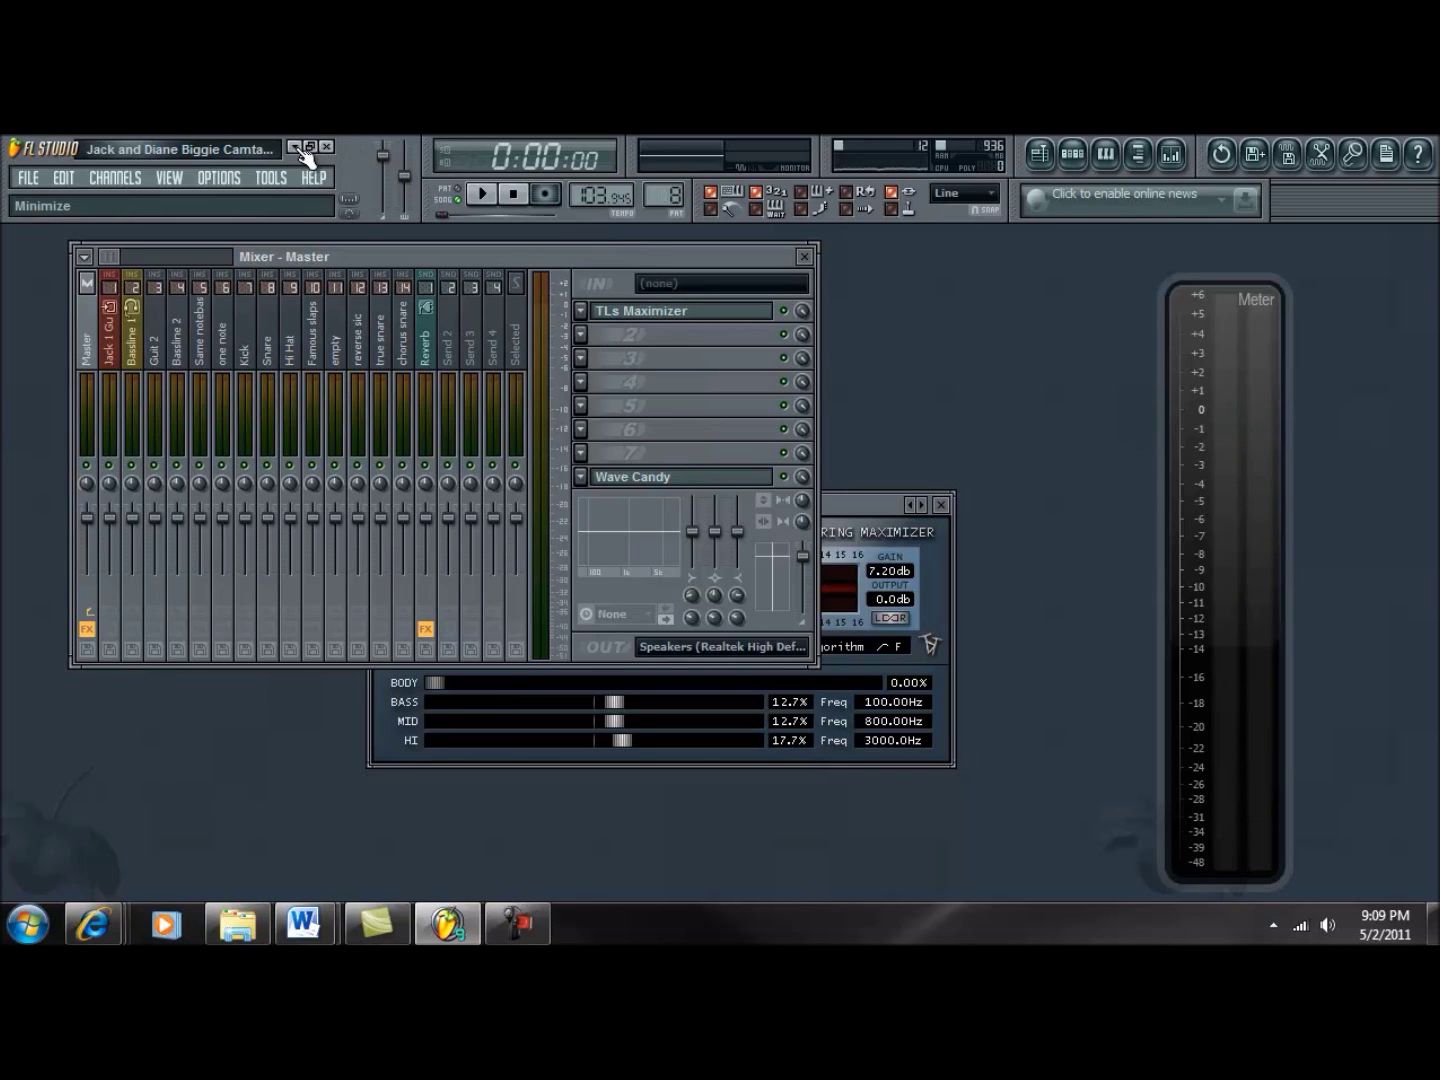
left_click_drag(349, 239, 373, 262)
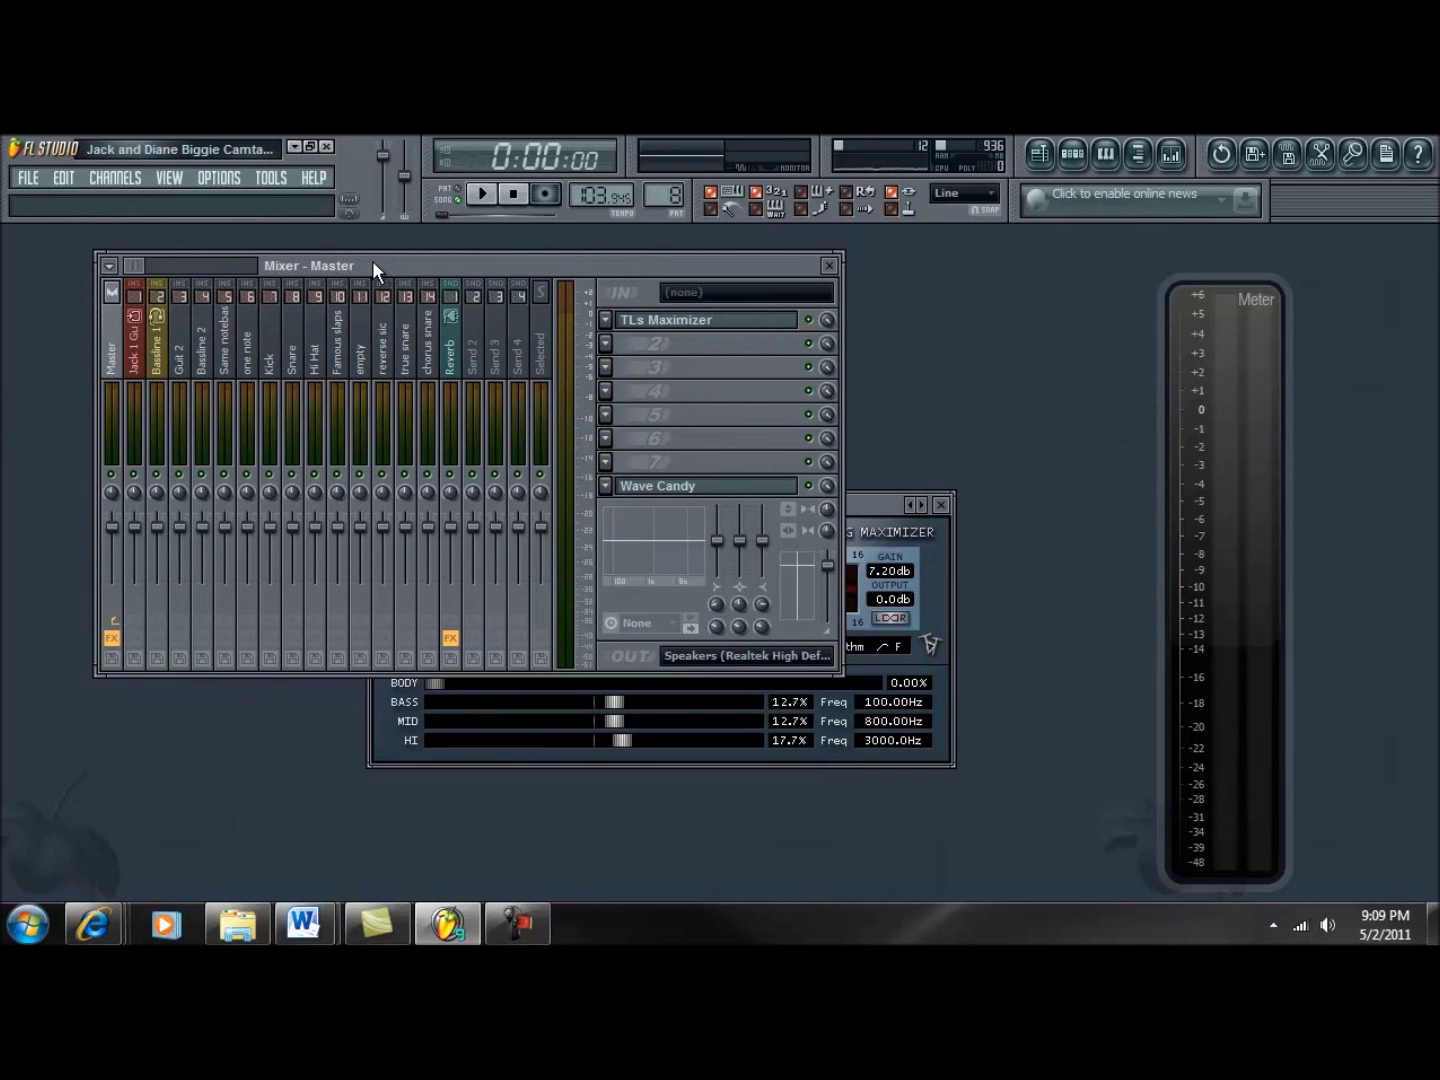
- Switch to Internet Explorer to view the TLS Maximizer VST entry on Wavosaur's free limiters page, and minimize the browser
left_click(294, 146)
mouse_move(95, 923)
left_click(230, 879)
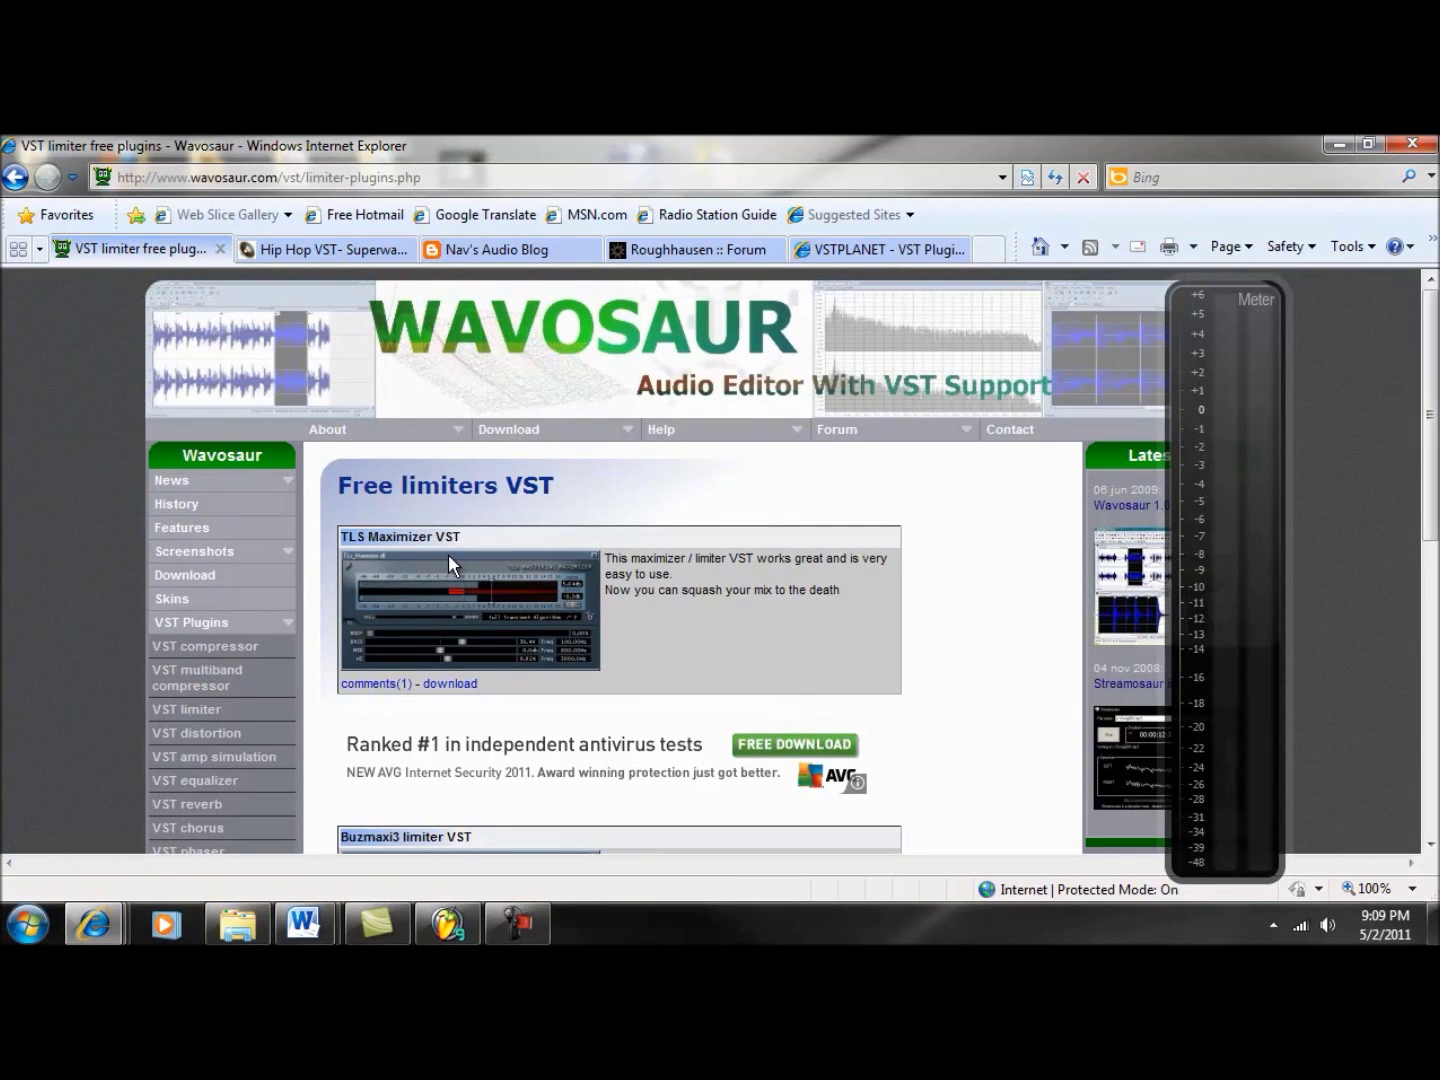
left_click(1333, 146)
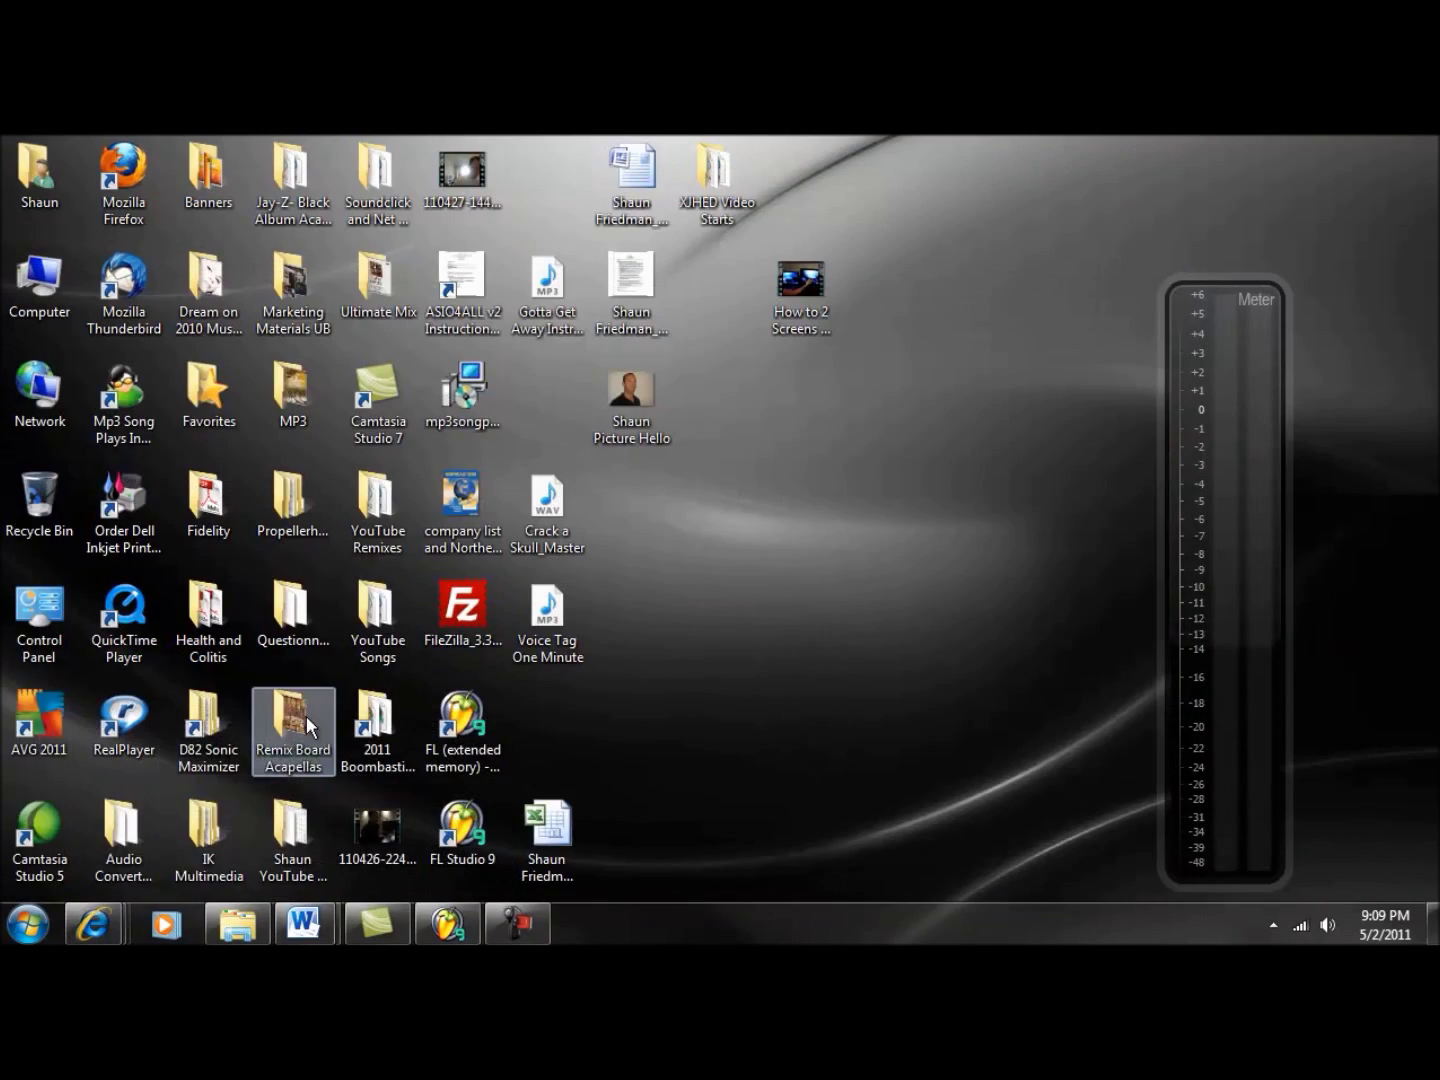
- Browse to the VST plugin folder at OS (C:) > Program Files (x86) > Image-Line > FL Studio 9.1 > Plugins > VST
left_click(28, 923)
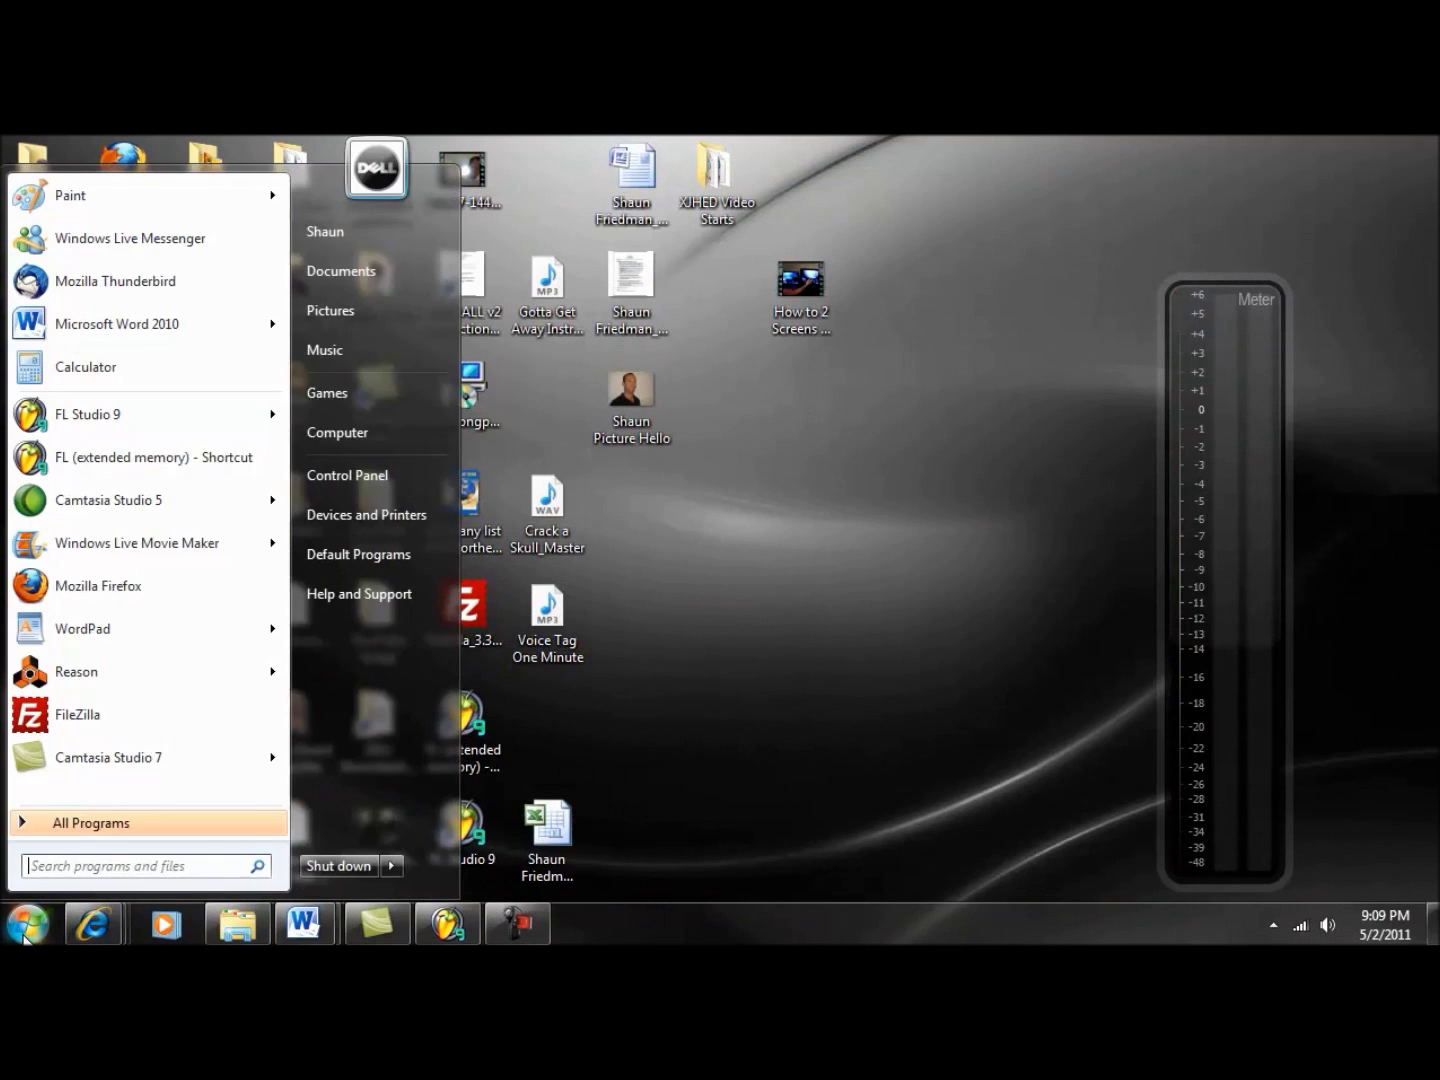
left_click(340, 433)
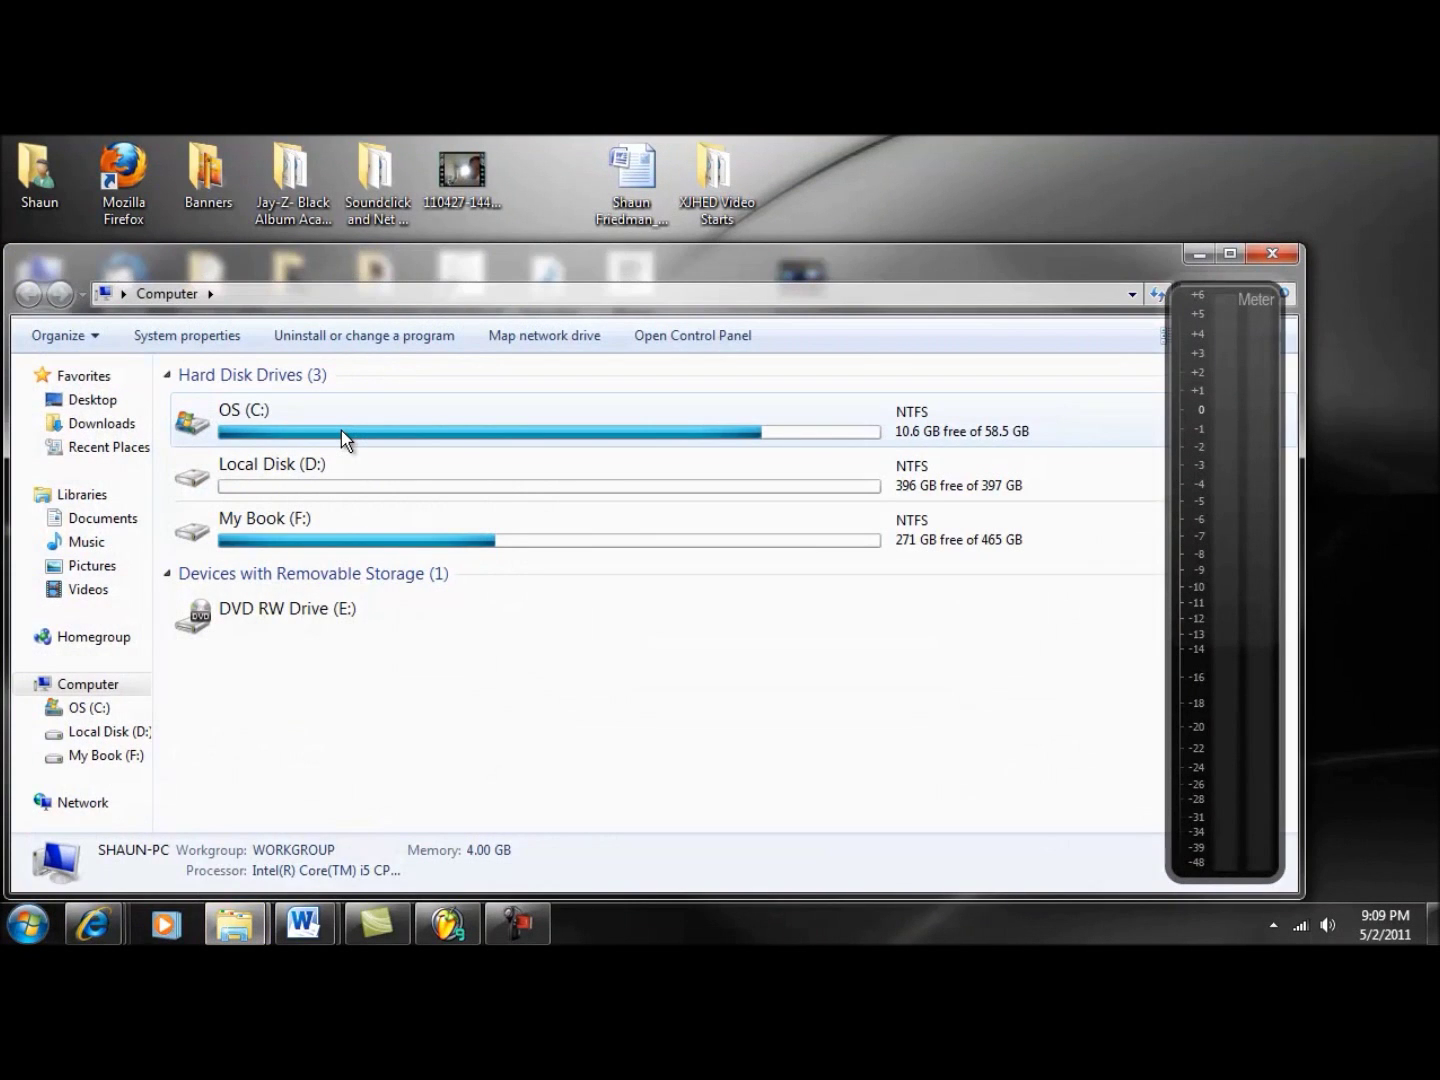
left_click(340, 432)
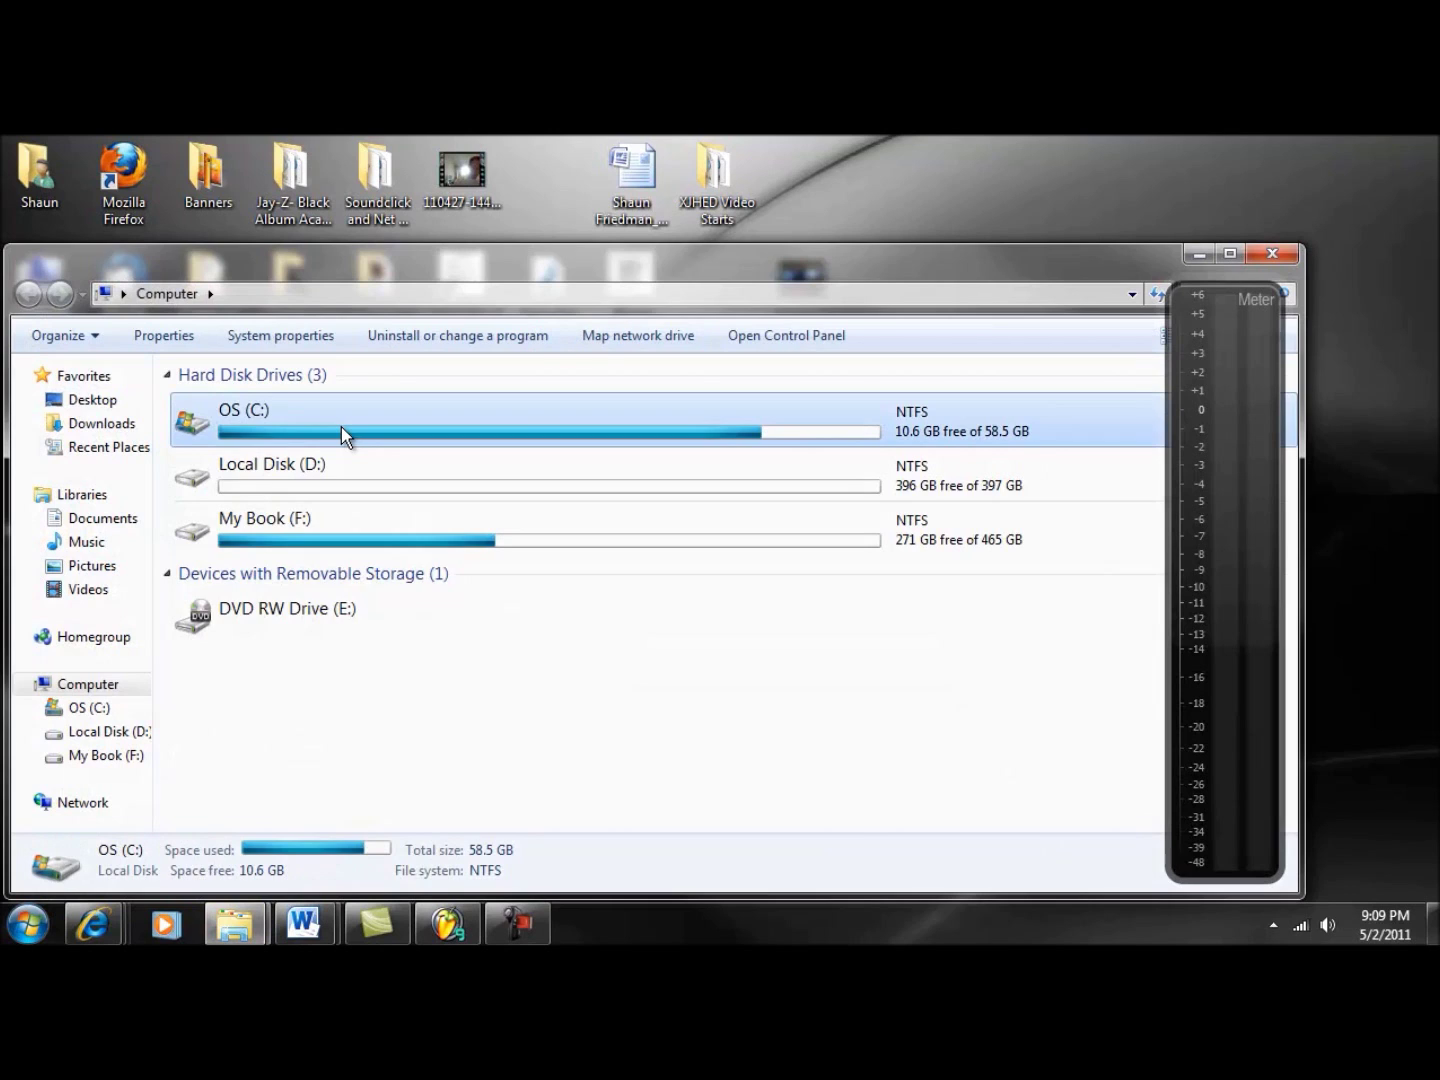
double_click(340, 432)
double_click(265, 516)
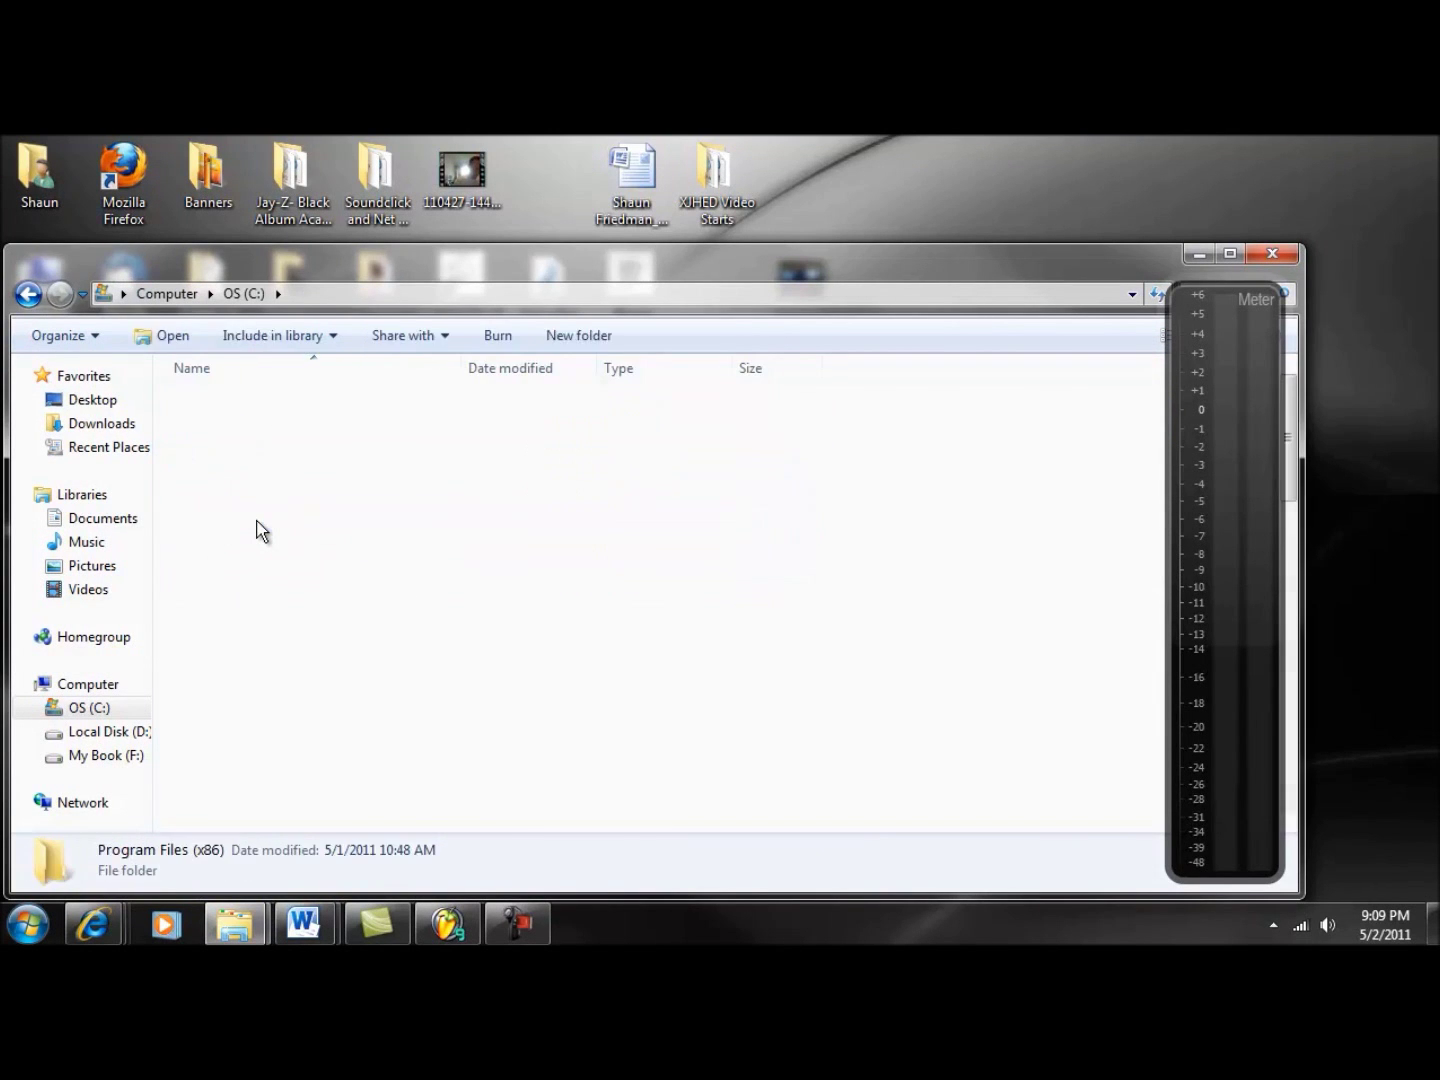
scroll(281, 605, "down", 2)
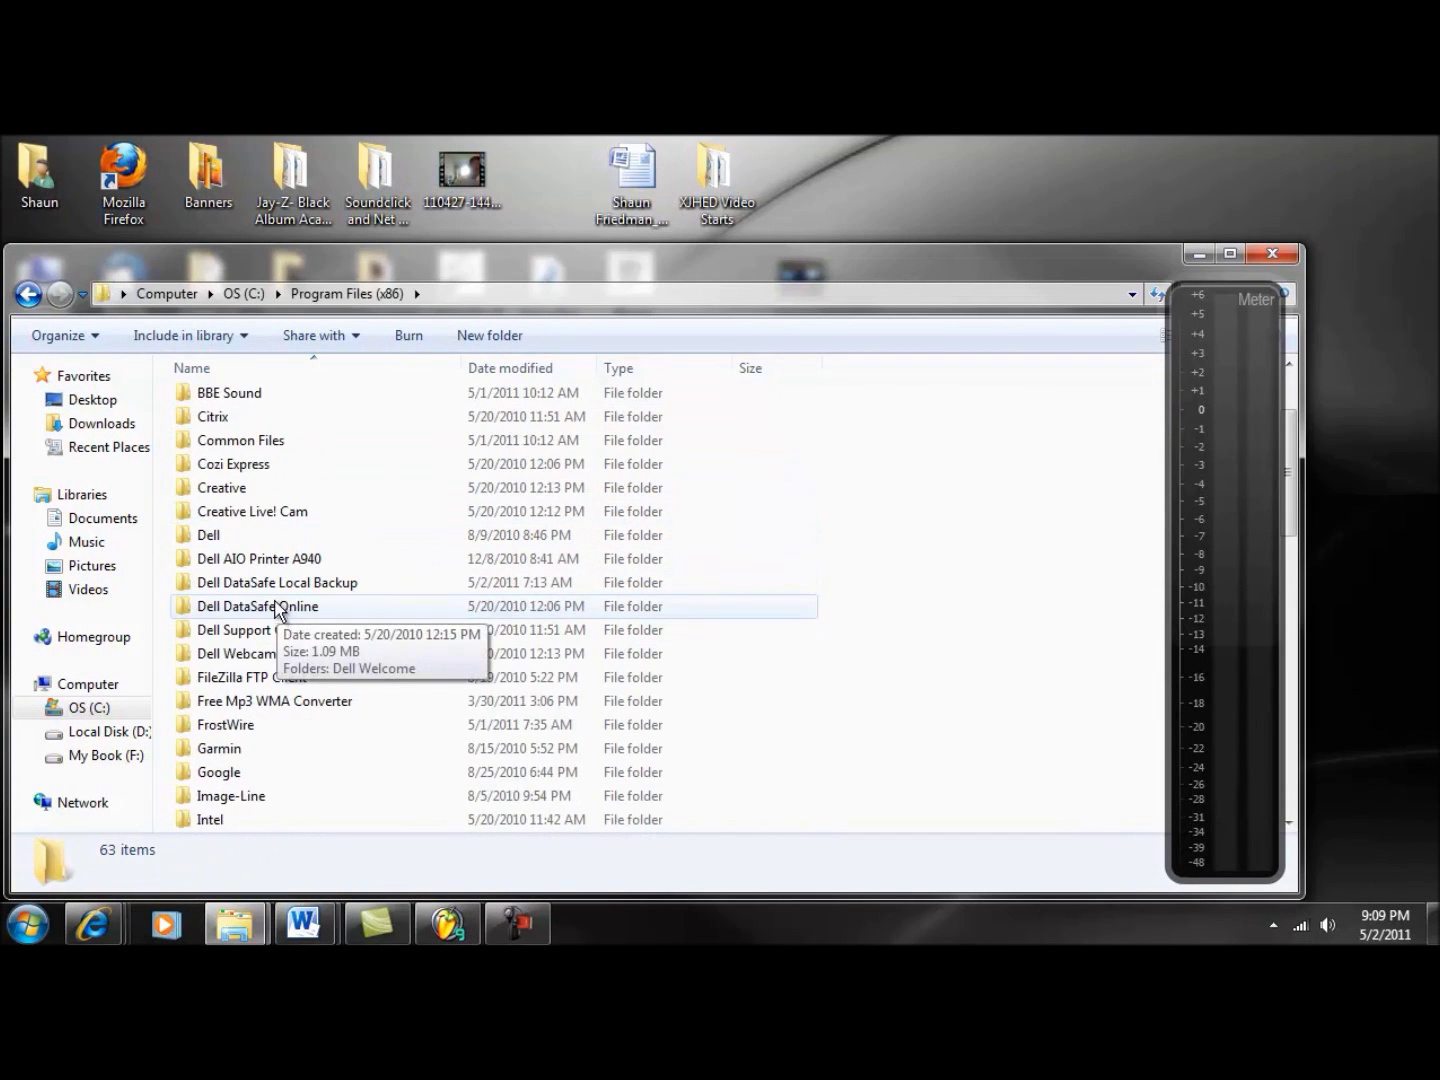
double_click(216, 796)
double_click(256, 498)
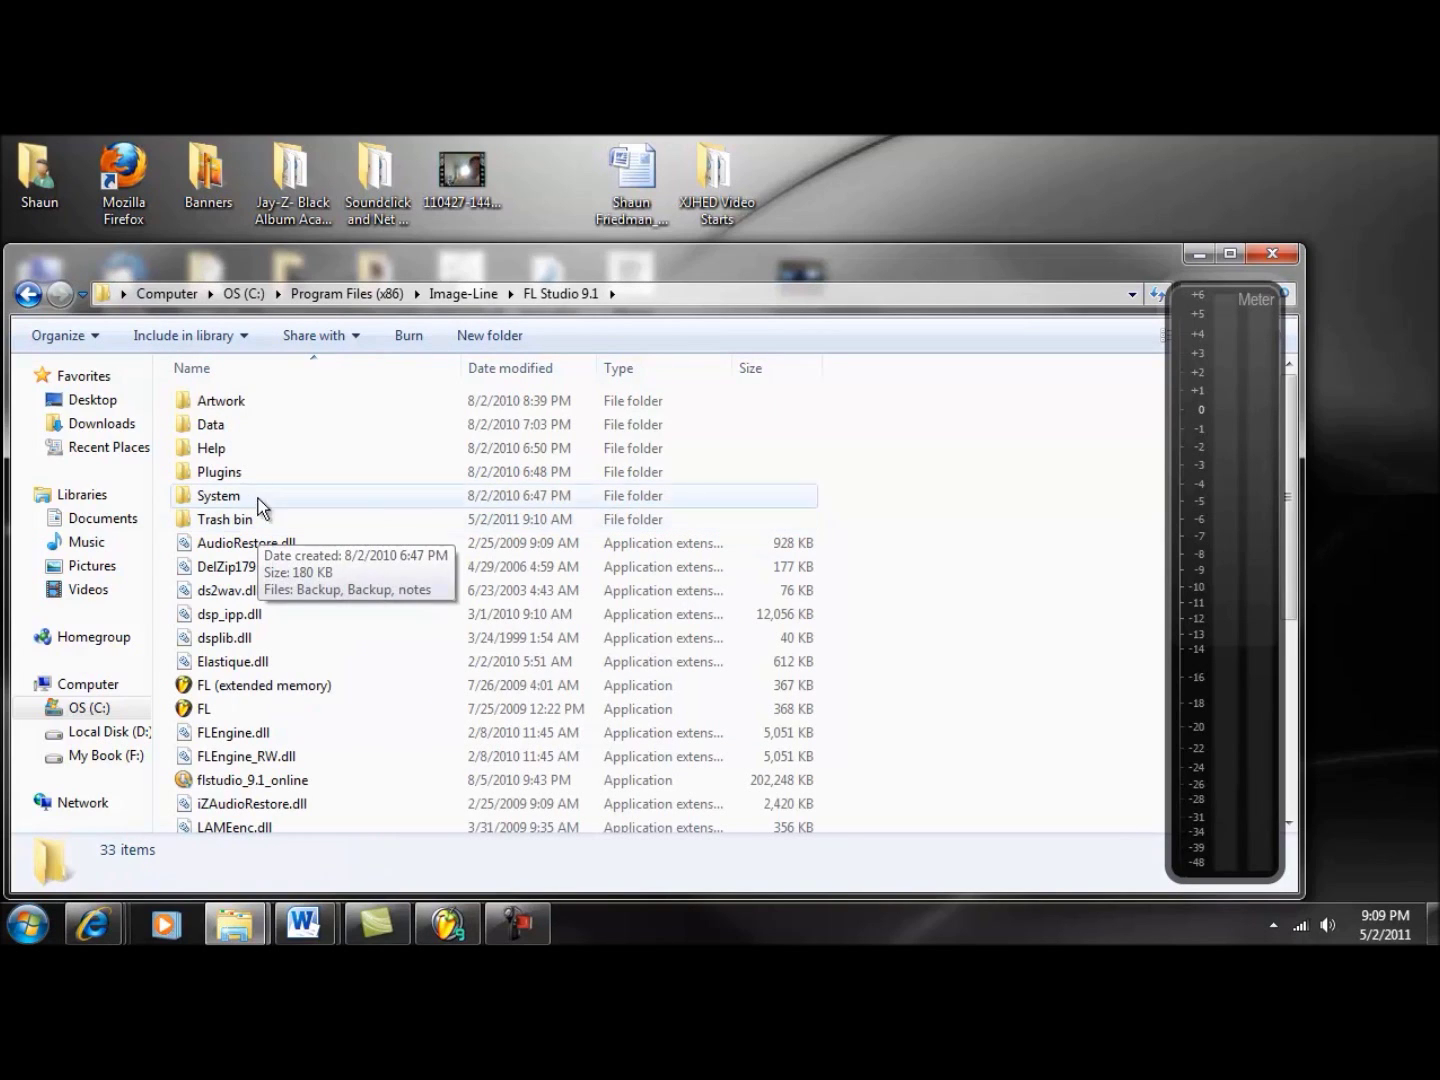
double_click(221, 477)
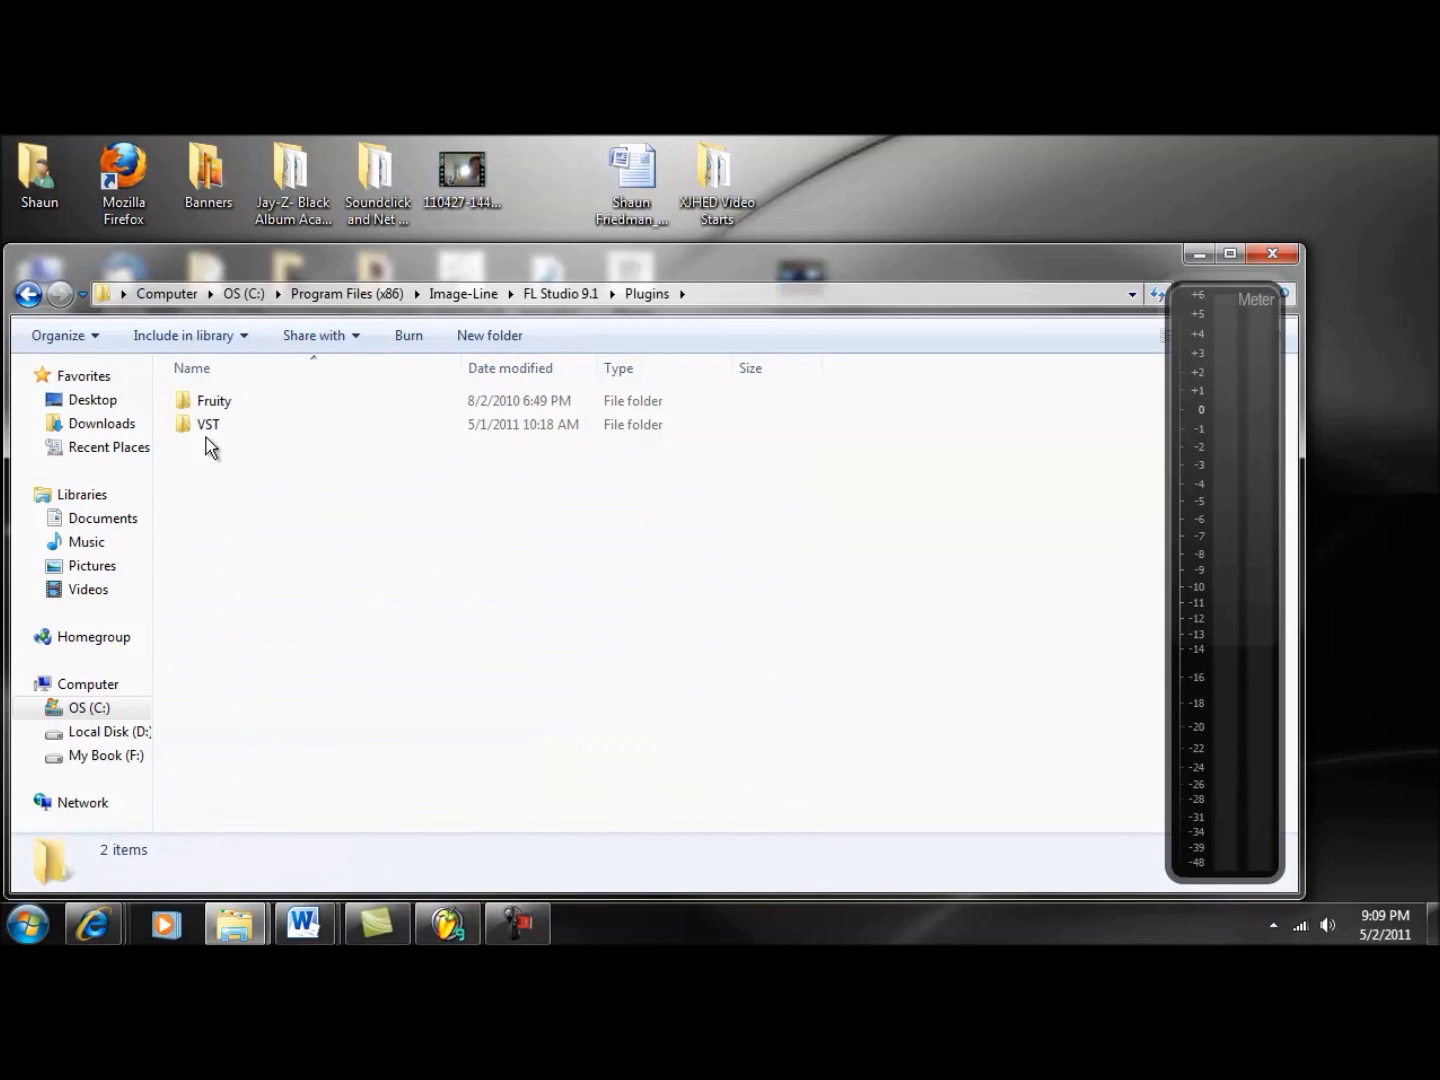
double_click(208, 427)
- Reposition and enlarge the VST folder window, look for TLs_Maximizer.dll among its files, and close the folder
left_click_drag(337, 262, 377, 158)
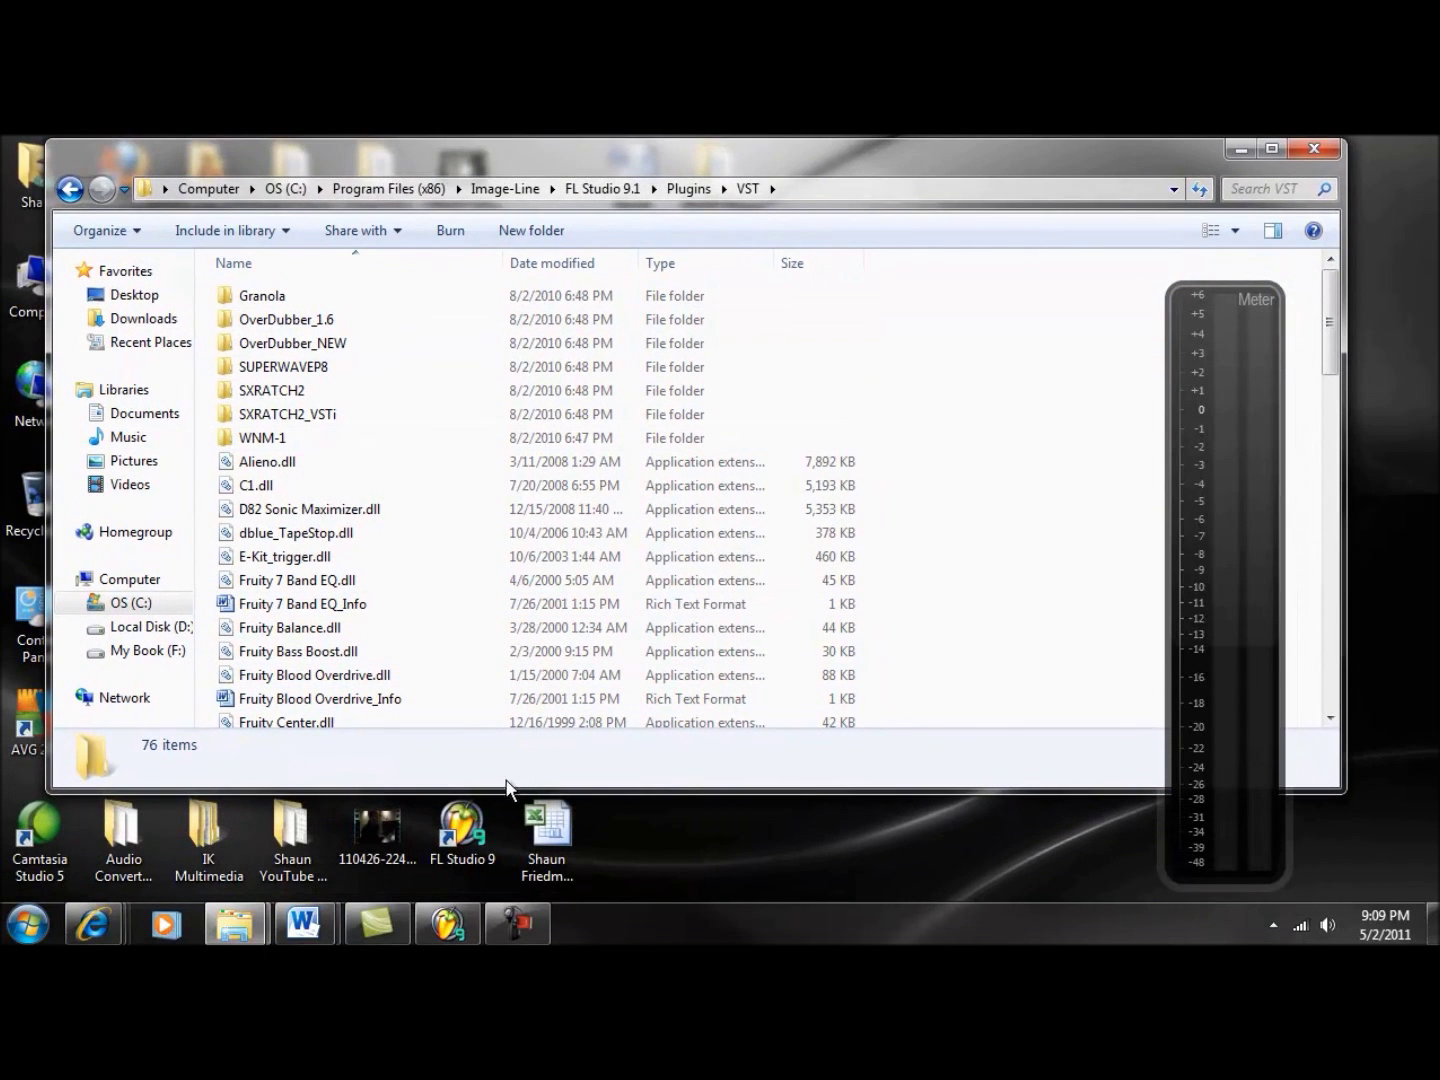
left_click_drag(503, 789, 503, 845)
left_click_drag(1329, 320, 1312, 748)
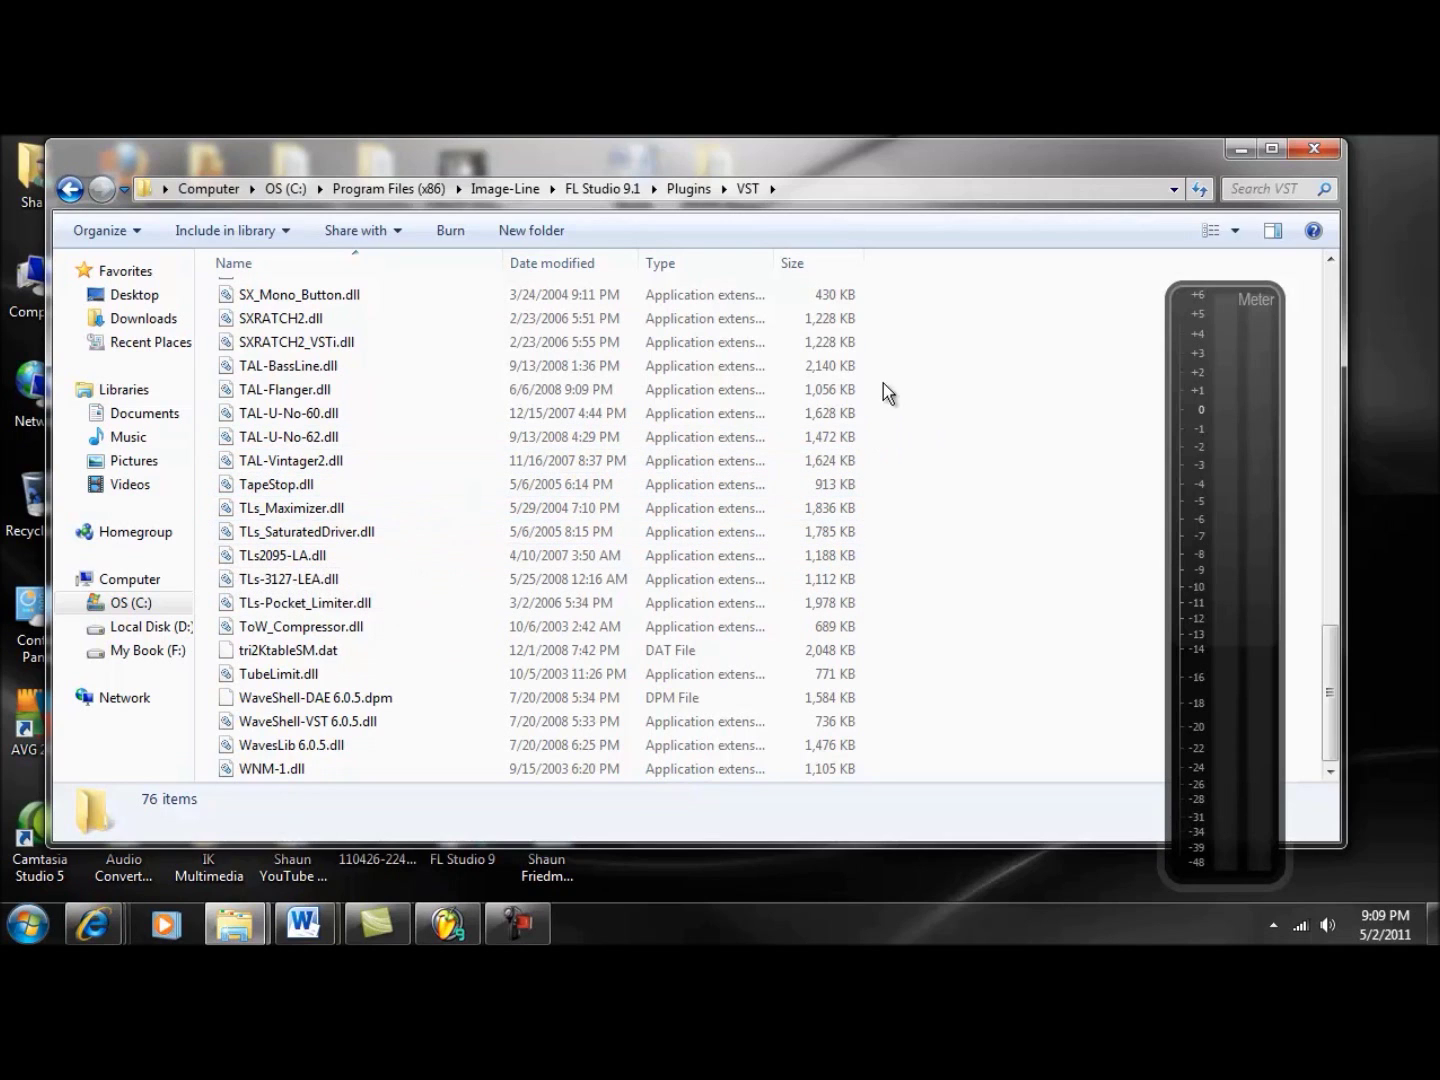
left_click(1309, 148)
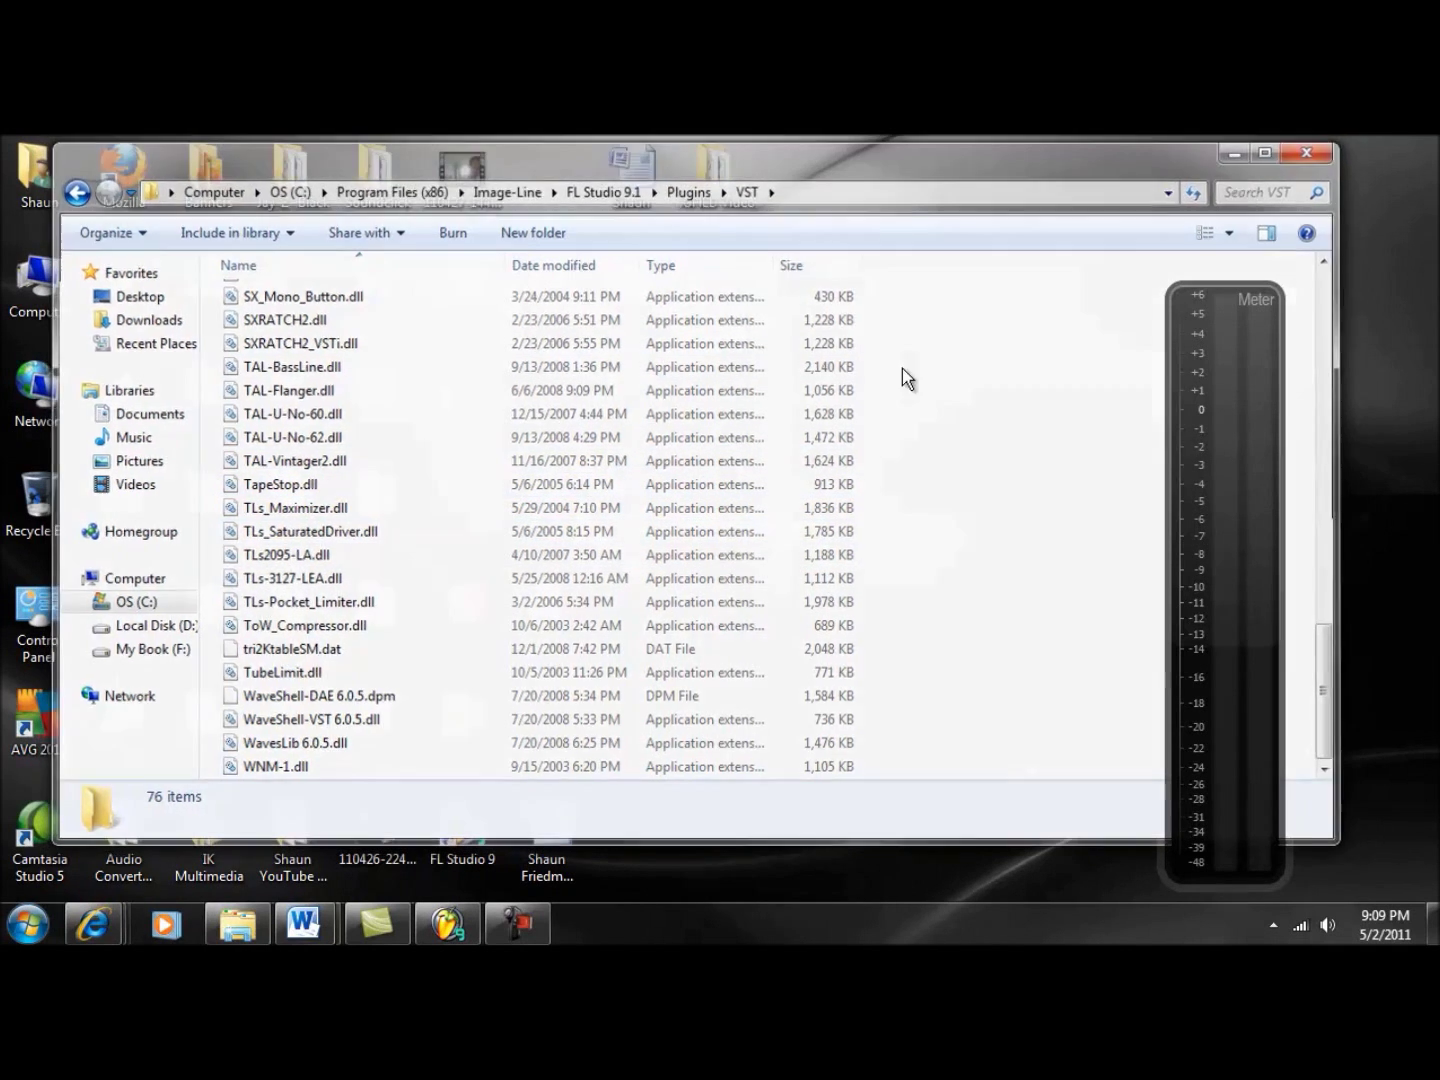
- Switch to FL Studio and look for TLs_Maximizer in the full effect plugin list for the Master track's first effect slot
left_click(440, 925)
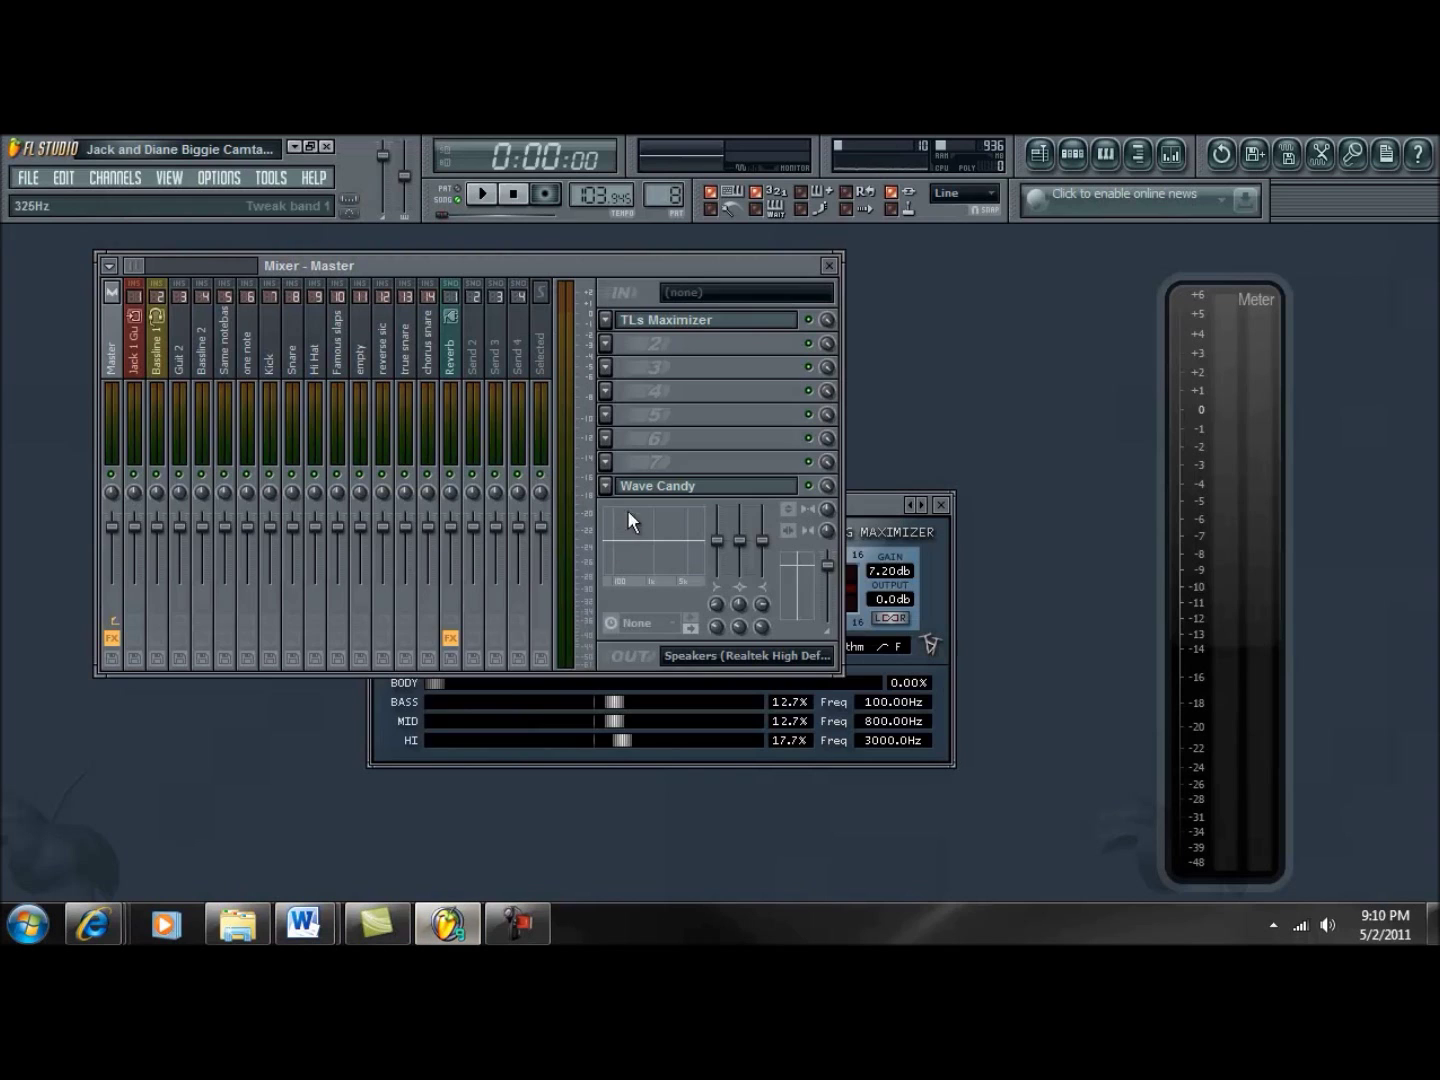
left_click_drag(604, 273, 645, 318)
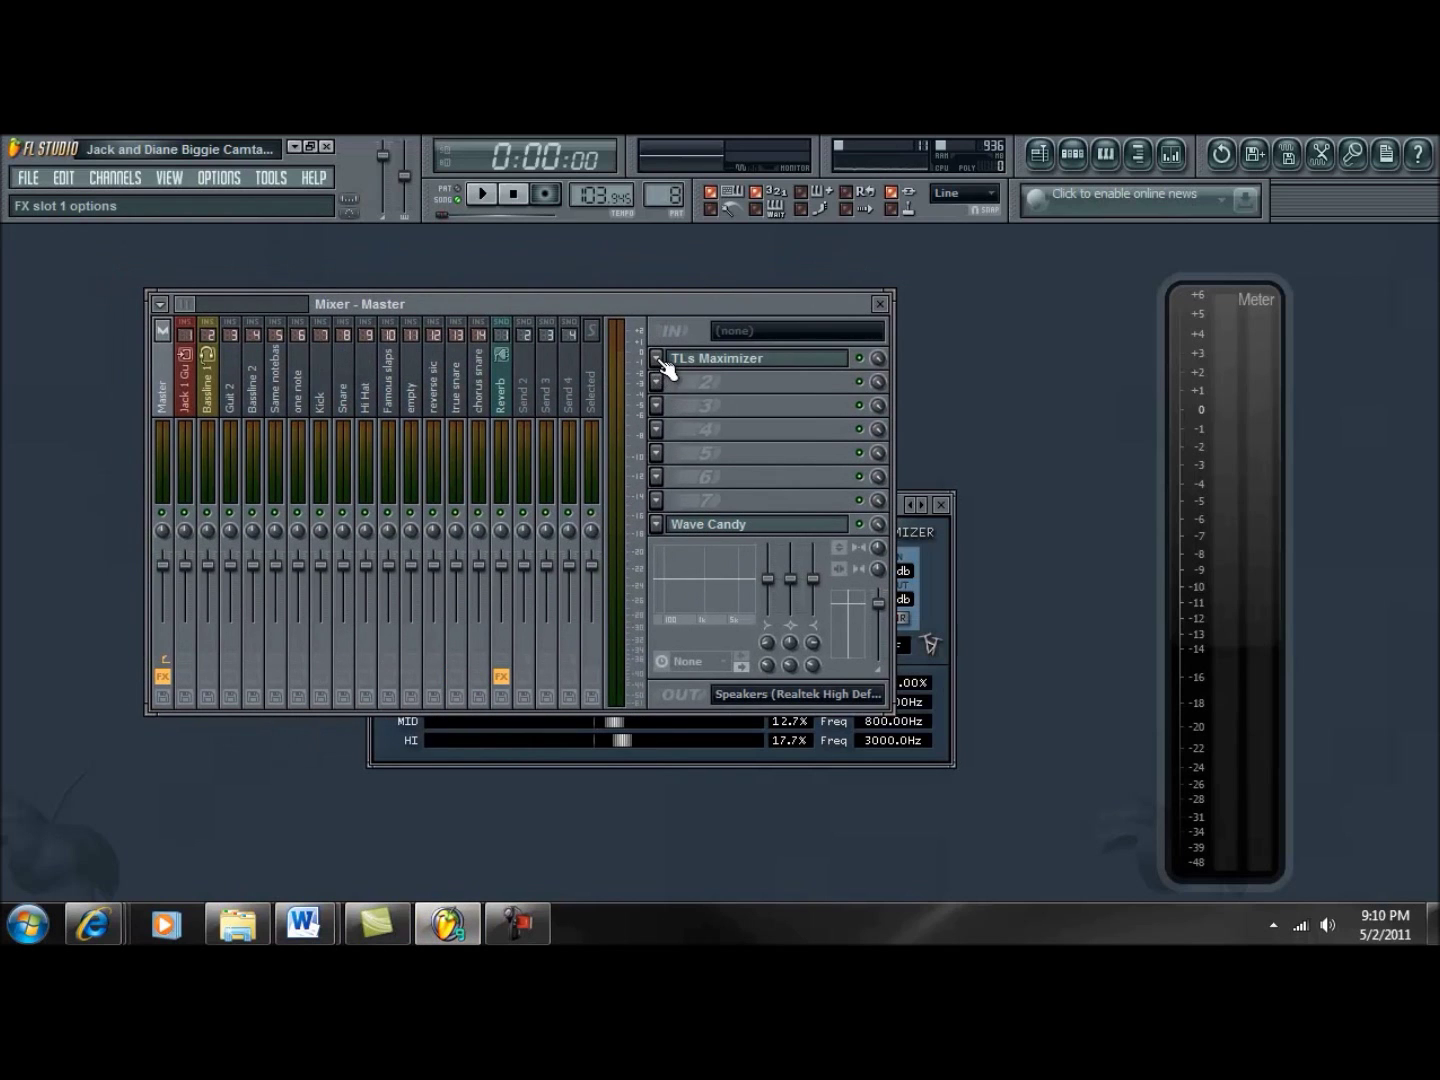
left_click(657, 358)
mouse_move(677, 376)
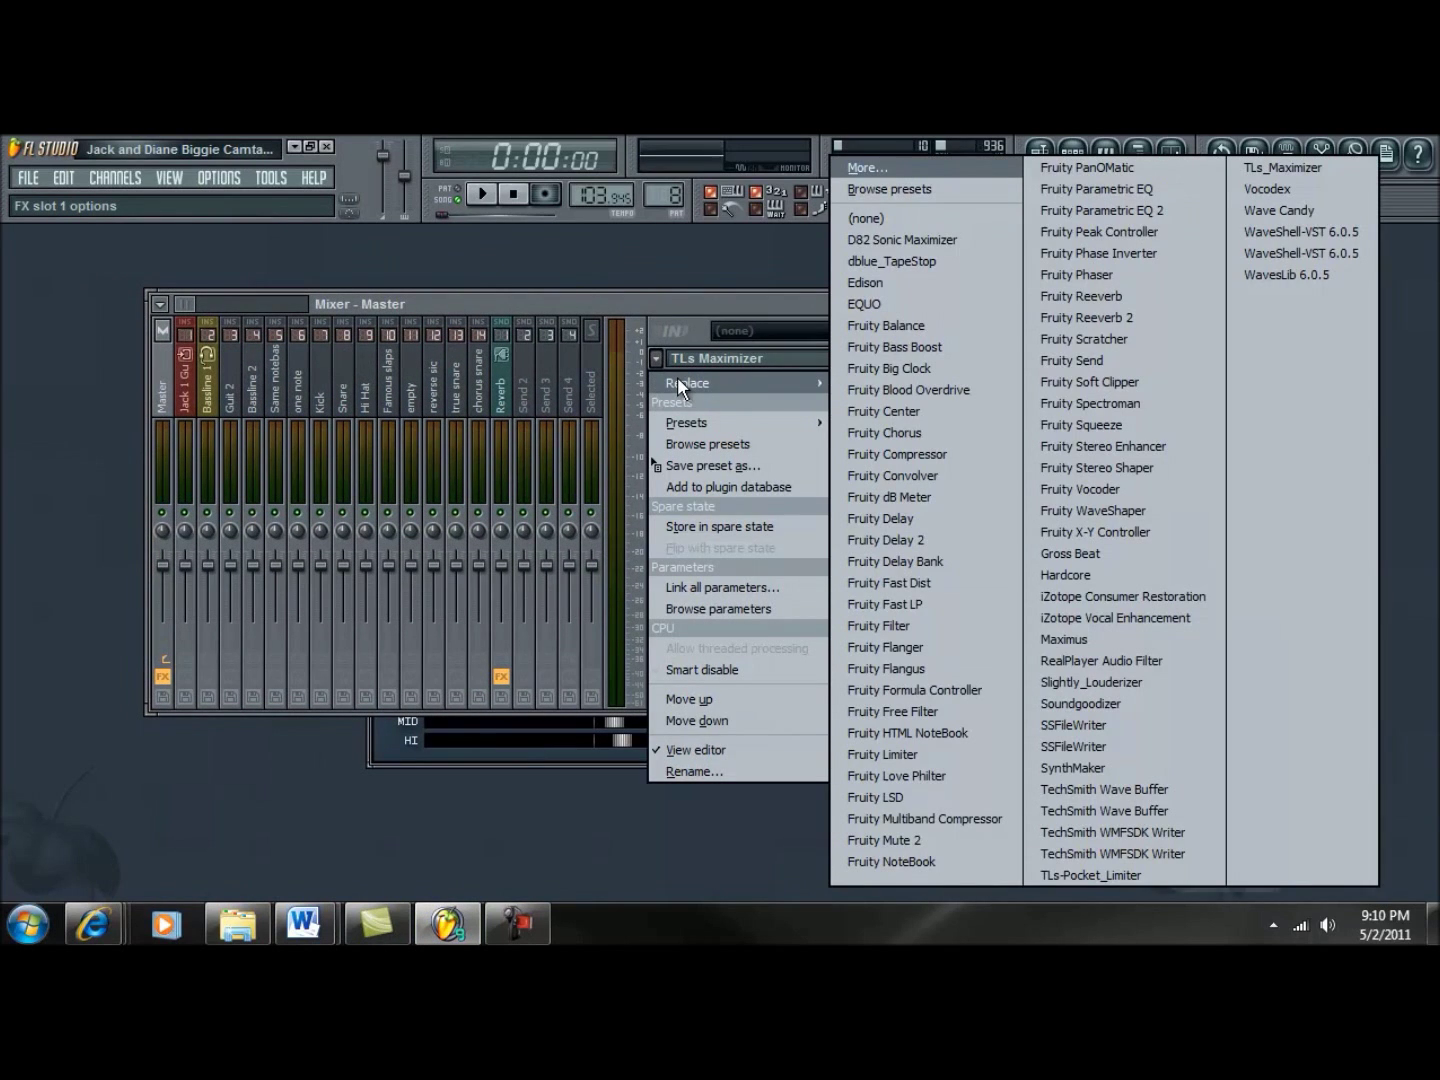
left_click(880, 169)
left_click_drag(852, 260, 841, 787)
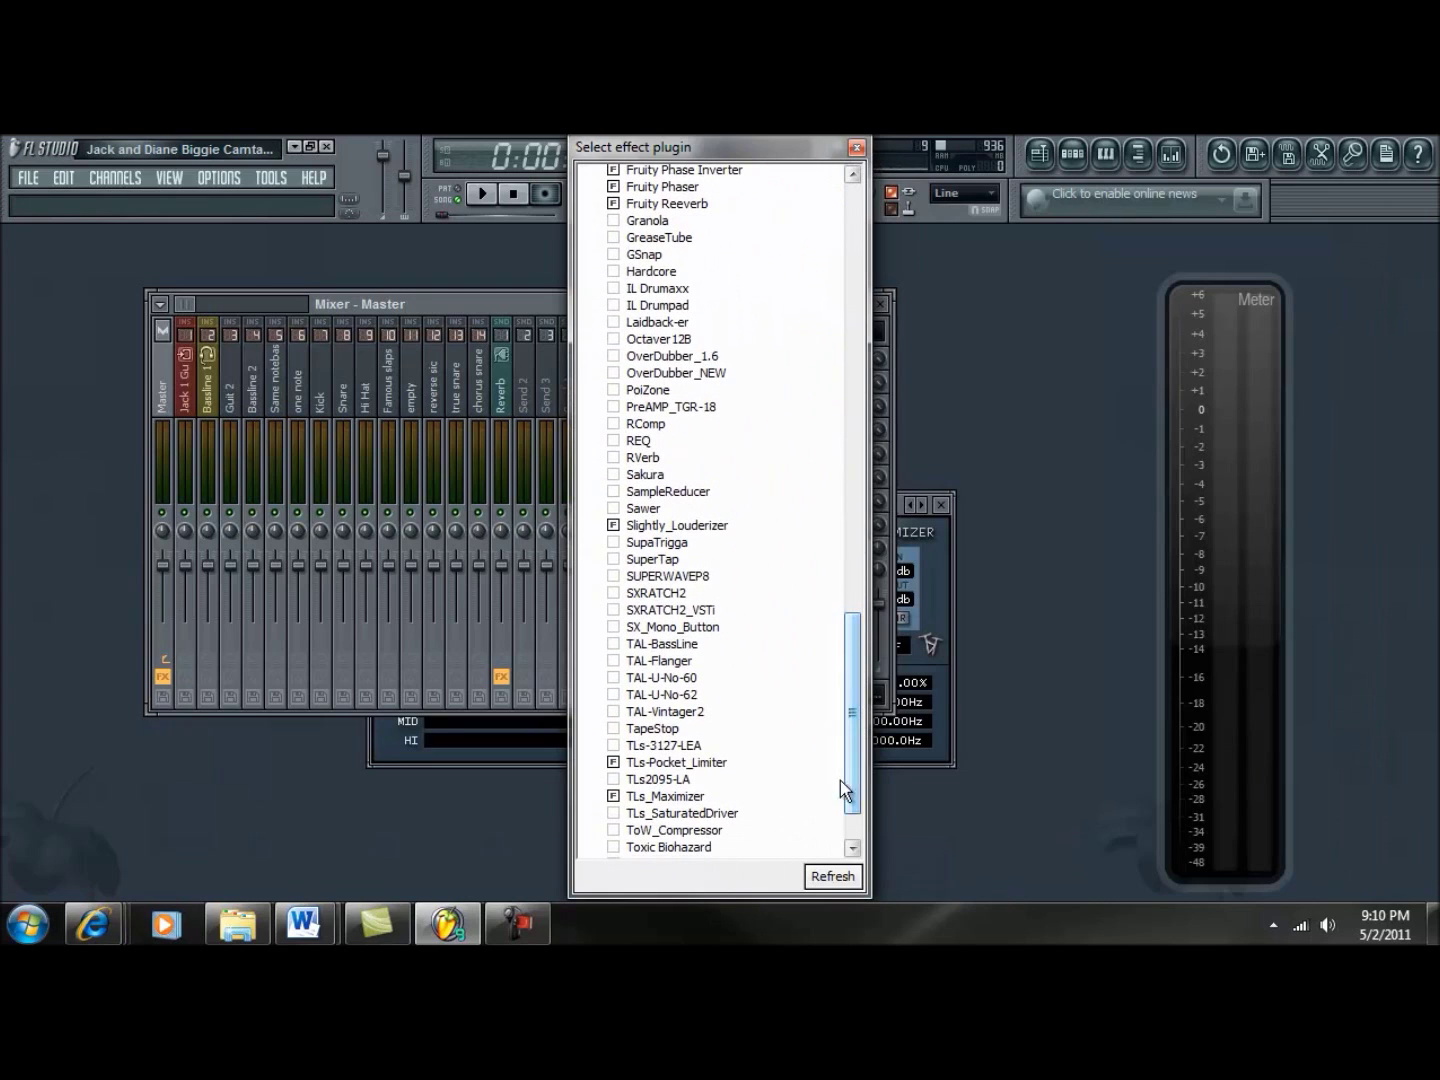
- Rescan the plugins with the recommended fast scan, check the refreshed list for TLs_Maximizer, and close the list
left_click(832, 879)
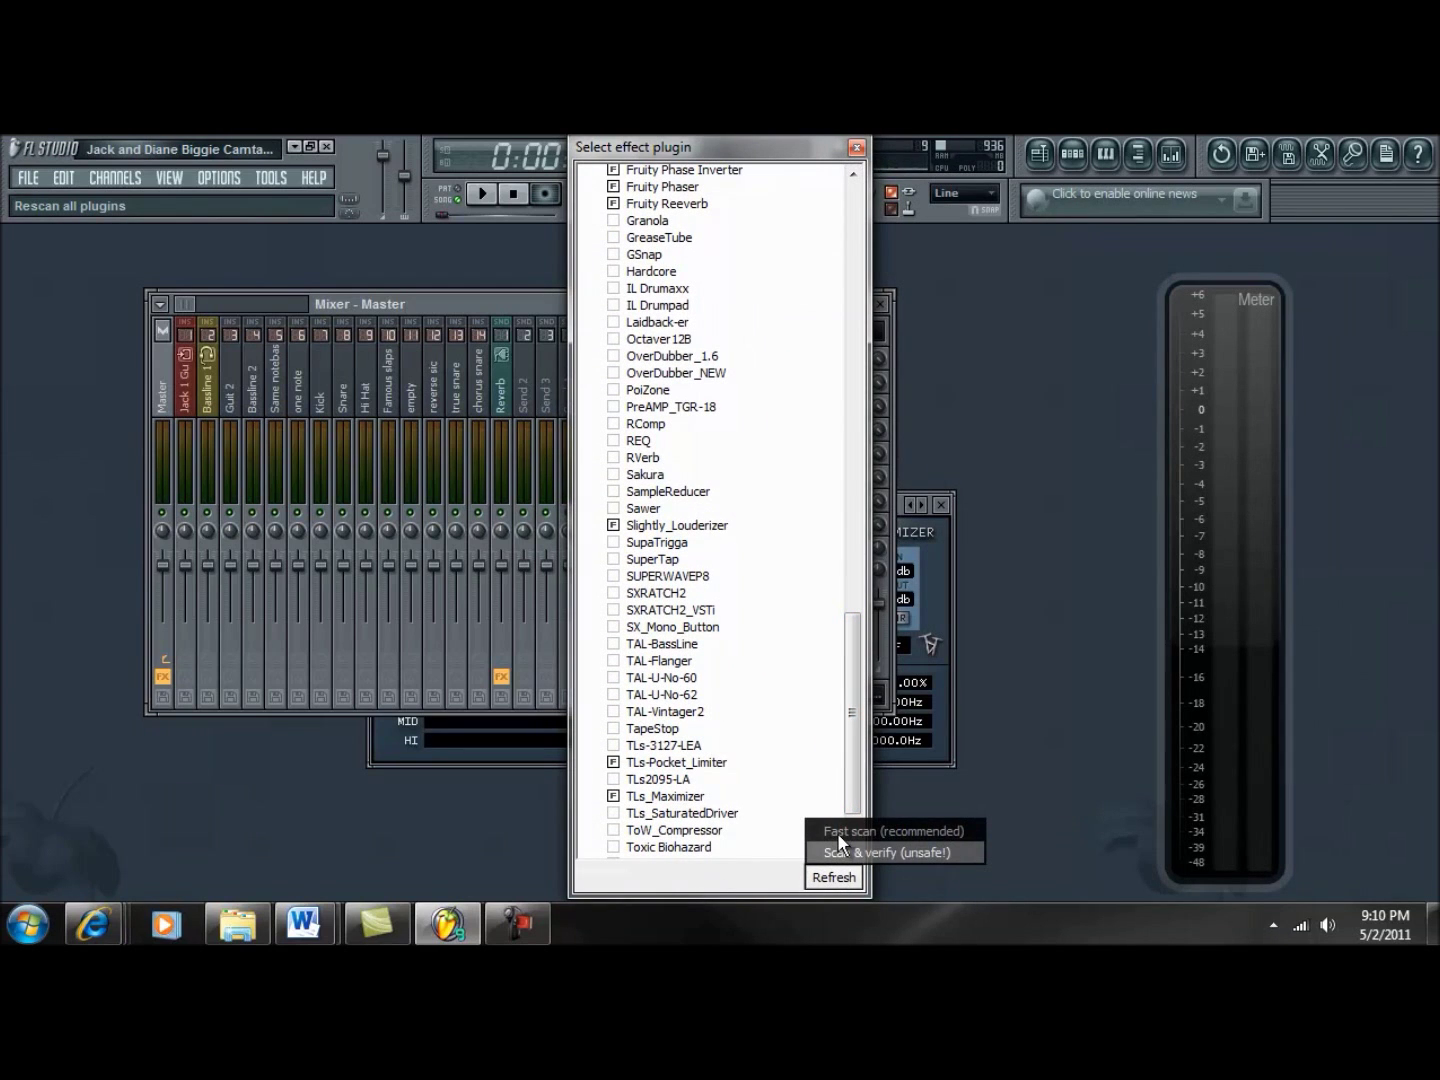
left_click(840, 833)
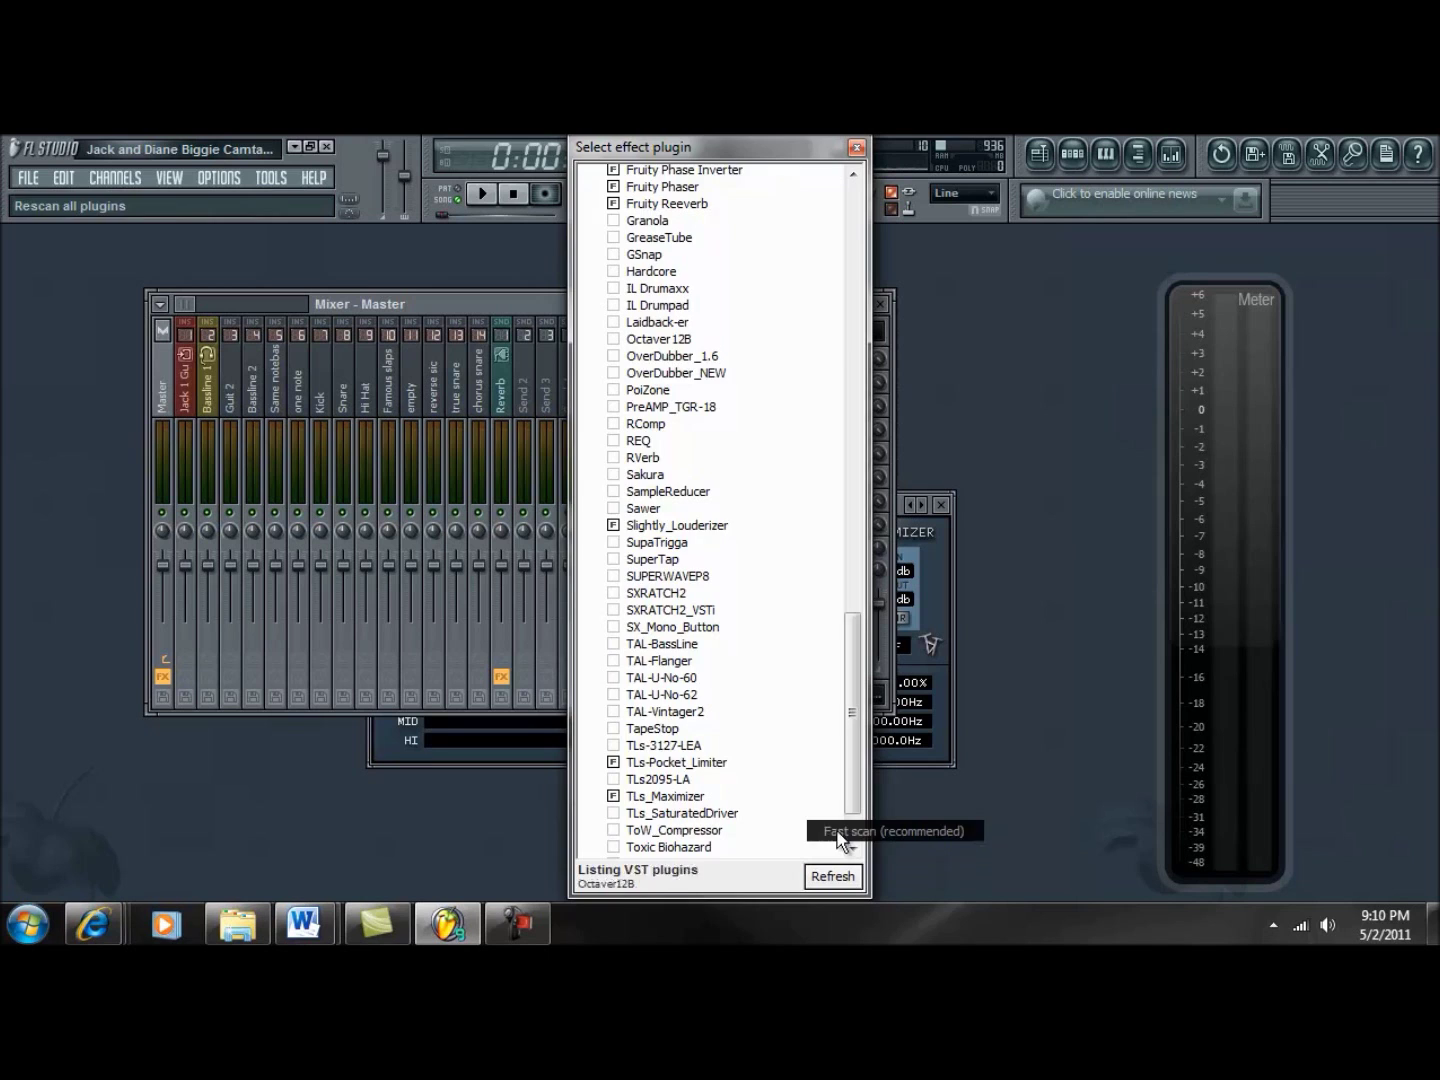
left_click_drag(852, 336, 847, 815)
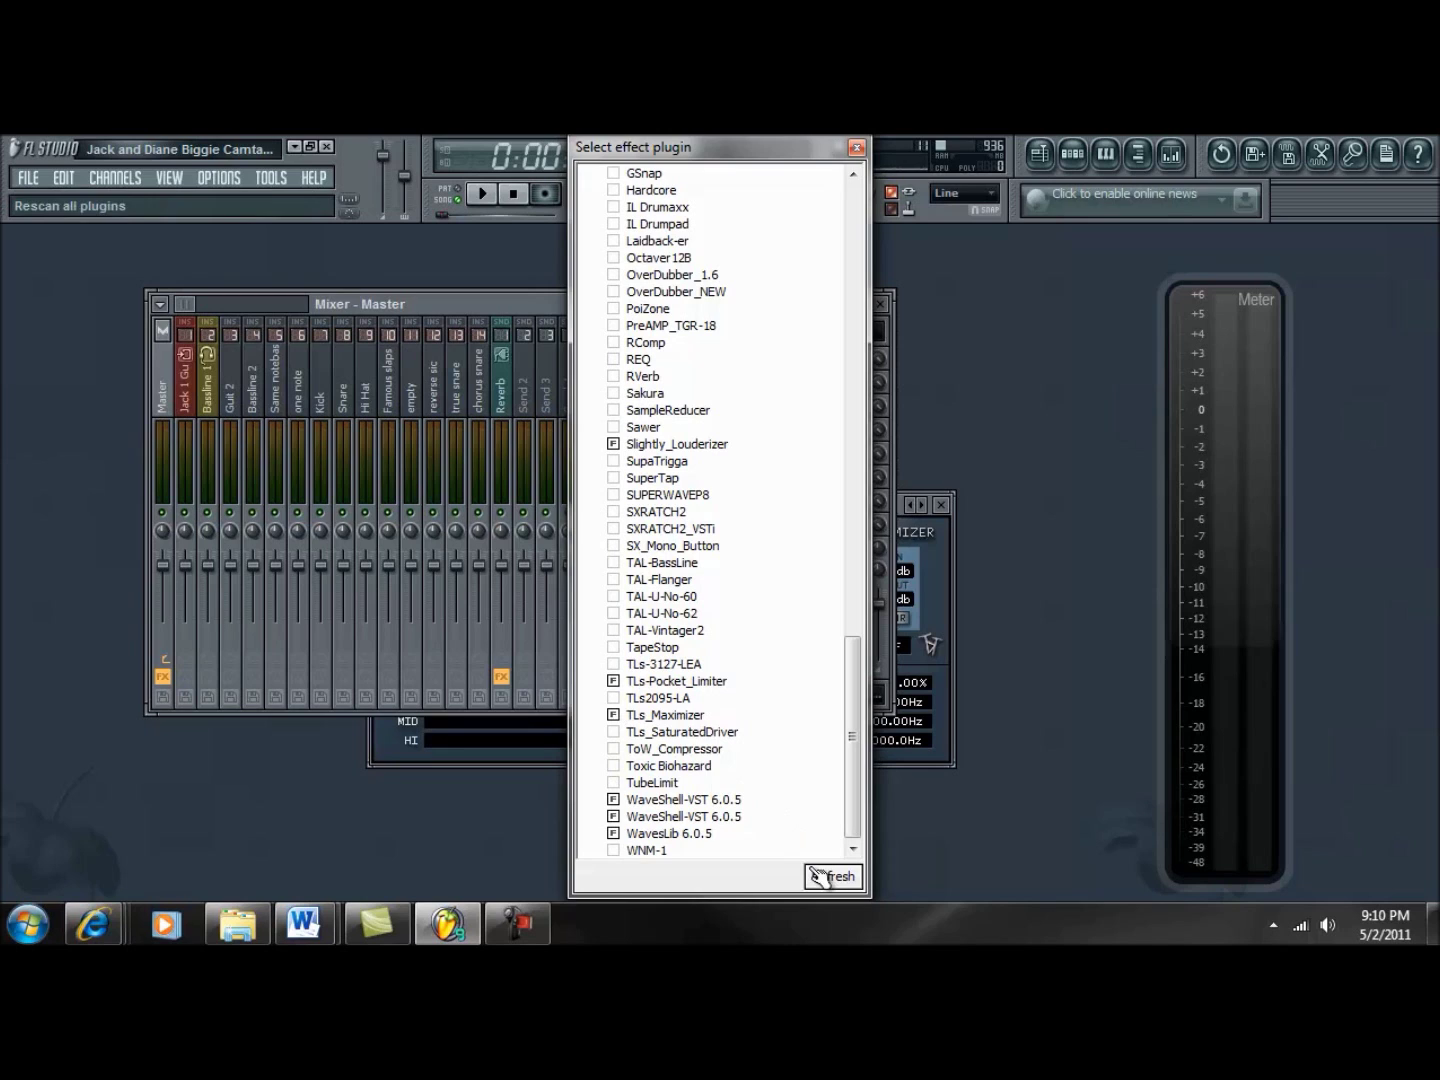
left_click(857, 149)
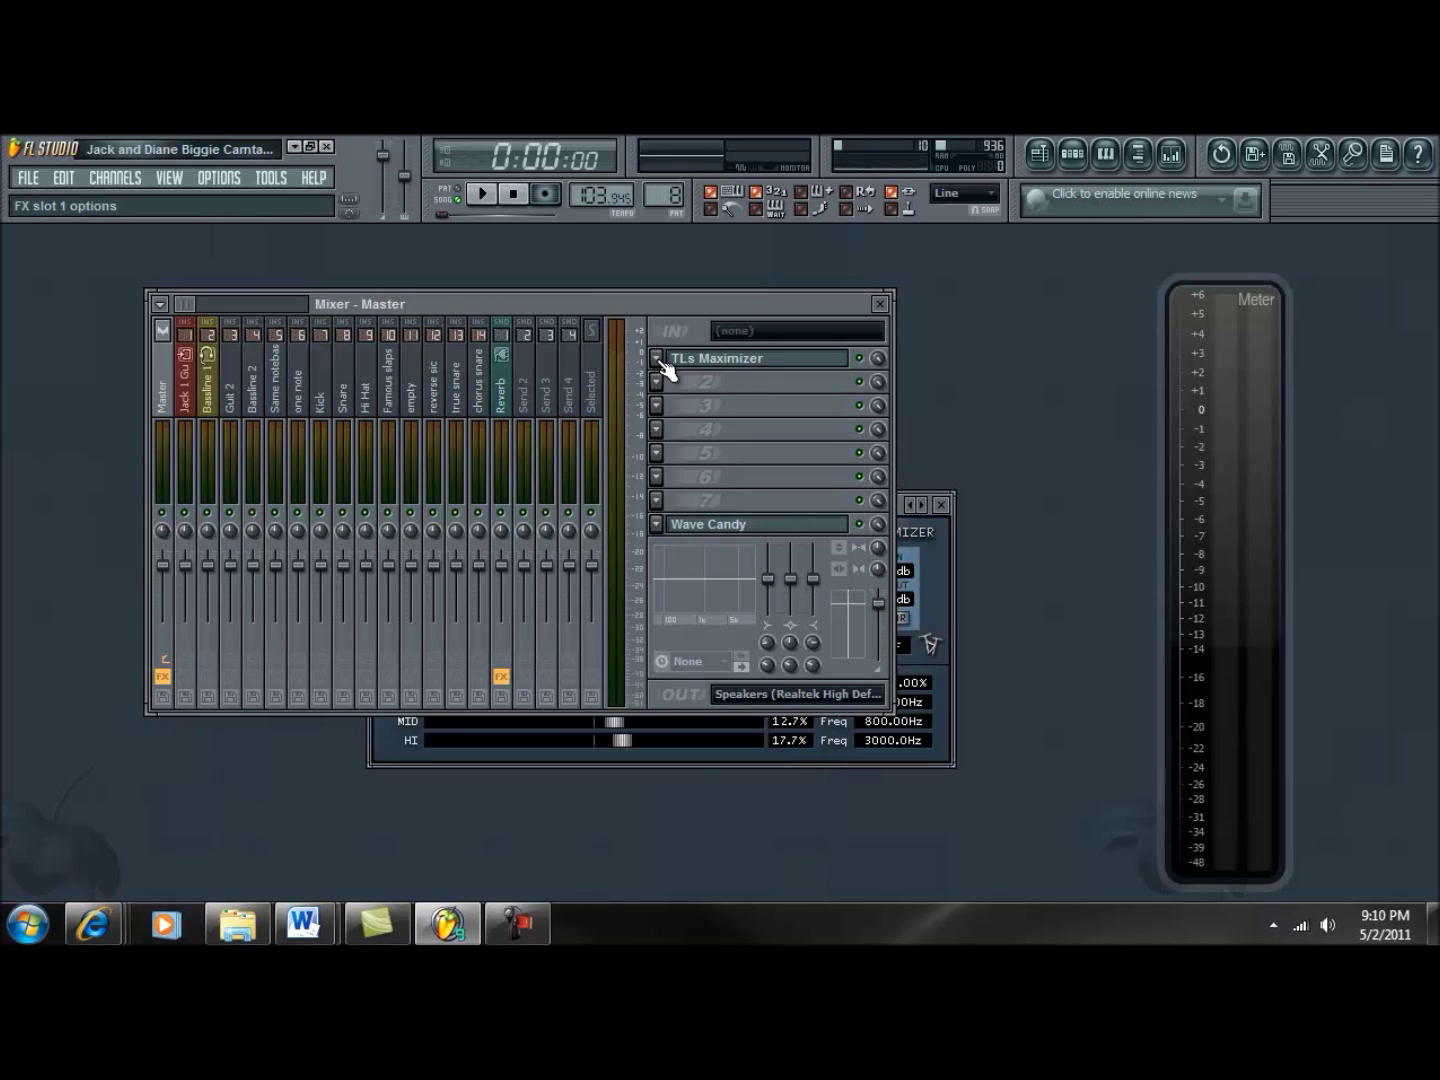
- Remove TLs Maximizer from the Master track's first effect slot and widen the Mixer to show tracks up to 20
left_click(656, 360)
mouse_move(703, 385)
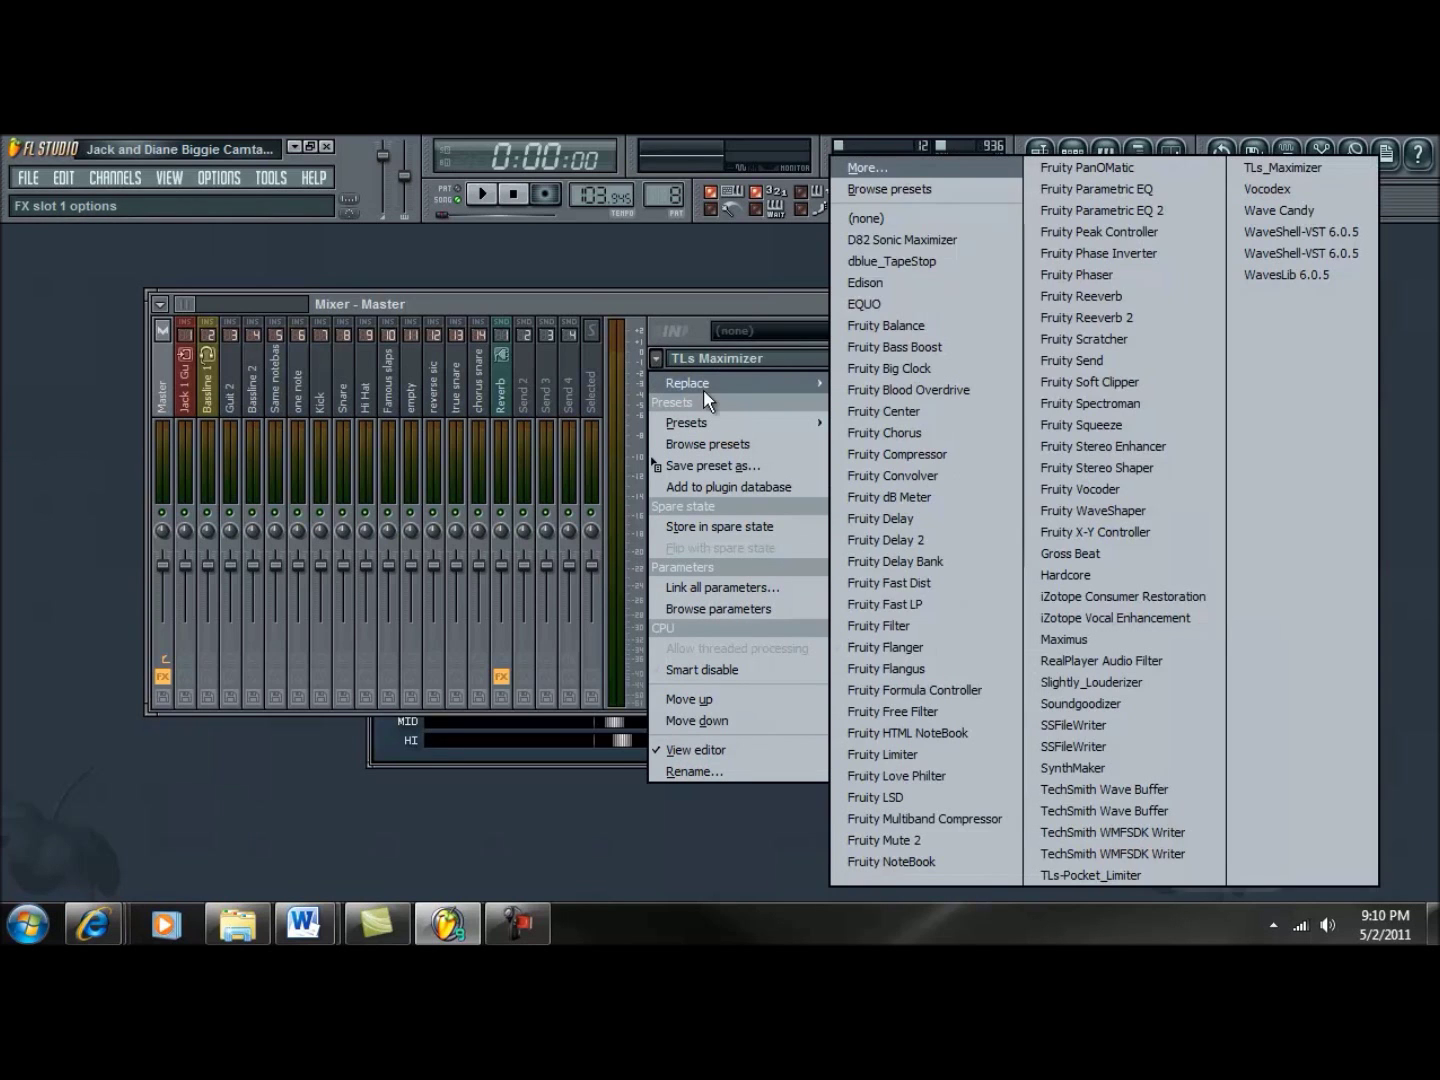
left_click(886, 218)
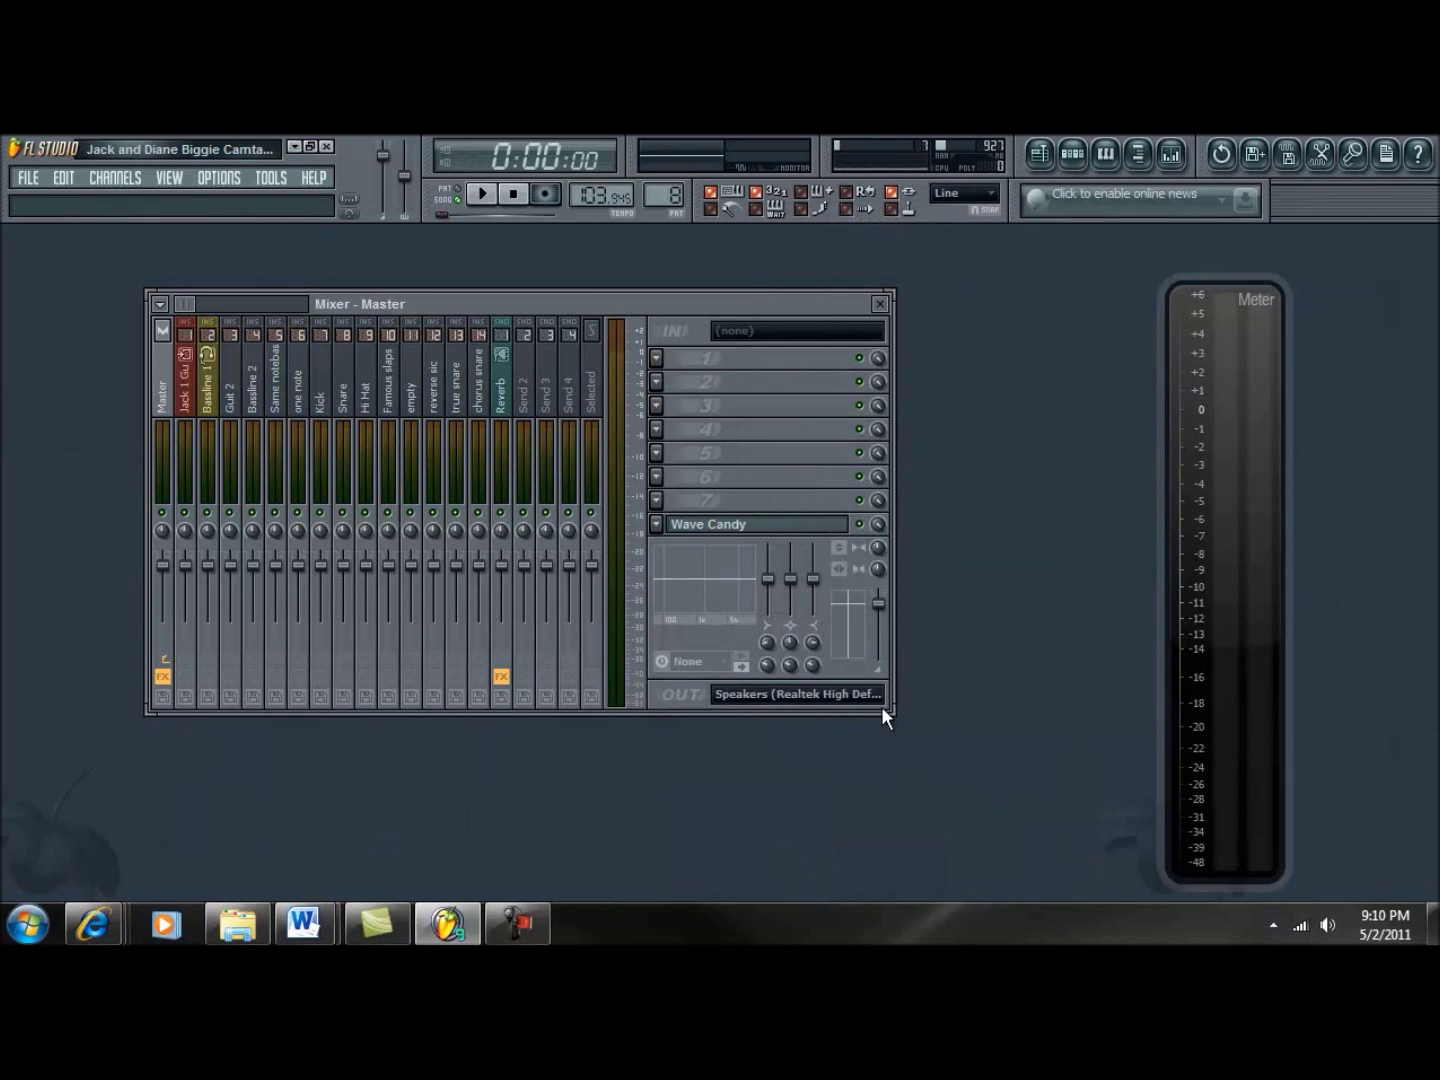
left_click_drag(893, 712, 1027, 710)
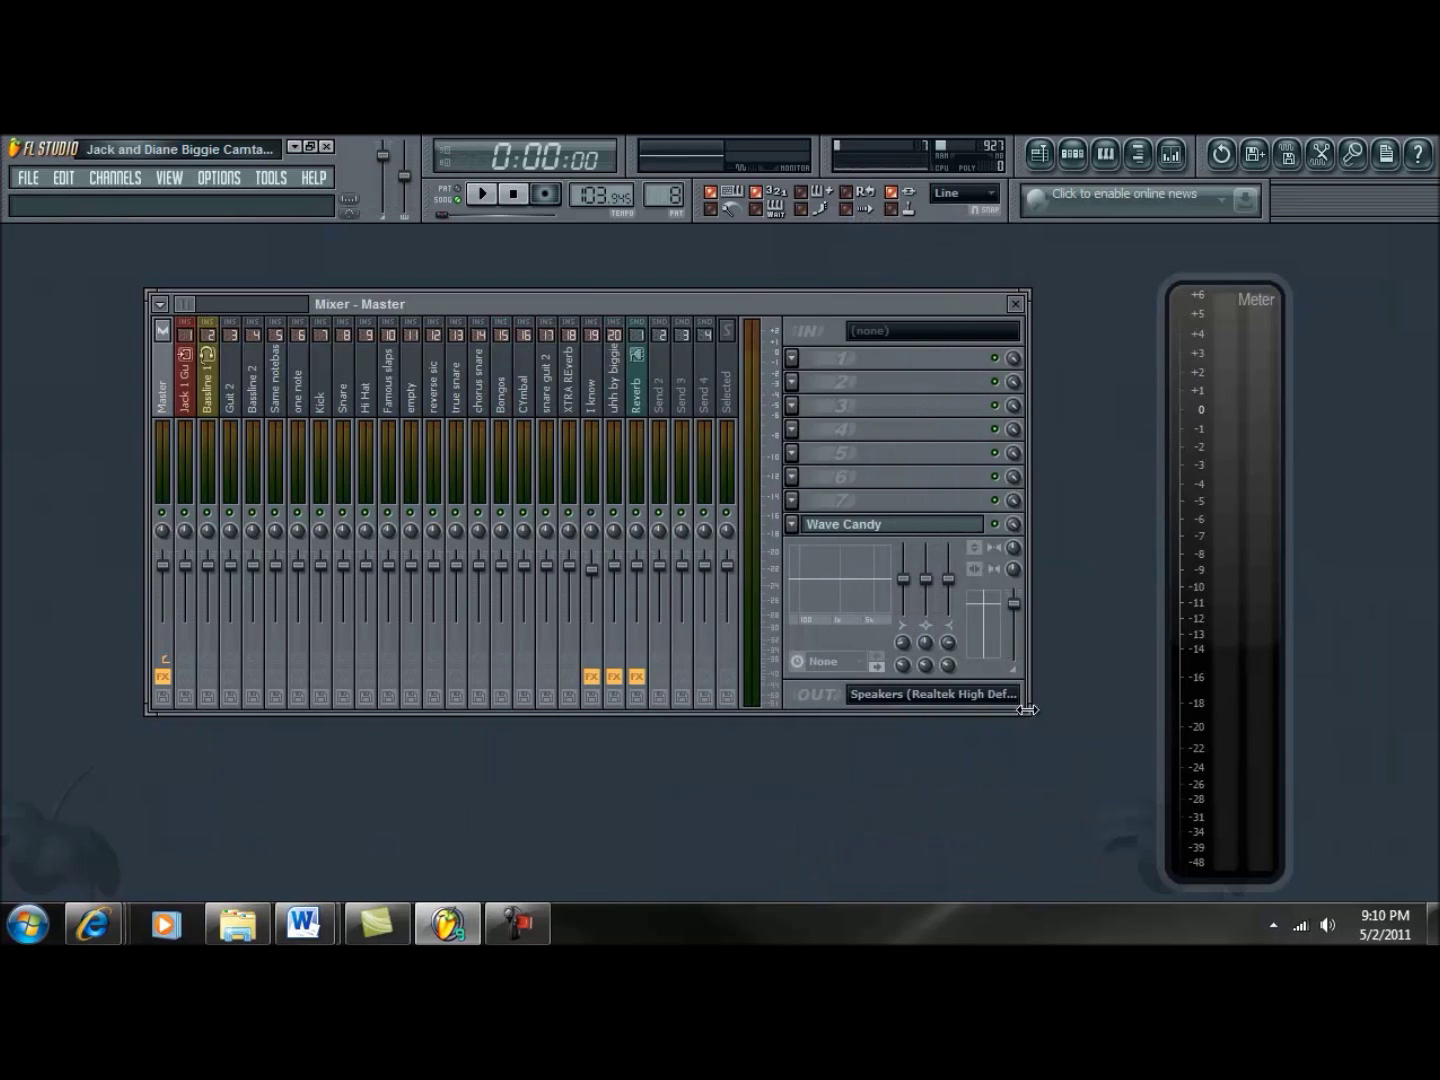
- Load Fruity Parametric EQ 2 into the Master track's first effect slot and reposition its window
left_click(791, 359)
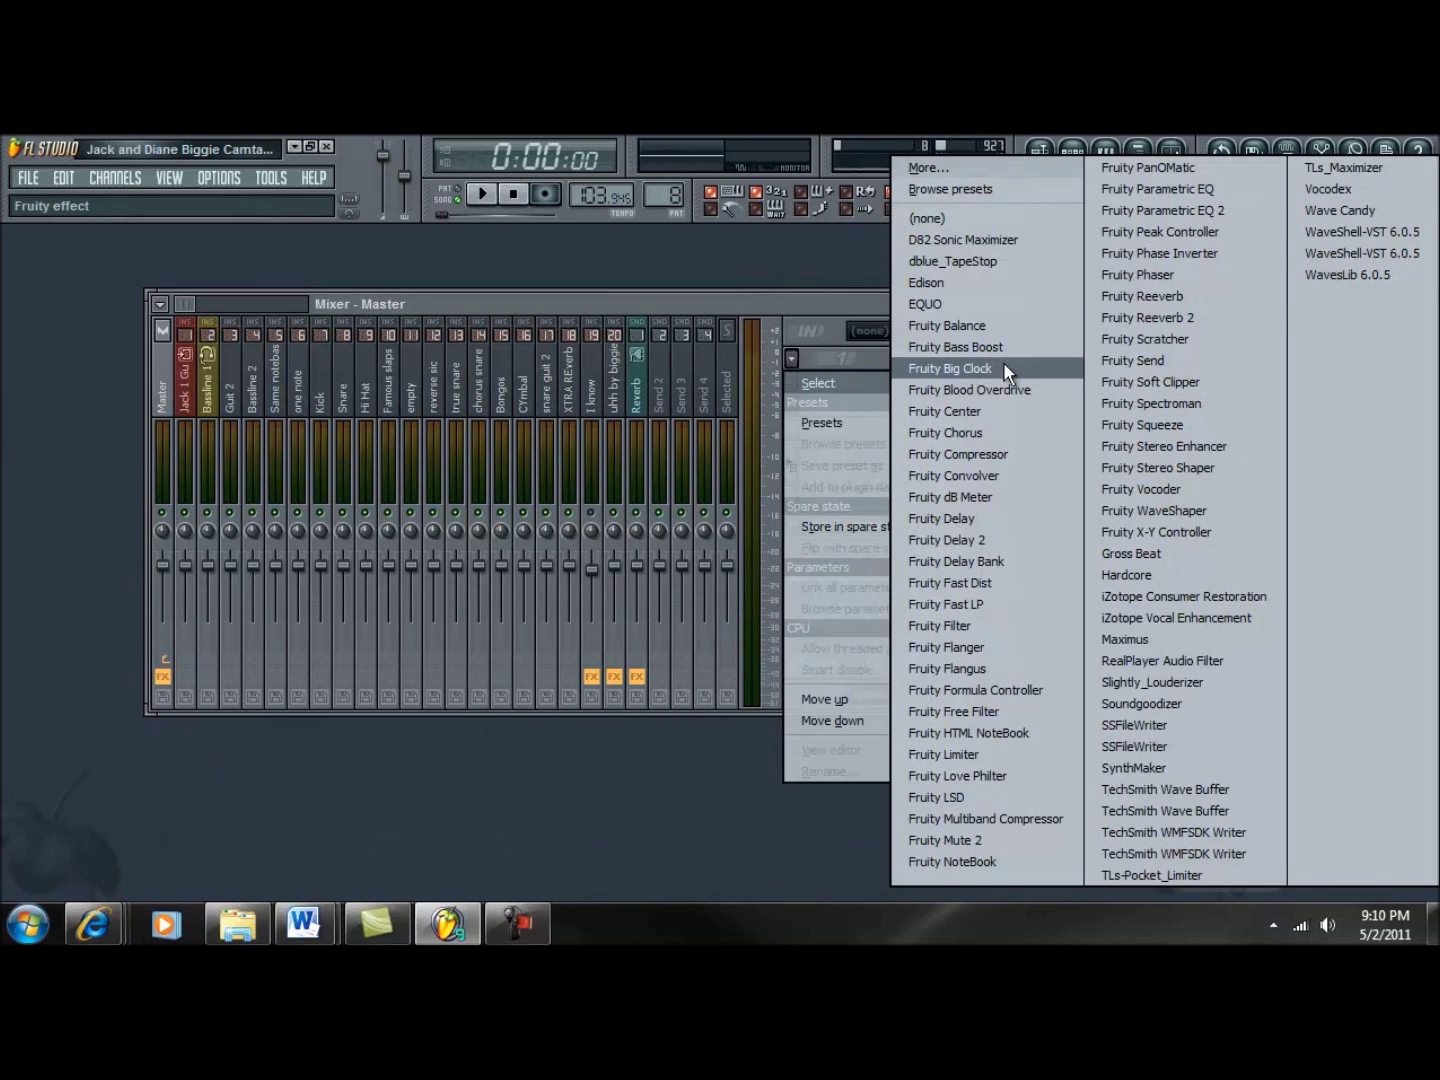
left_click(1141, 211)
left_click_drag(776, 500, 625, 366)
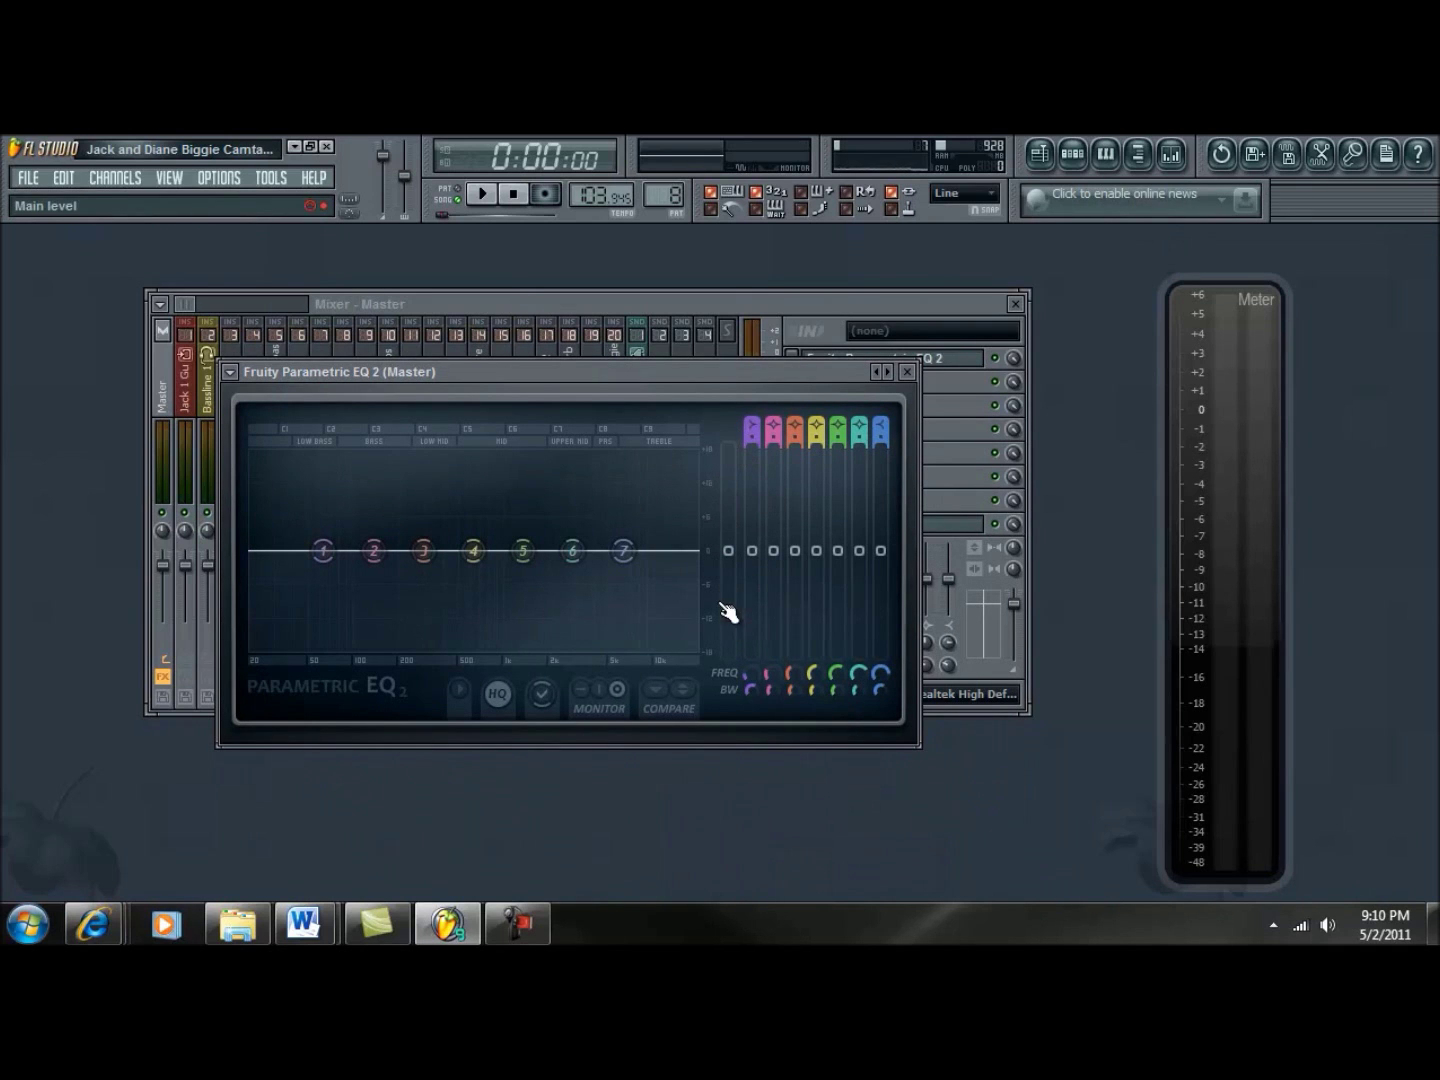
- Start playback and raise Fruity Parametric EQ 2's main level to 4.6 dB
left_click(489, 197)
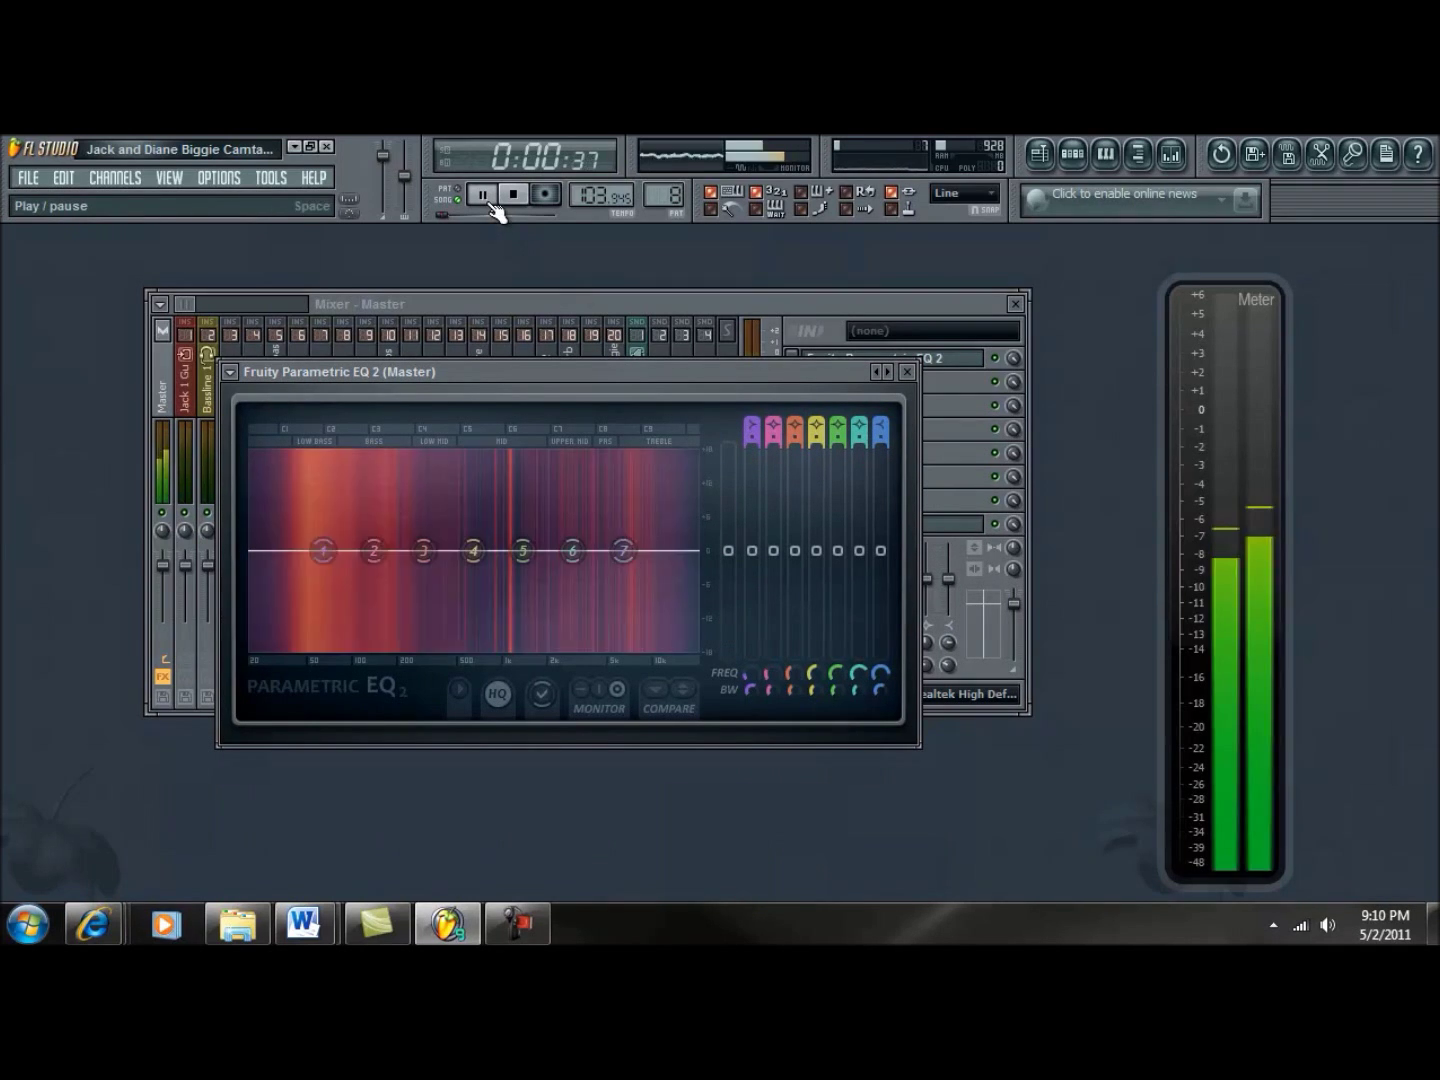
left_click_drag(735, 556, 734, 545)
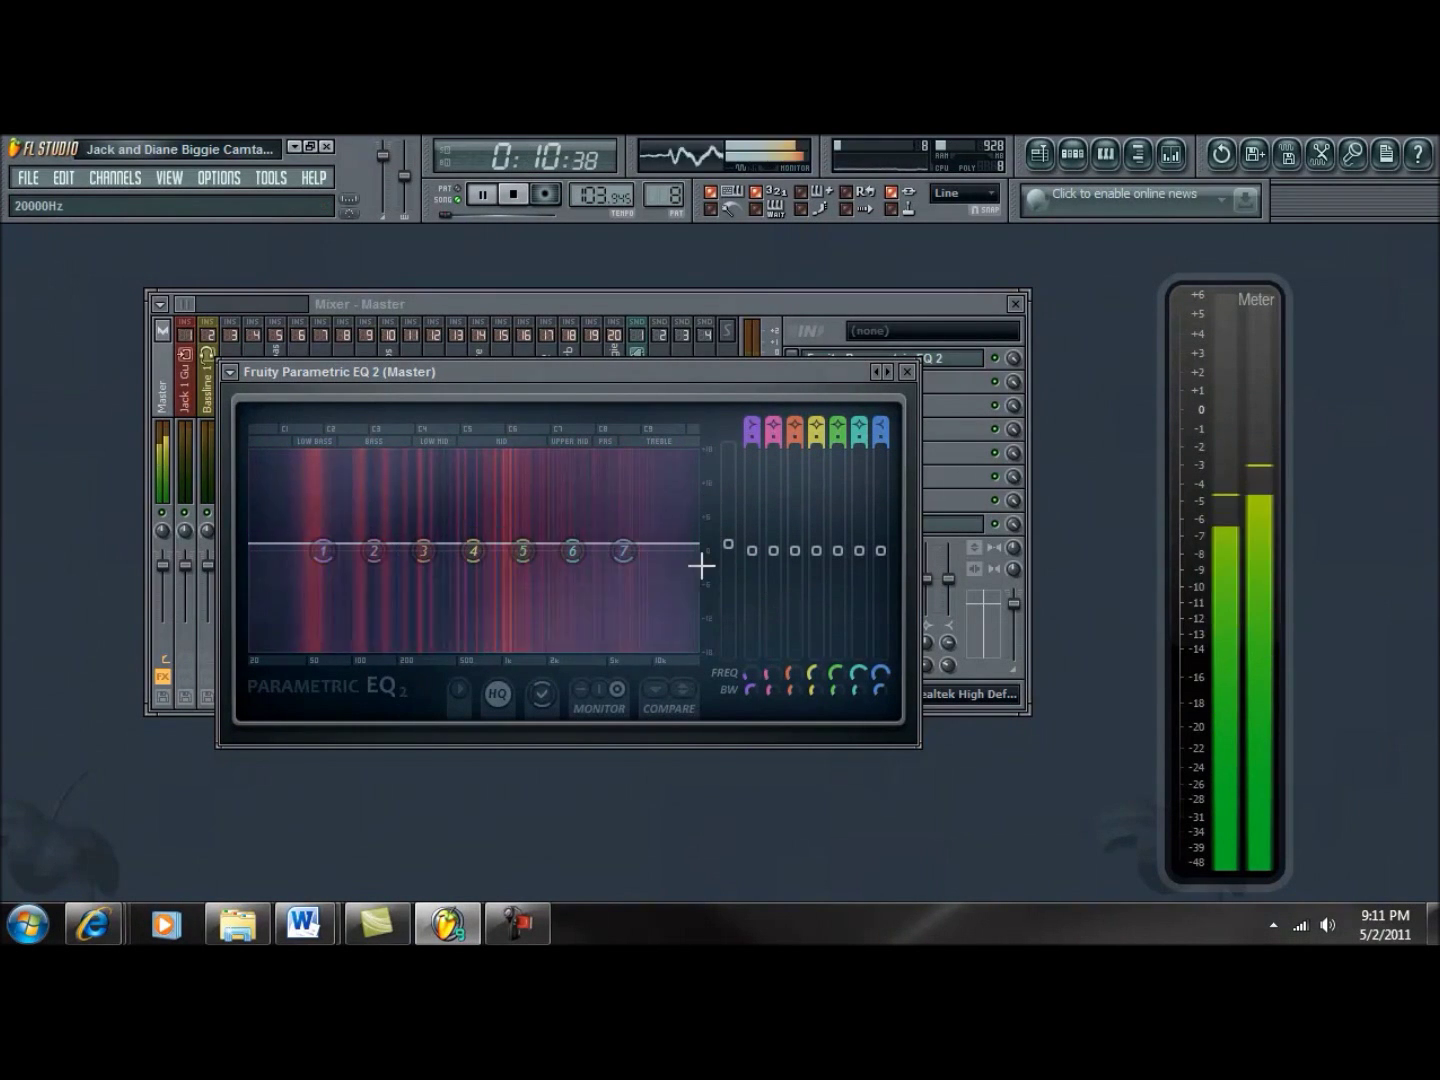
scroll(734, 547, "up", 4)
left_click_drag(733, 547, 733, 520)
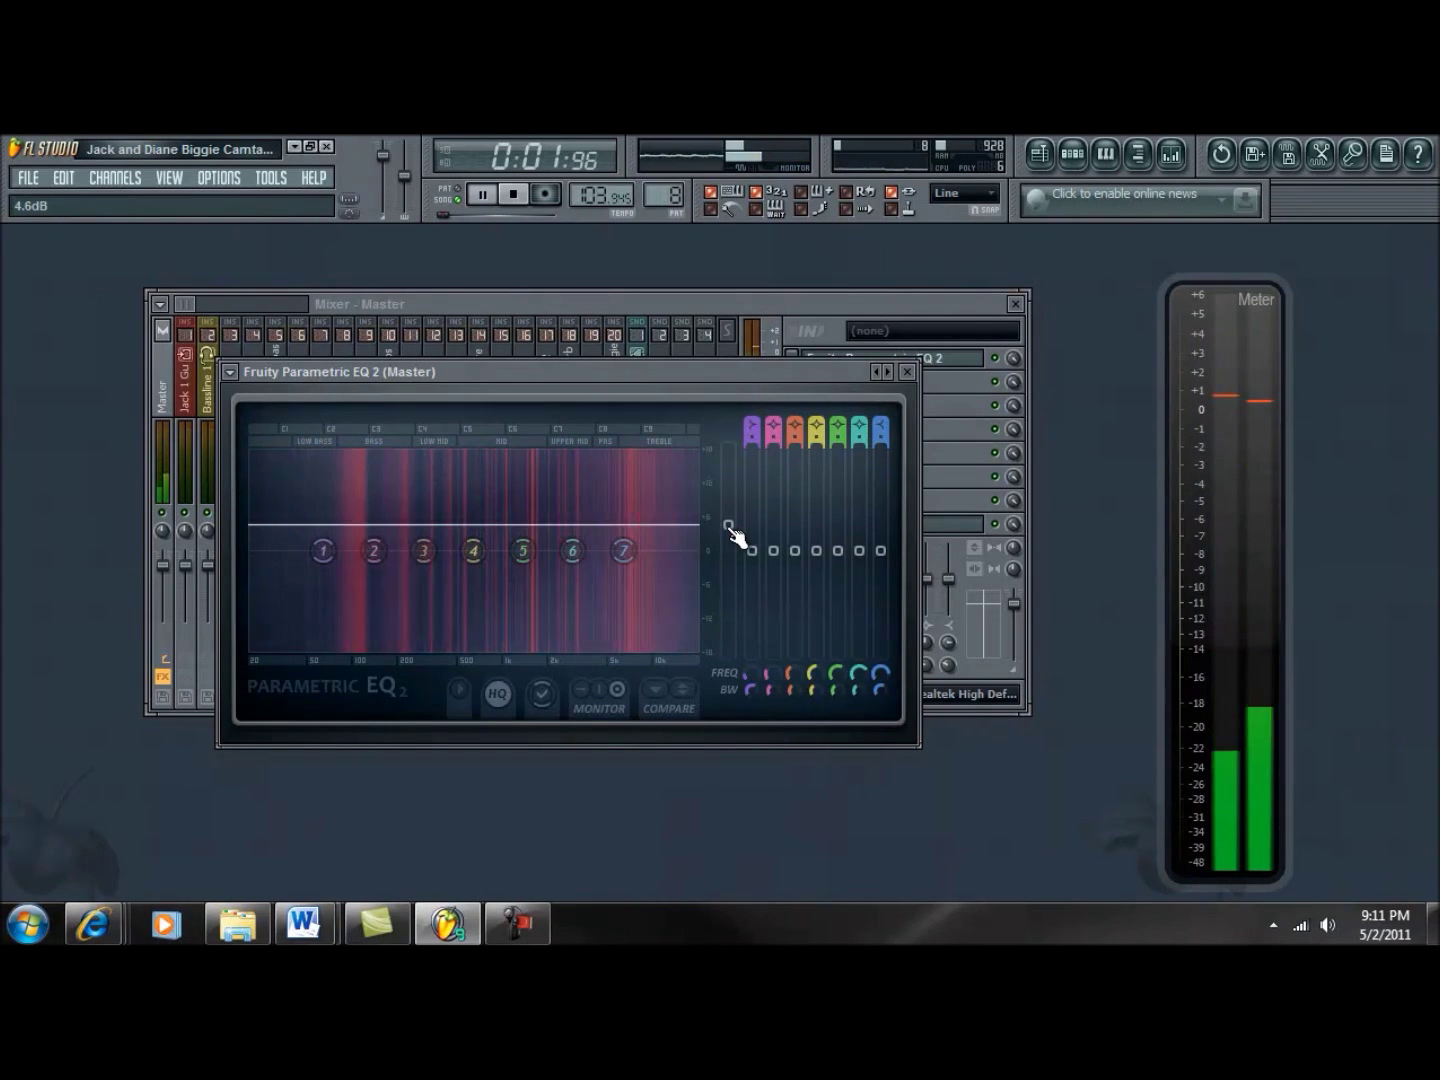
- Set Fruity Parametric EQ 2's main level to 3.0 dB, close its window, and stop playback
mouse_move(736, 545)
left_mouse_down()
mouse_move(726, 582)
mouse_move(733, 538)
left_mouse_up()
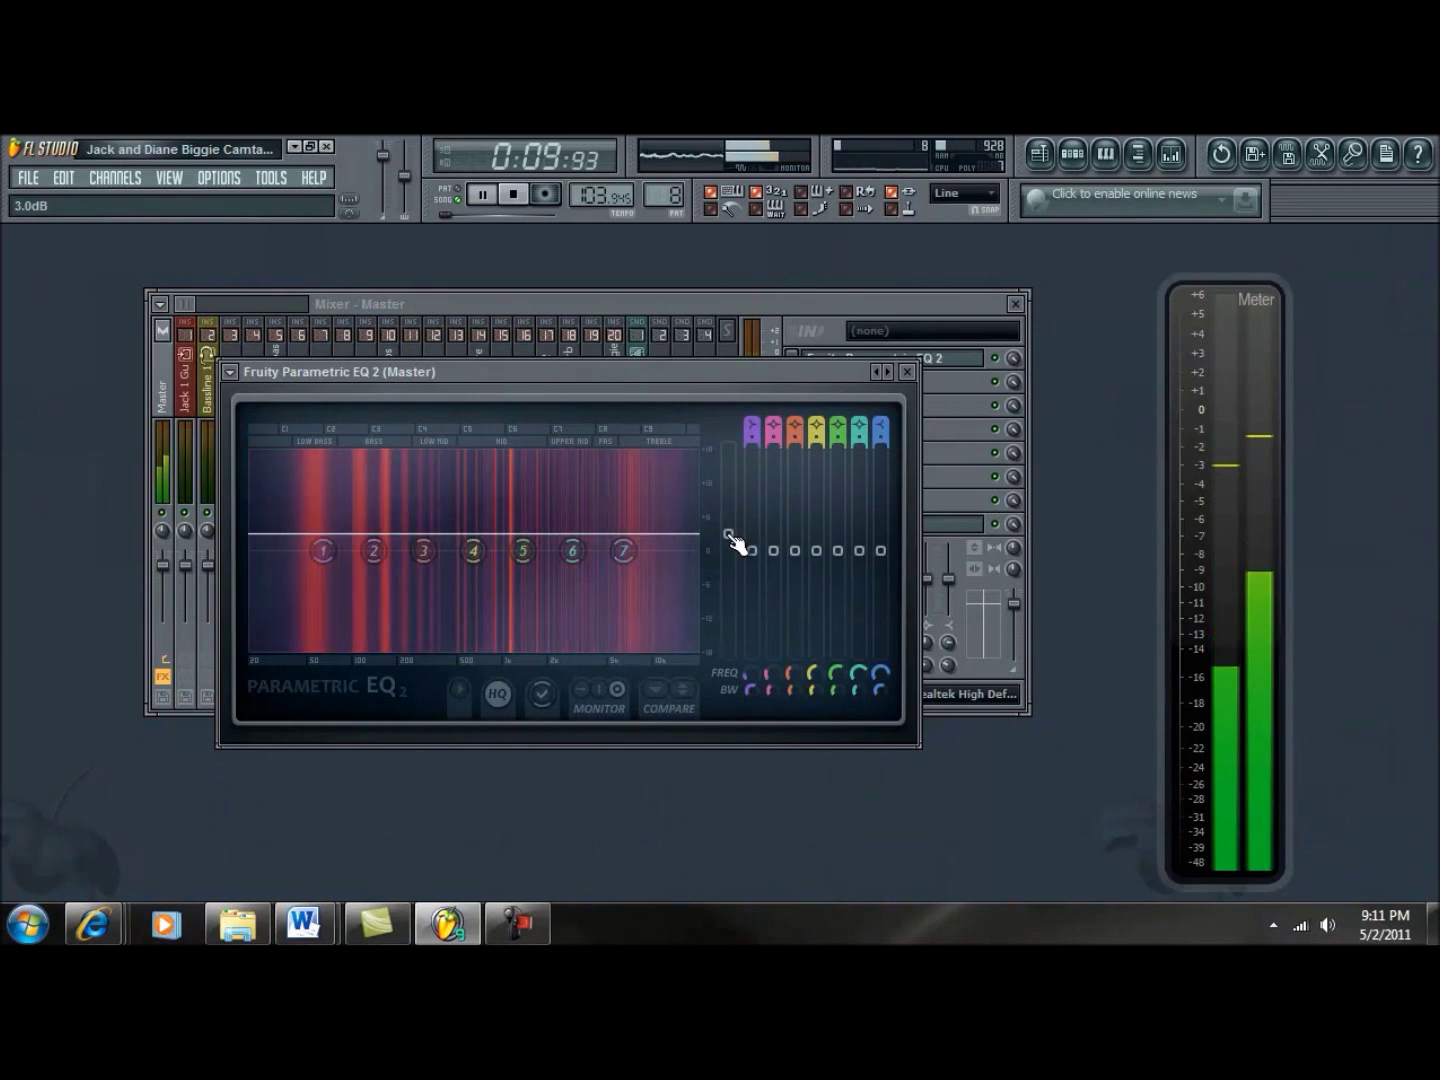
left_click(907, 371)
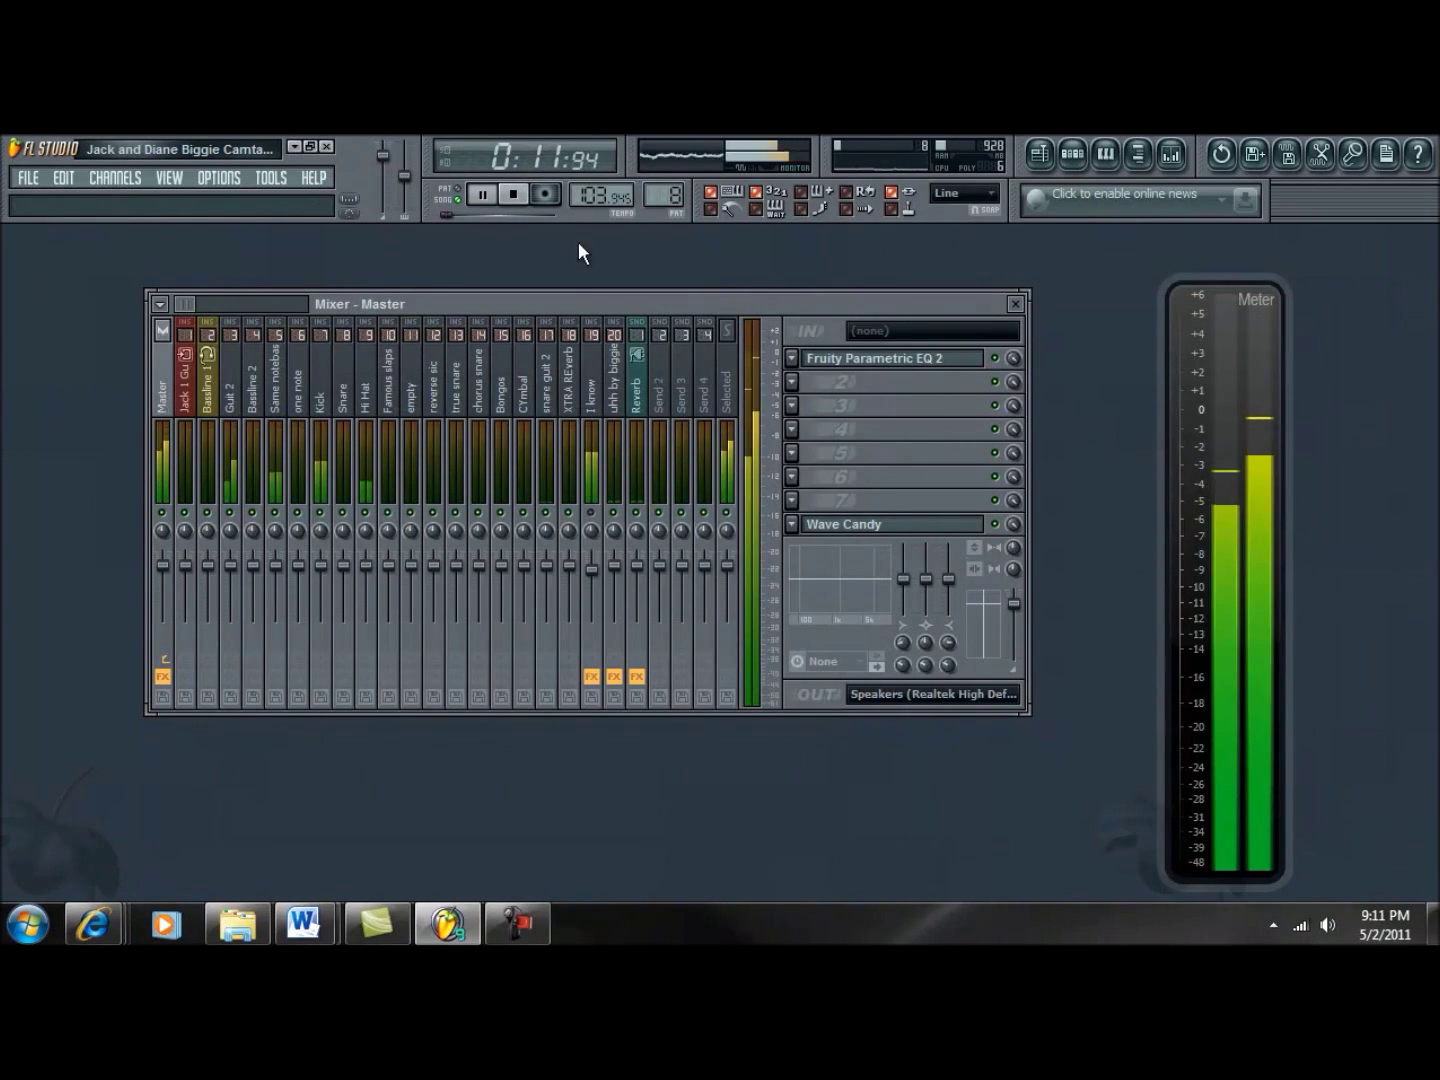
left_click(514, 195)
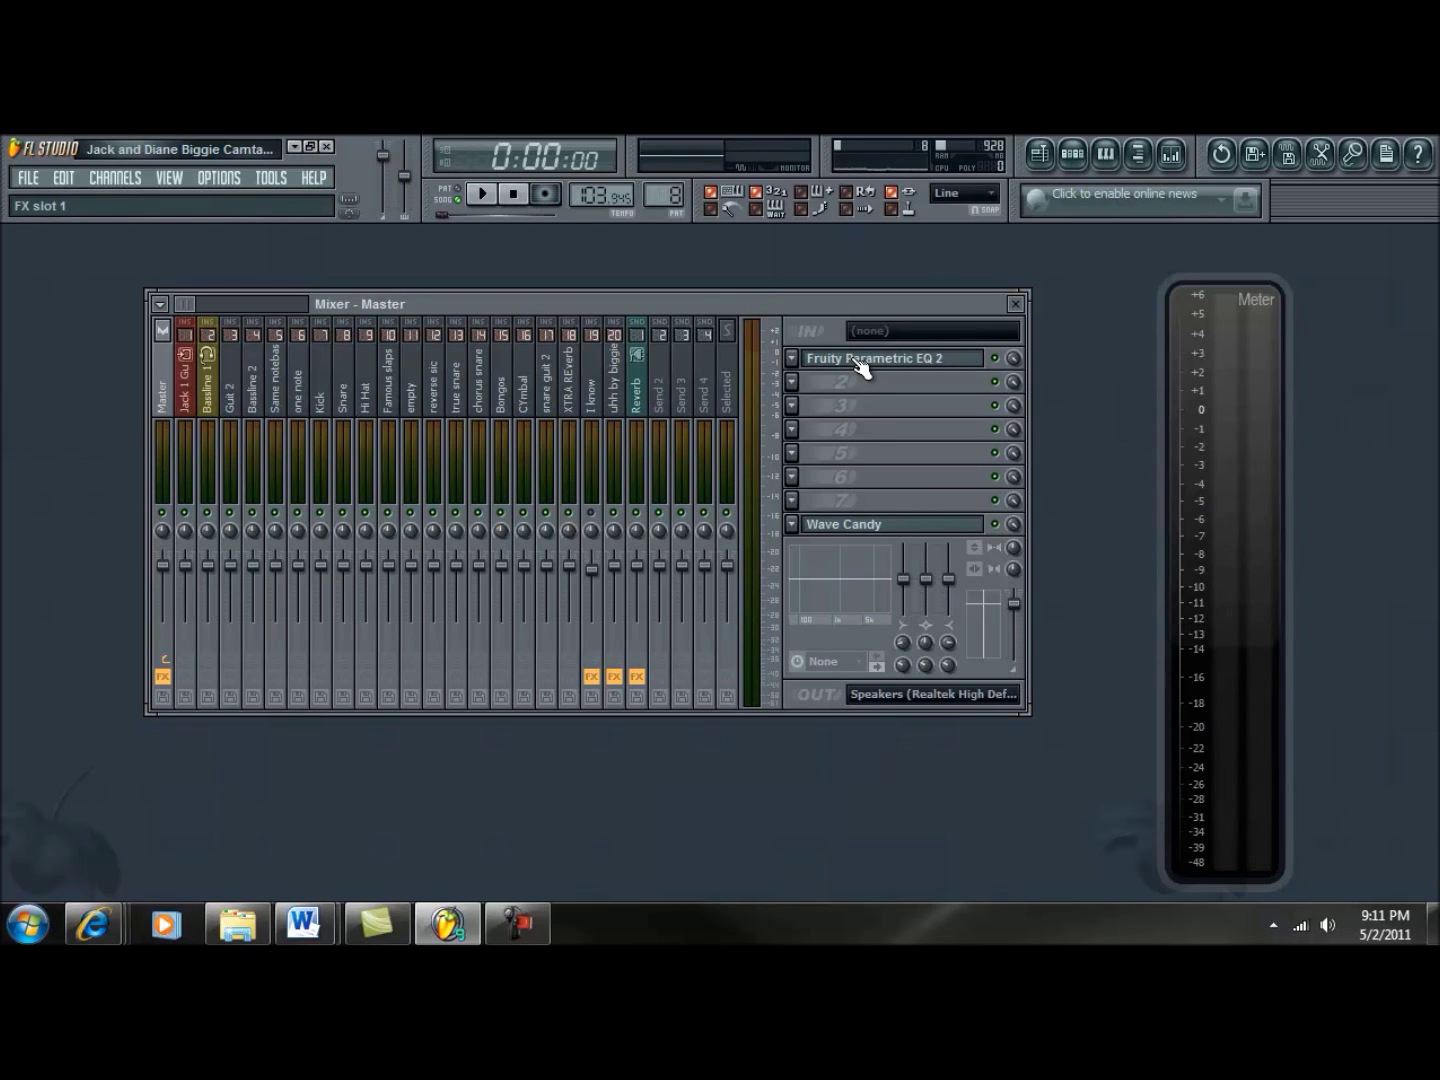
- Load Fruity Compressor into the Master track's second effect slot, directly after Fruity Parametric EQ 2
left_click(792, 382)
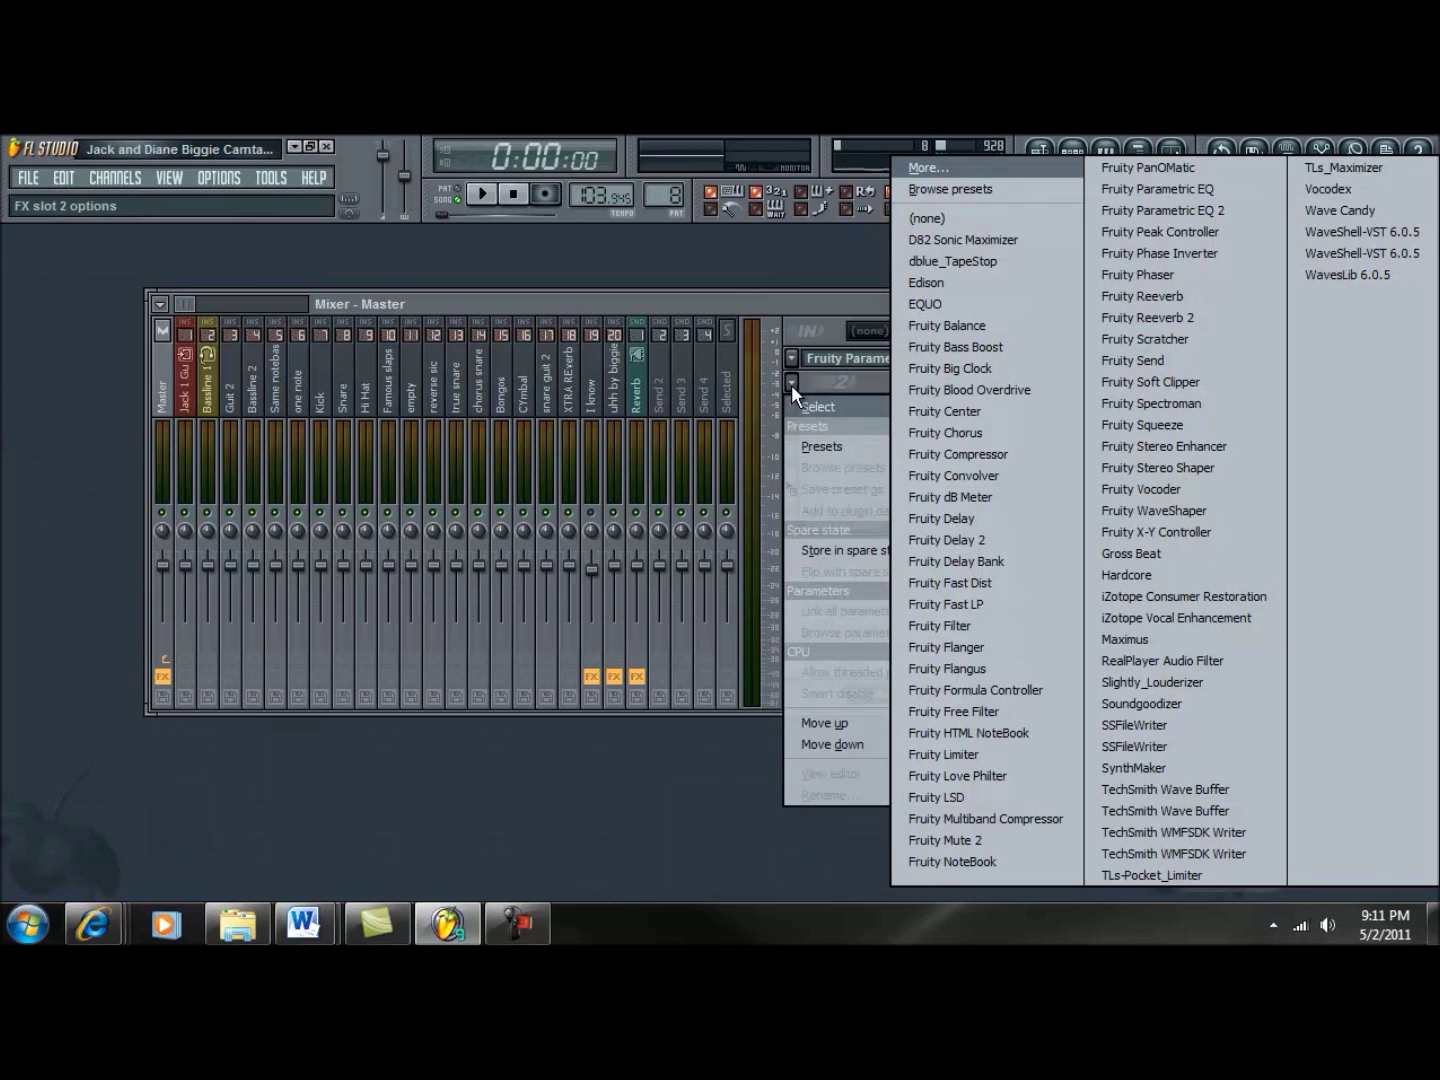
left_click(931, 453)
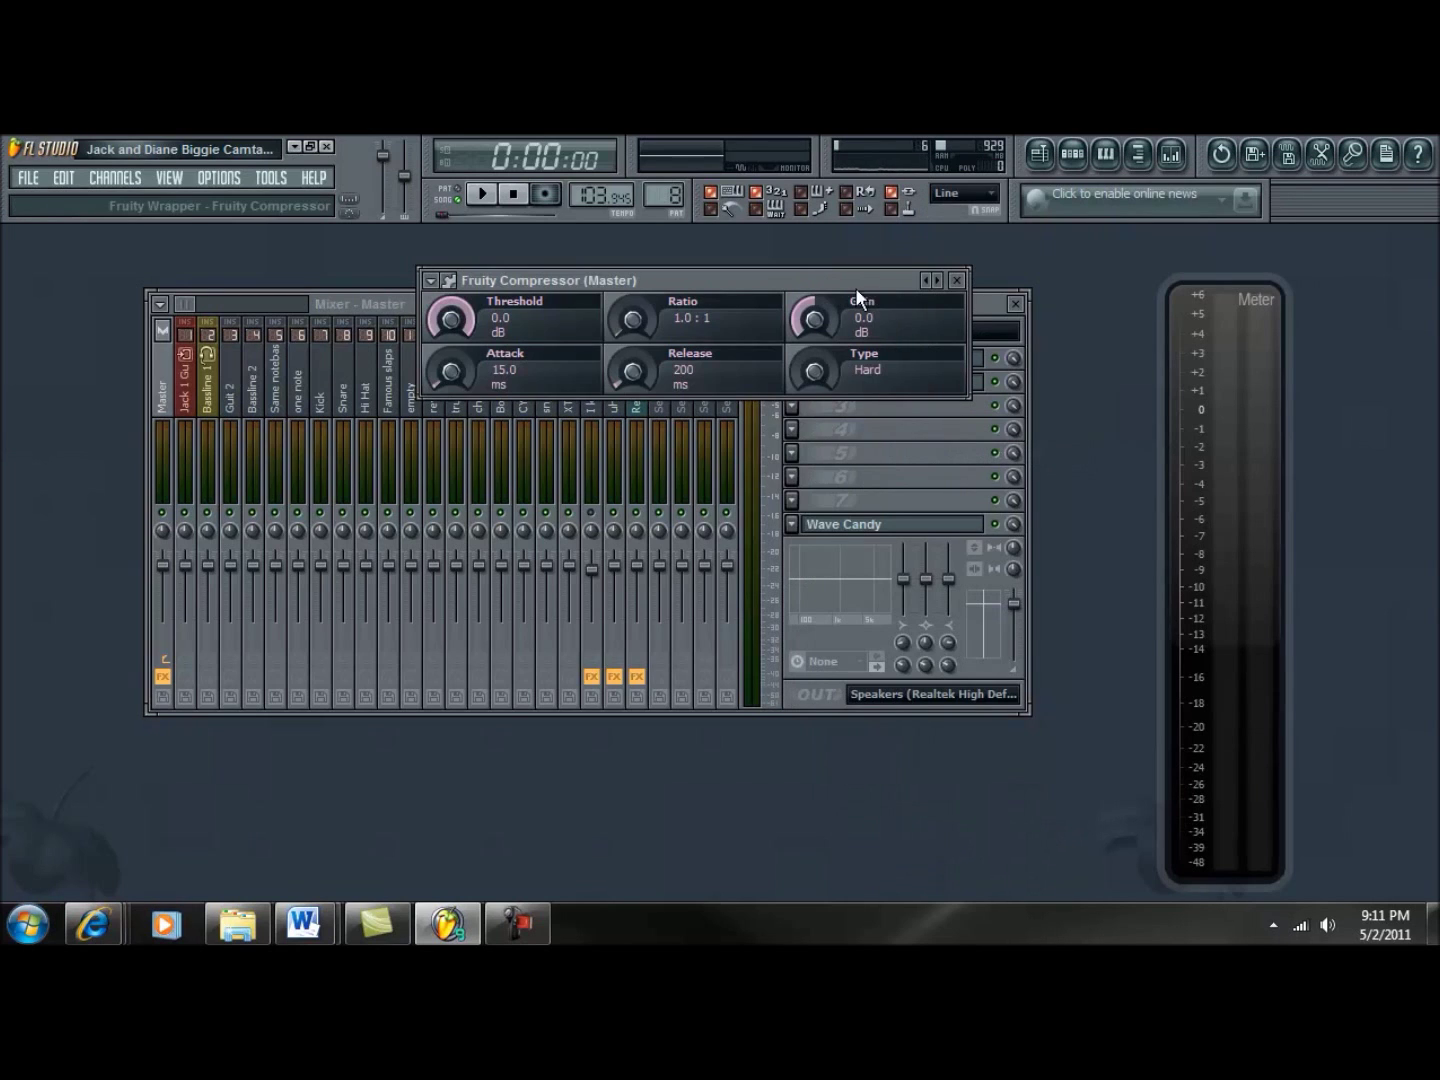
left_click_drag(855, 287, 851, 415)
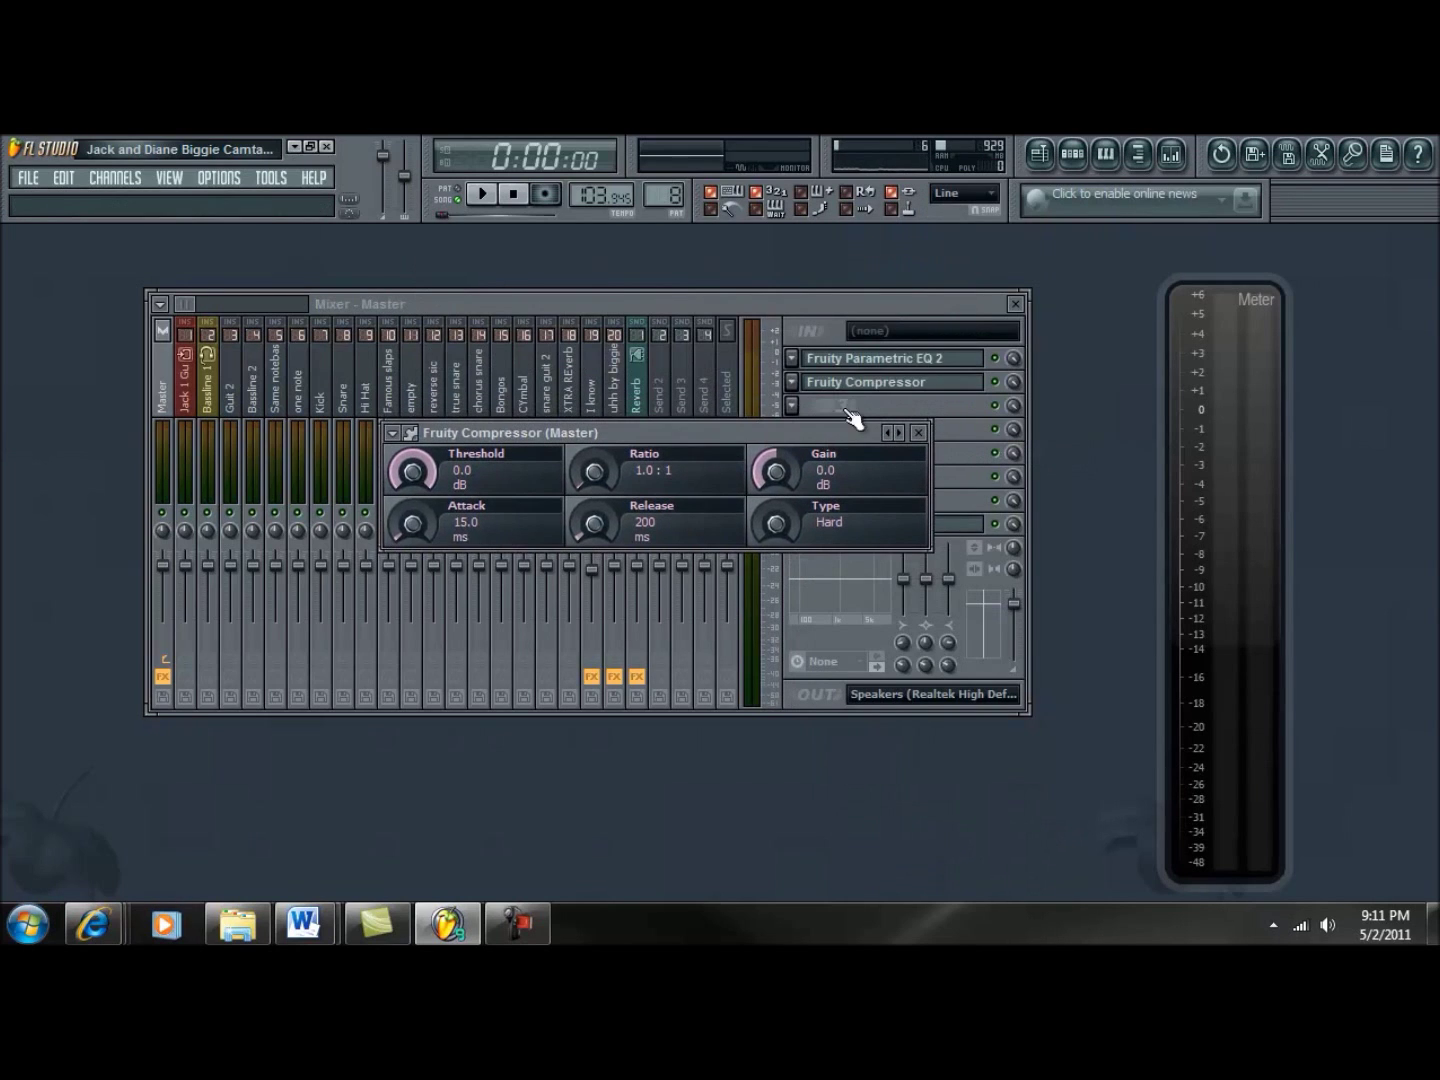
left_click(879, 362)
left_click(928, 366)
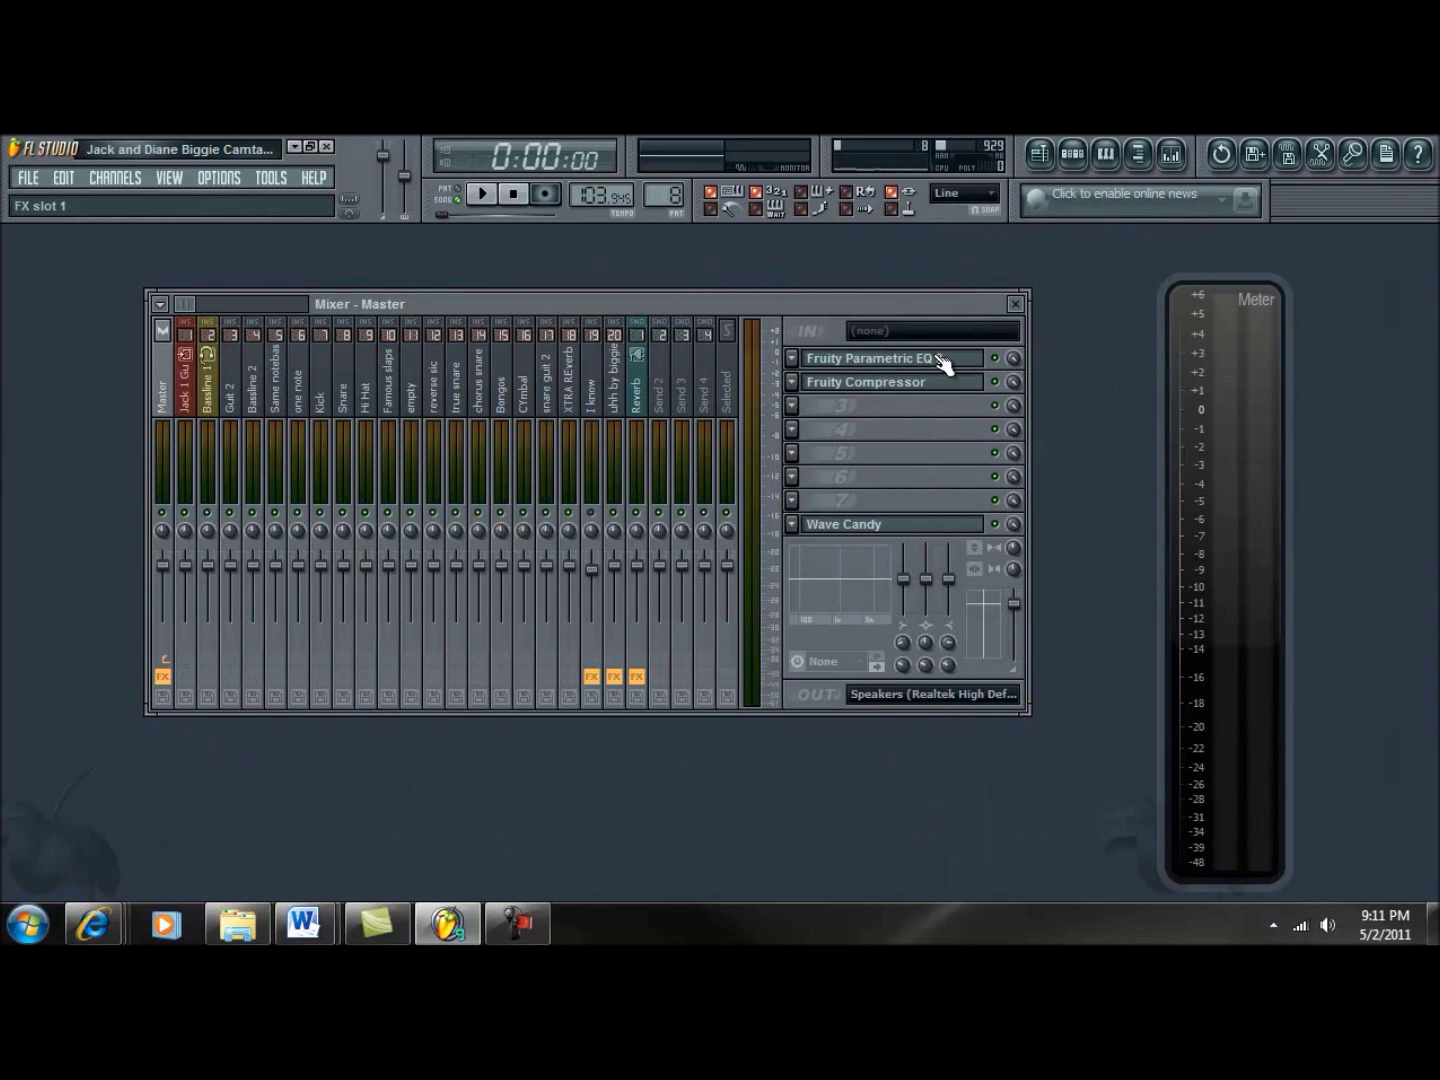
- Set Fruity Compressor's attack to 0.0 ms, release to 1 ms and ratio to 3.0:1, and reposition its window
left_click(883, 390)
left_click_drag(640, 430, 620, 432)
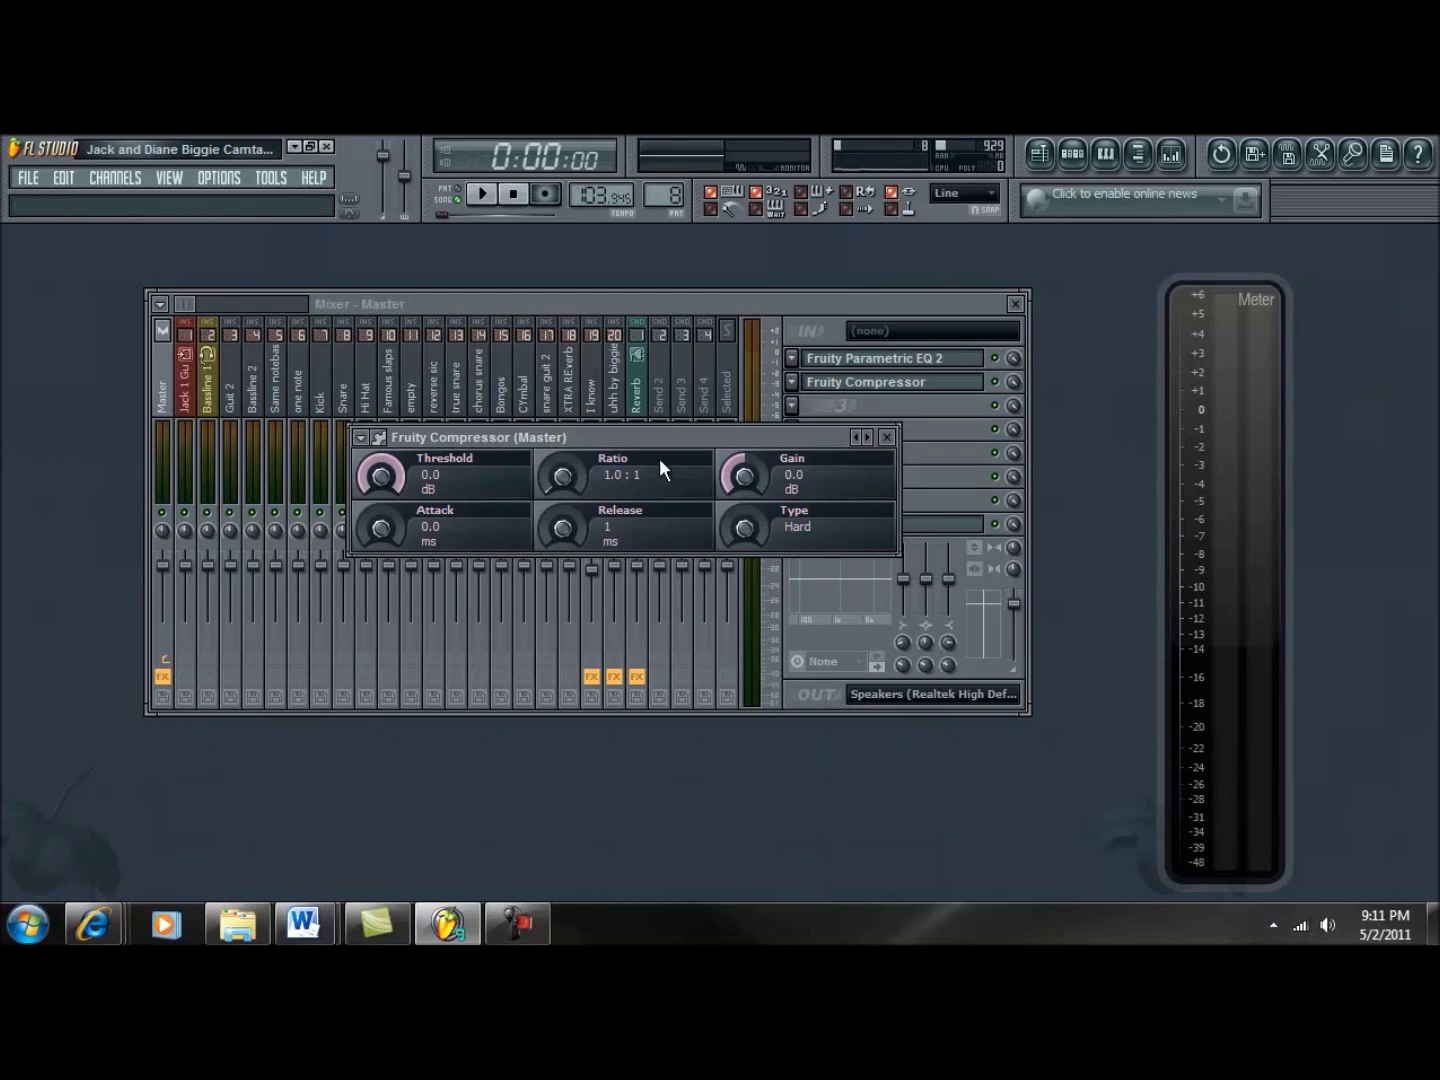
left_click_drag(554, 465, 553, 458)
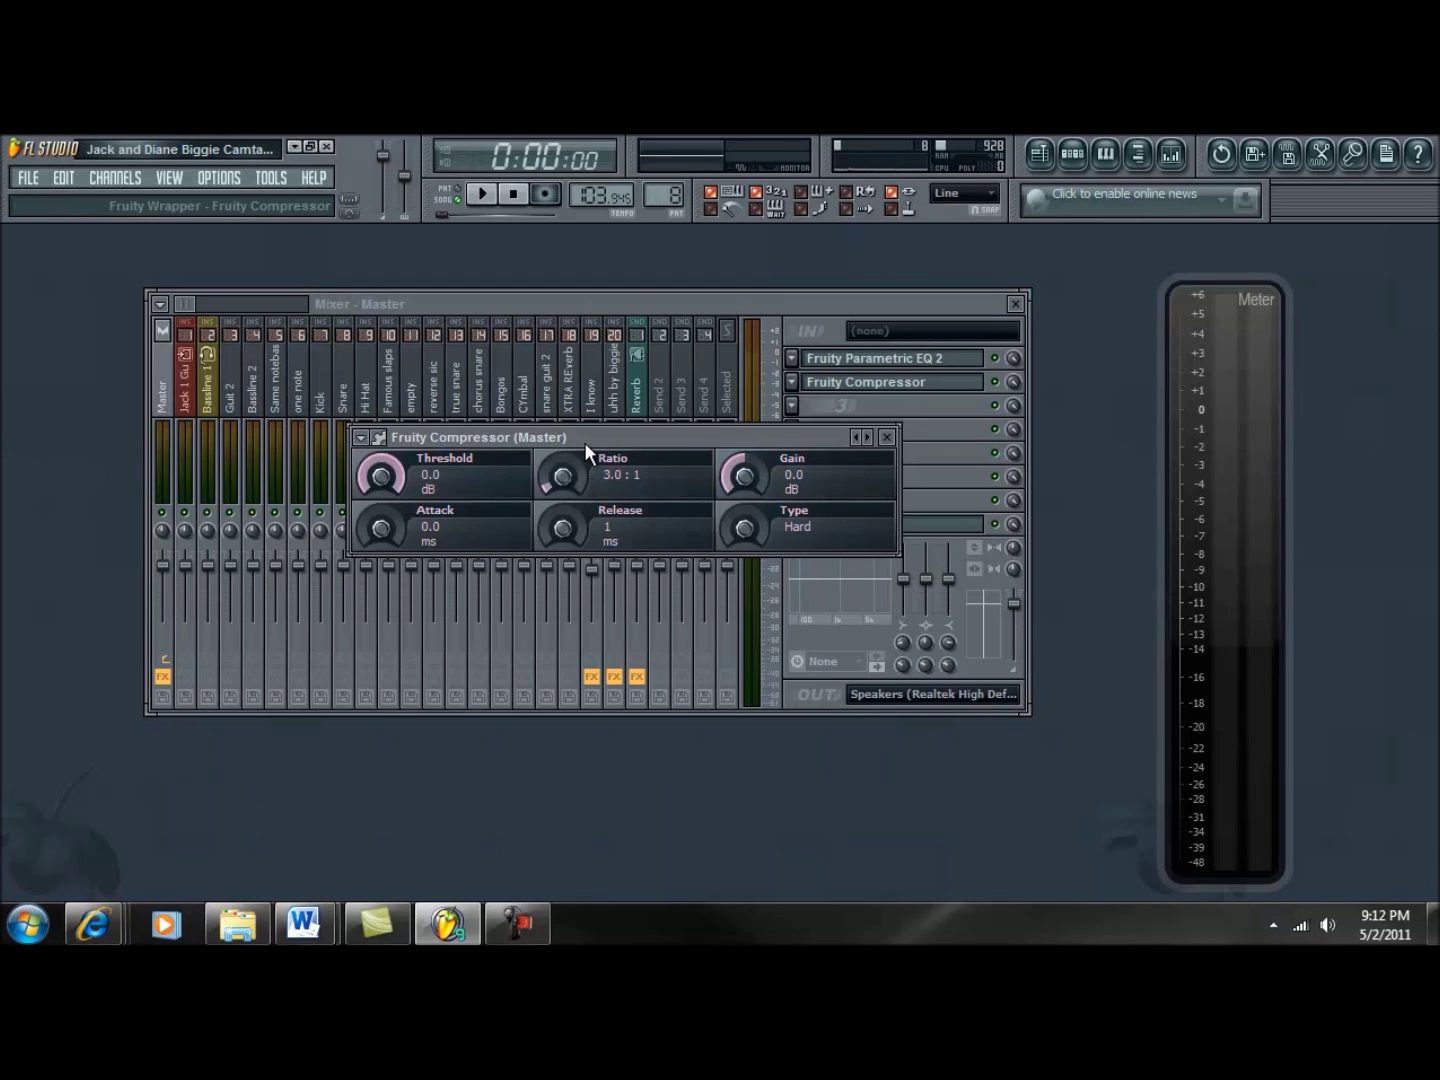
left_click_drag(586, 436, 563, 454)
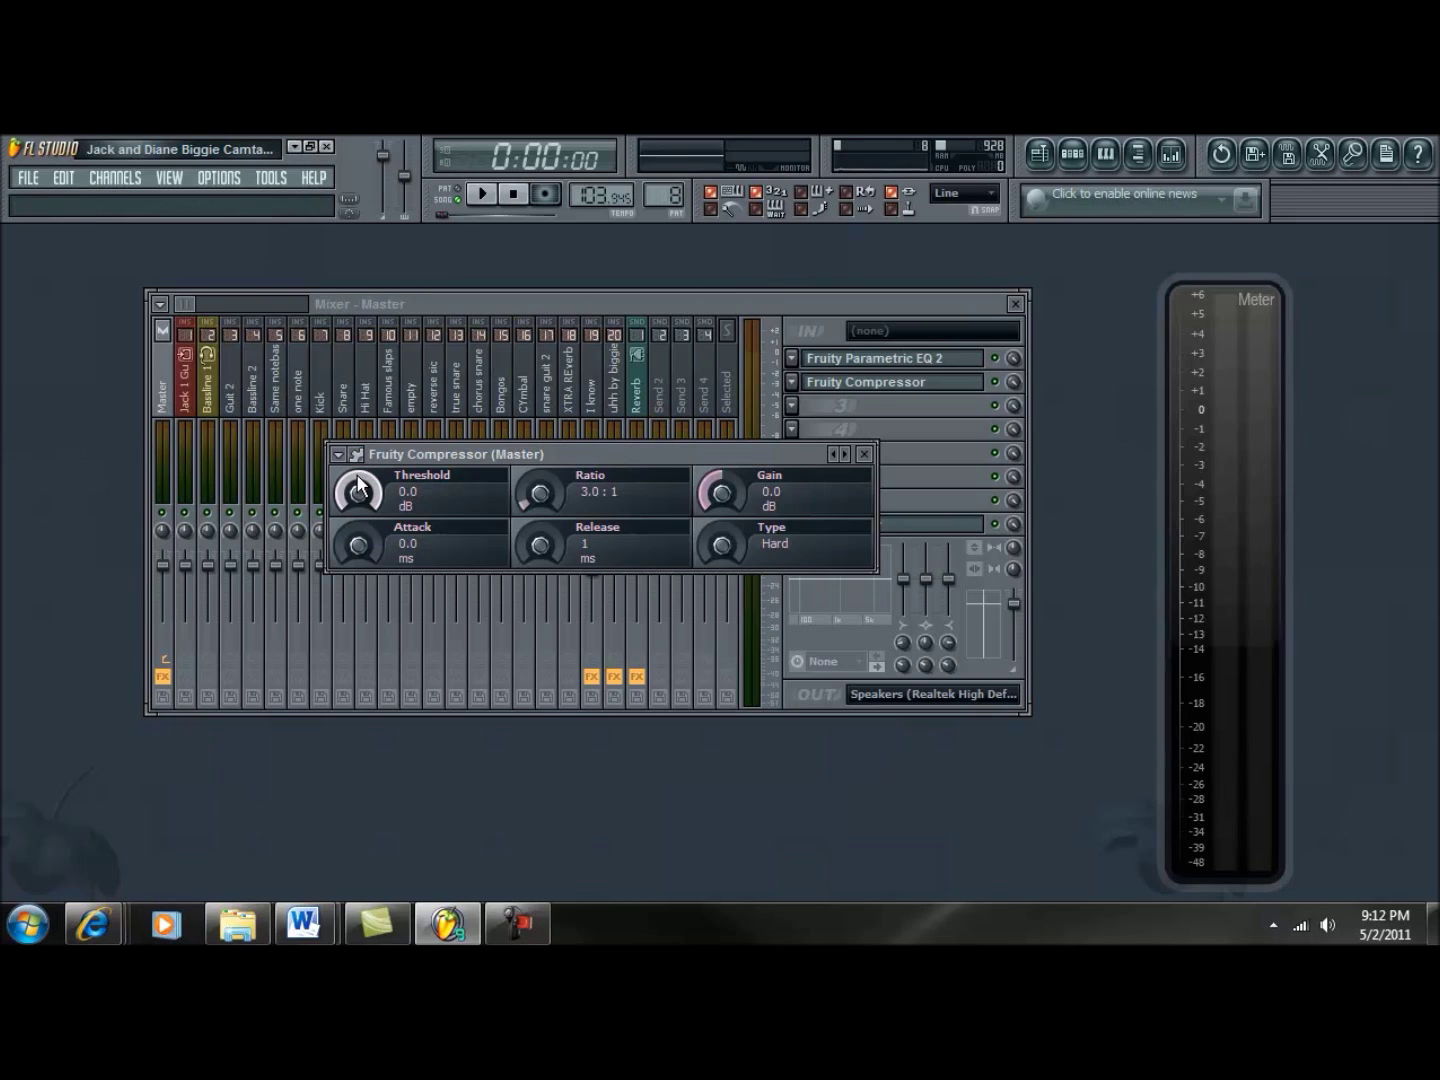
- Try different compressor threshold and gain values, including a -4.0 dB threshold, and return both to 0.0 dB
left_click_drag(361, 487, 363, 490)
left_click_drag(722, 503, 722, 500)
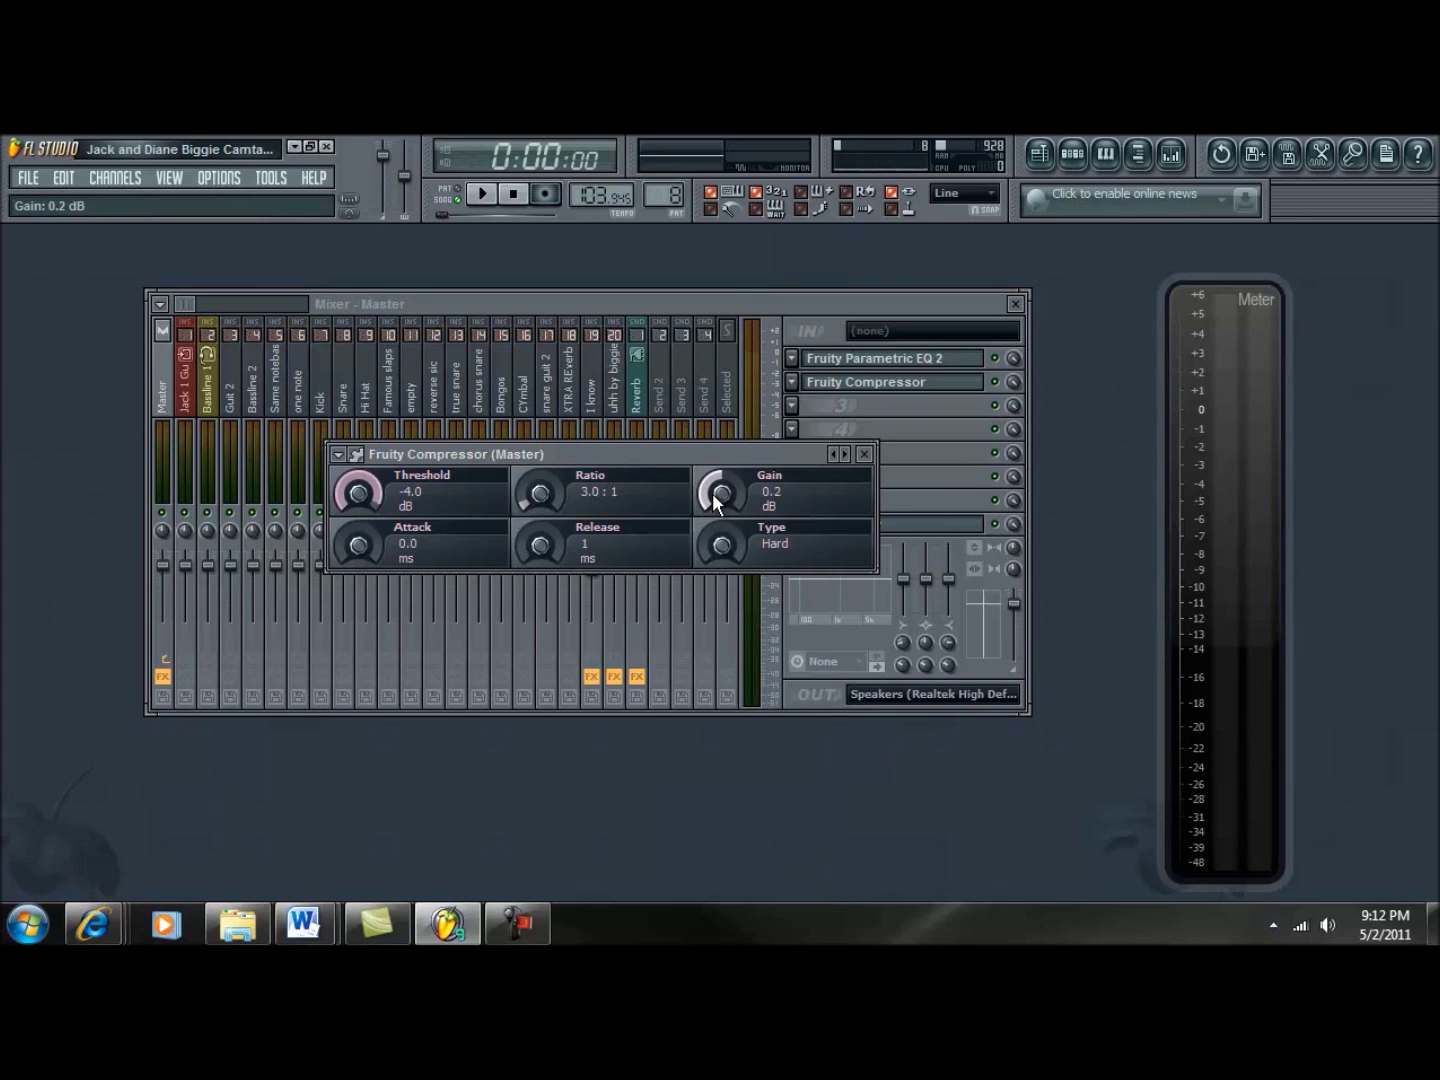
left_click_drag(360, 482, 358, 497)
left_click_drag(730, 557, 698, 560)
left_click_drag(358, 509, 376, 453)
left_click_drag(722, 497, 722, 500)
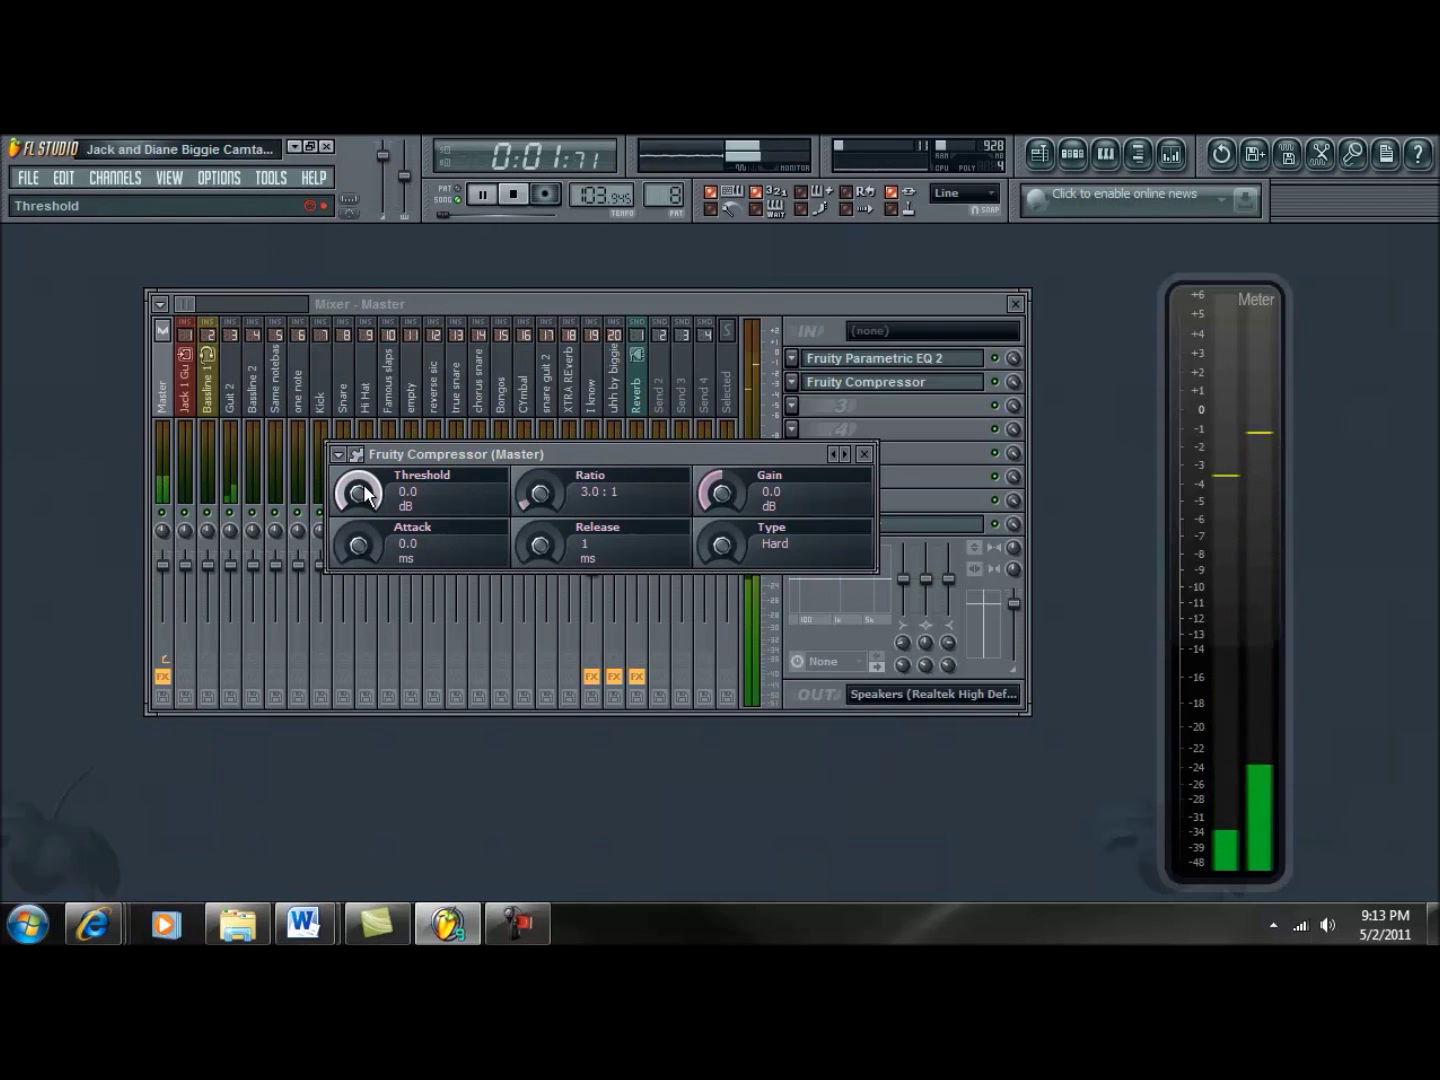
- During playback, set Fruity Compressor's threshold to -4.5 dB and its gain to 3.8 dB
left_click_drag(363, 483, 361, 504)
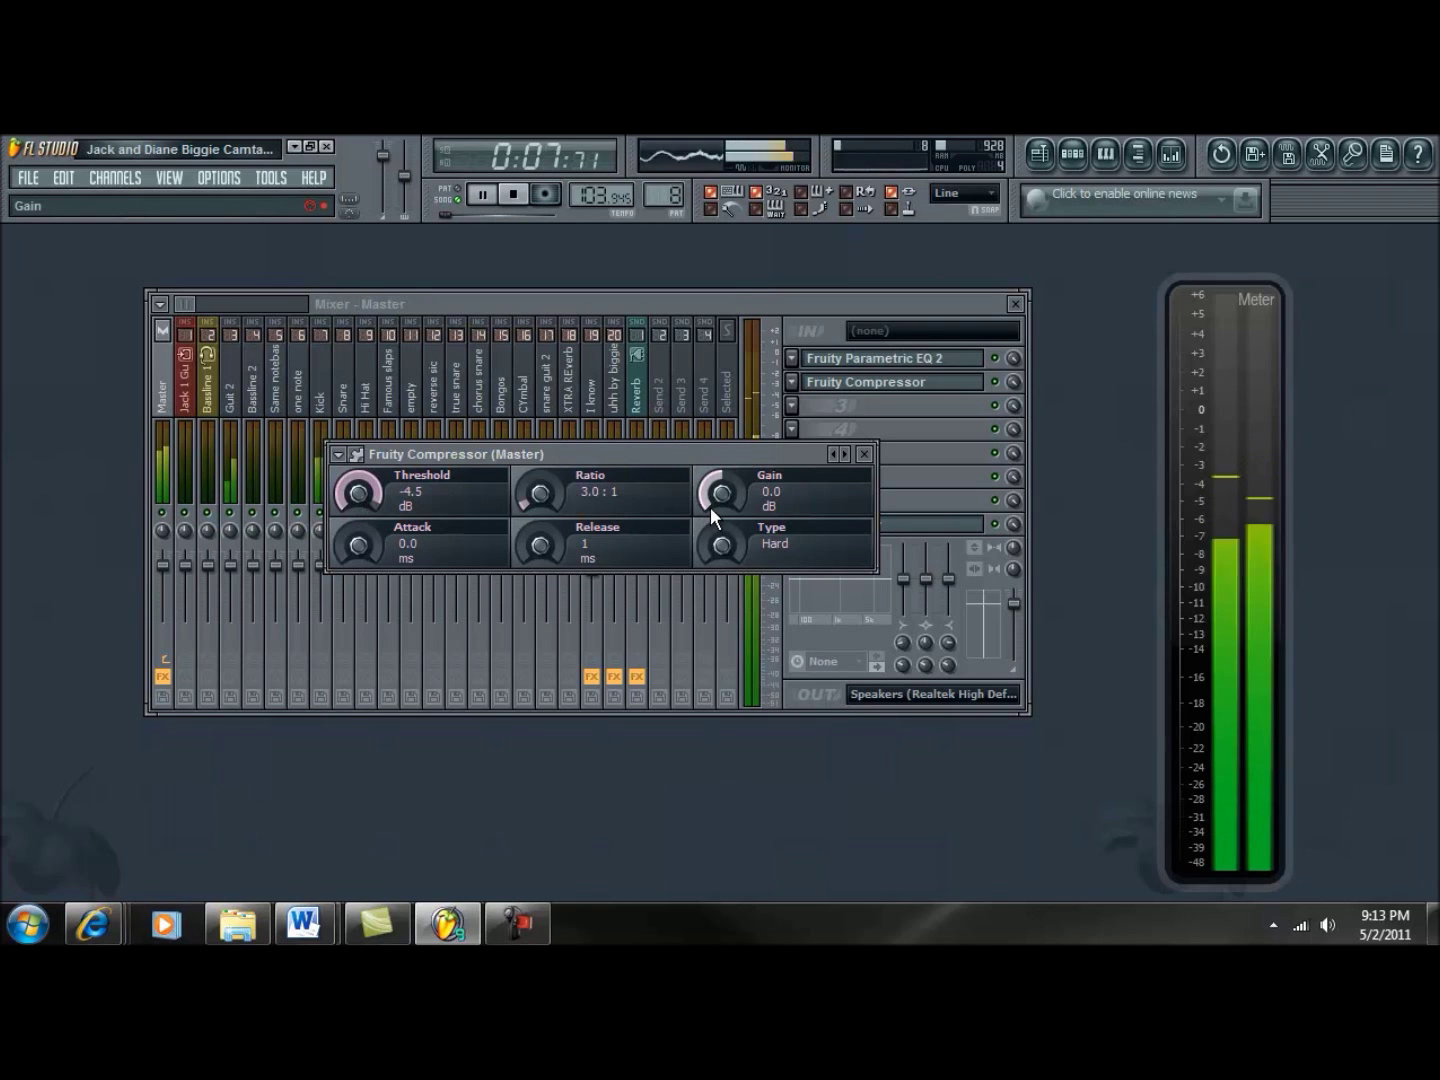
left_click_drag(718, 499, 718, 497)
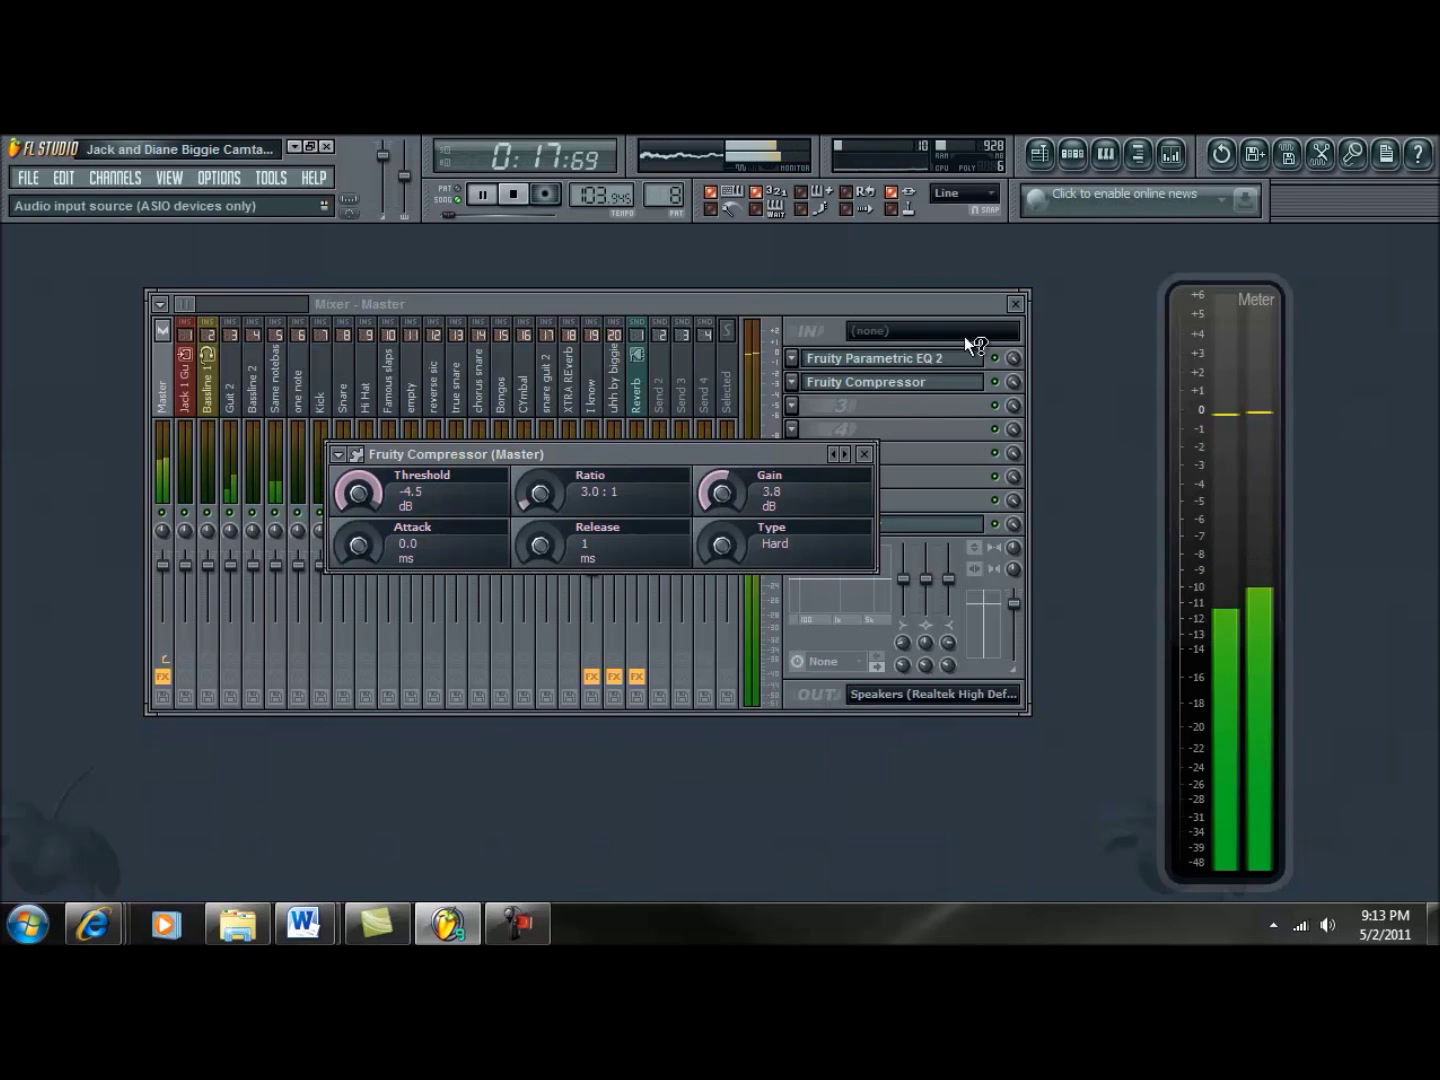
- Bypass and re-enable the Master track's compressor and EQ to compare the output levels, and reopen the compressor
left_click(995, 384)
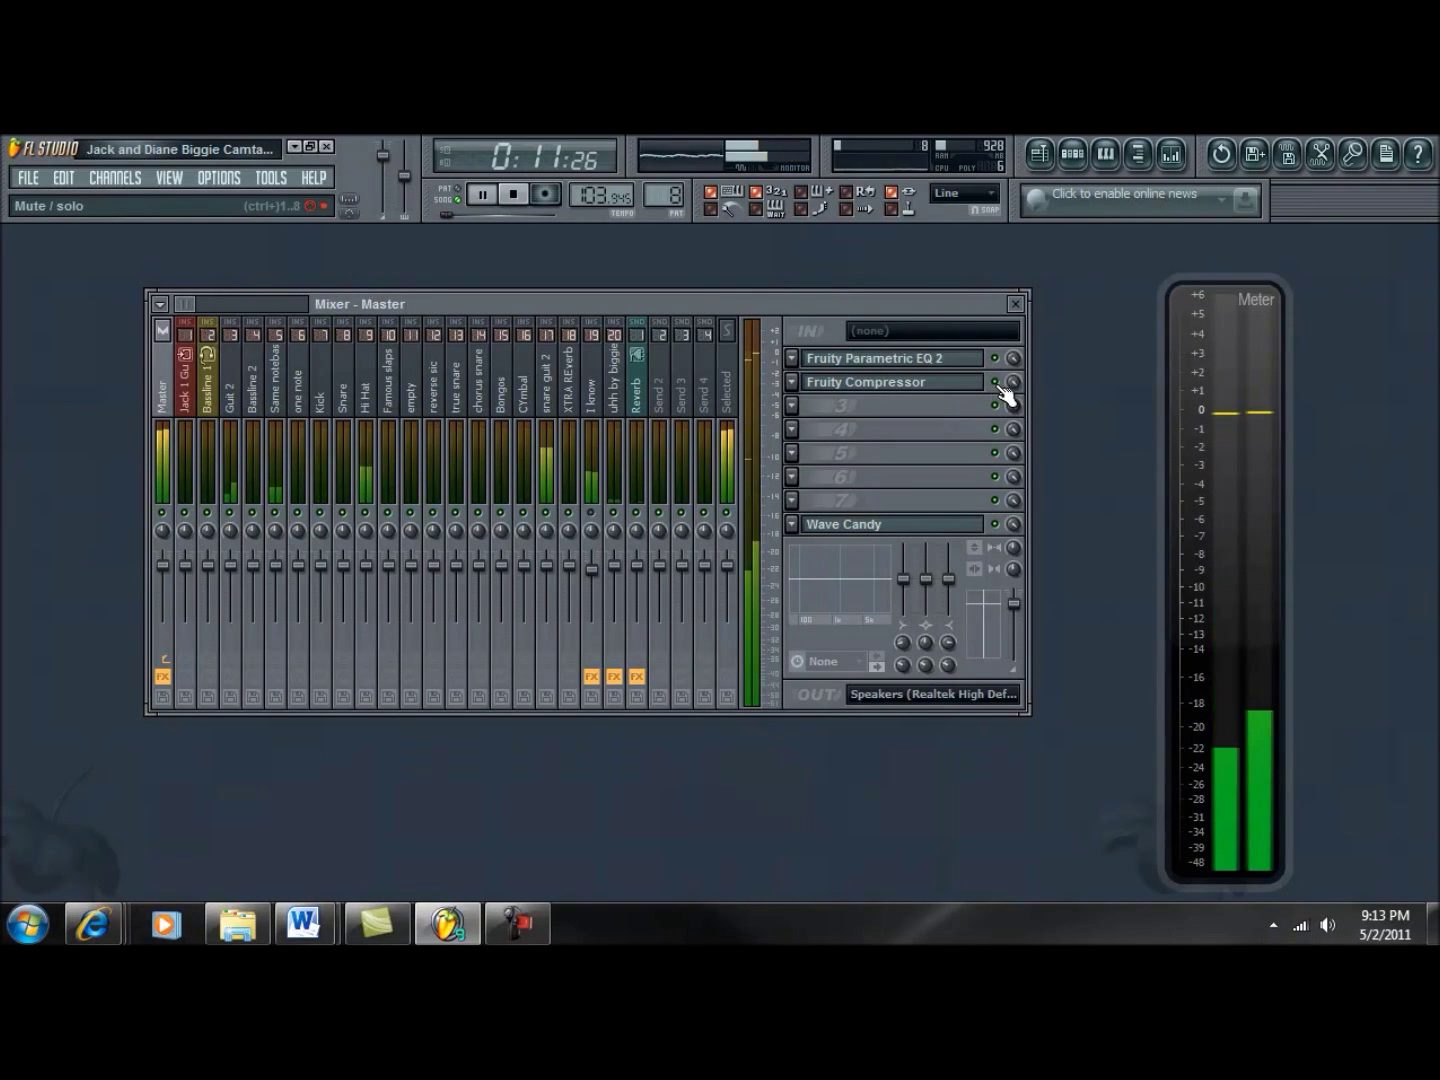
left_click(994, 381)
left_click(995, 357)
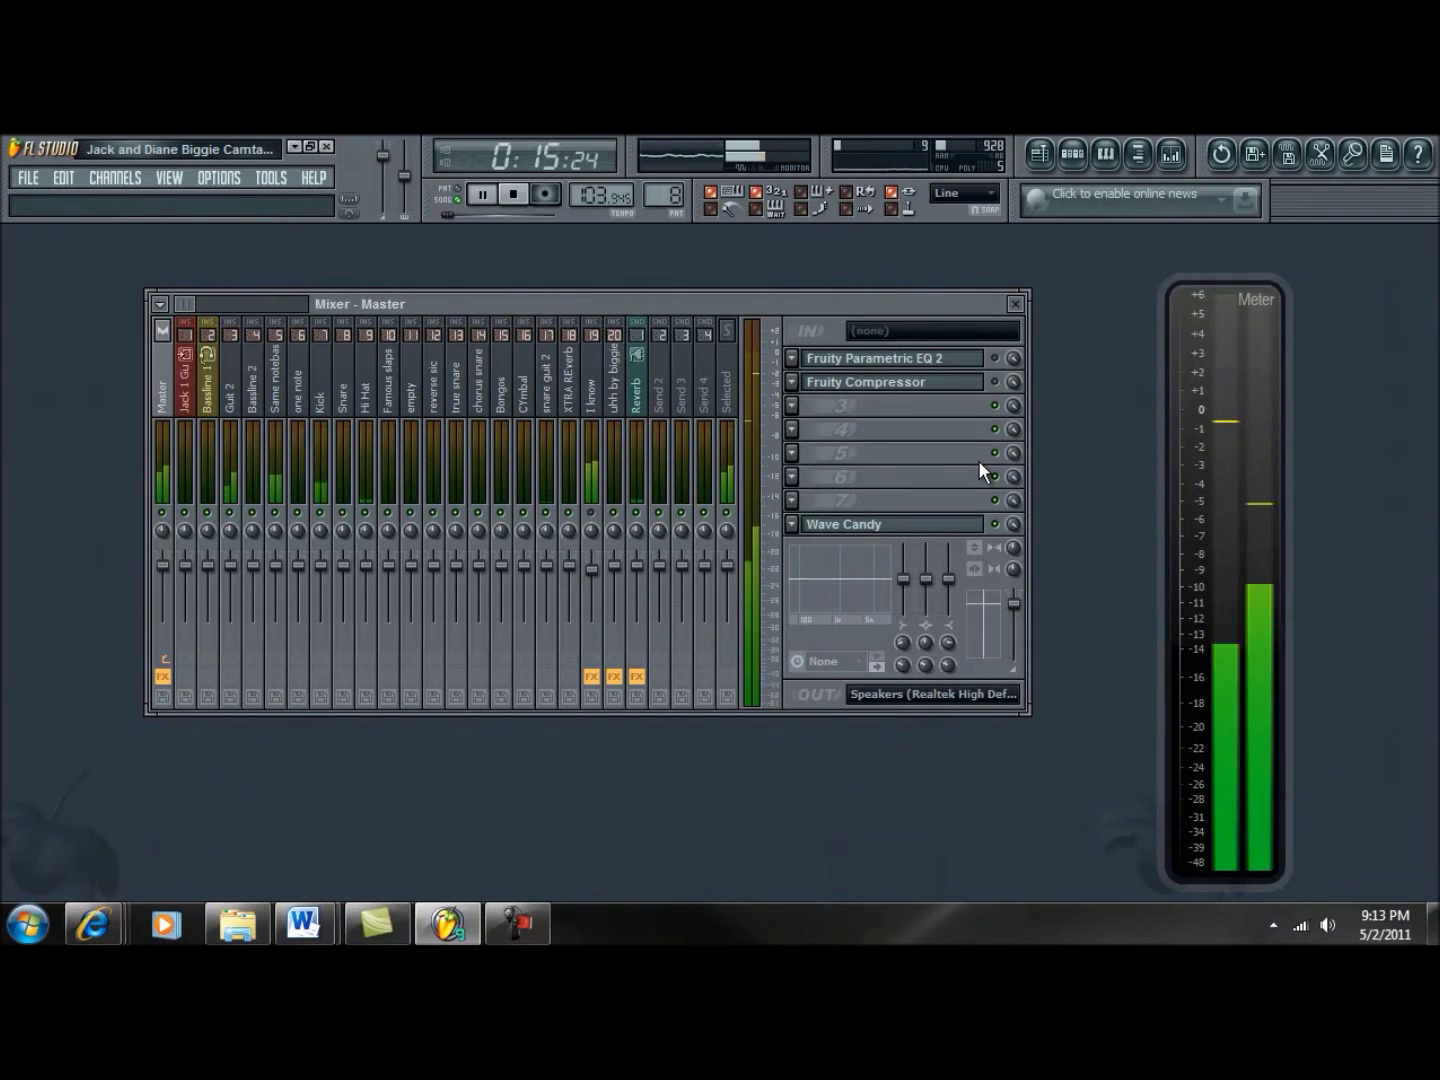
left_click(994, 358)
left_click(994, 382)
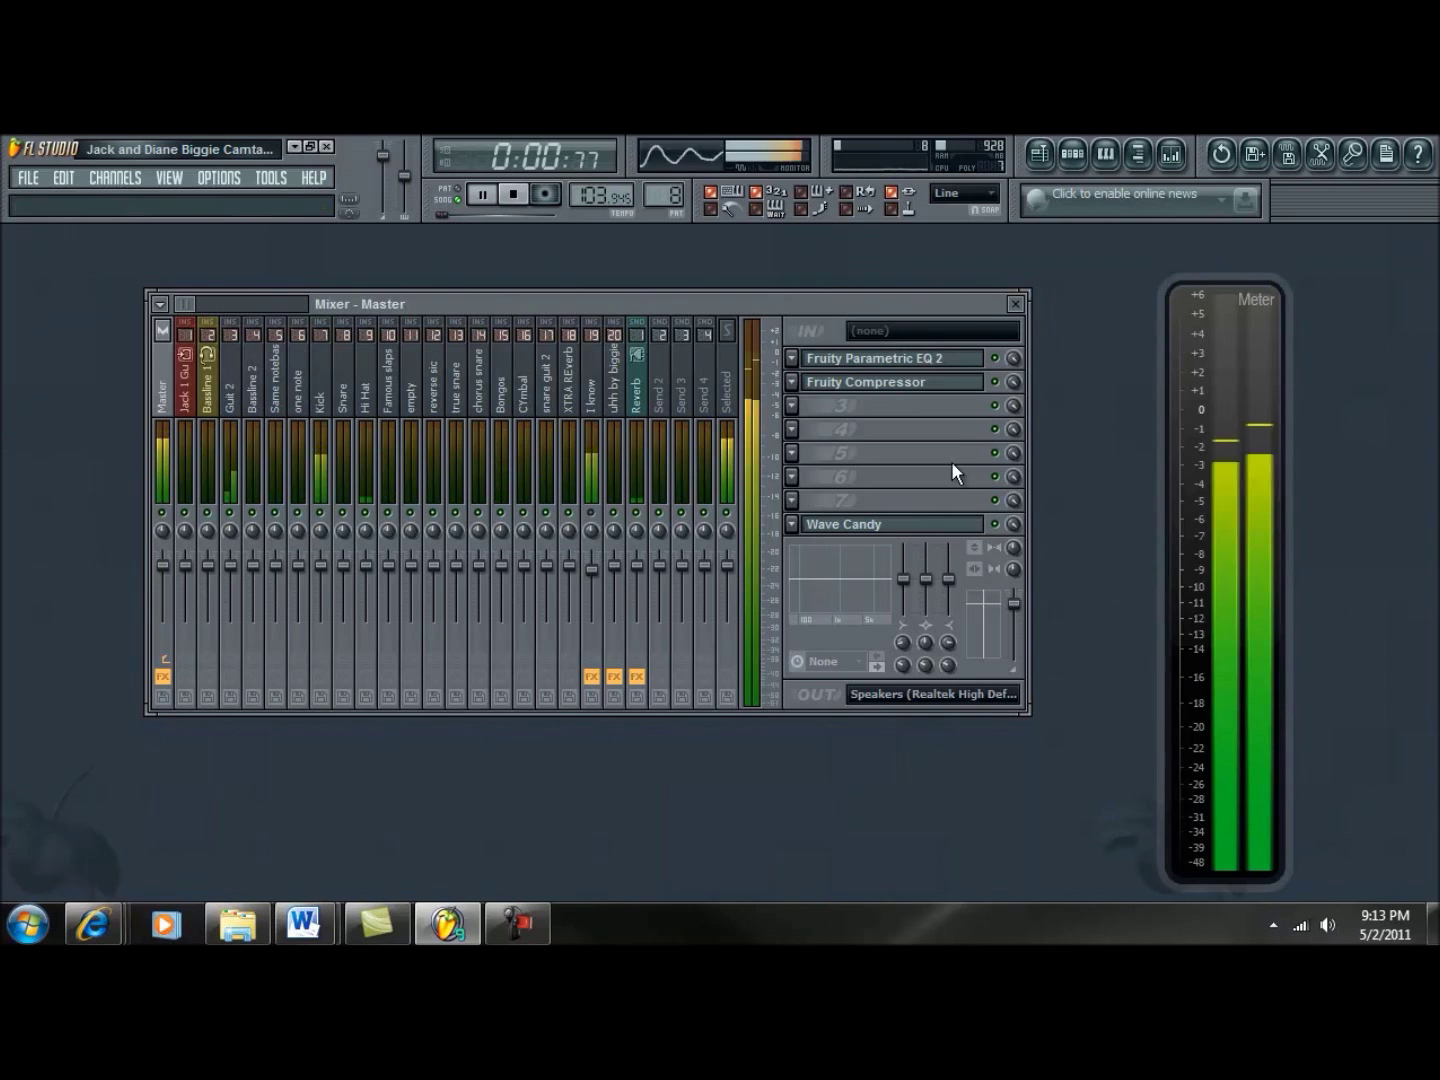
left_click(905, 384)
- Try a compressor threshold of -6.1 dB with the gain at 5.9 dB and at 1.6 dB
left_click_drag(358, 491, 357, 499)
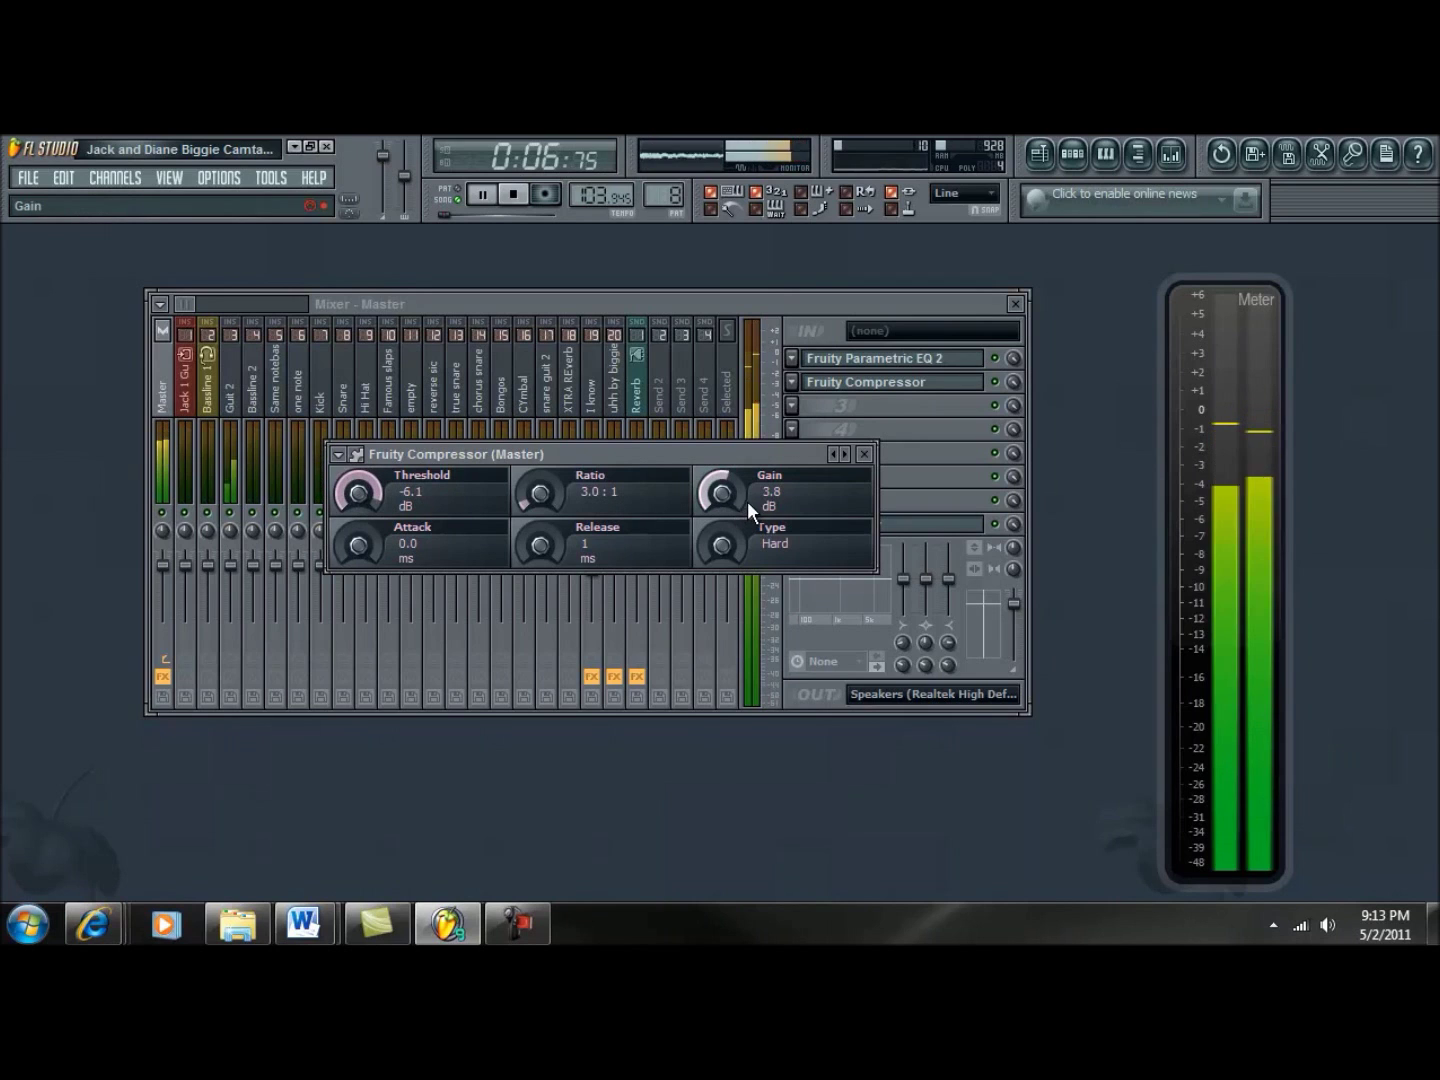
left_click_drag(729, 498, 727, 489)
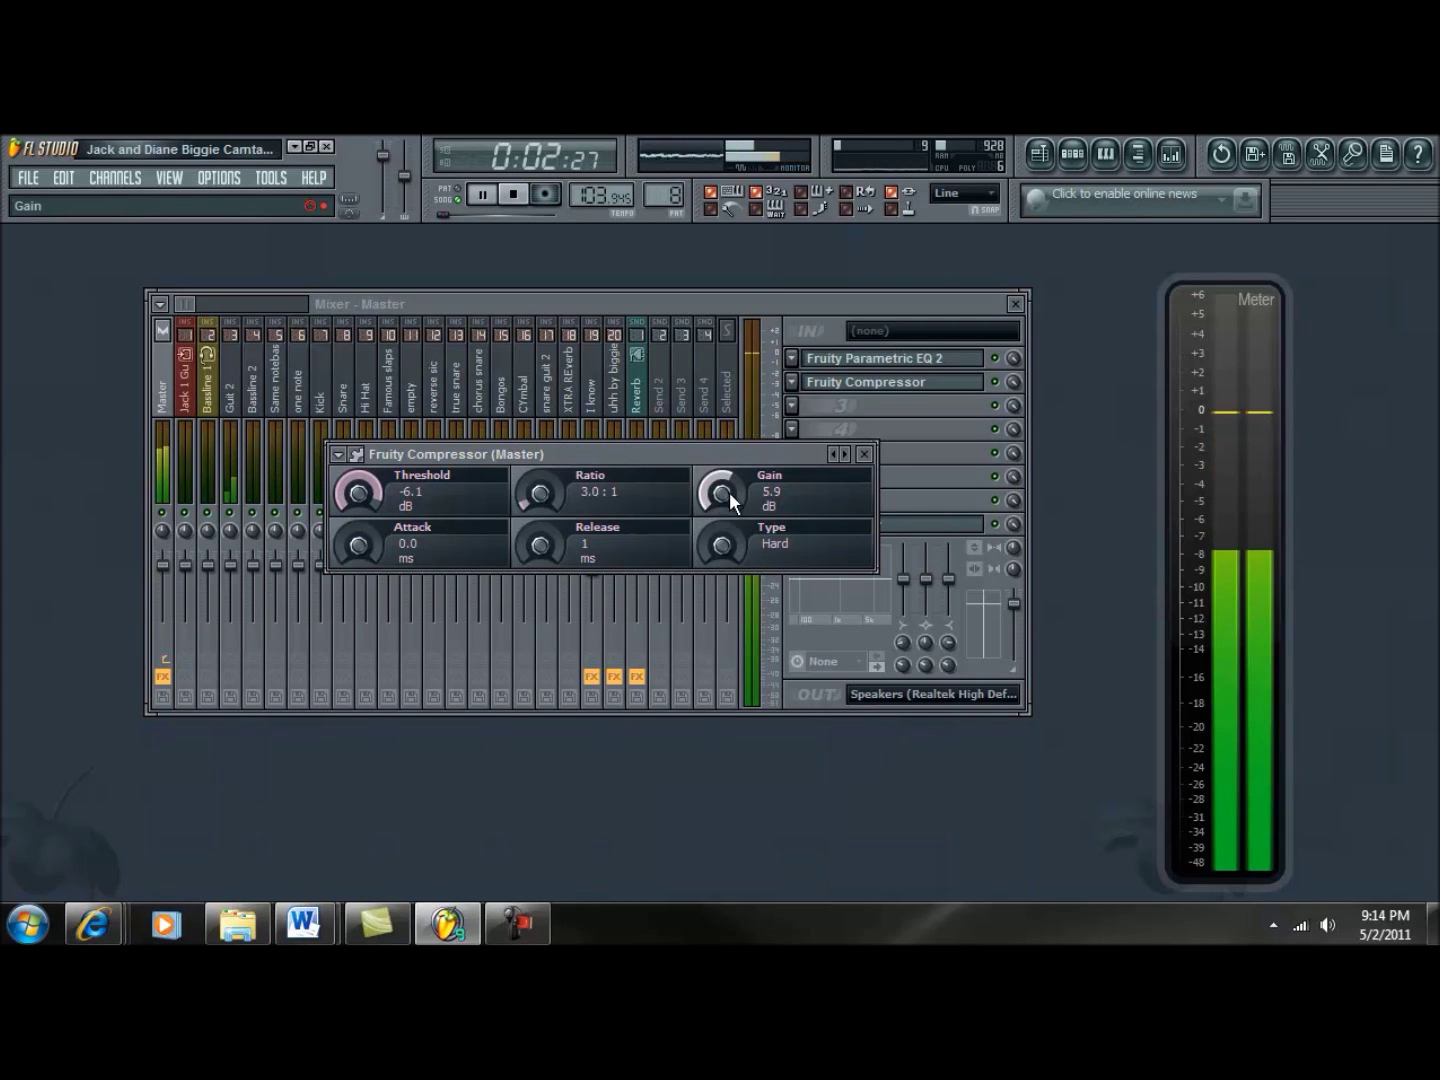
mouse_move(719, 493)
left_mouse_down()
mouse_move(722, 461)
mouse_move(721, 513)
left_mouse_up()
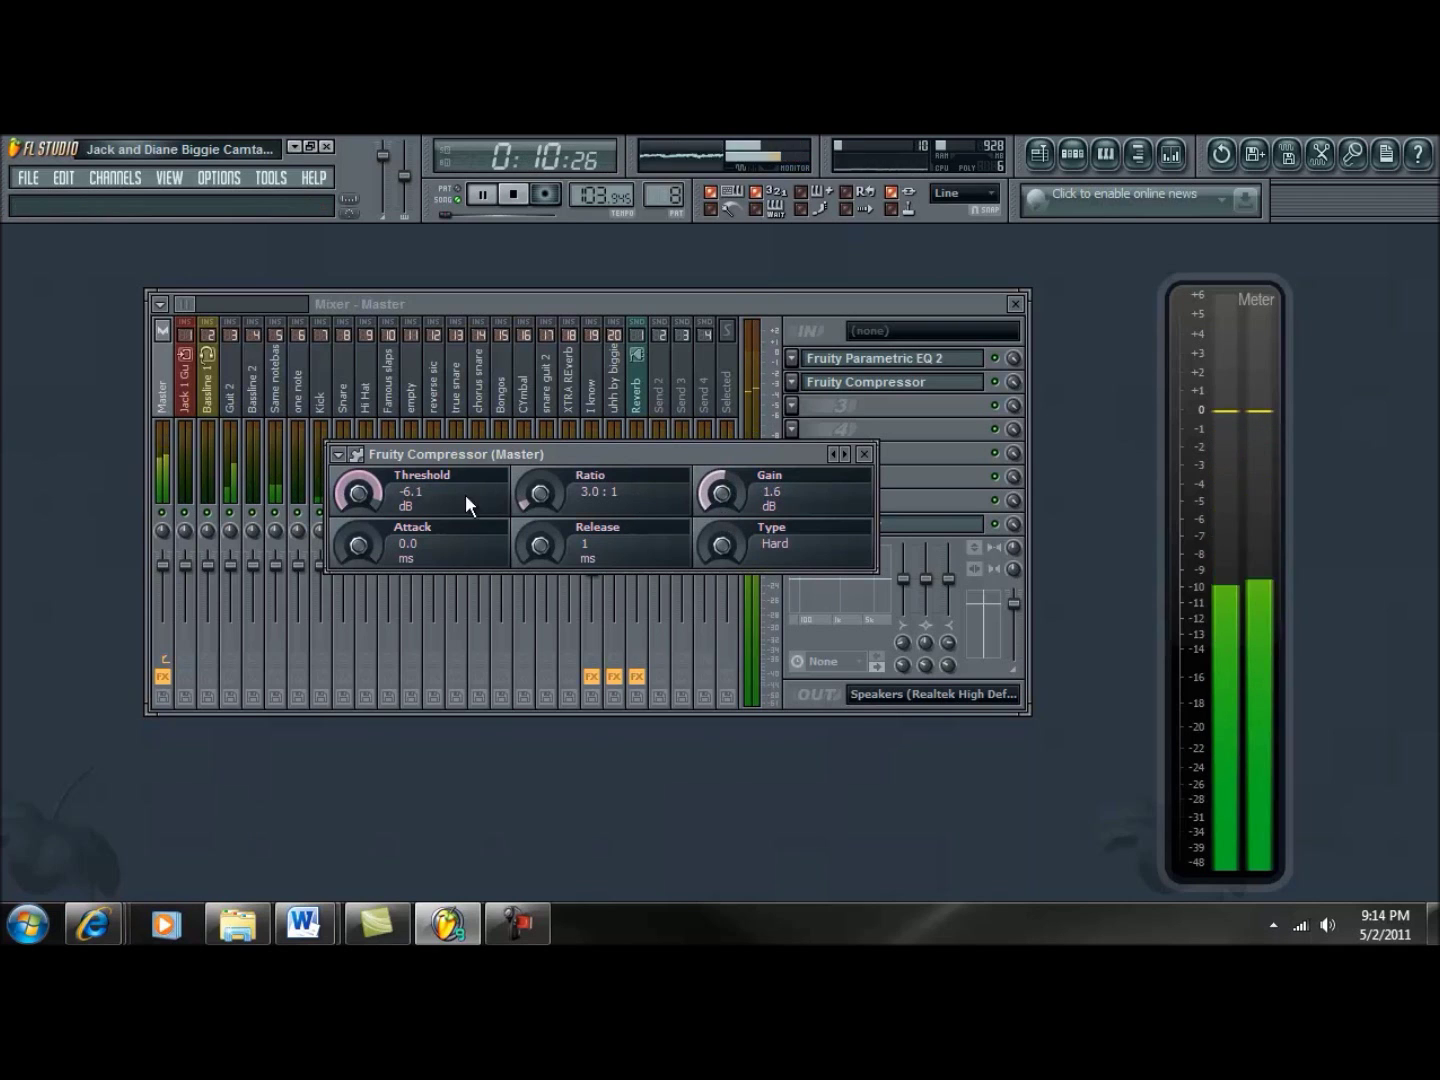
- Set Fruity Compressor's threshold to -4.7 dB and gain to 3.5 dB, and stop playback
left_click_drag(376, 488, 377, 480)
left_click_drag(738, 504, 731, 492)
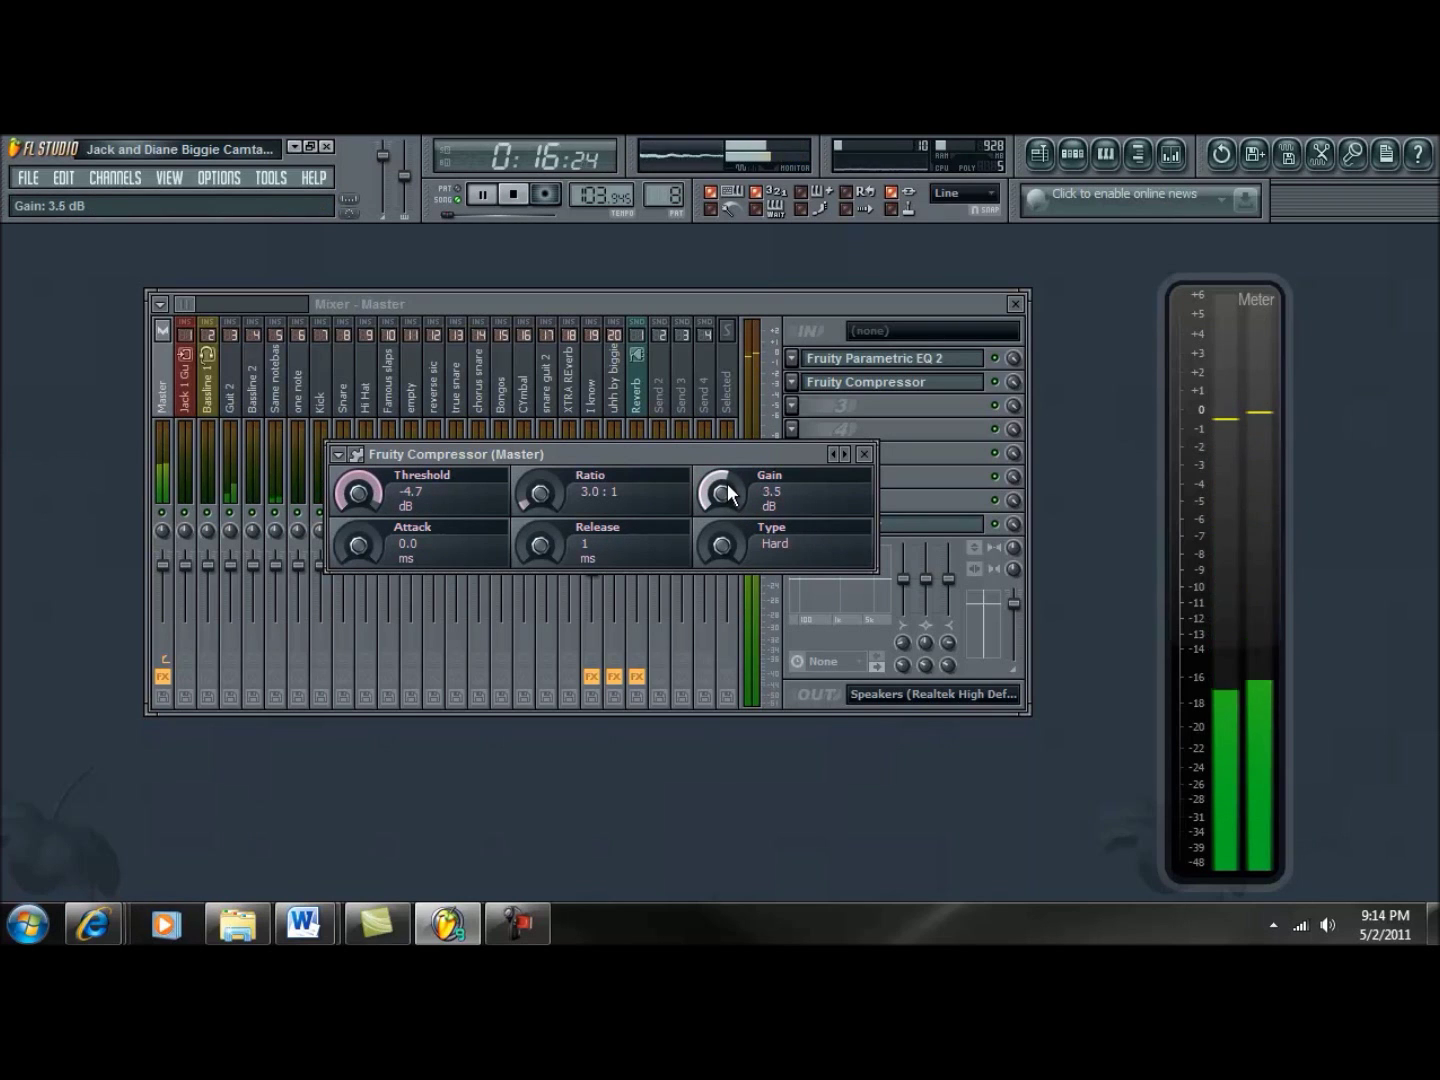
left_click_drag(727, 483, 726, 492)
left_click(515, 196)
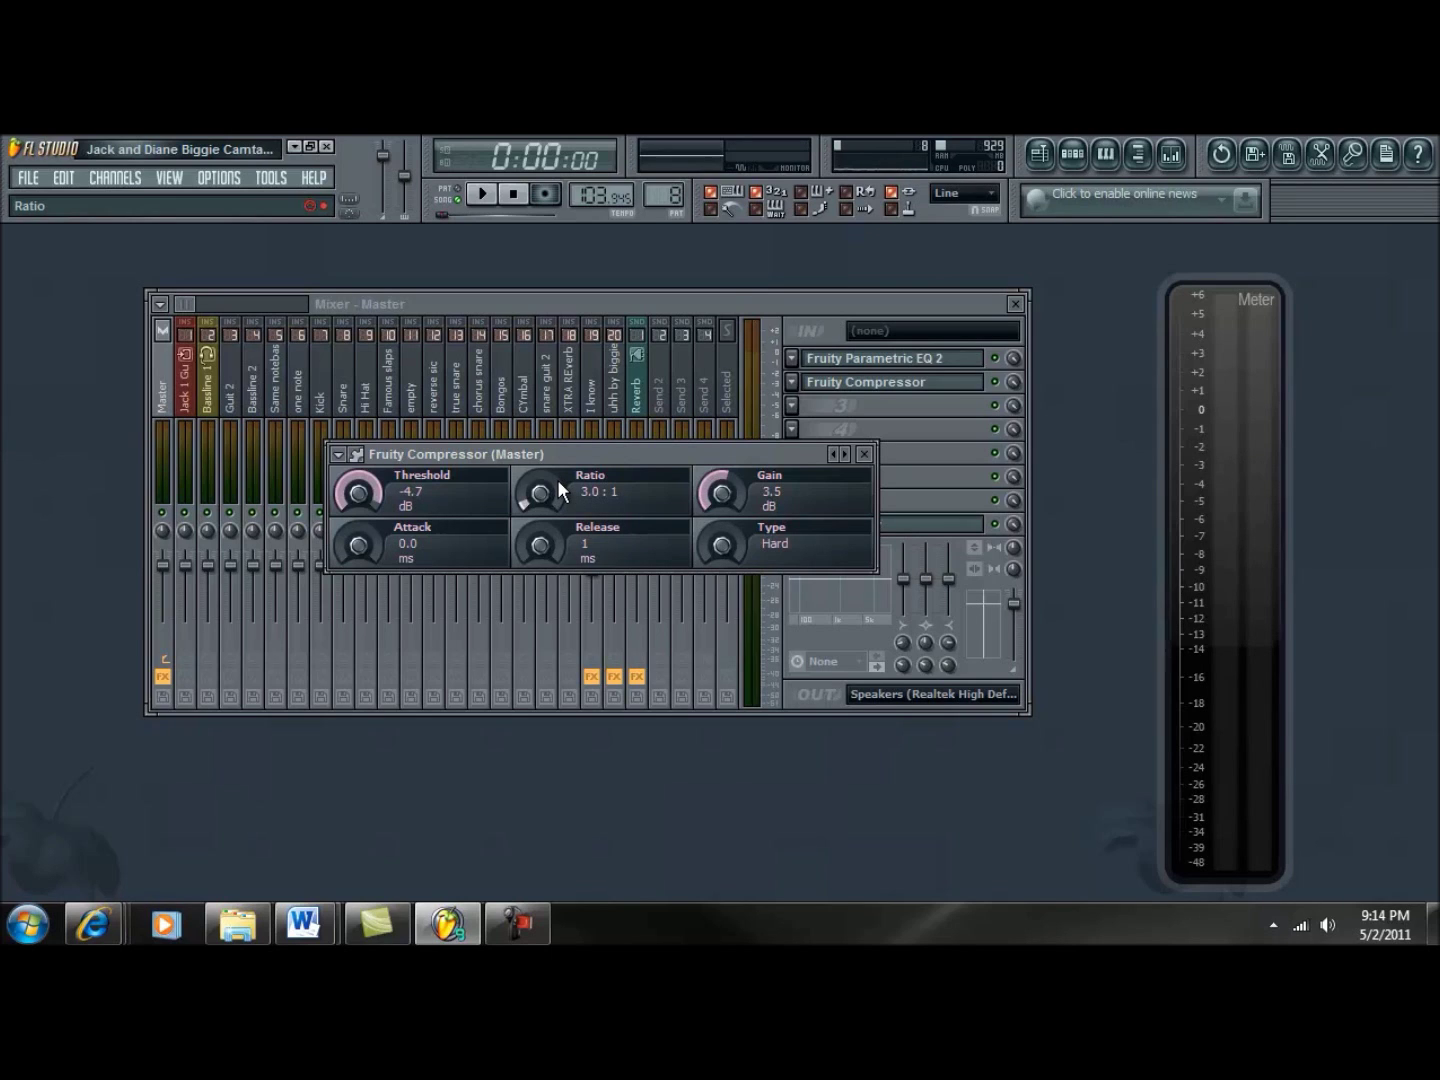
- Close the compressor window and remove Fruity Compressor and Fruity Parametric EQ 2 from the Master track's effect slots
left_click(867, 454)
left_click(792, 383)
mouse_move(818, 407)
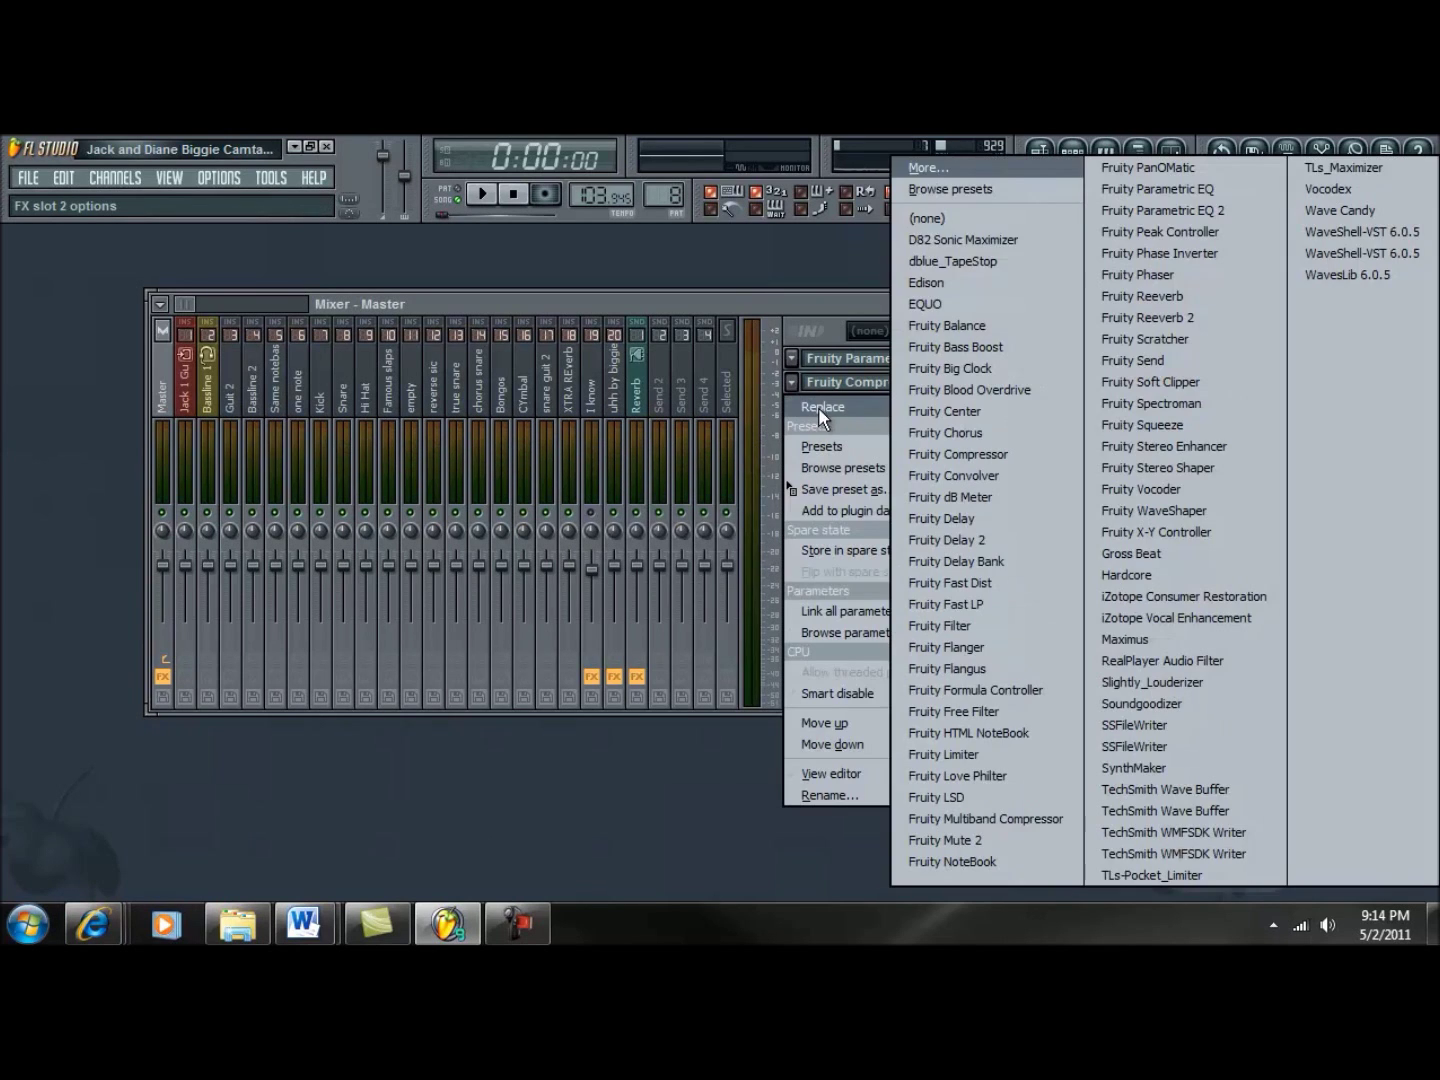
left_click(930, 220)
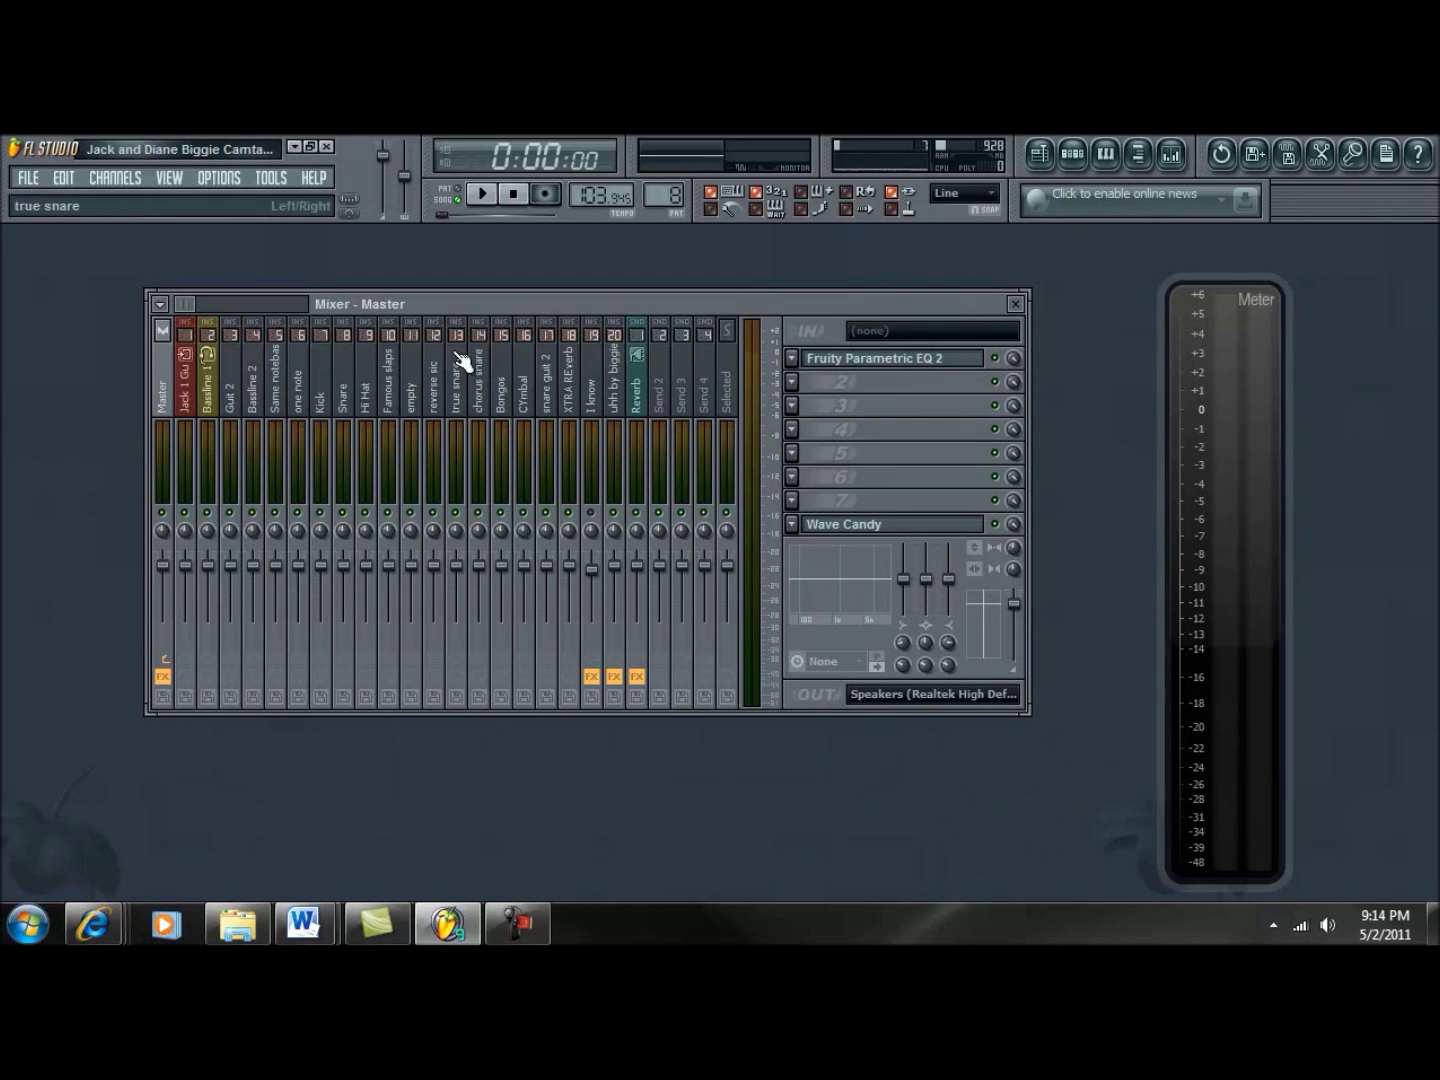
left_click(792, 358)
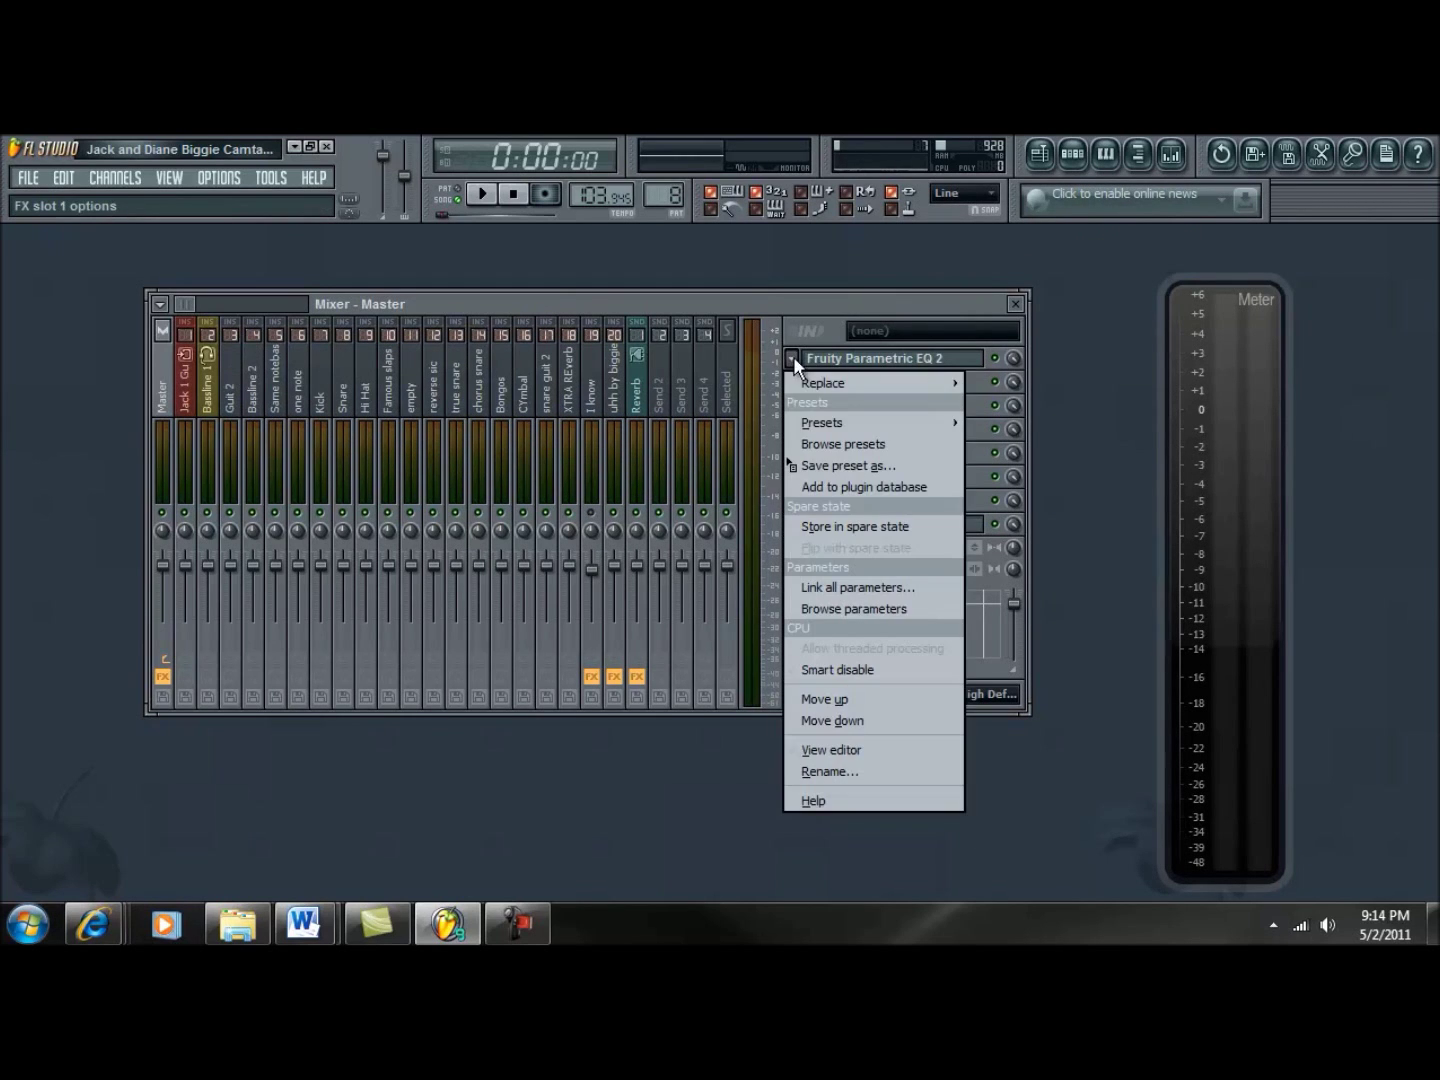
mouse_move(828, 382)
left_click(1007, 220)
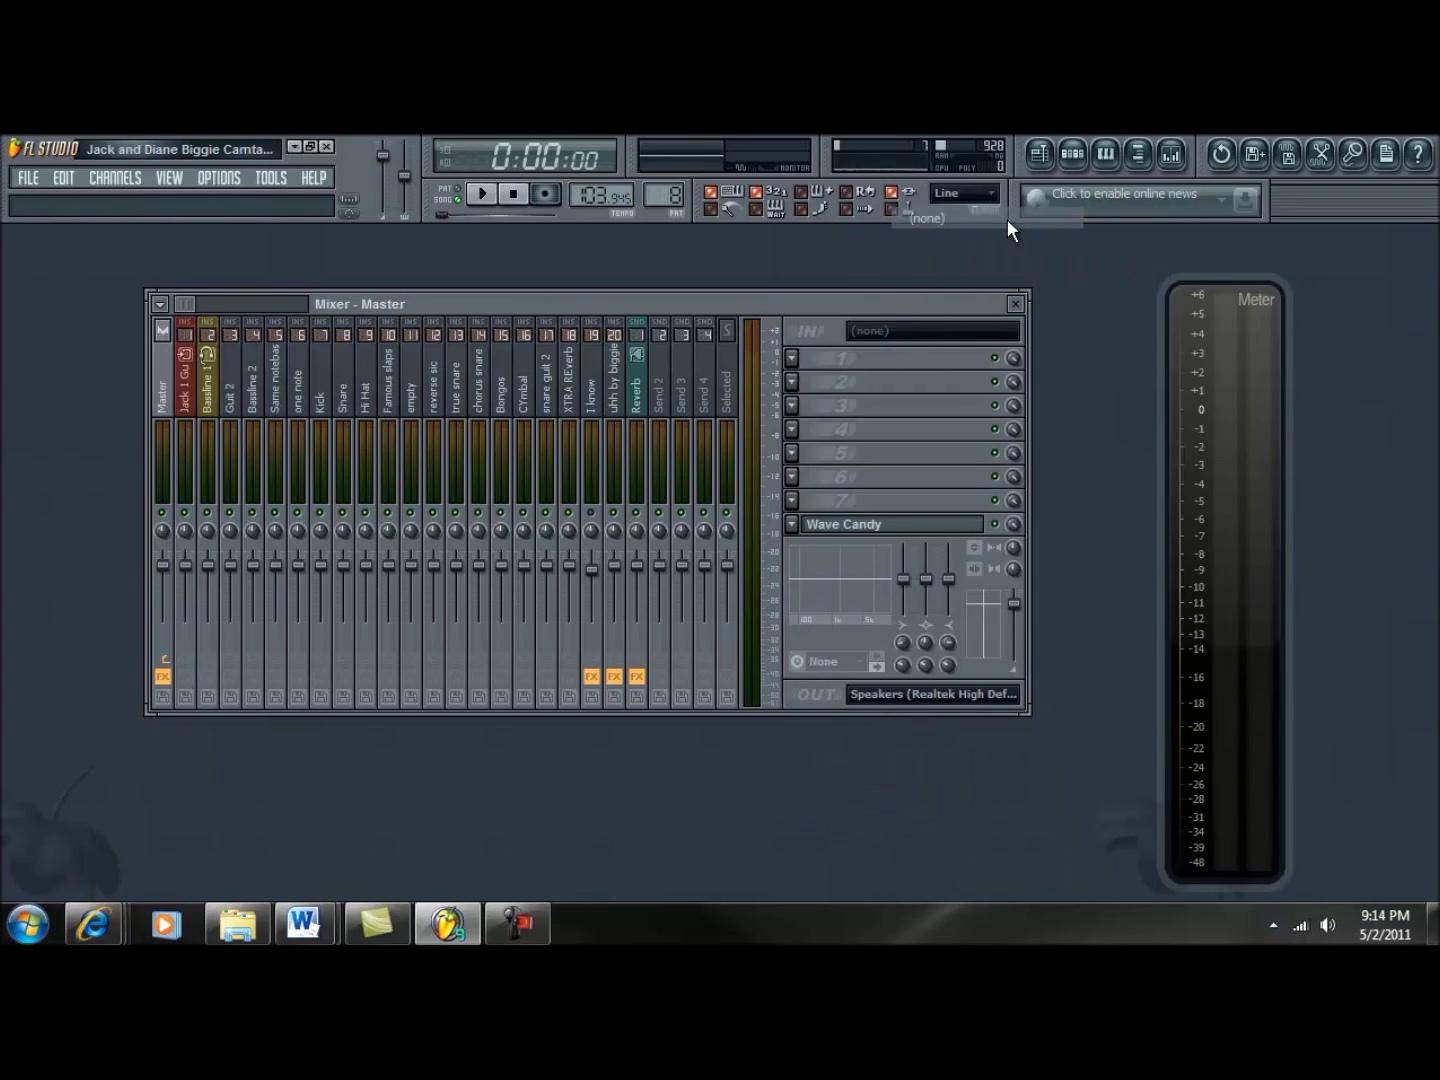
- Load Soundgoodizer into the Master track's first effect slot and position its window over the Mixer
left_click(795, 359)
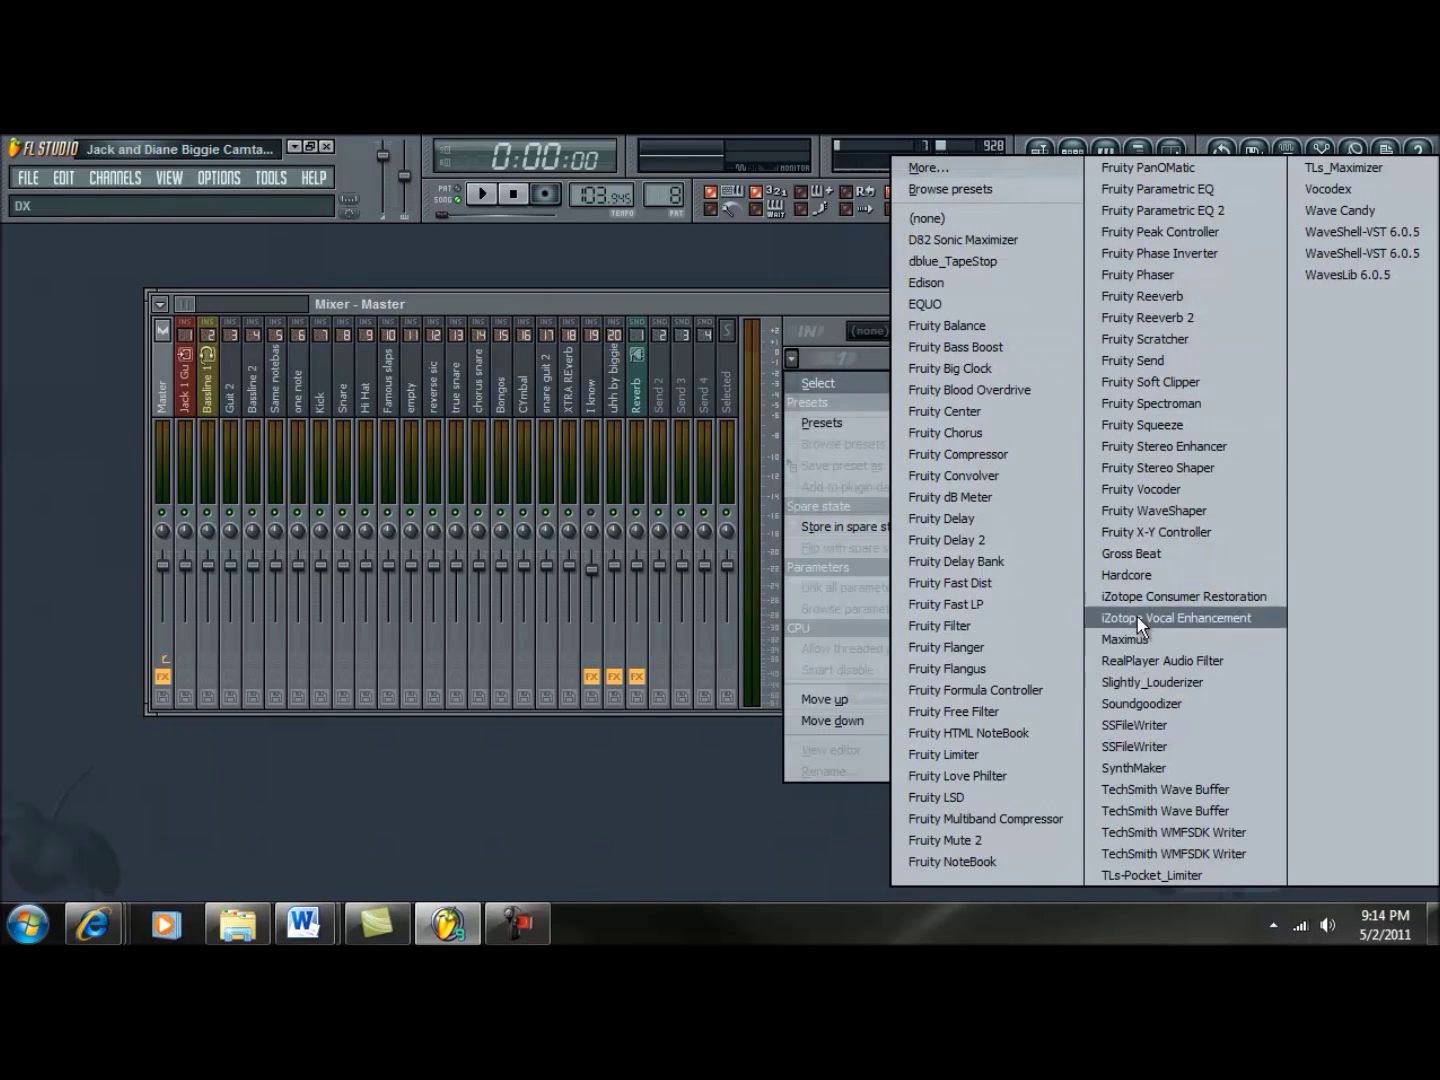
left_click(1119, 705)
left_click_drag(347, 378, 607, 307)
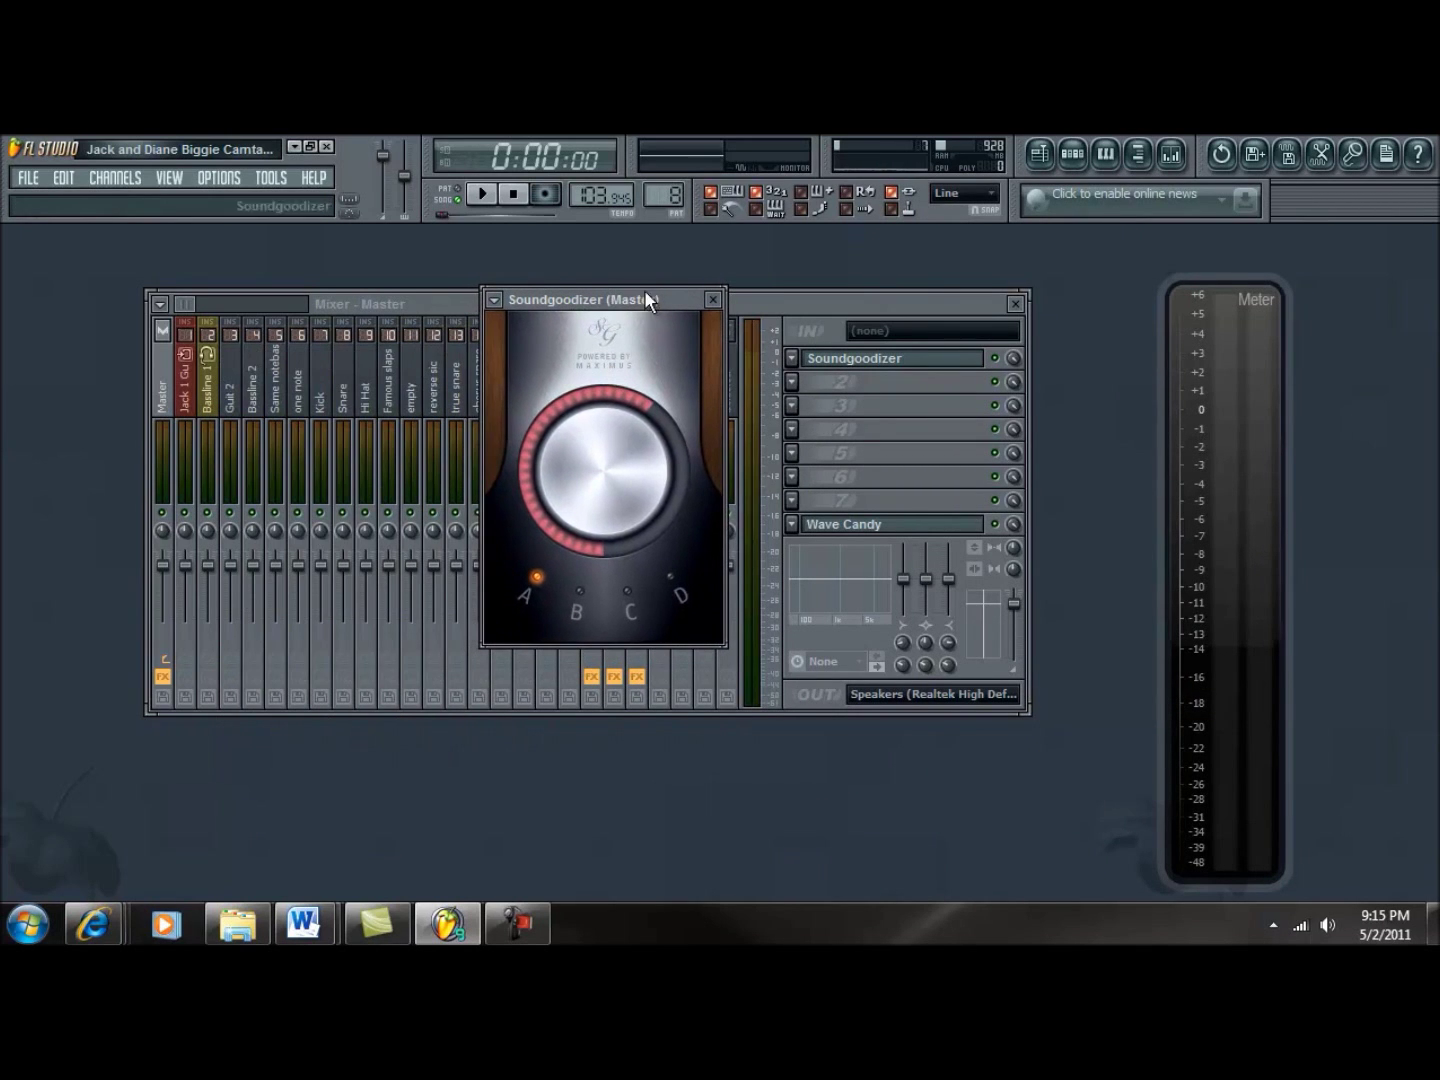
scroll(596, 546, "up", 5)
- Start playback with Soundgoodizer bypassed, move the Mixer window lower, and bring Soundgoodizer's window to the front
left_click(900, 357)
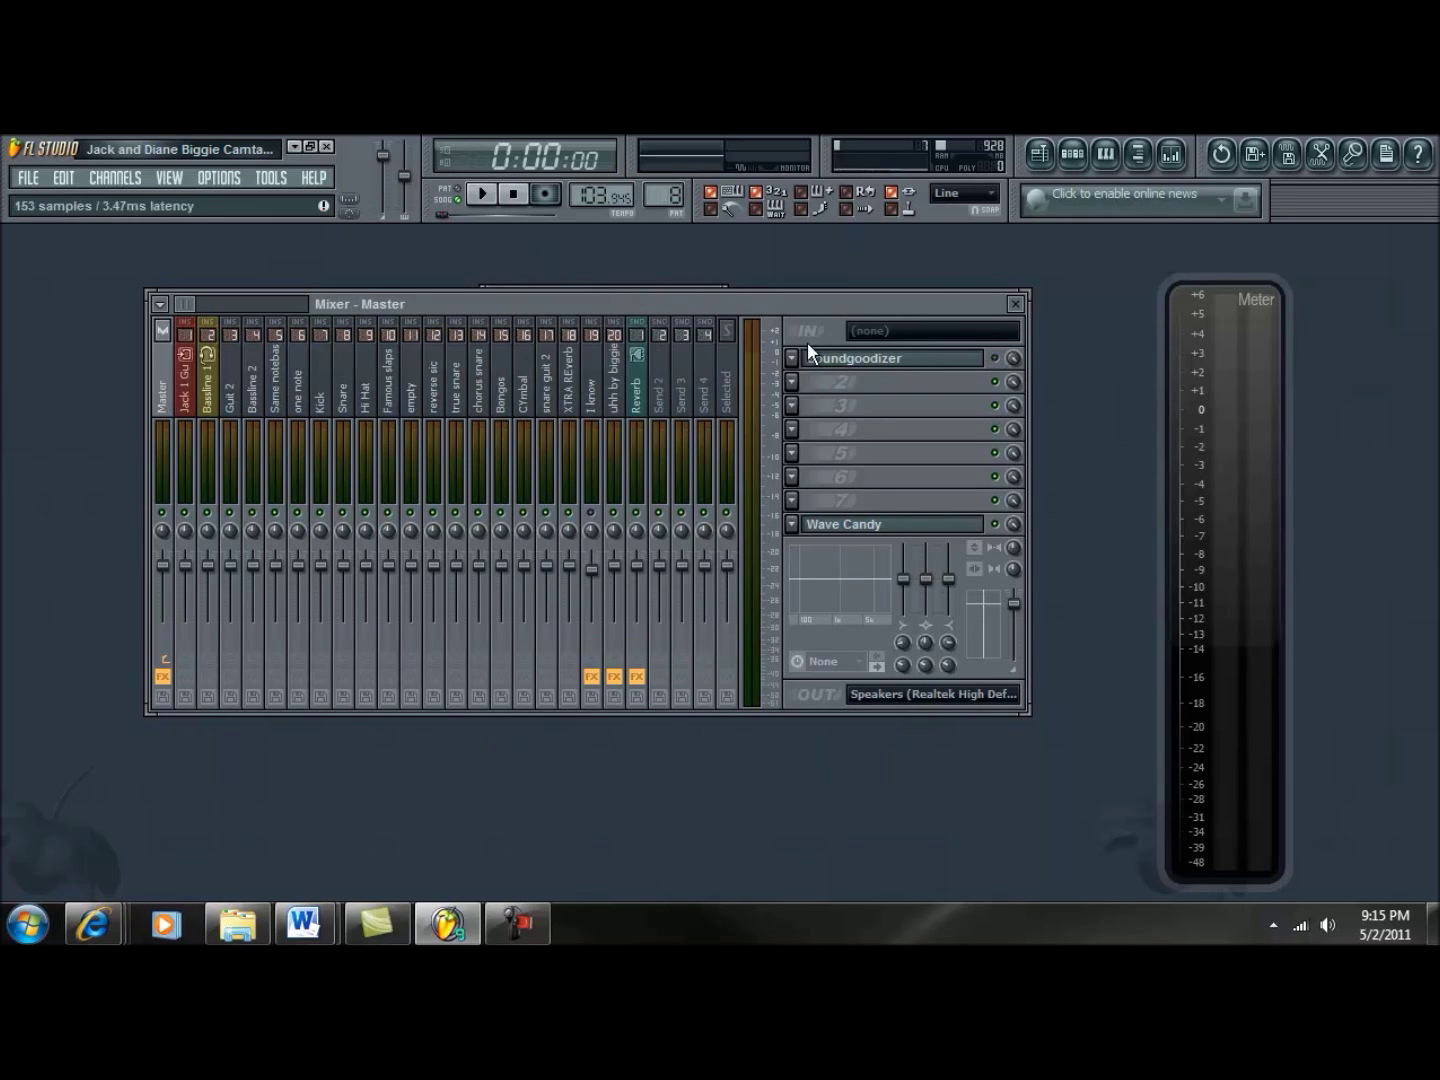
left_click(481, 196)
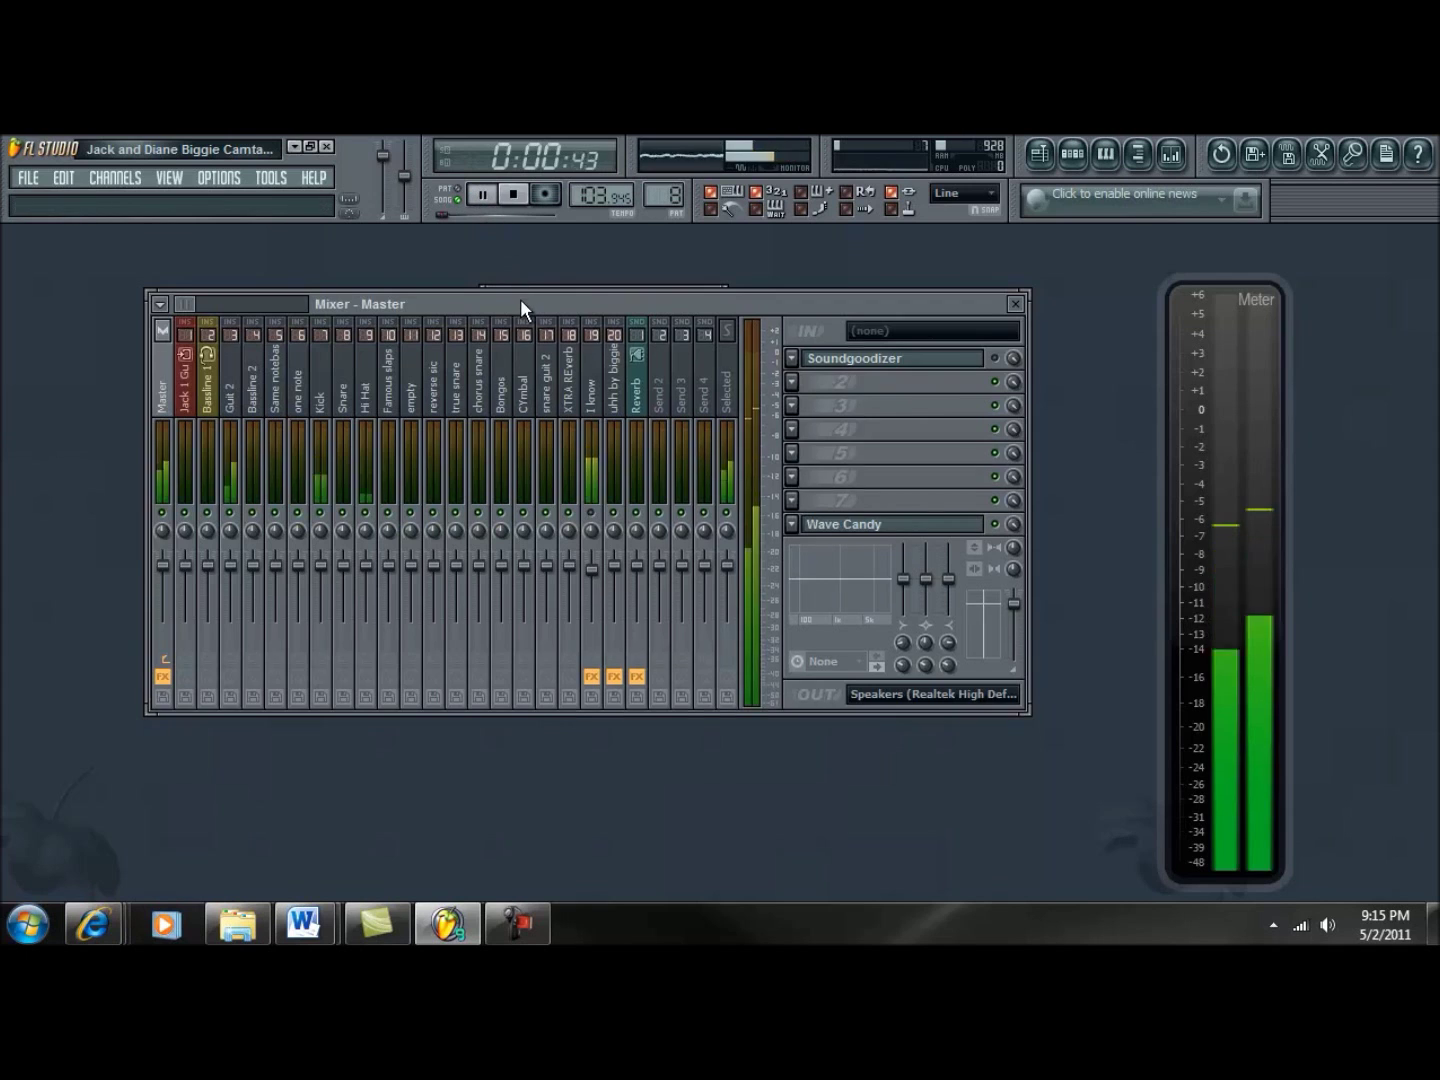
left_click_drag(520, 299, 518, 345)
left_click(547, 298)
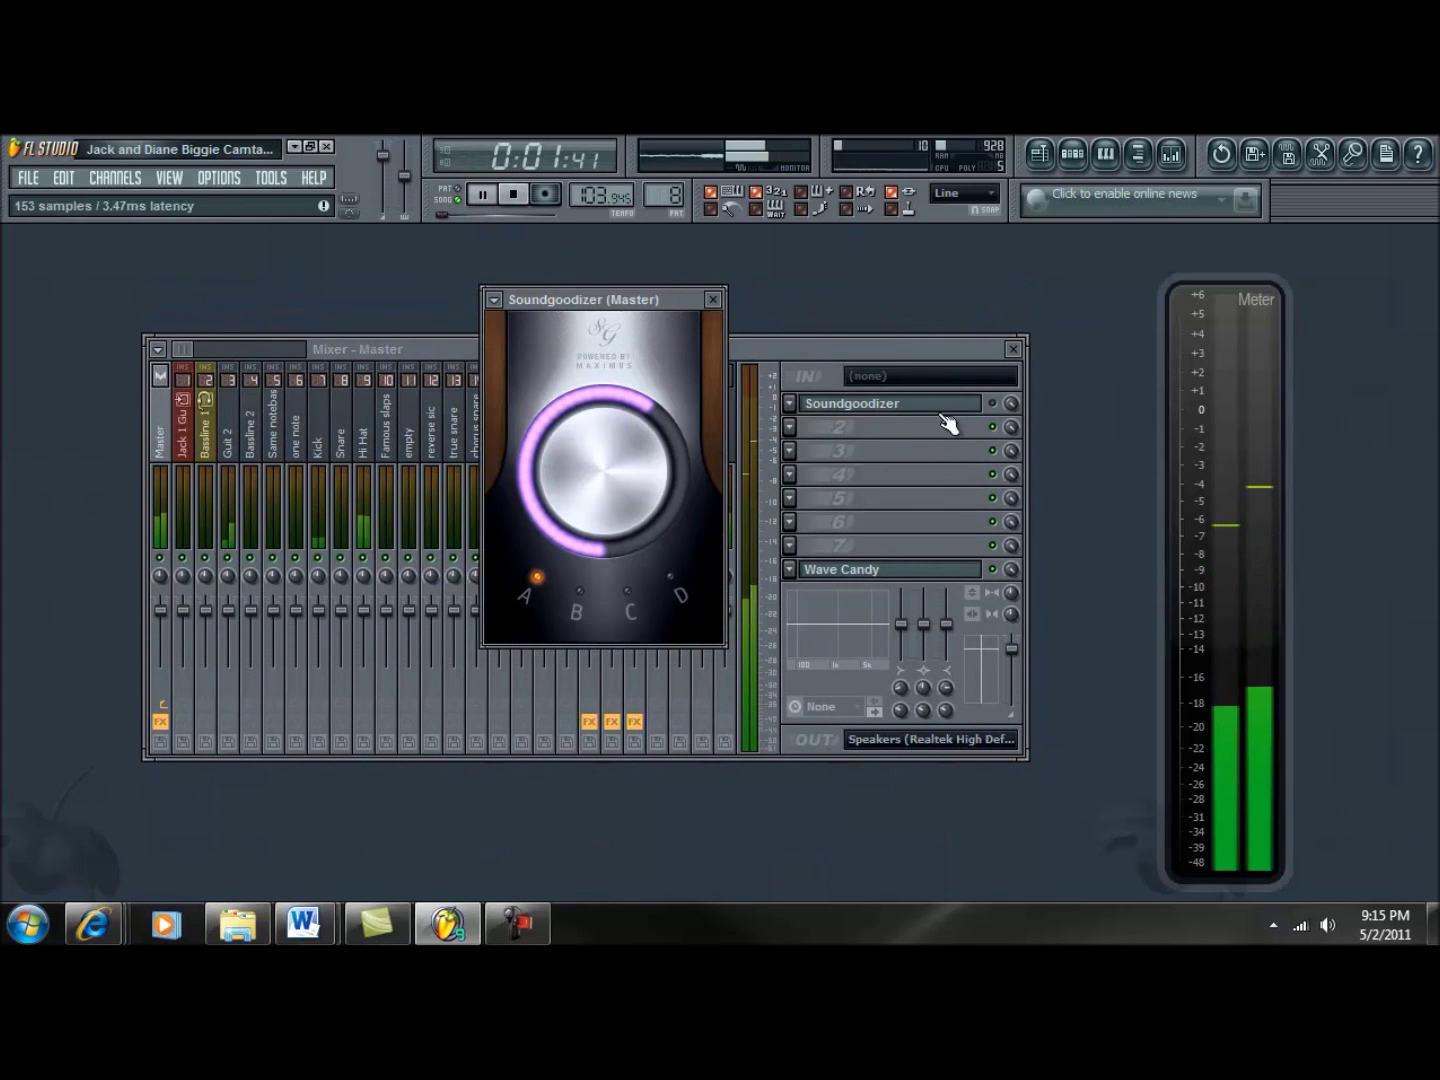
- Enable Soundgoodizer on the Master track and lower its amount to about a quarter, keeping mode A
left_click(993, 404)
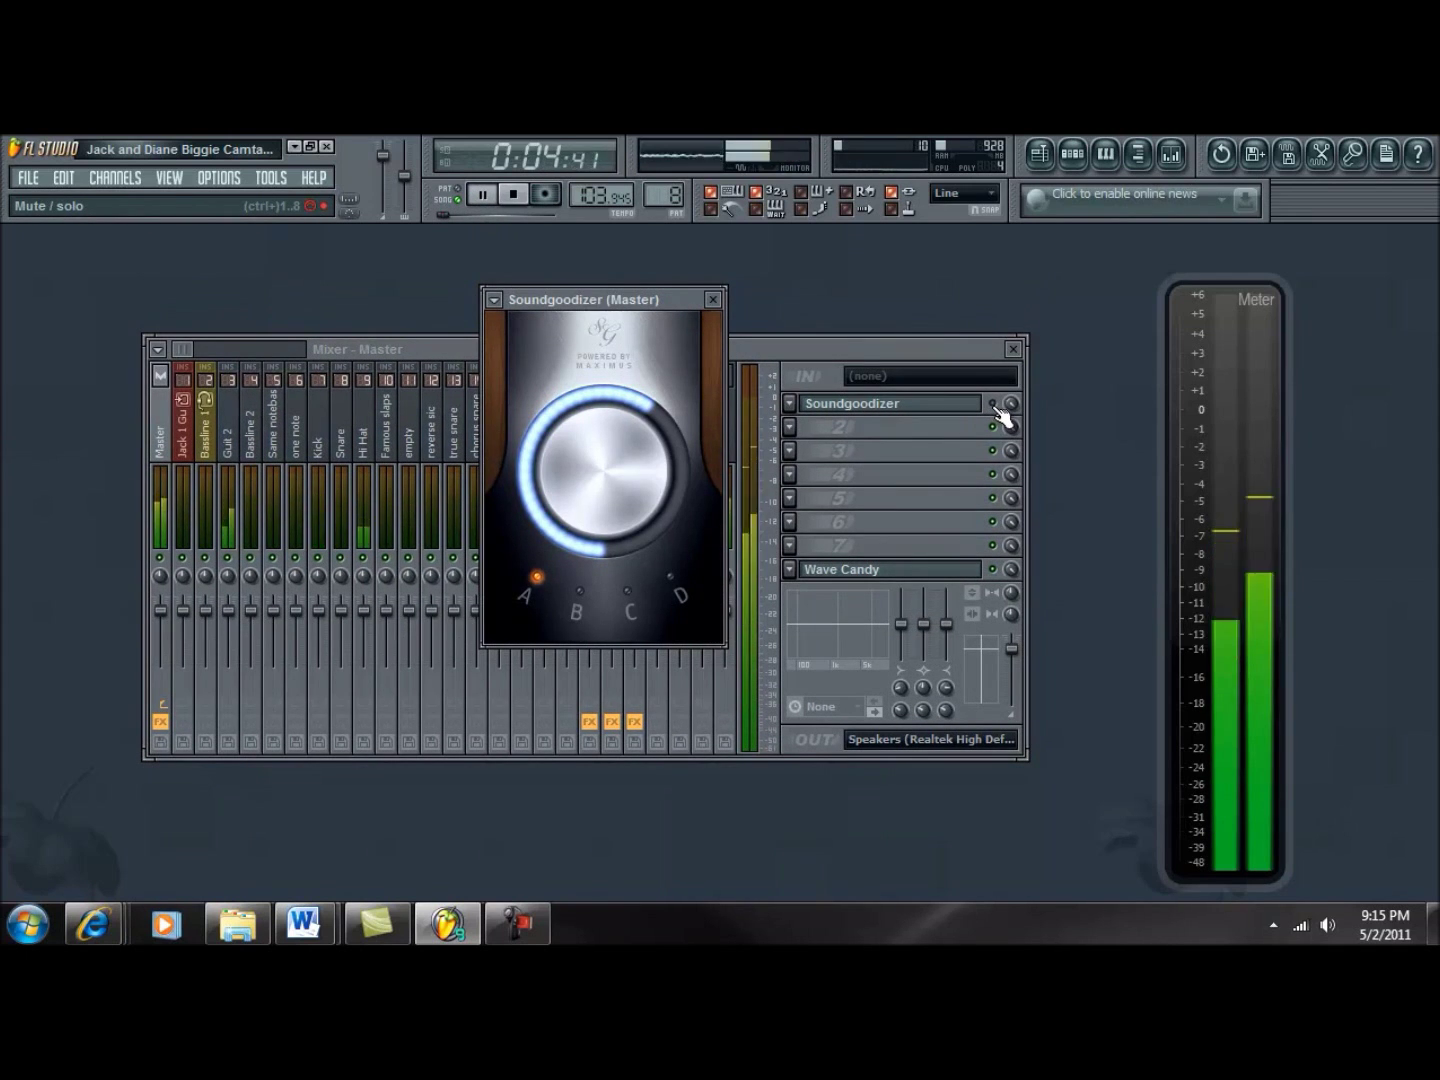
left_click(995, 406)
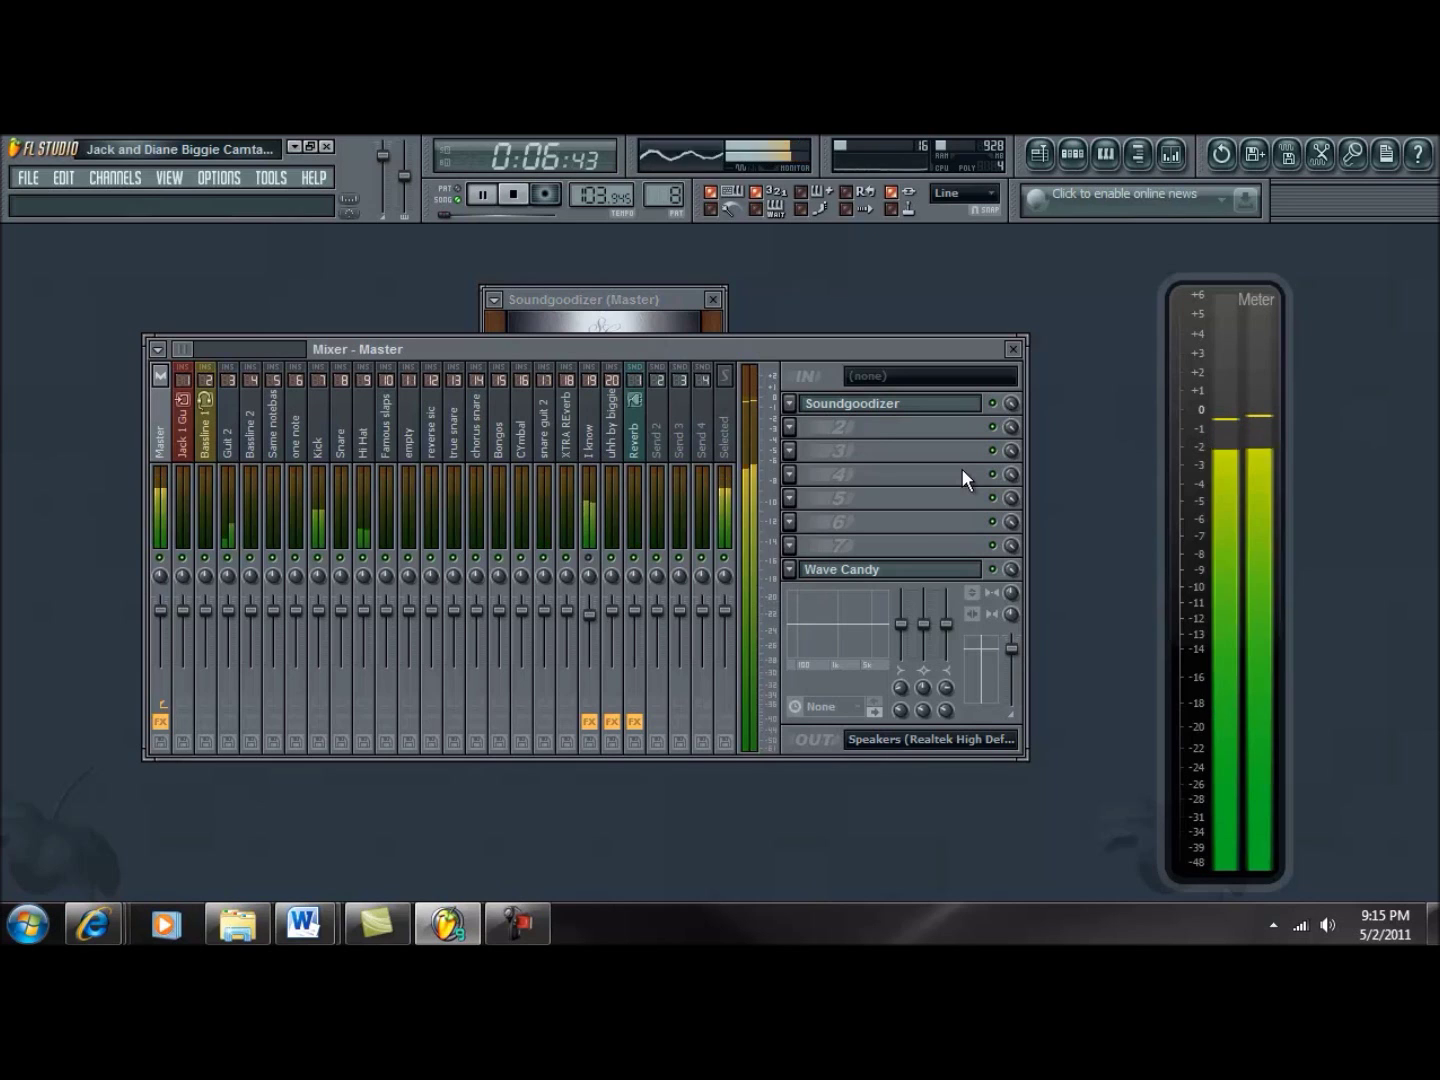
left_click(643, 316)
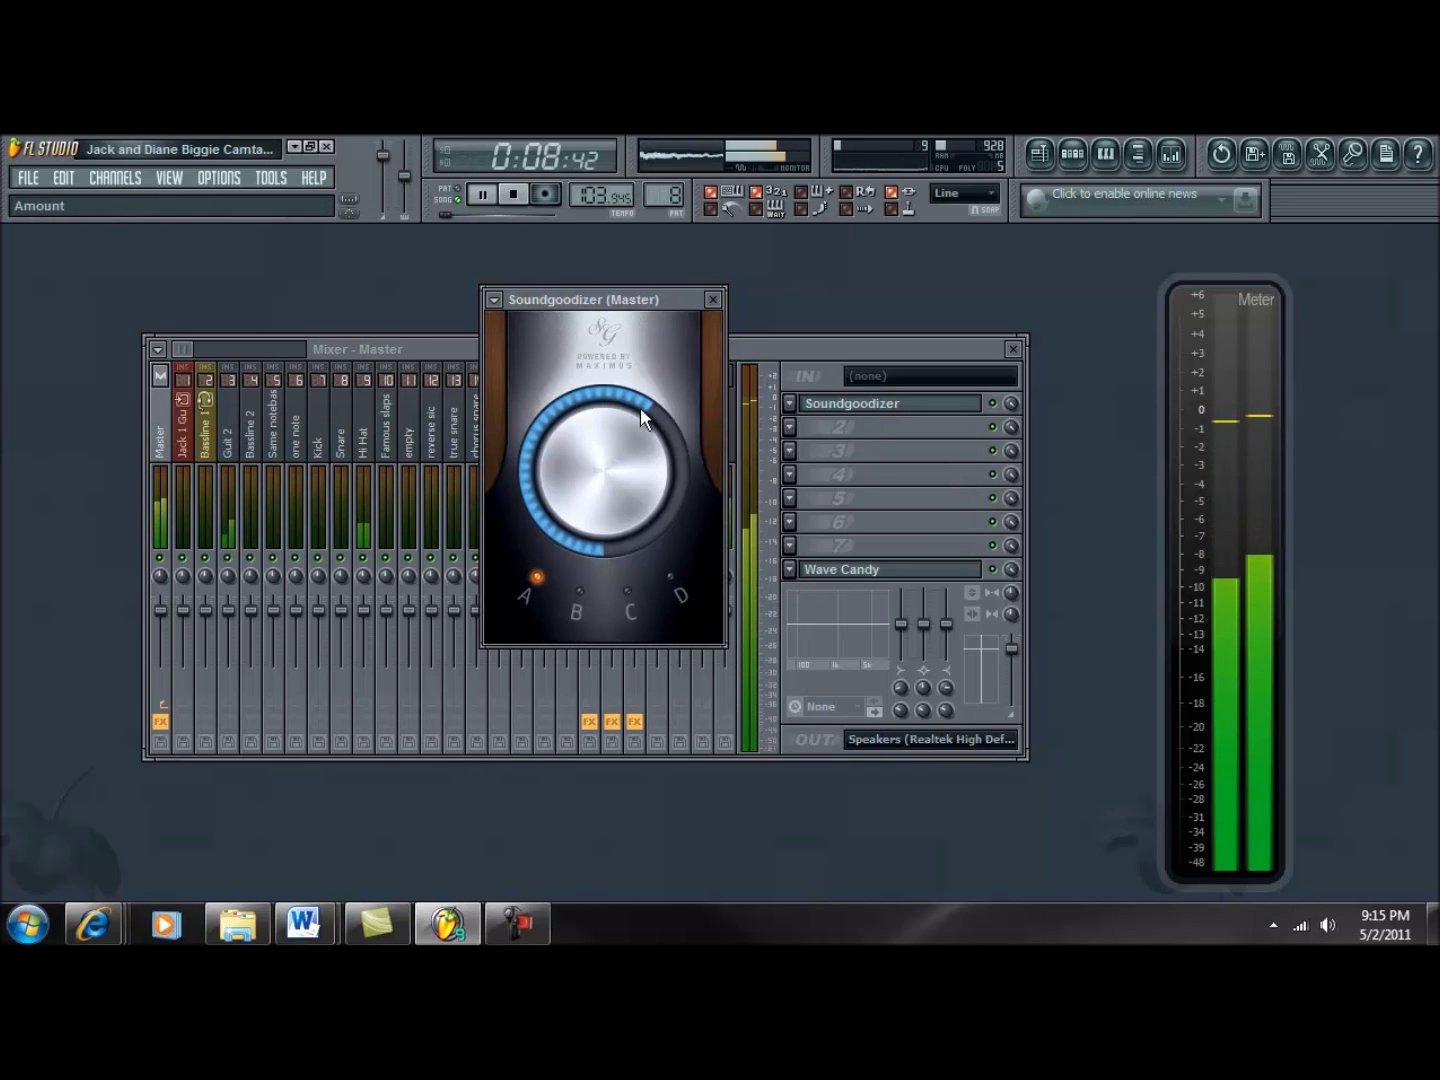
left_click_drag(630, 403, 334, 603)
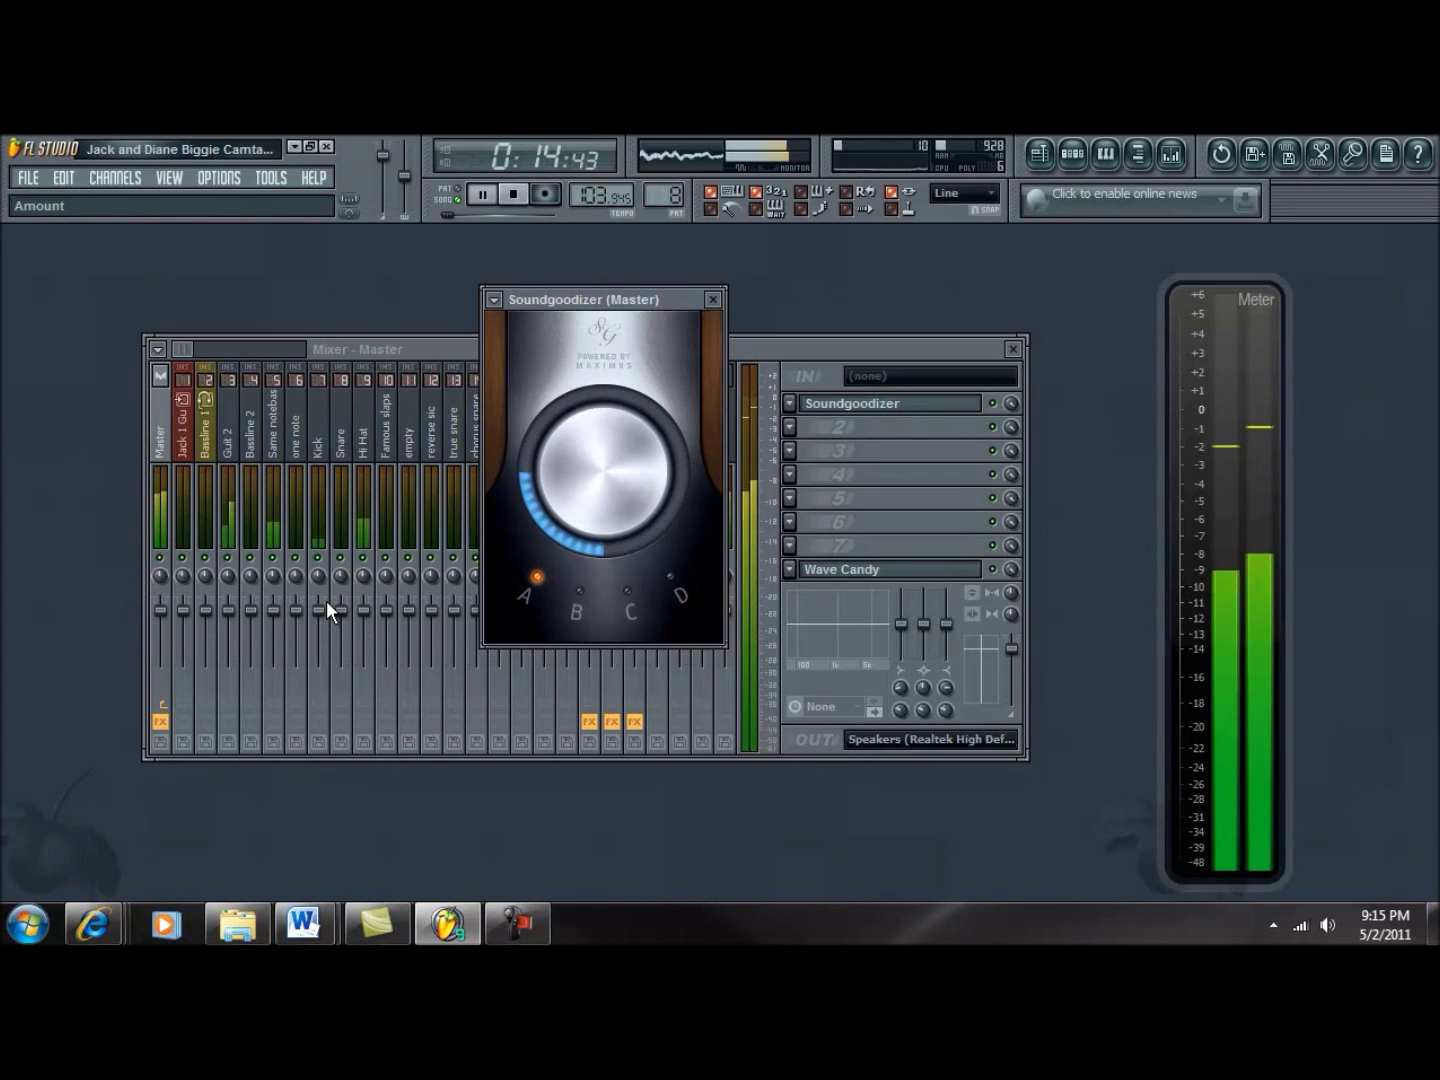
- Compare the song with Soundgoodizer bypassed and enabled on the Master track, stop playback, and bring Soundgoodizer's window back over the Mixer
left_click(993, 404)
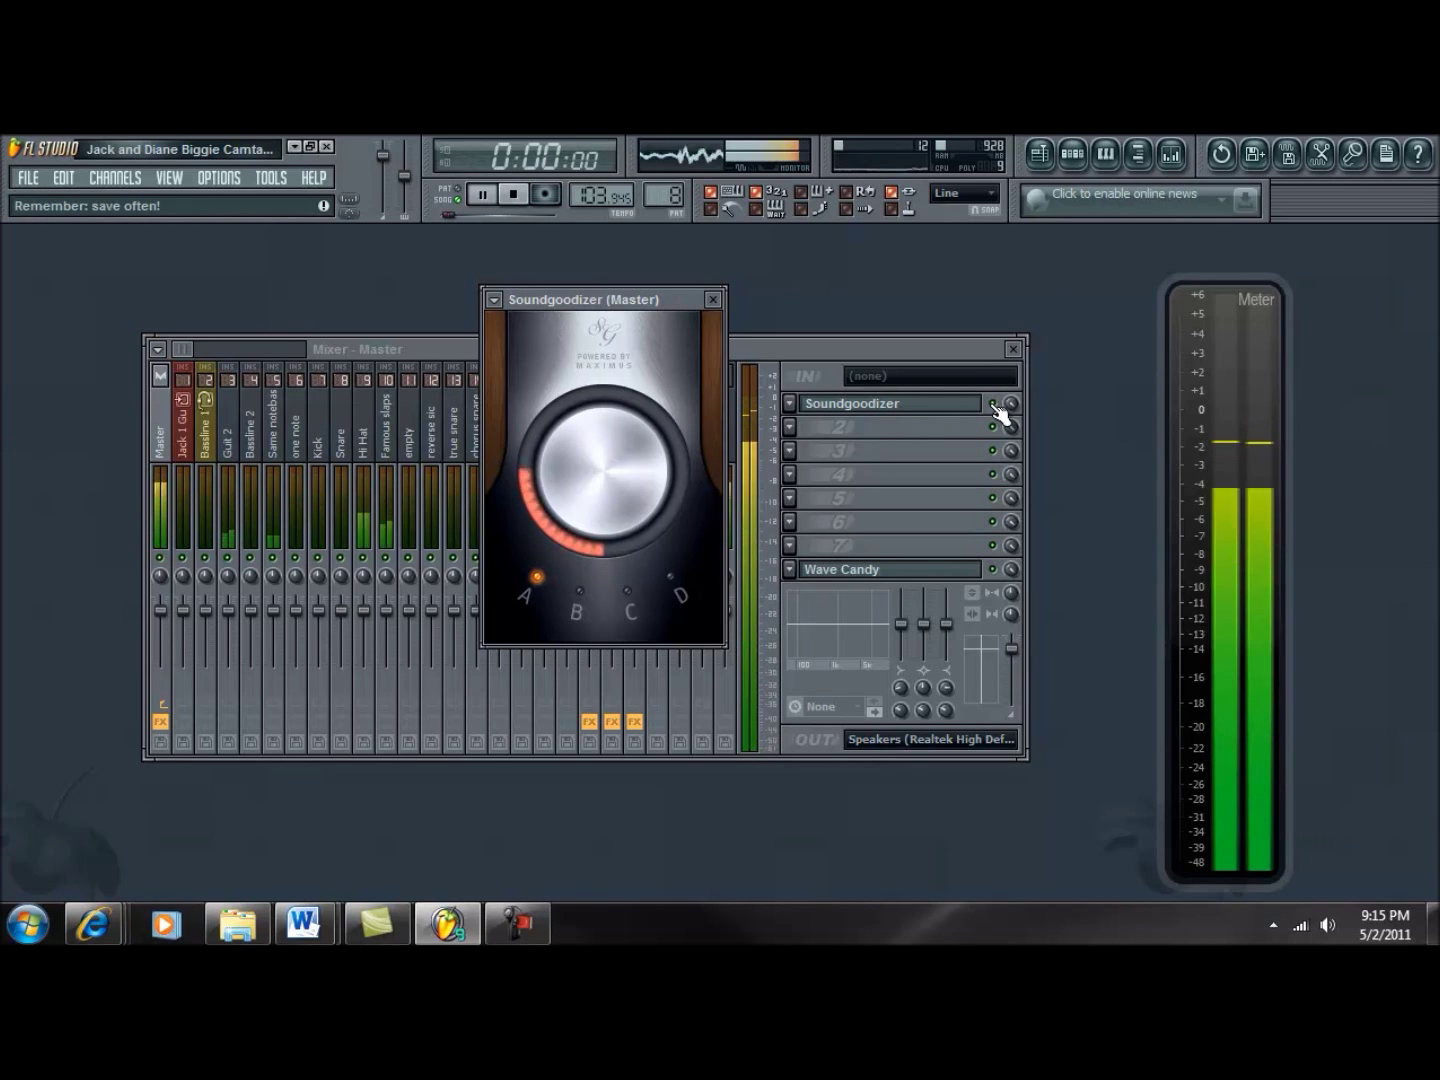
left_click(997, 409)
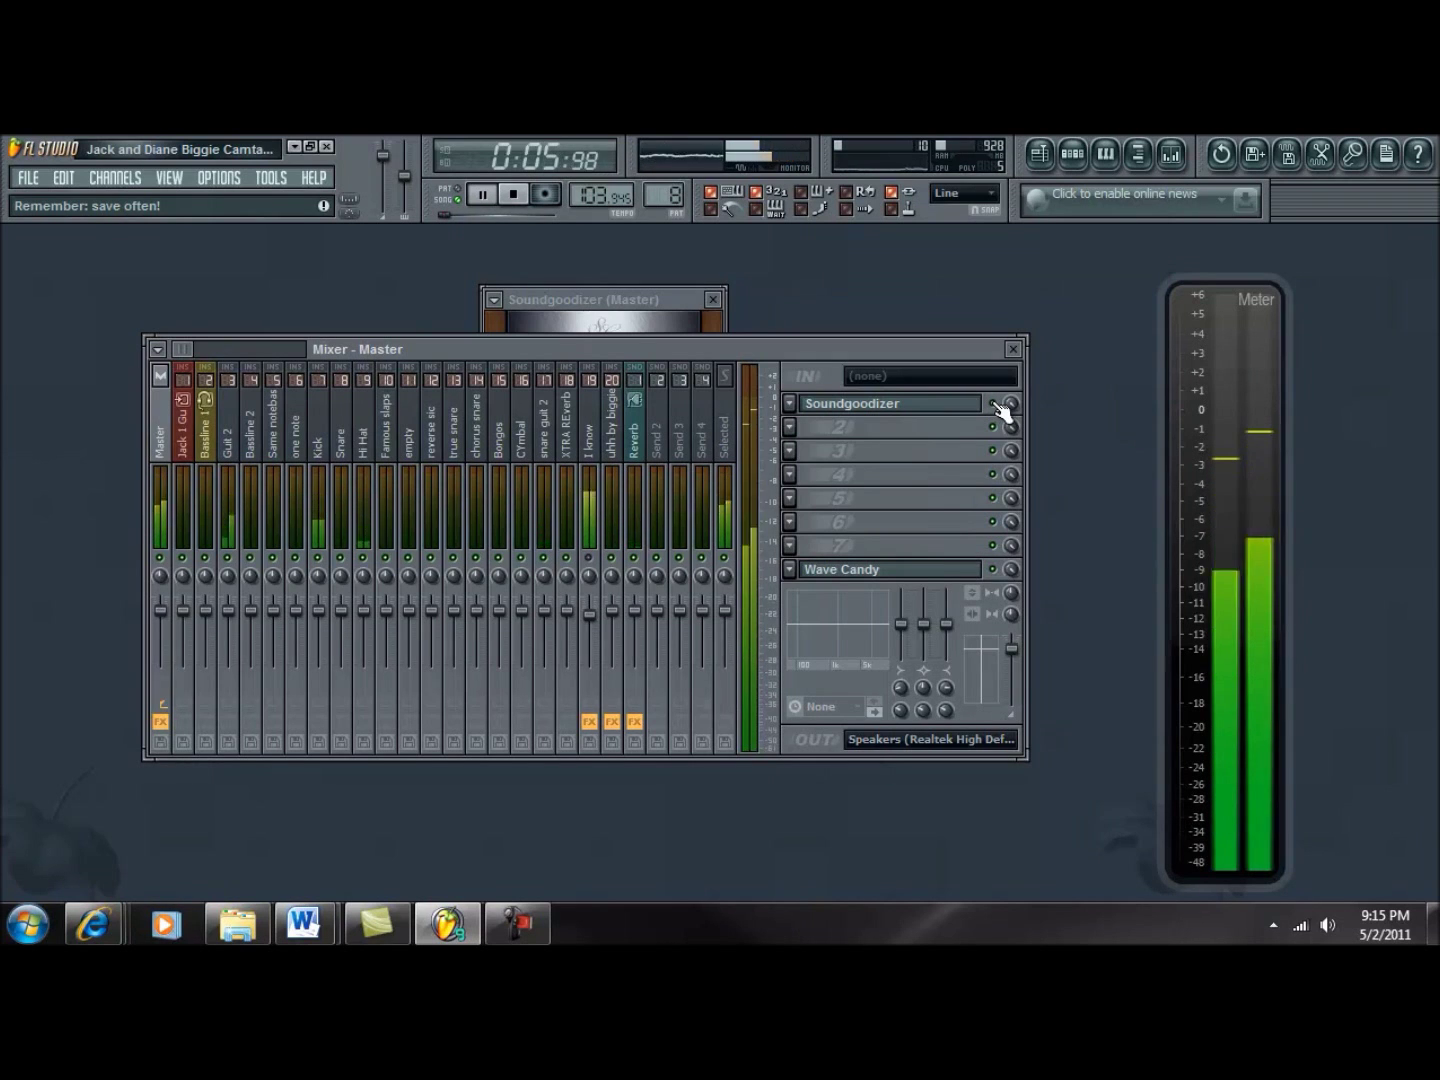
left_click(527, 195)
double_click(566, 300)
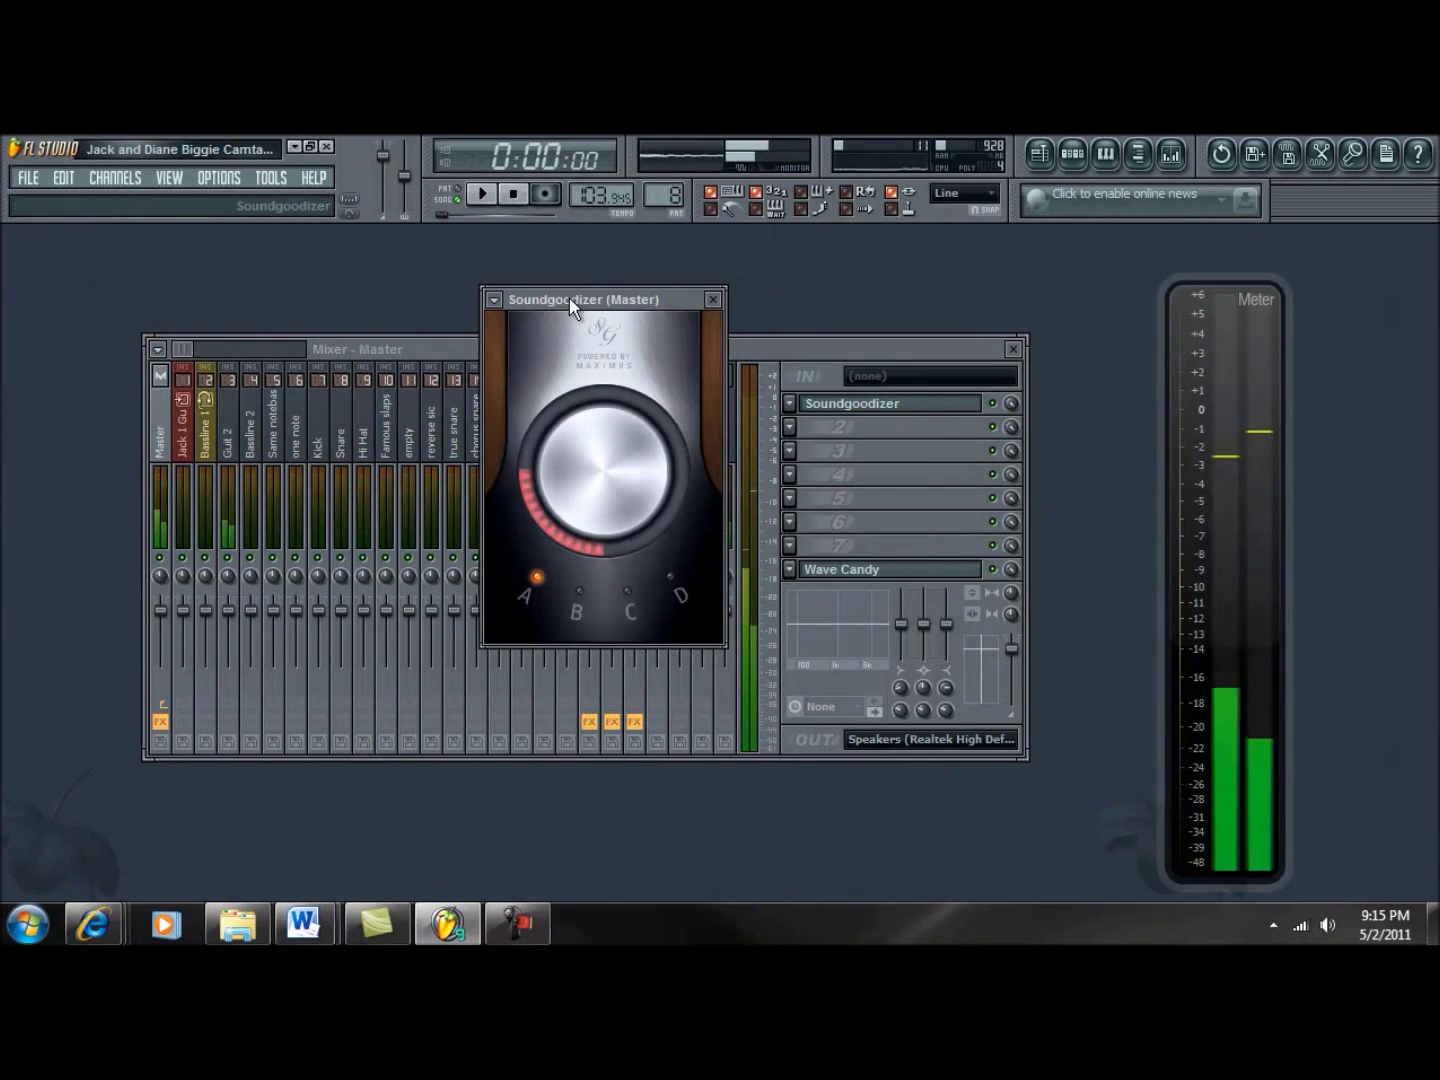
left_click_drag(566, 300, 517, 314)
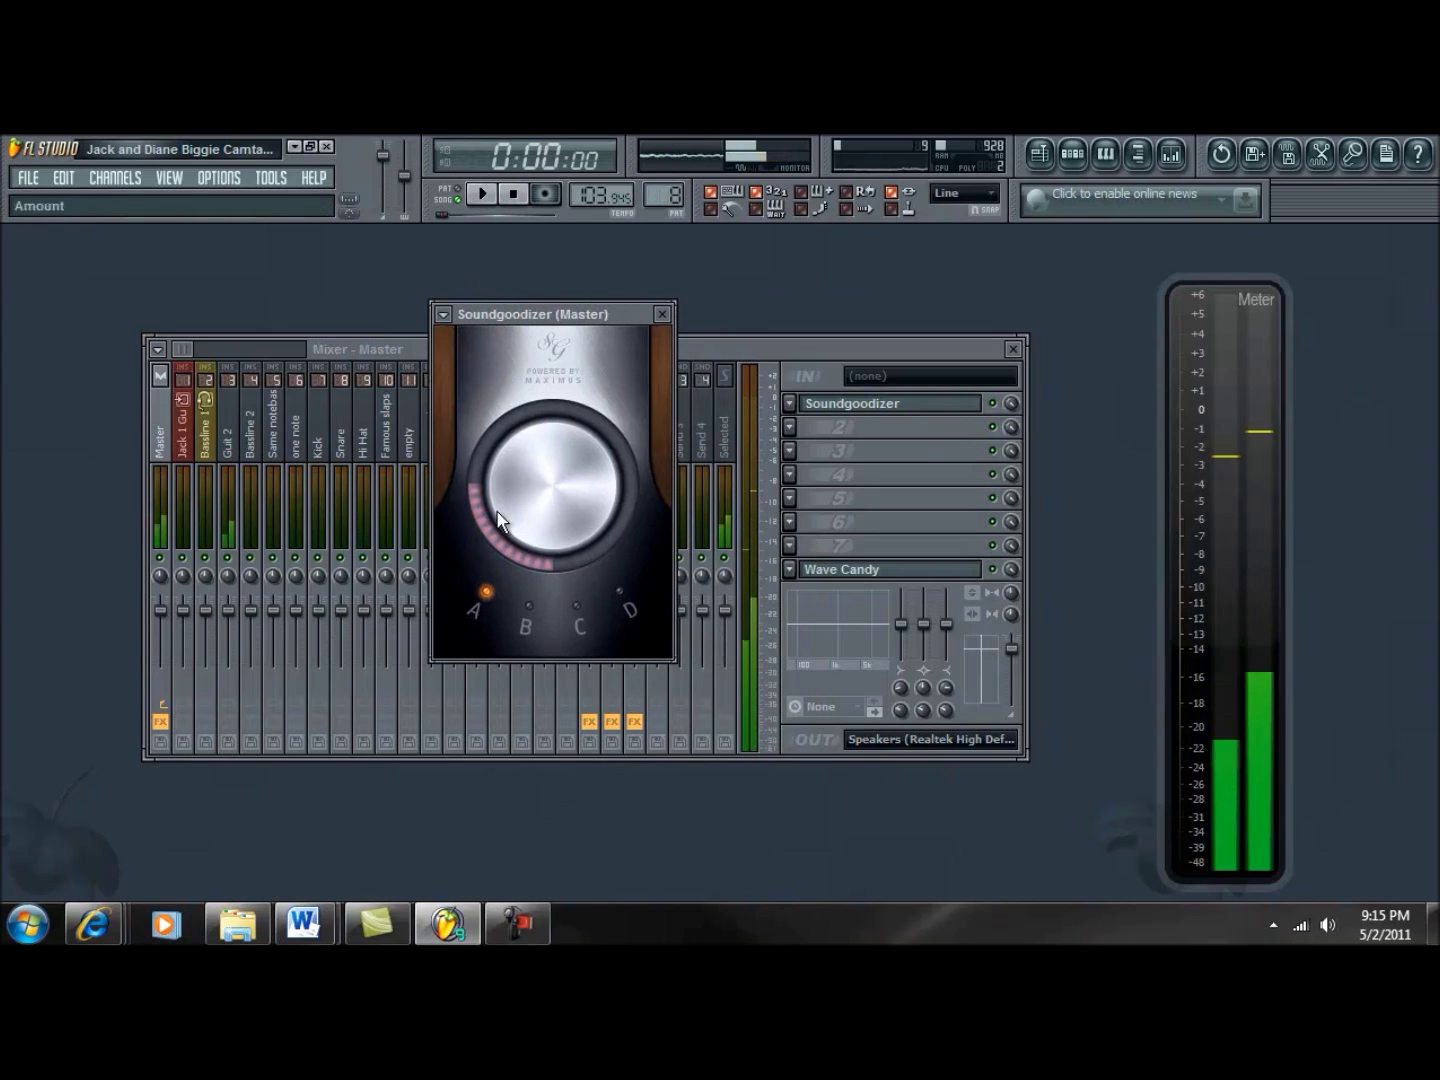
- Play the song while auditioning Soundgoodizer's modes B, C and D, return to mode A, and stop playback
left_click(482, 194)
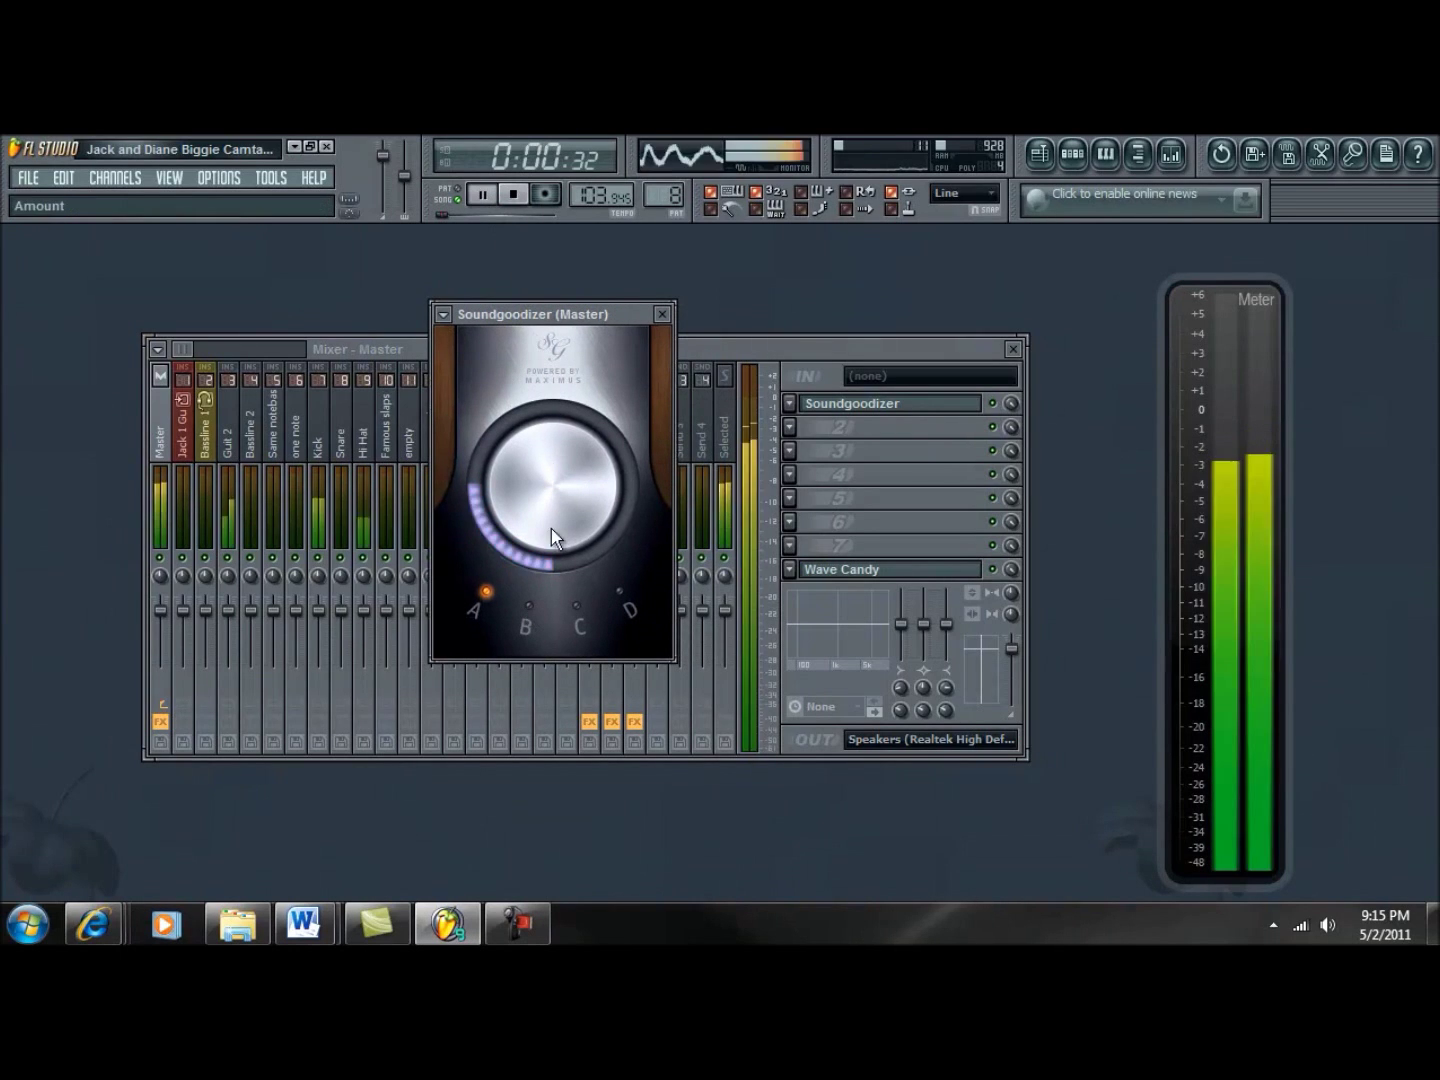
left_click(533, 612)
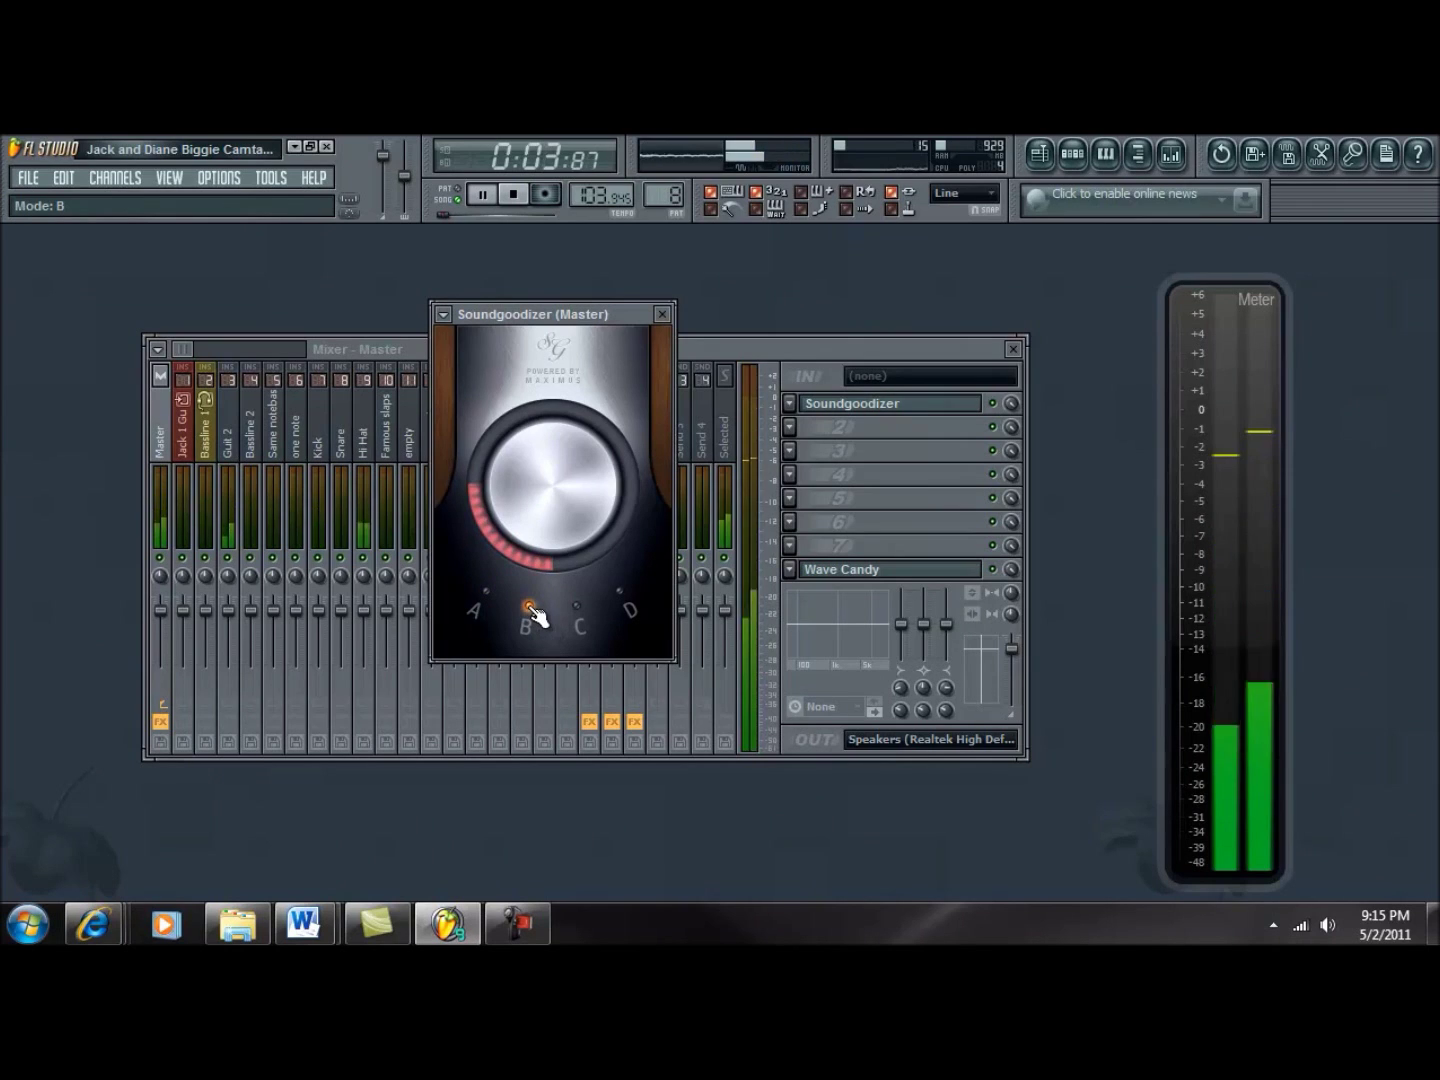
left_click(578, 607)
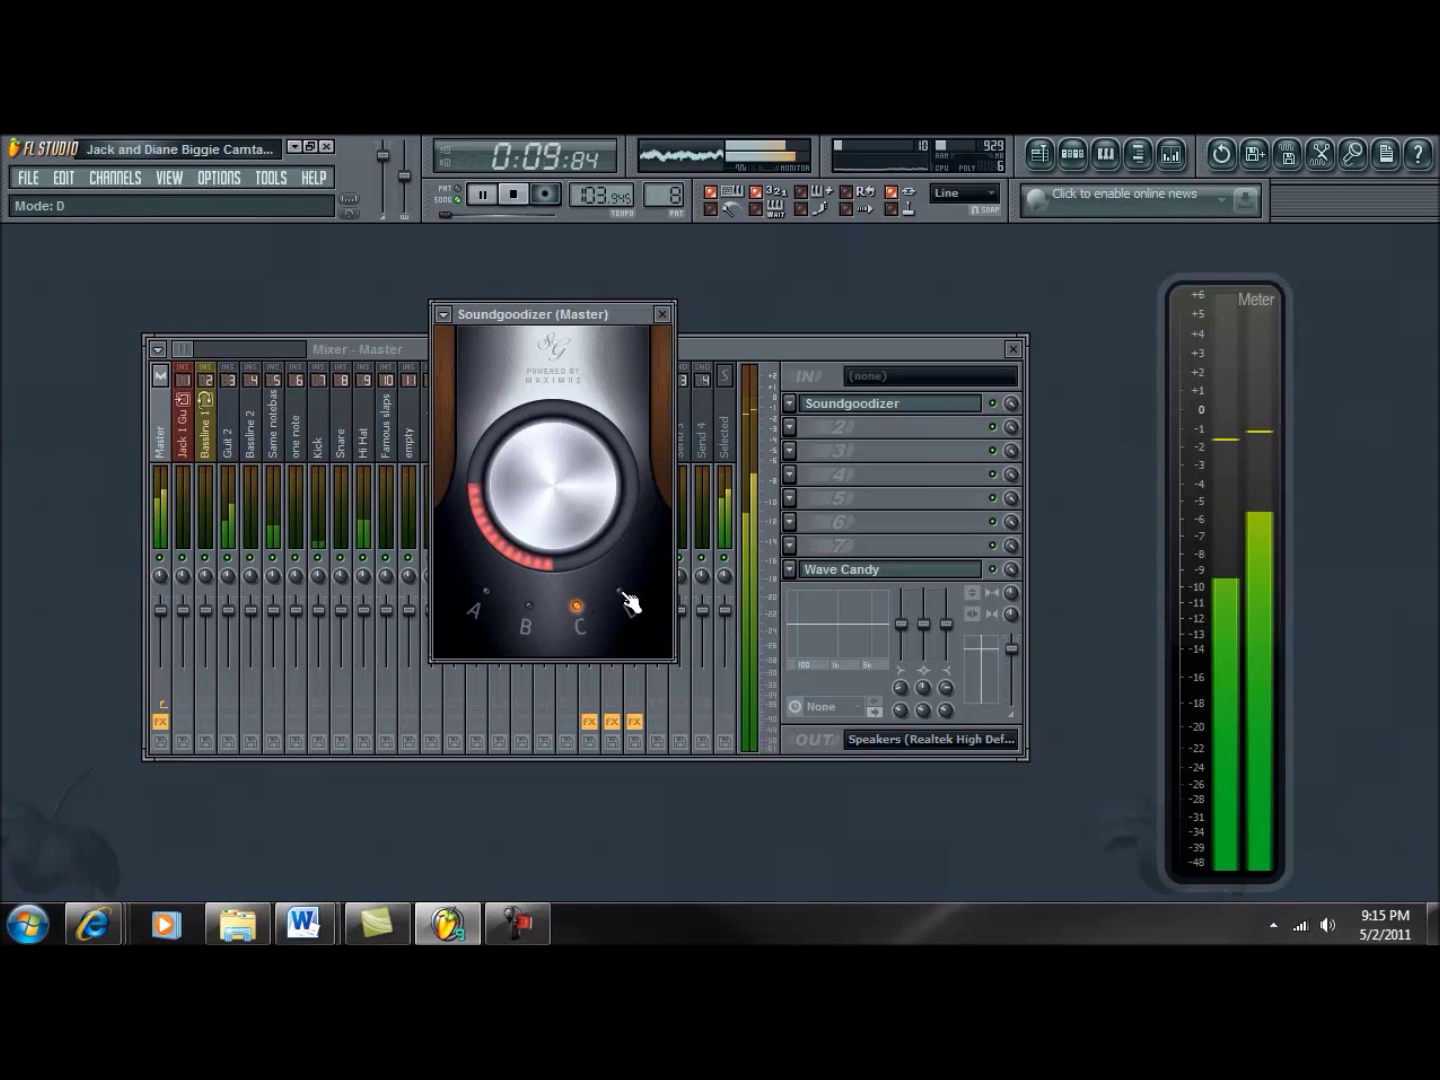
left_click(620, 594)
left_click(484, 592)
left_click(516, 194)
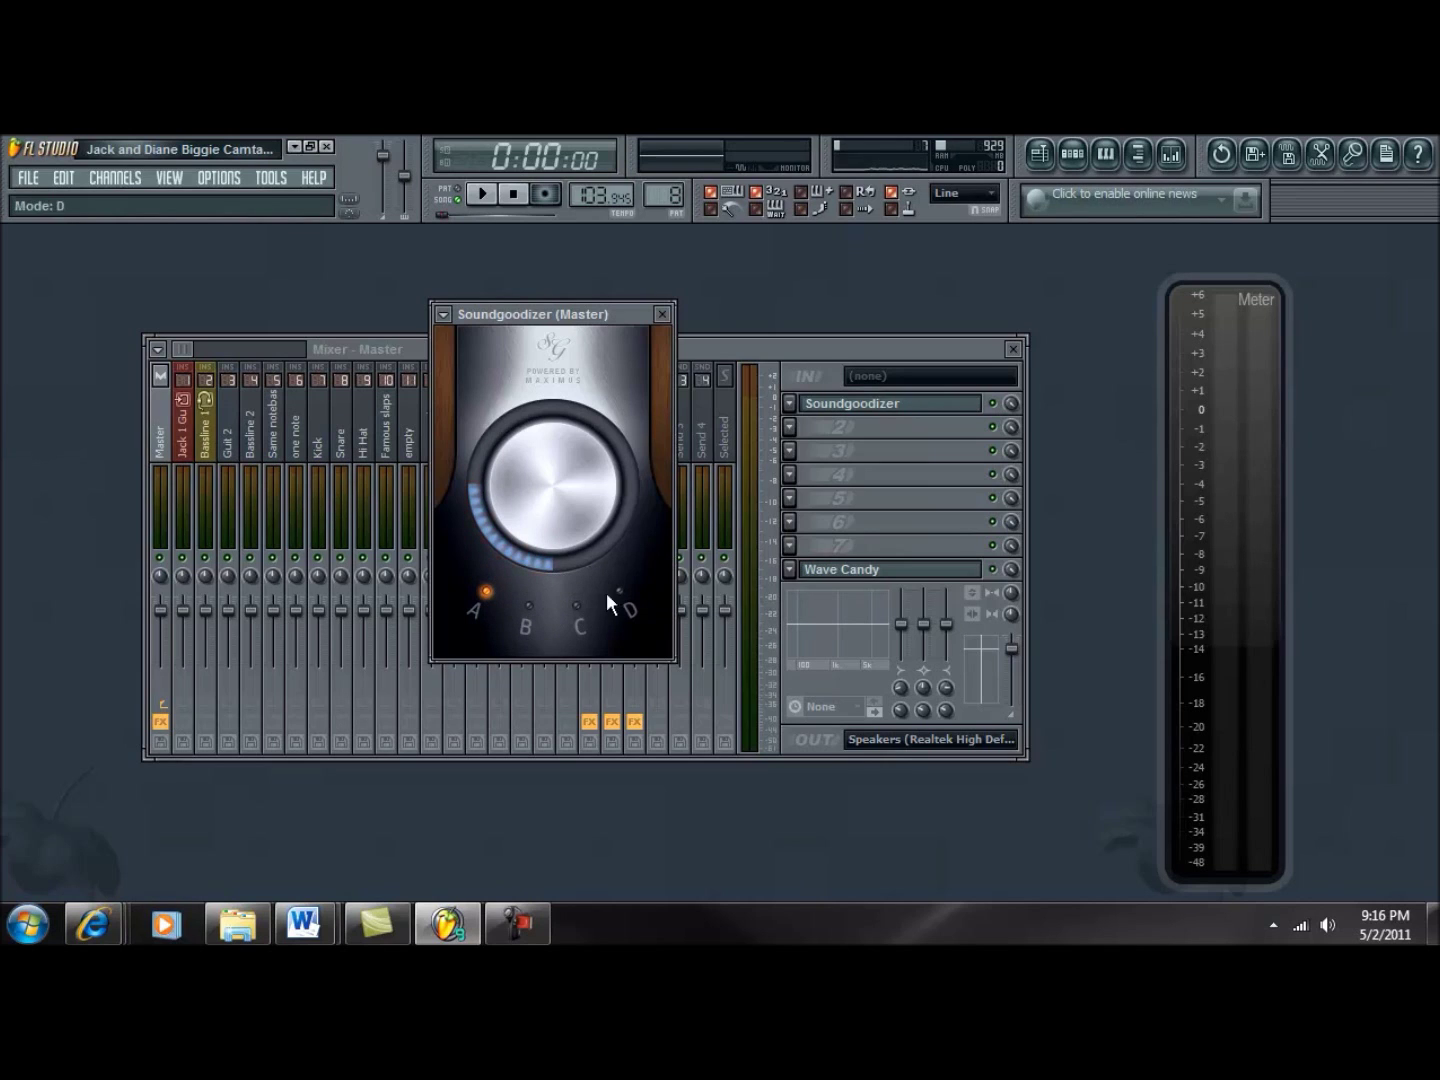
- Close Soundgoodizer's window and replace it with WaveShell-VST 6.0.5 in the Master track's first effect slot
left_click_drag(546, 555, 493, 567)
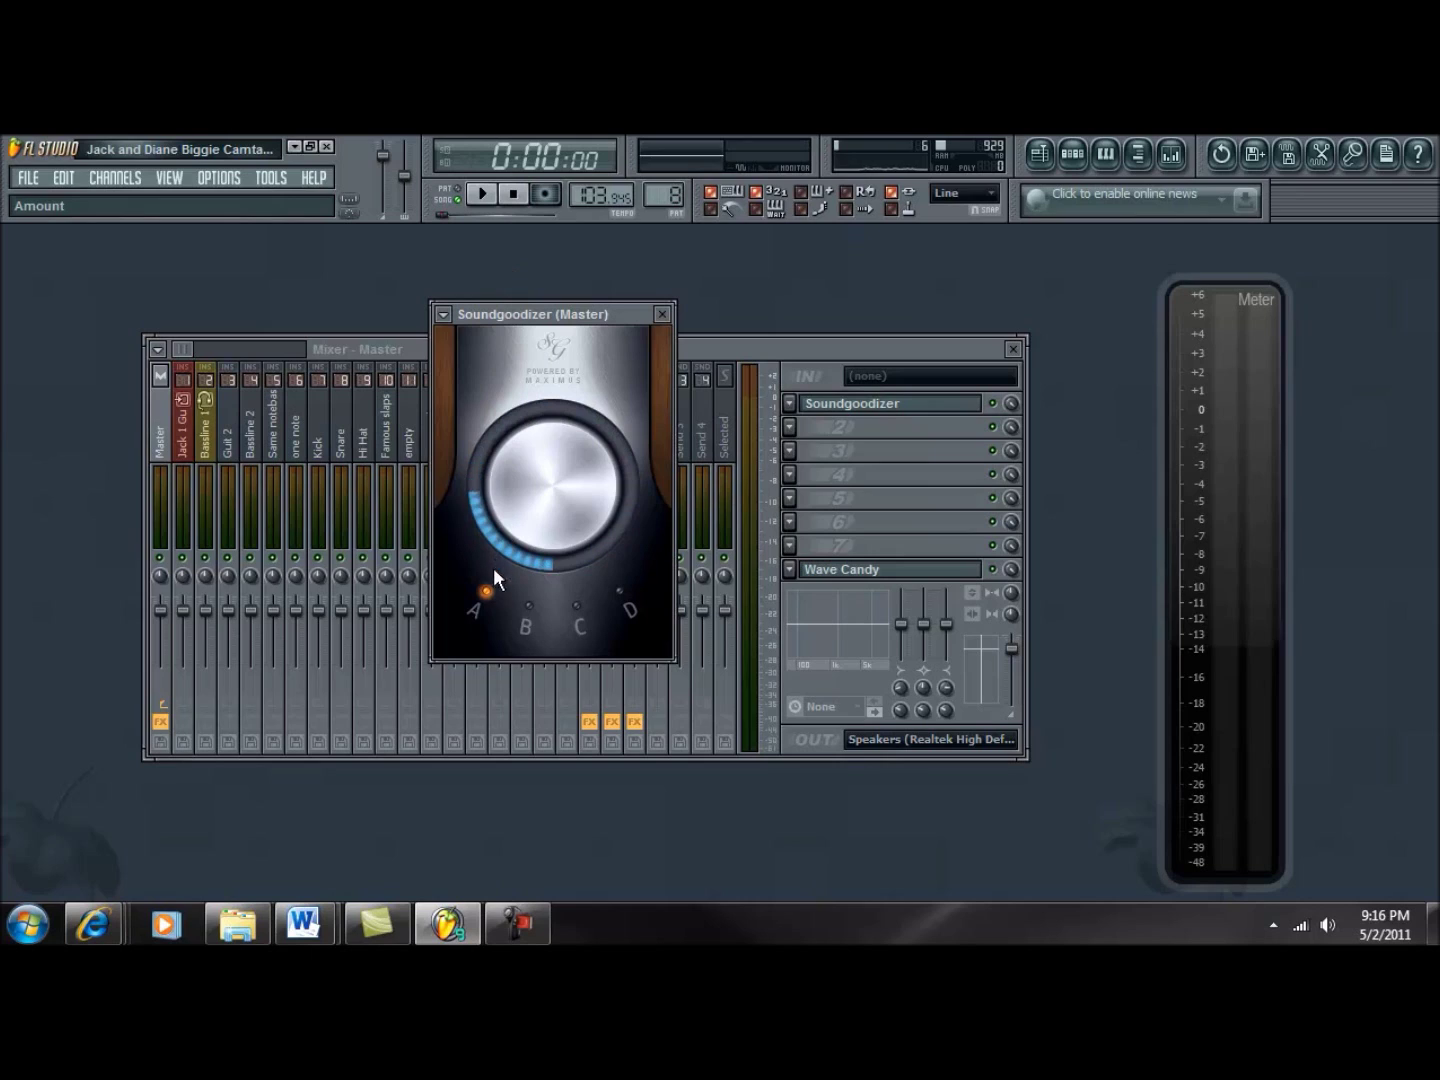
left_click(664, 314)
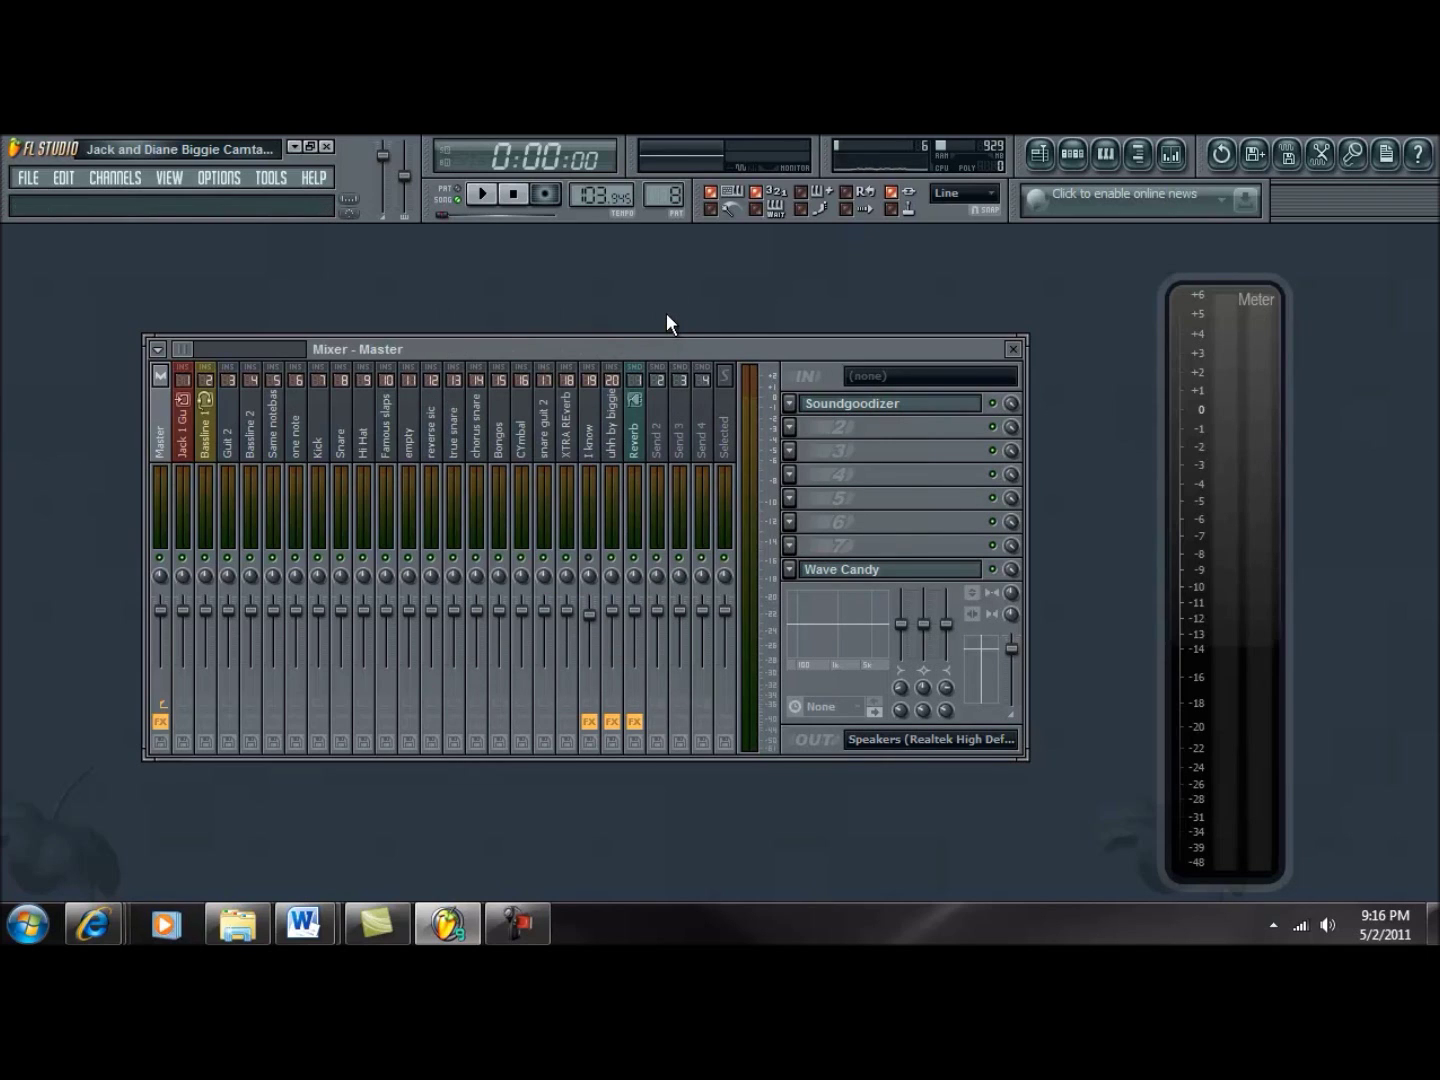
left_click(787, 400)
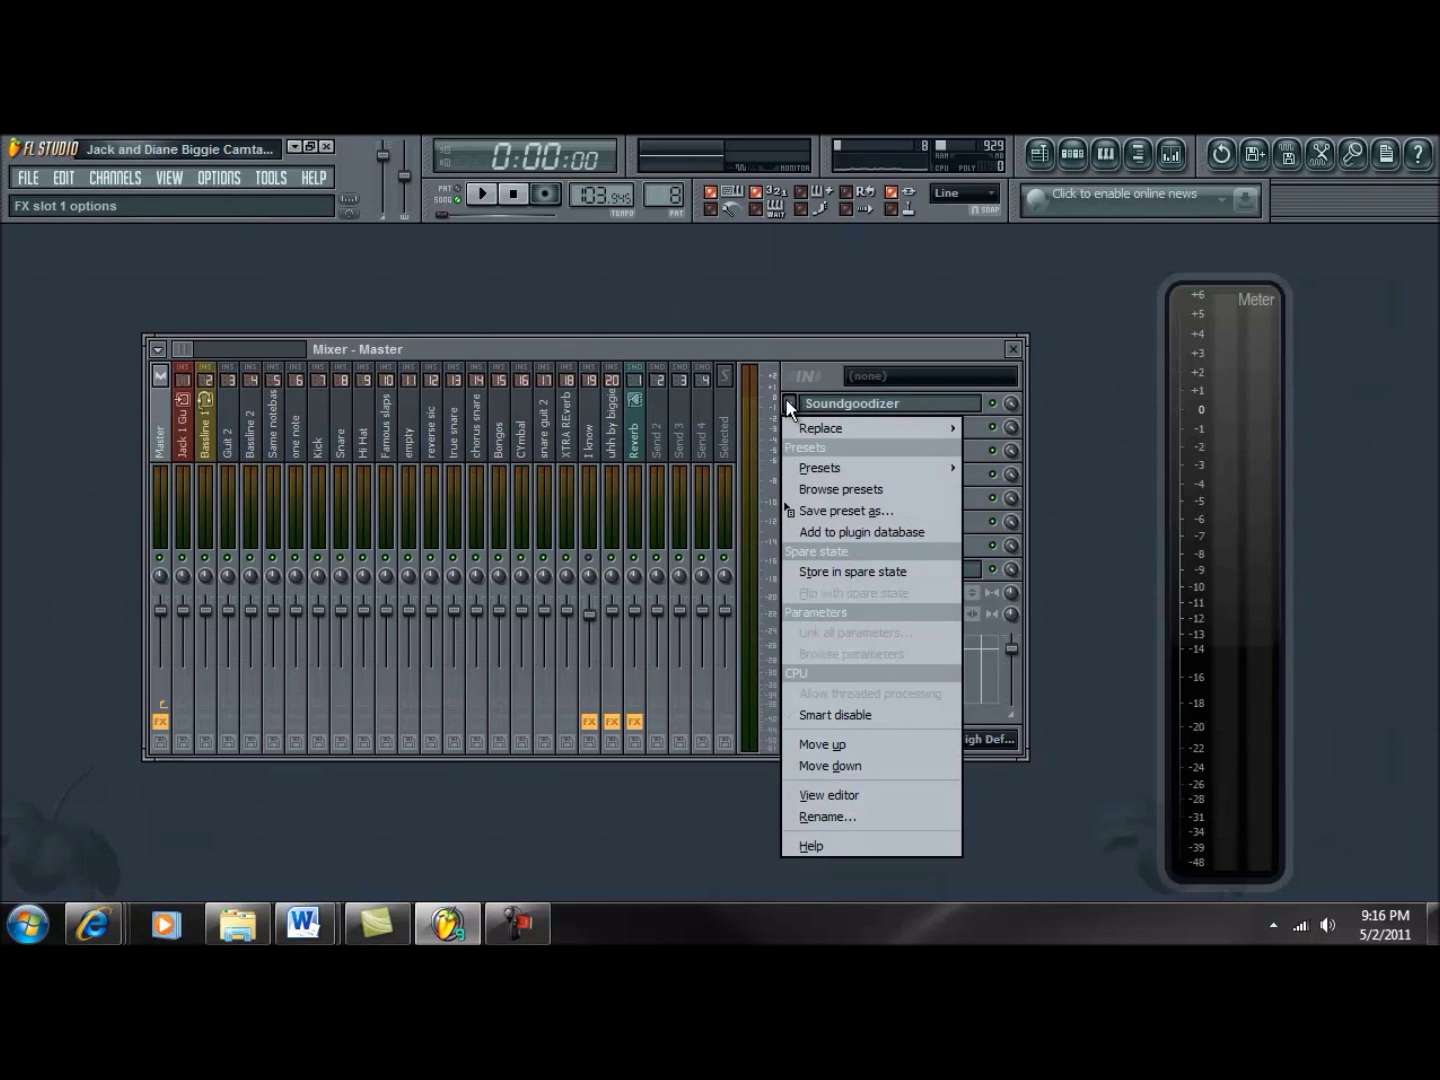
left_click(787, 347)
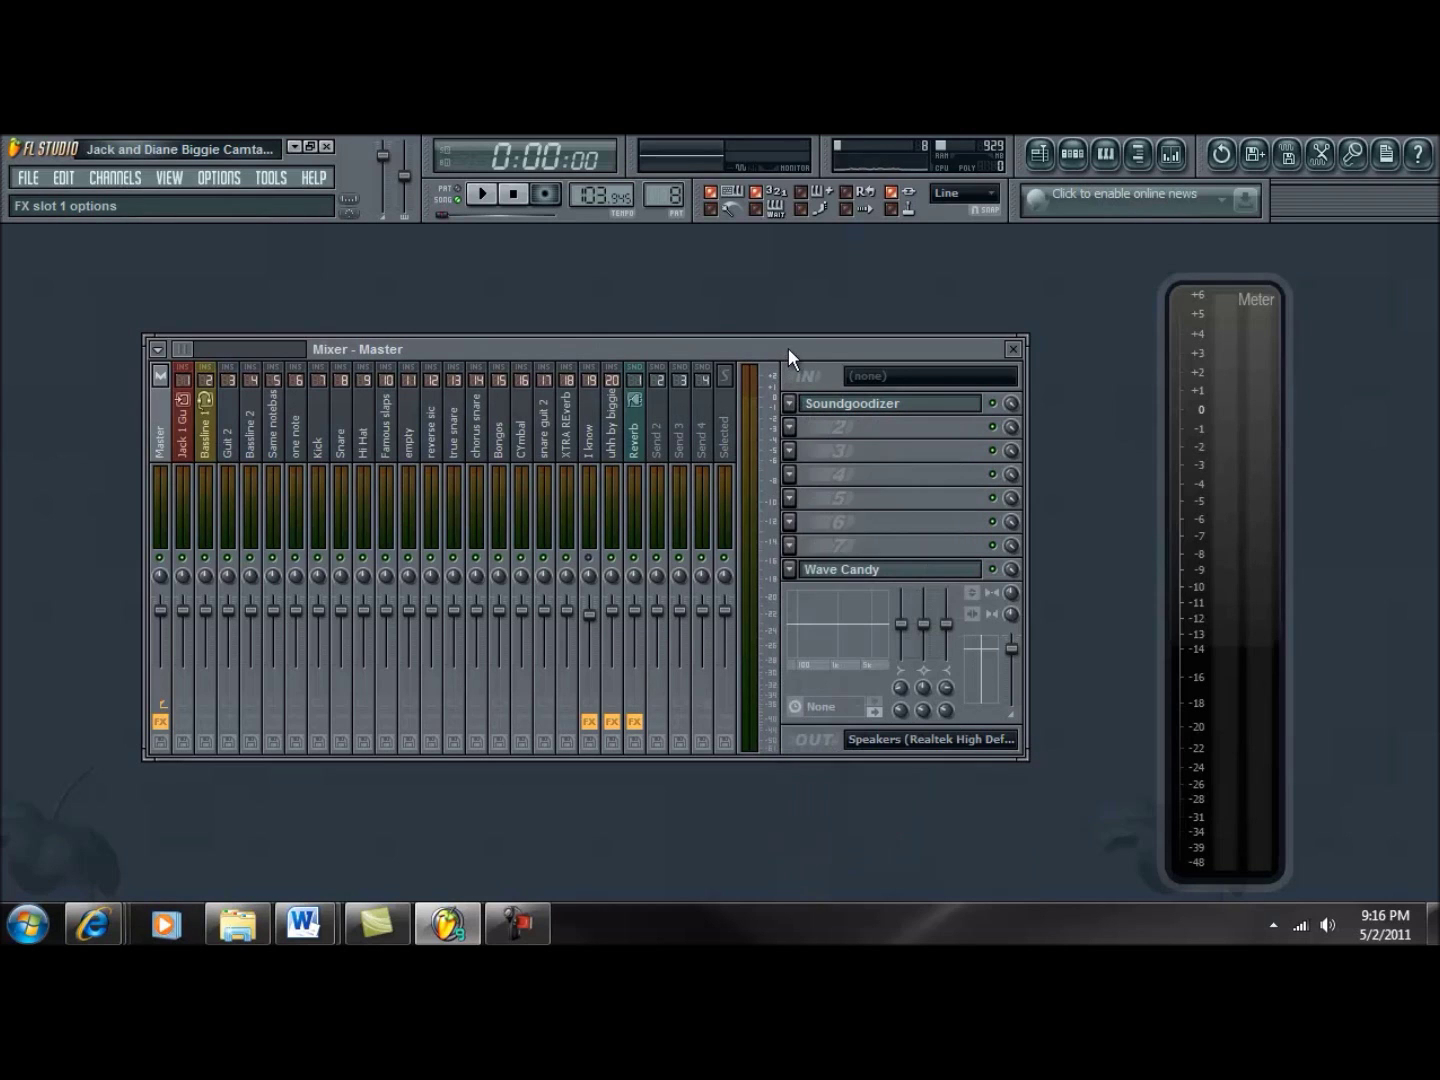
left_click(796, 402)
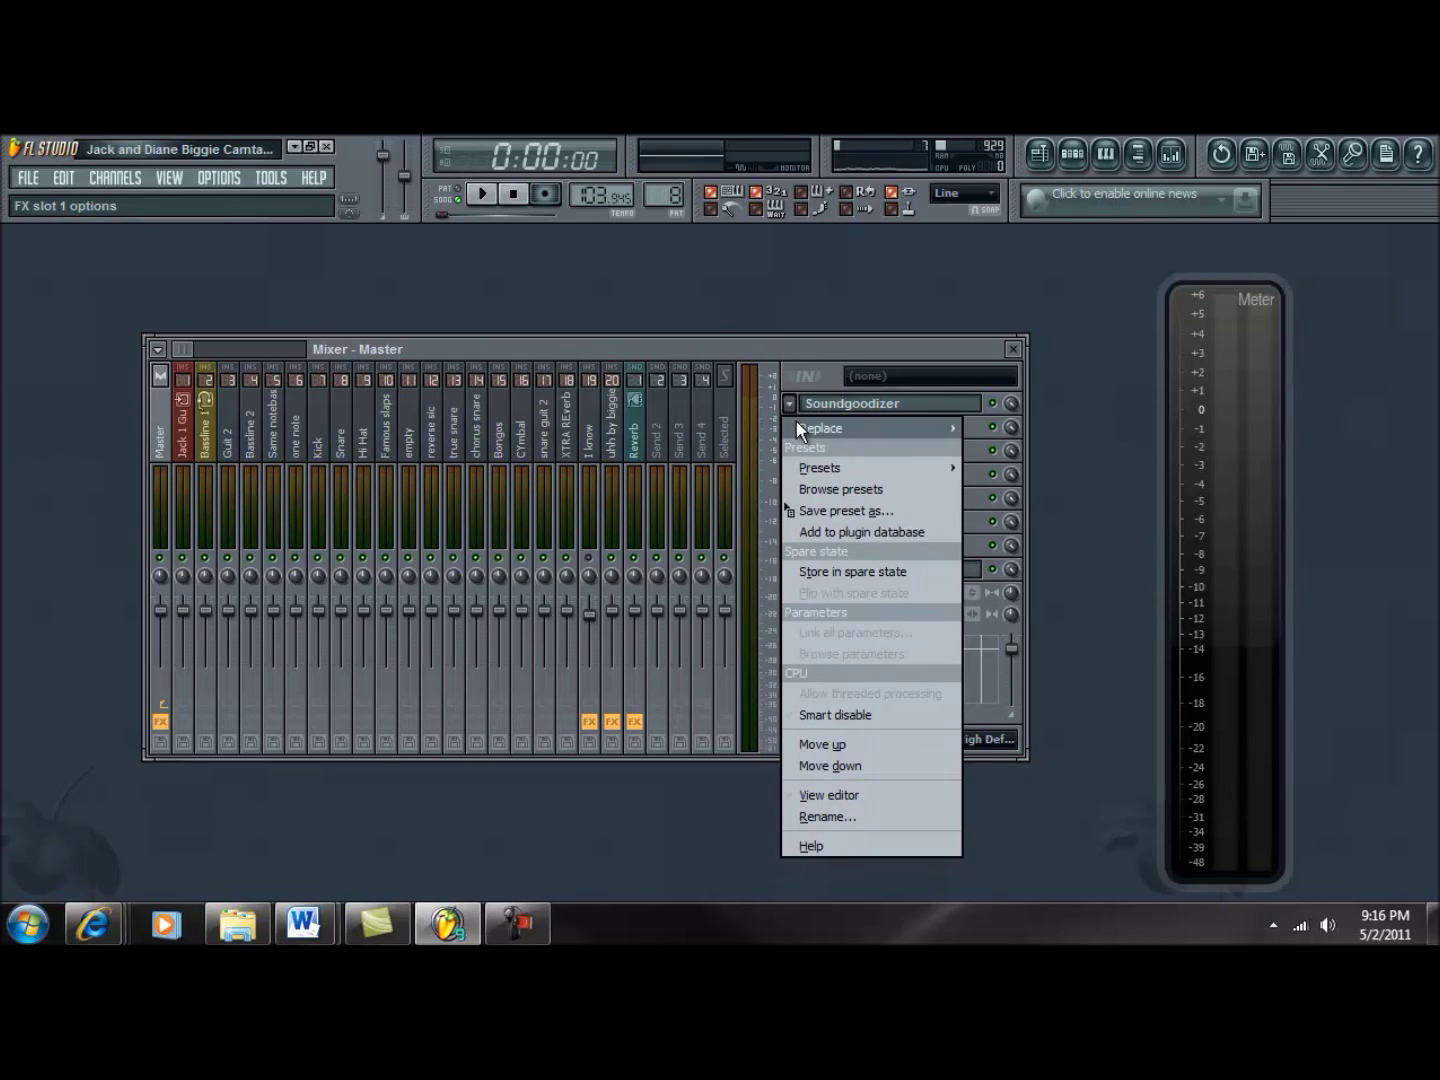
mouse_move(798, 425)
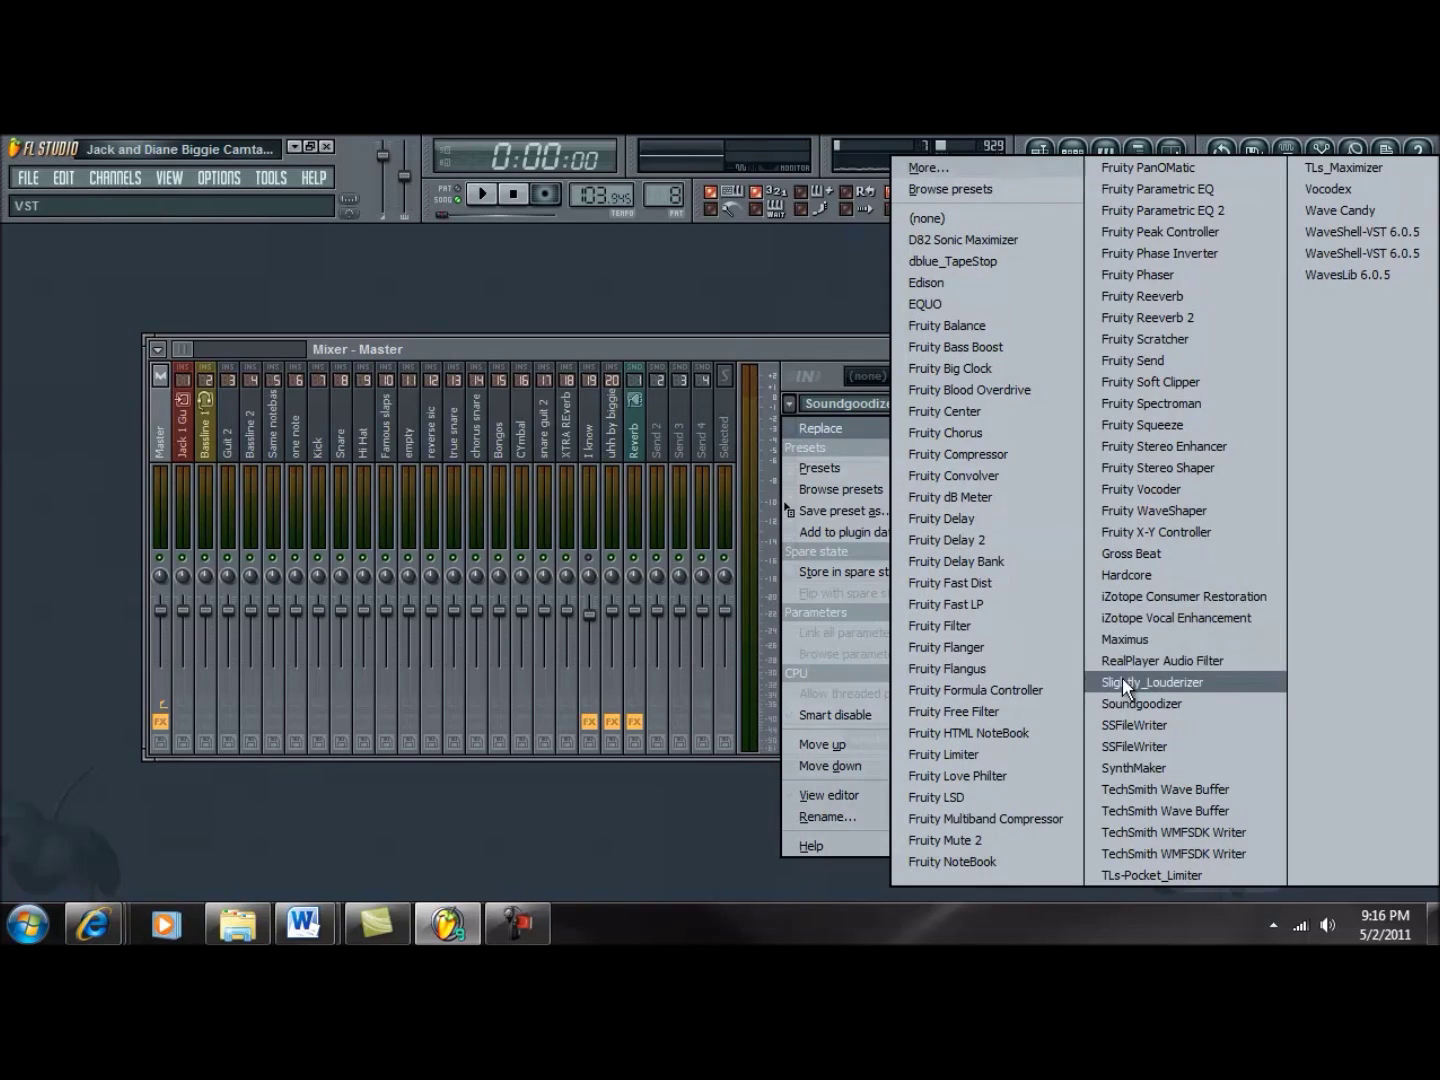
left_click(1330, 232)
left_click_drag(859, 311, 436, 301)
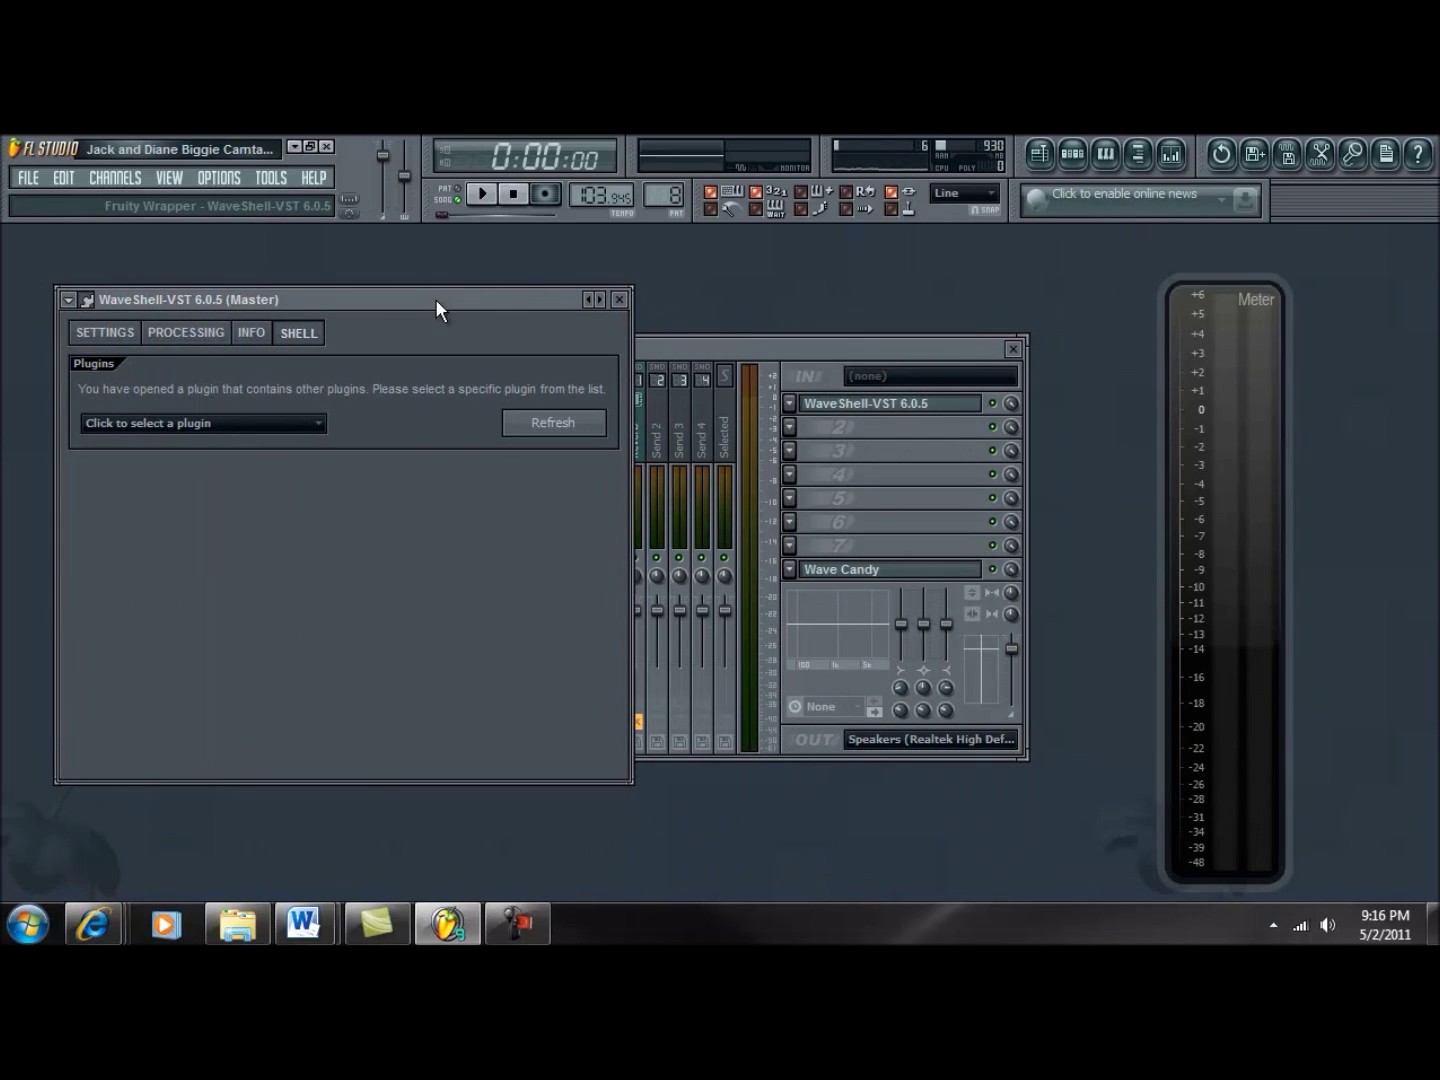
- Load RCompressor Stereo from the WaveShell plugin list and position its window over the middle of the Mixer
left_click(256, 421)
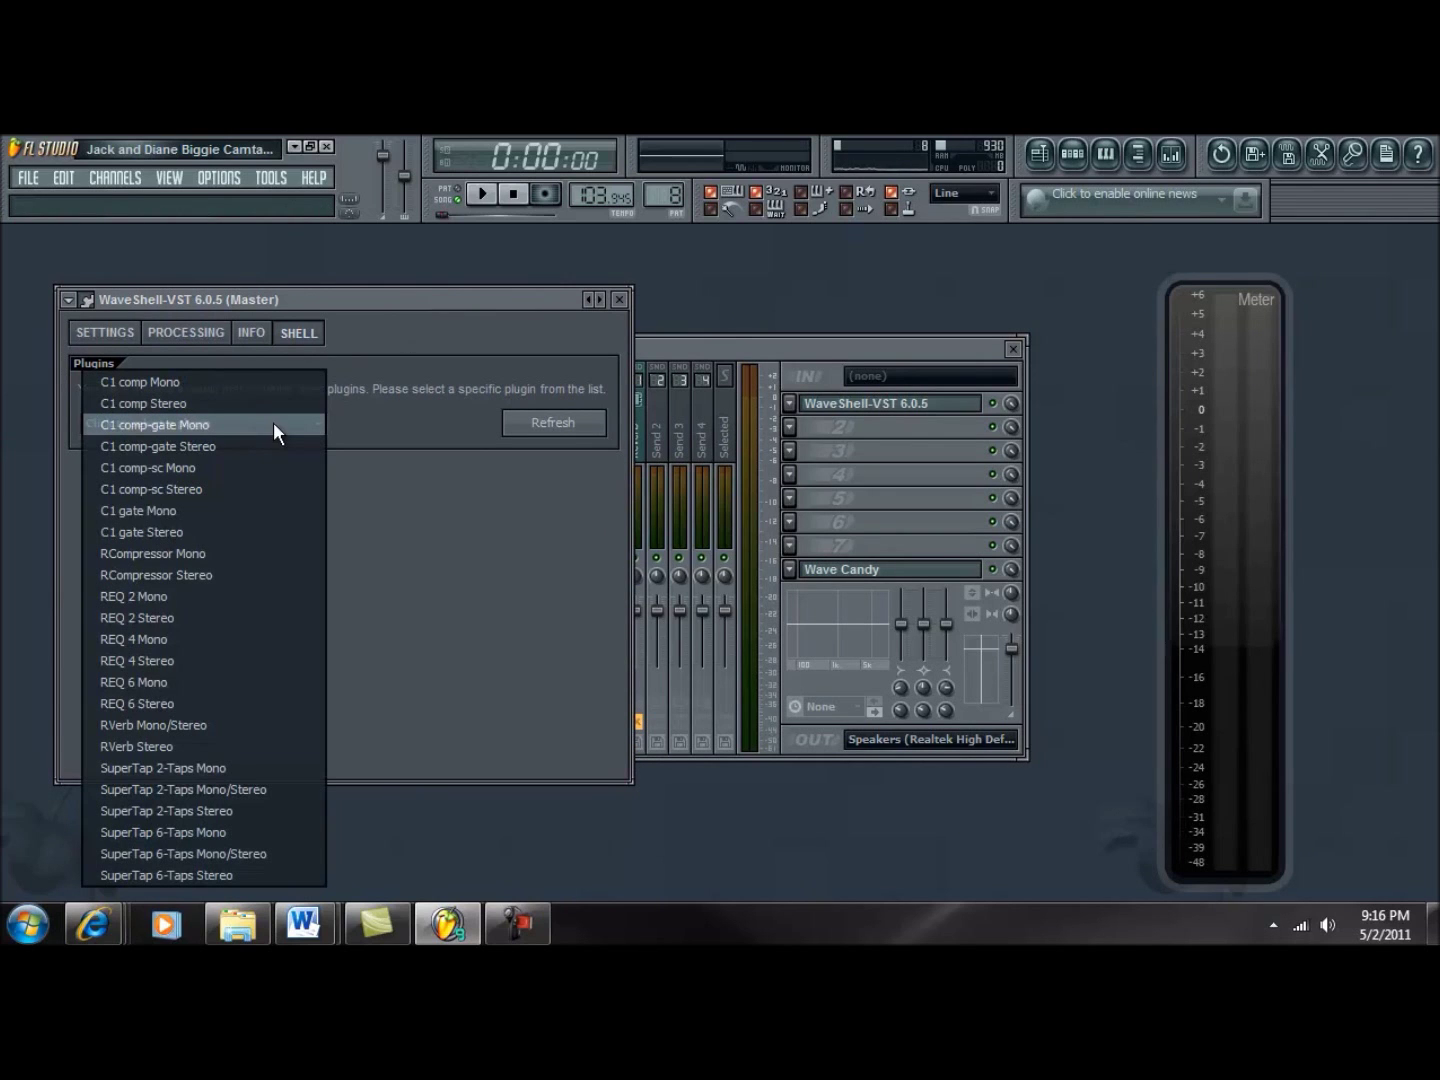
left_click(211, 575)
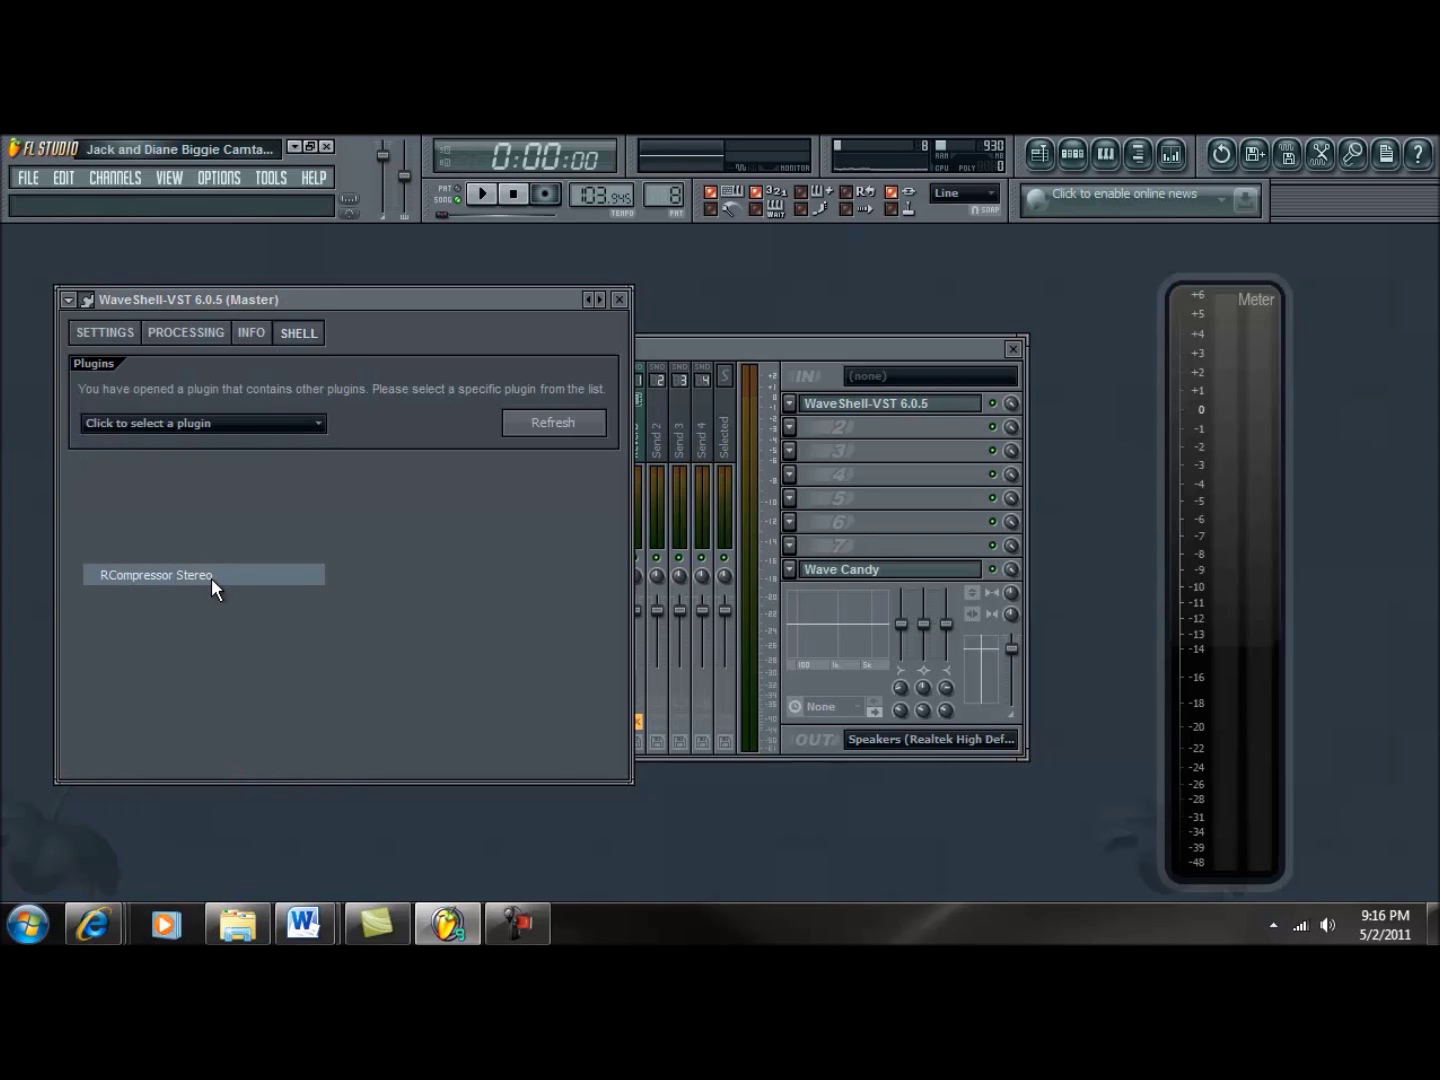
left_click_drag(344, 312, 647, 306)
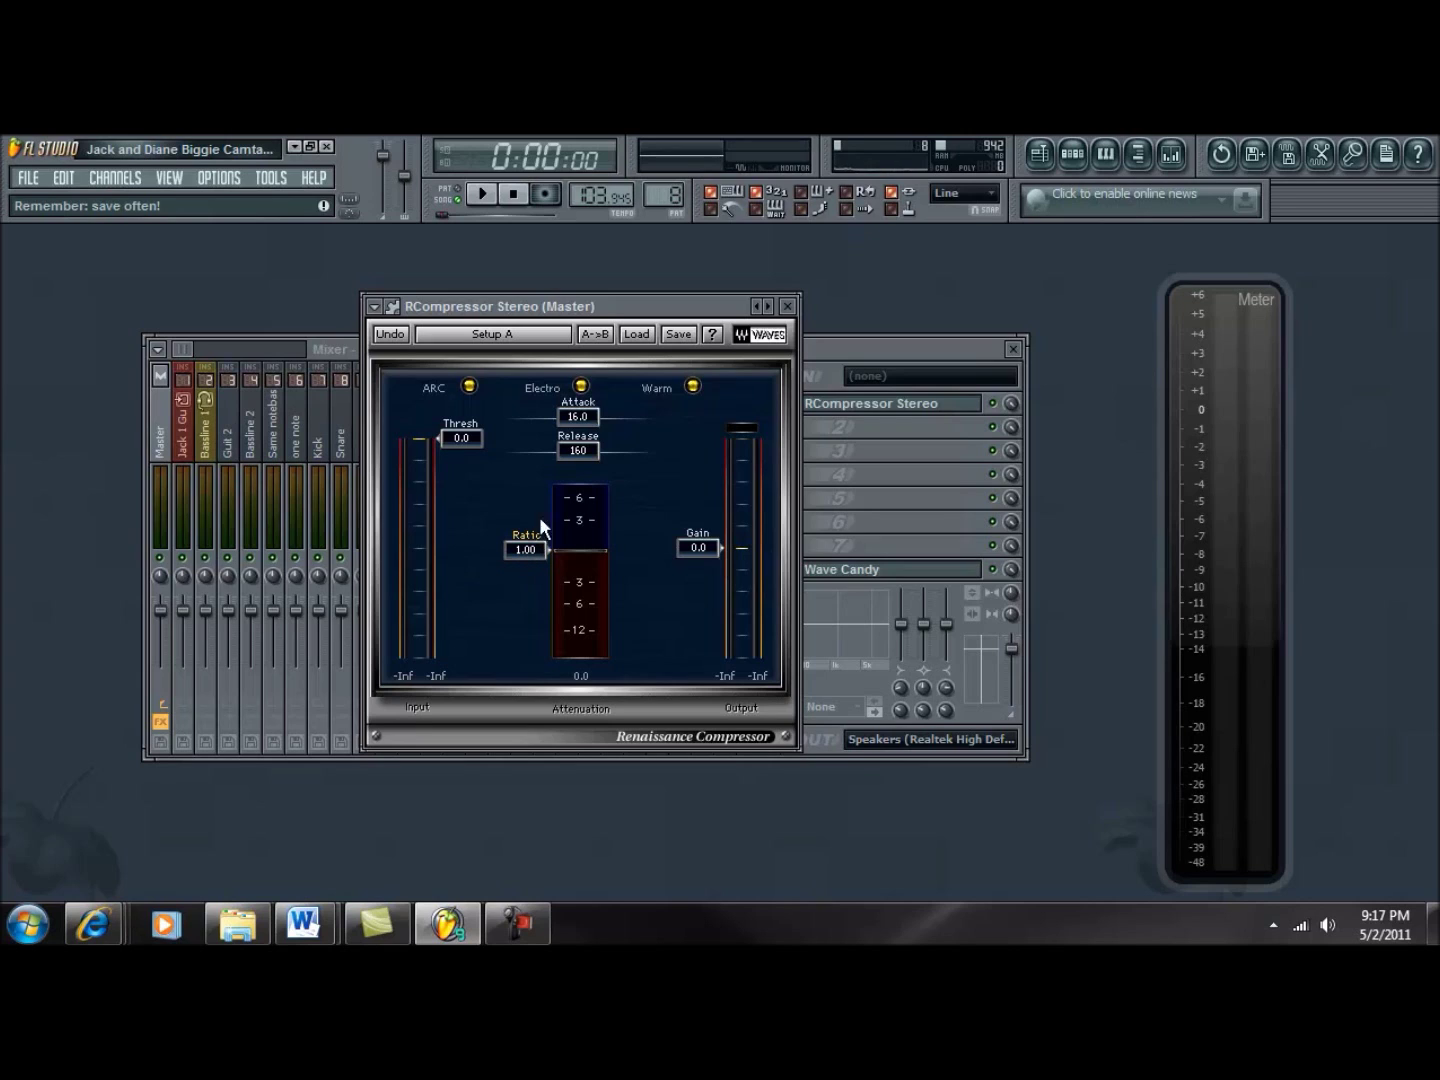
- Set the compressor's ratio to 3.01, attack to 0.50 and release to 5.00
left_click_drag(509, 549, 517, 680)
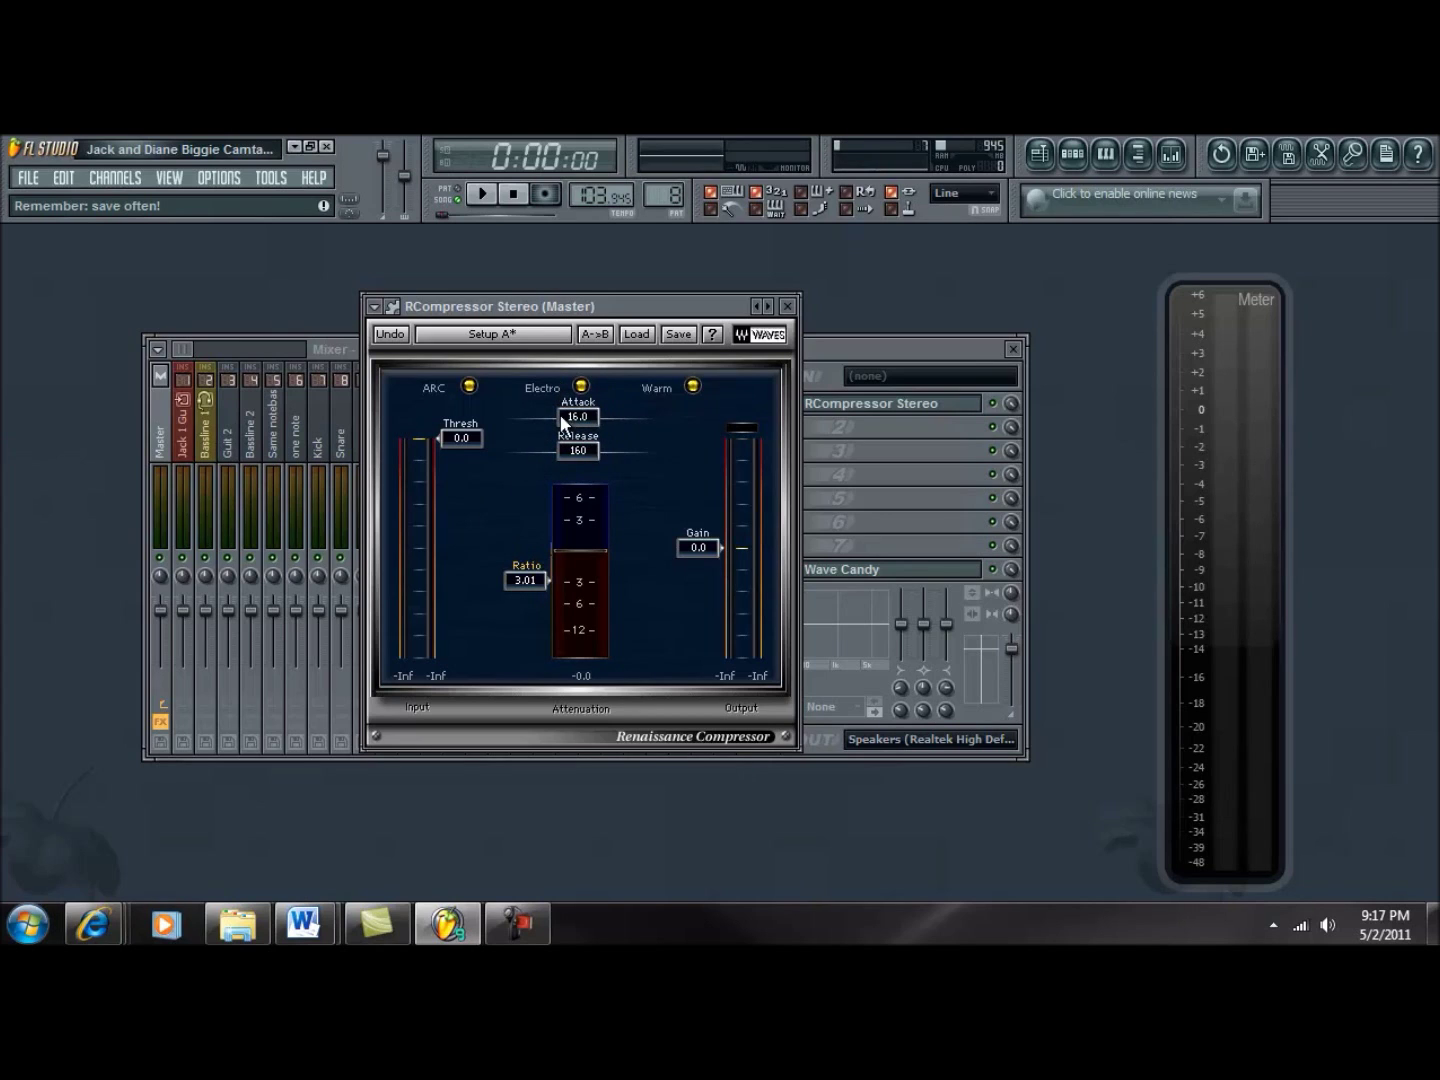
left_click_drag(581, 417, 404, 405)
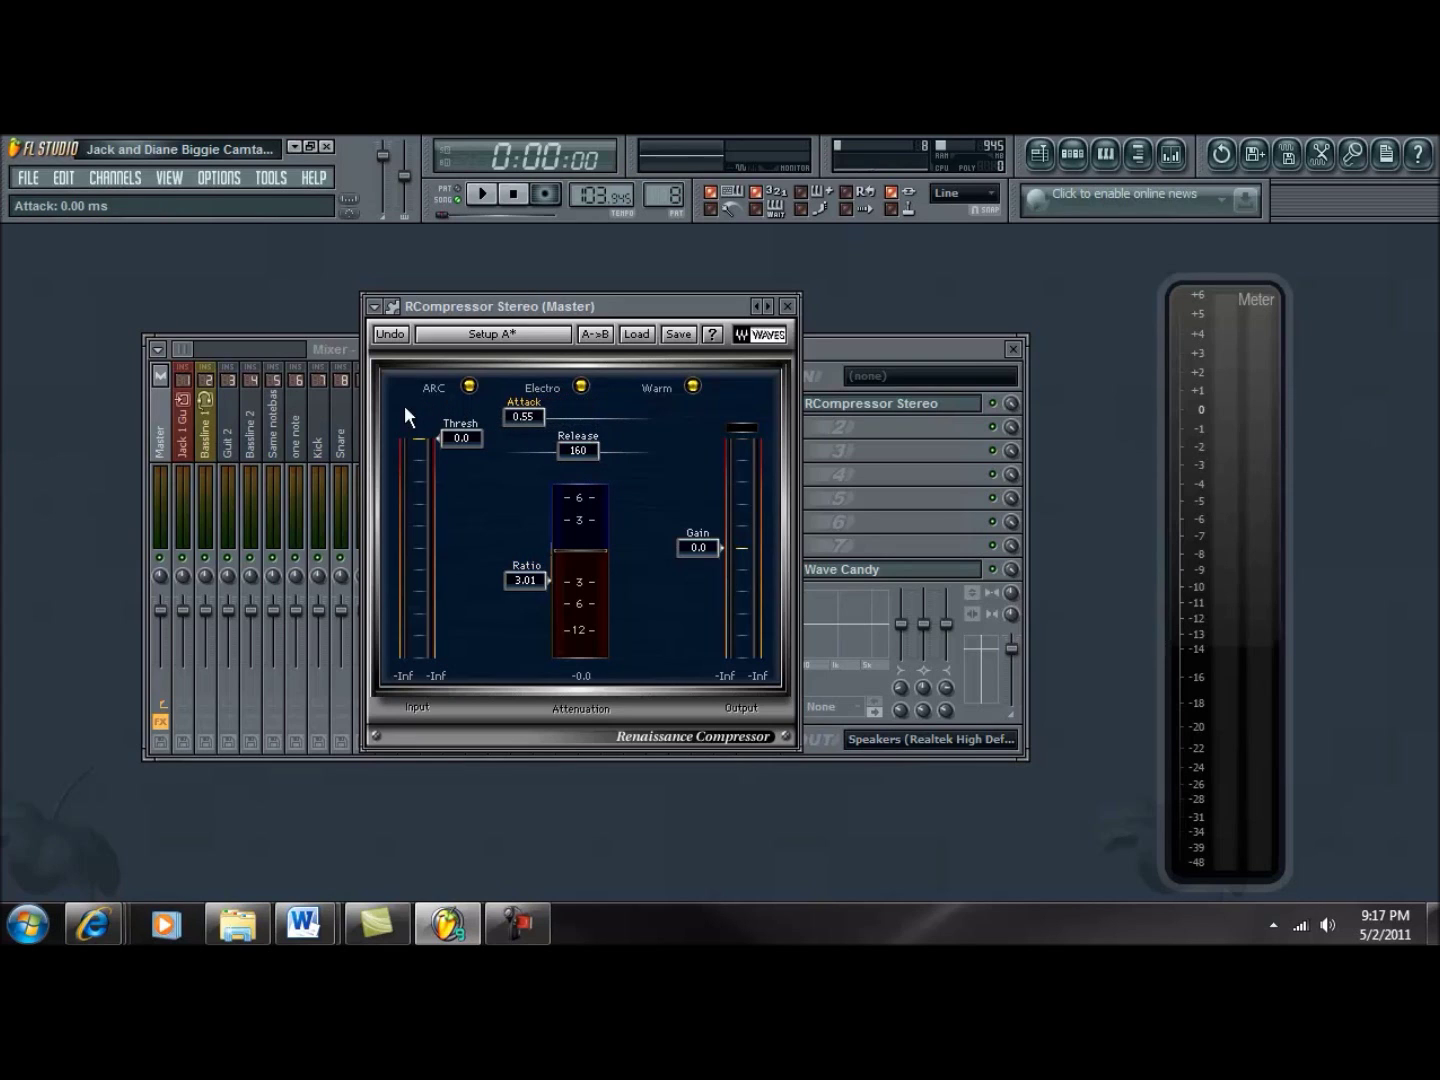
left_click_drag(584, 449, 268, 464)
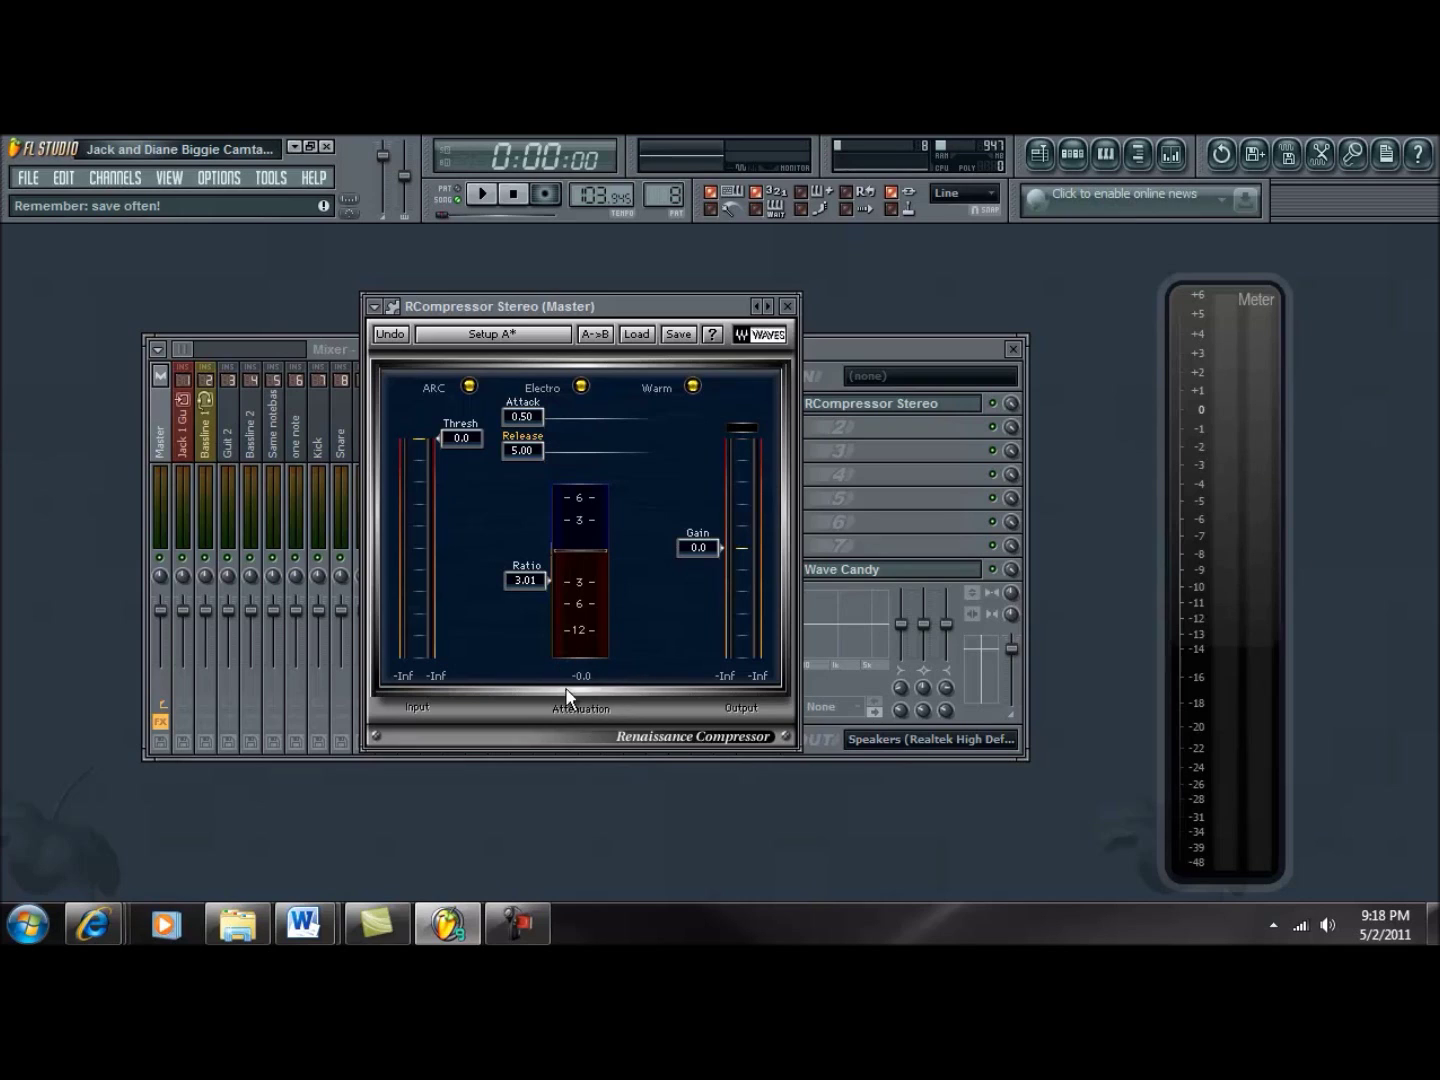
- Try a slightly lower compressor threshold during playback, return it to 0.0, and restart the song
left_click_drag(461, 438, 464, 452)
left_click(483, 195)
key("space")
left_click_drag(438, 443, 438, 405)
left_click(484, 196)
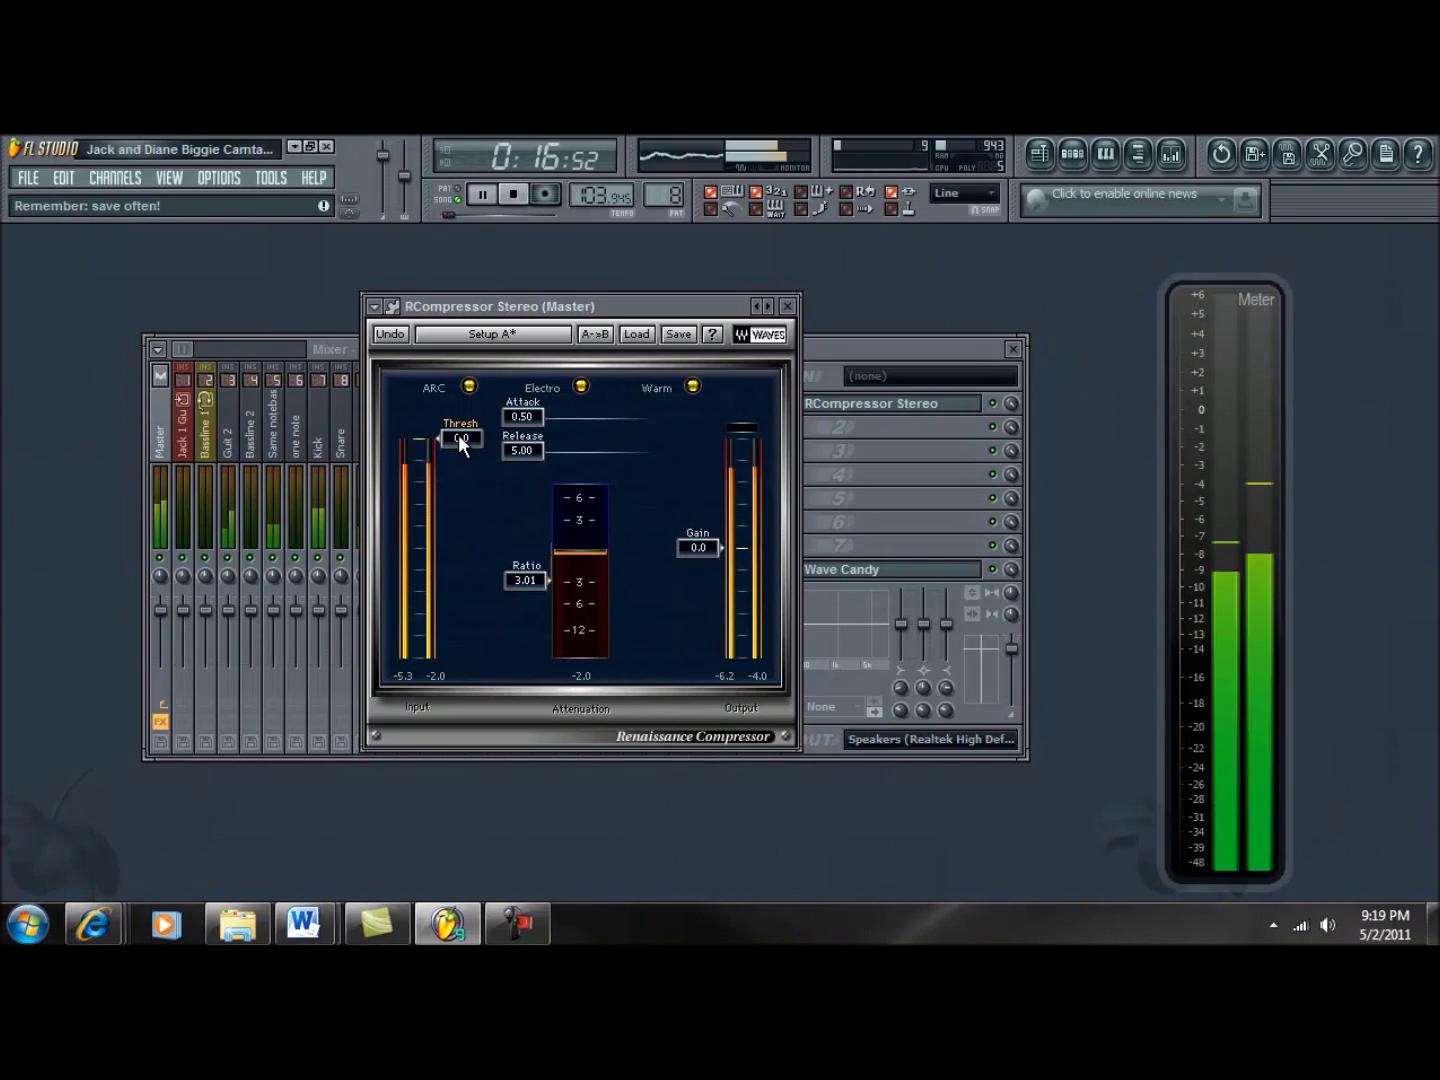
- Vary the compressor's threshold between -13.3 and -1.2 while the song plays, and settle on -4.9
left_click_drag(458, 434, 447, 500)
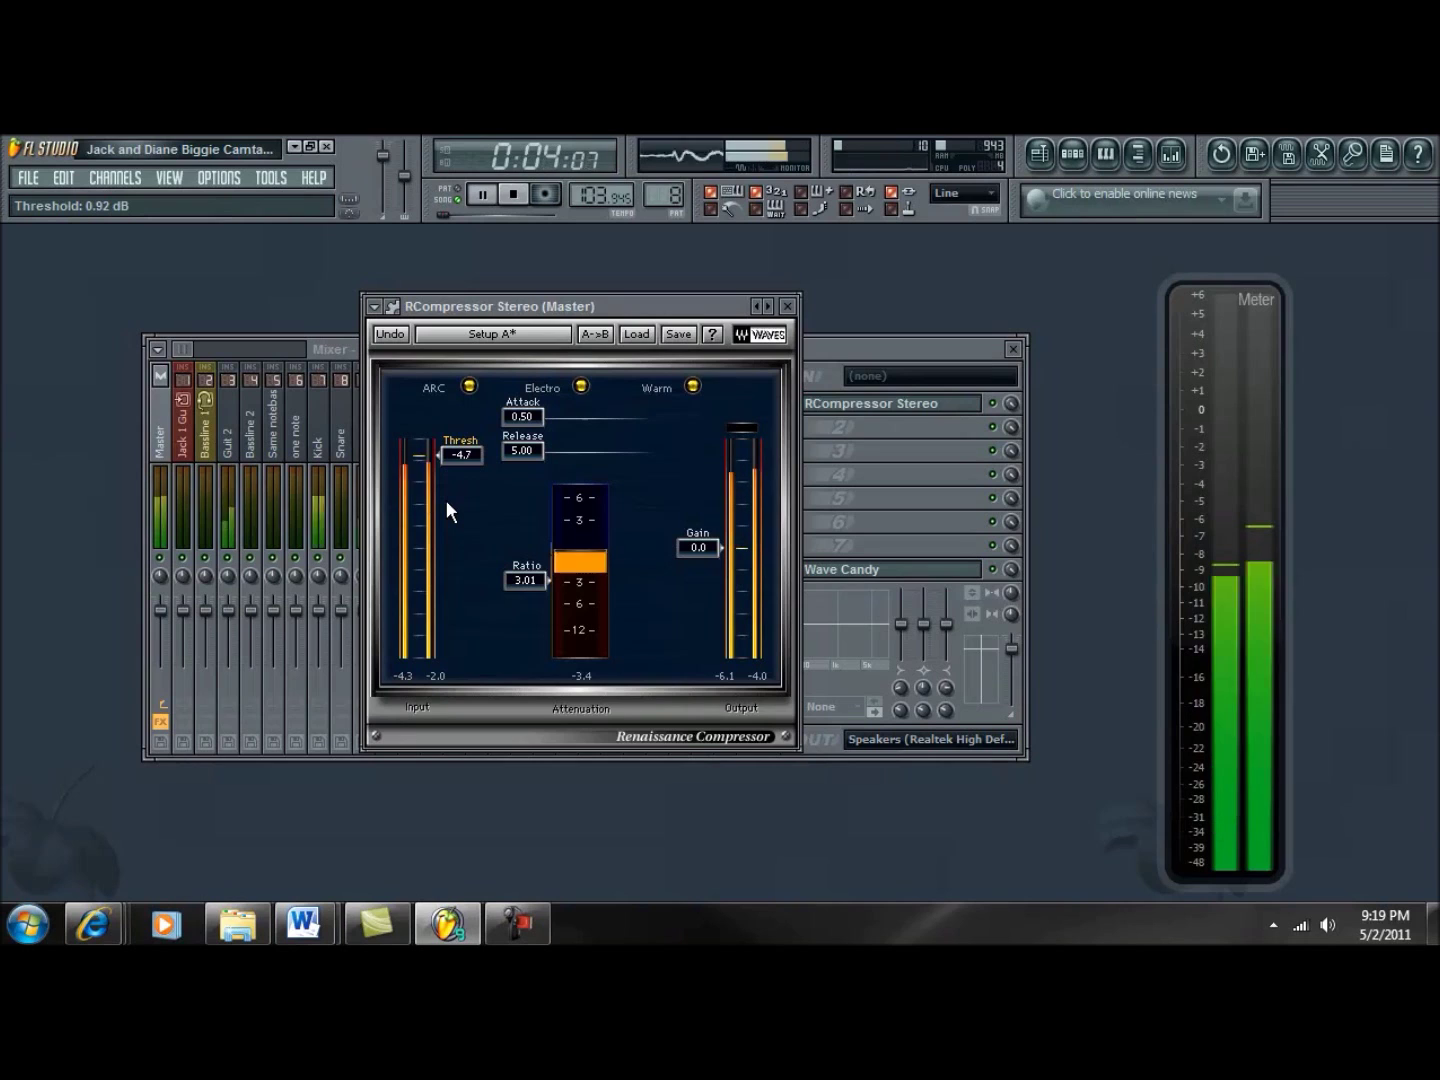
left_click_drag(446, 500, 412, 632)
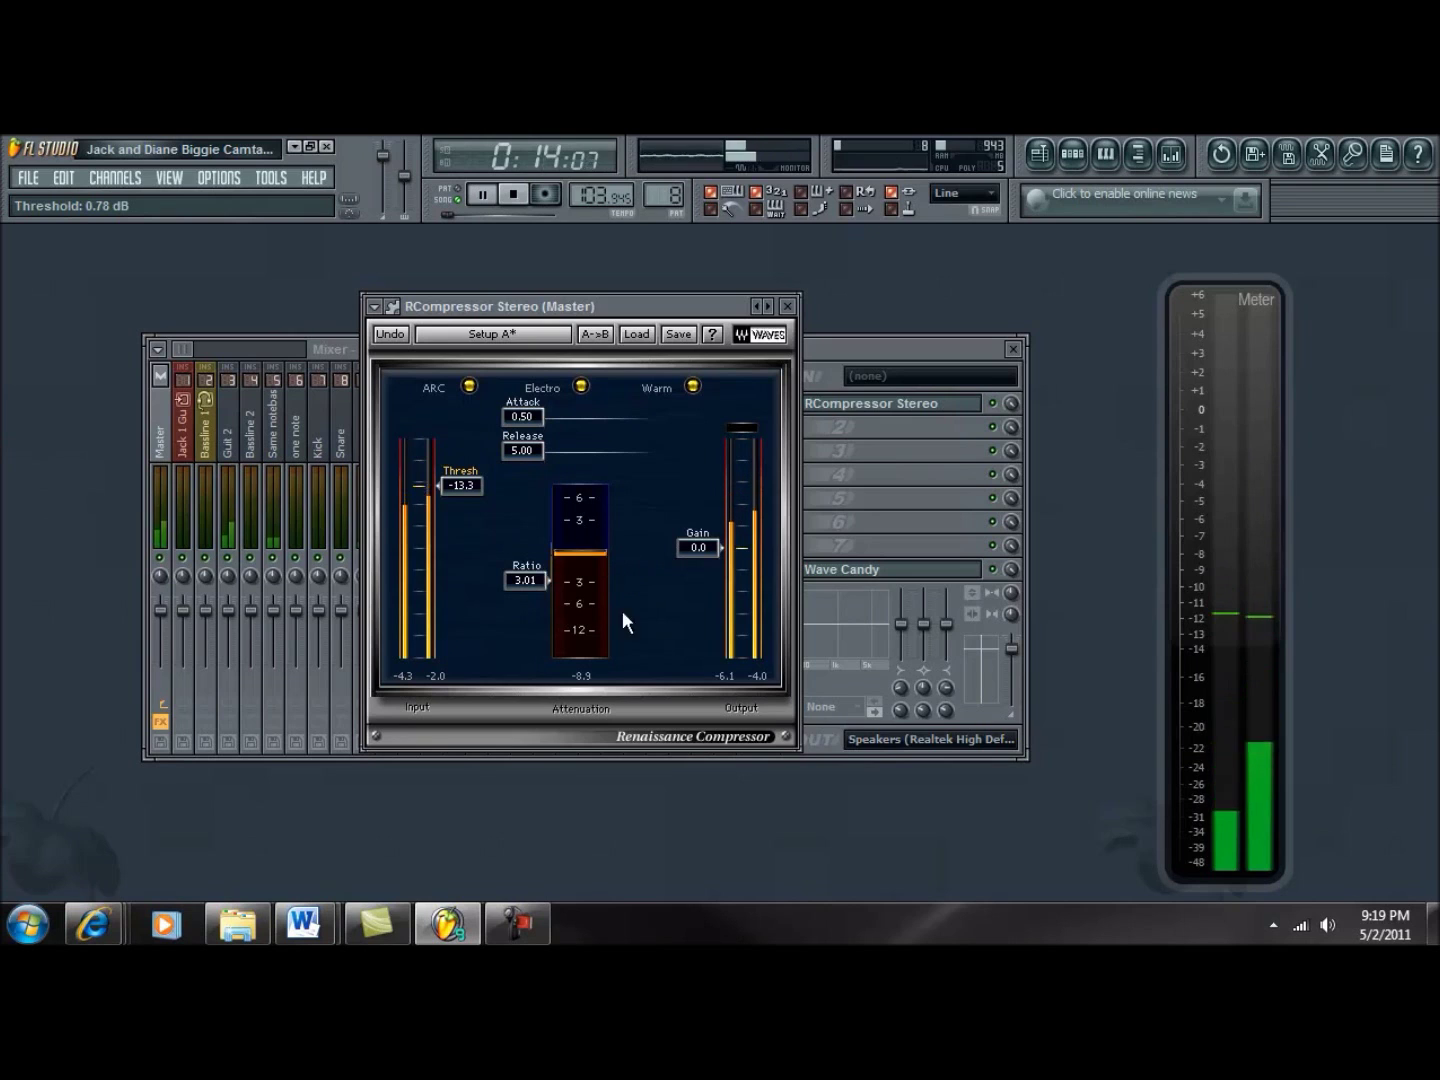
mouse_move(467, 490)
left_mouse_down()
mouse_move(465, 436)
mouse_move(458, 450)
left_mouse_up()
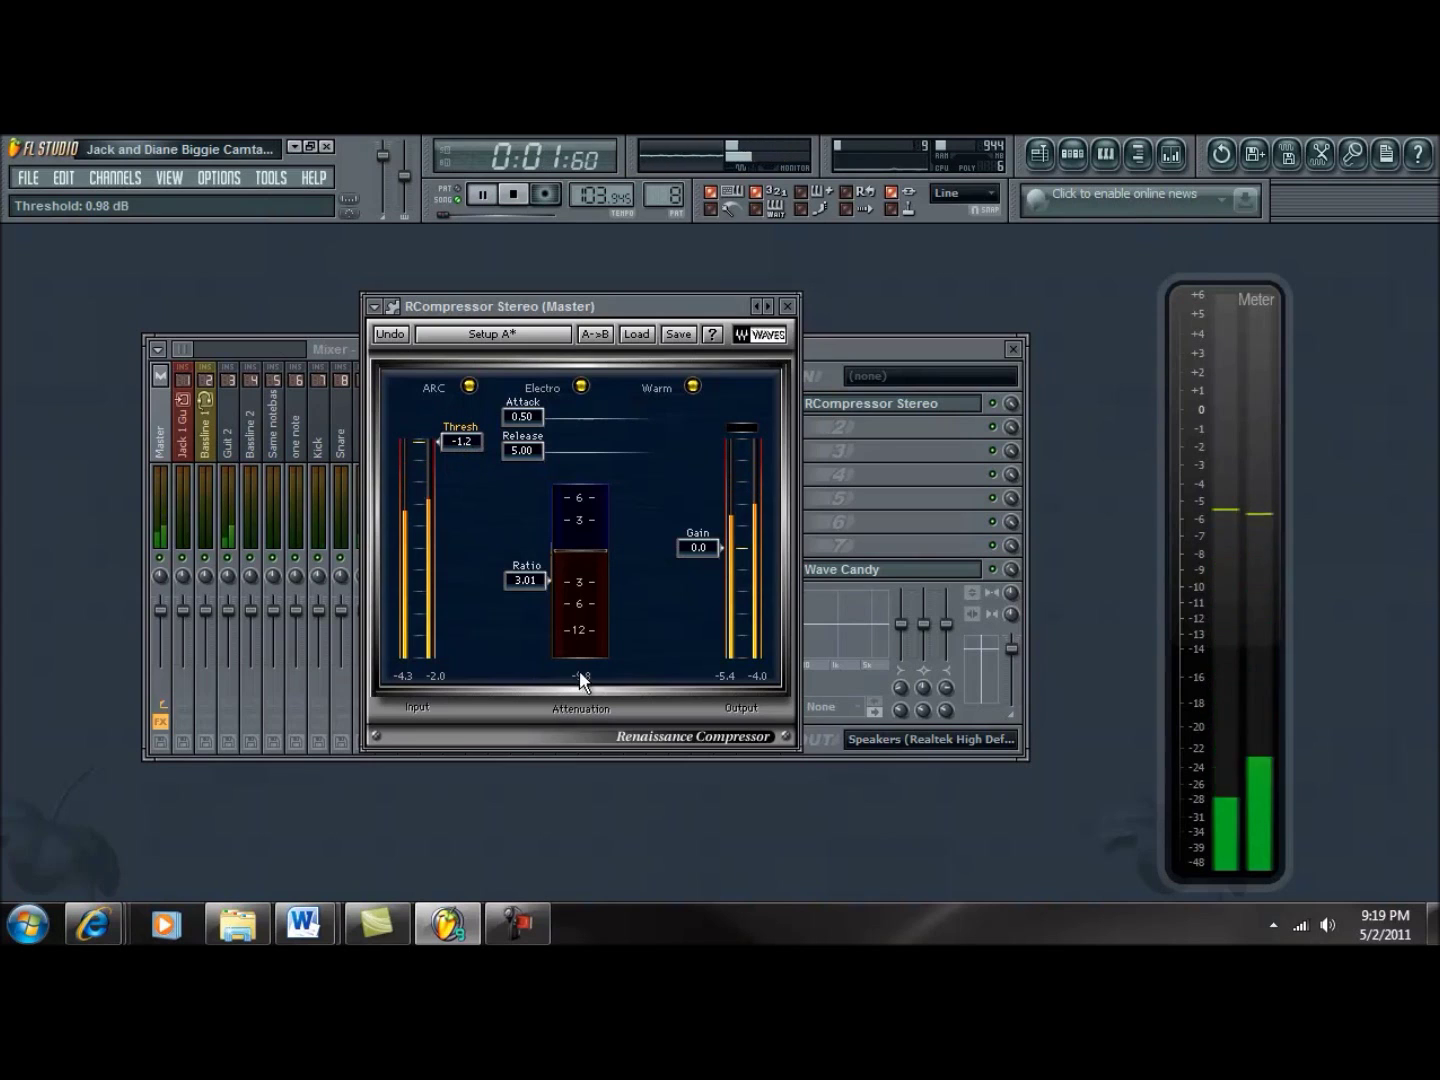
scroll(452, 440, "down", 2)
left_click_drag(452, 440, 452, 477)
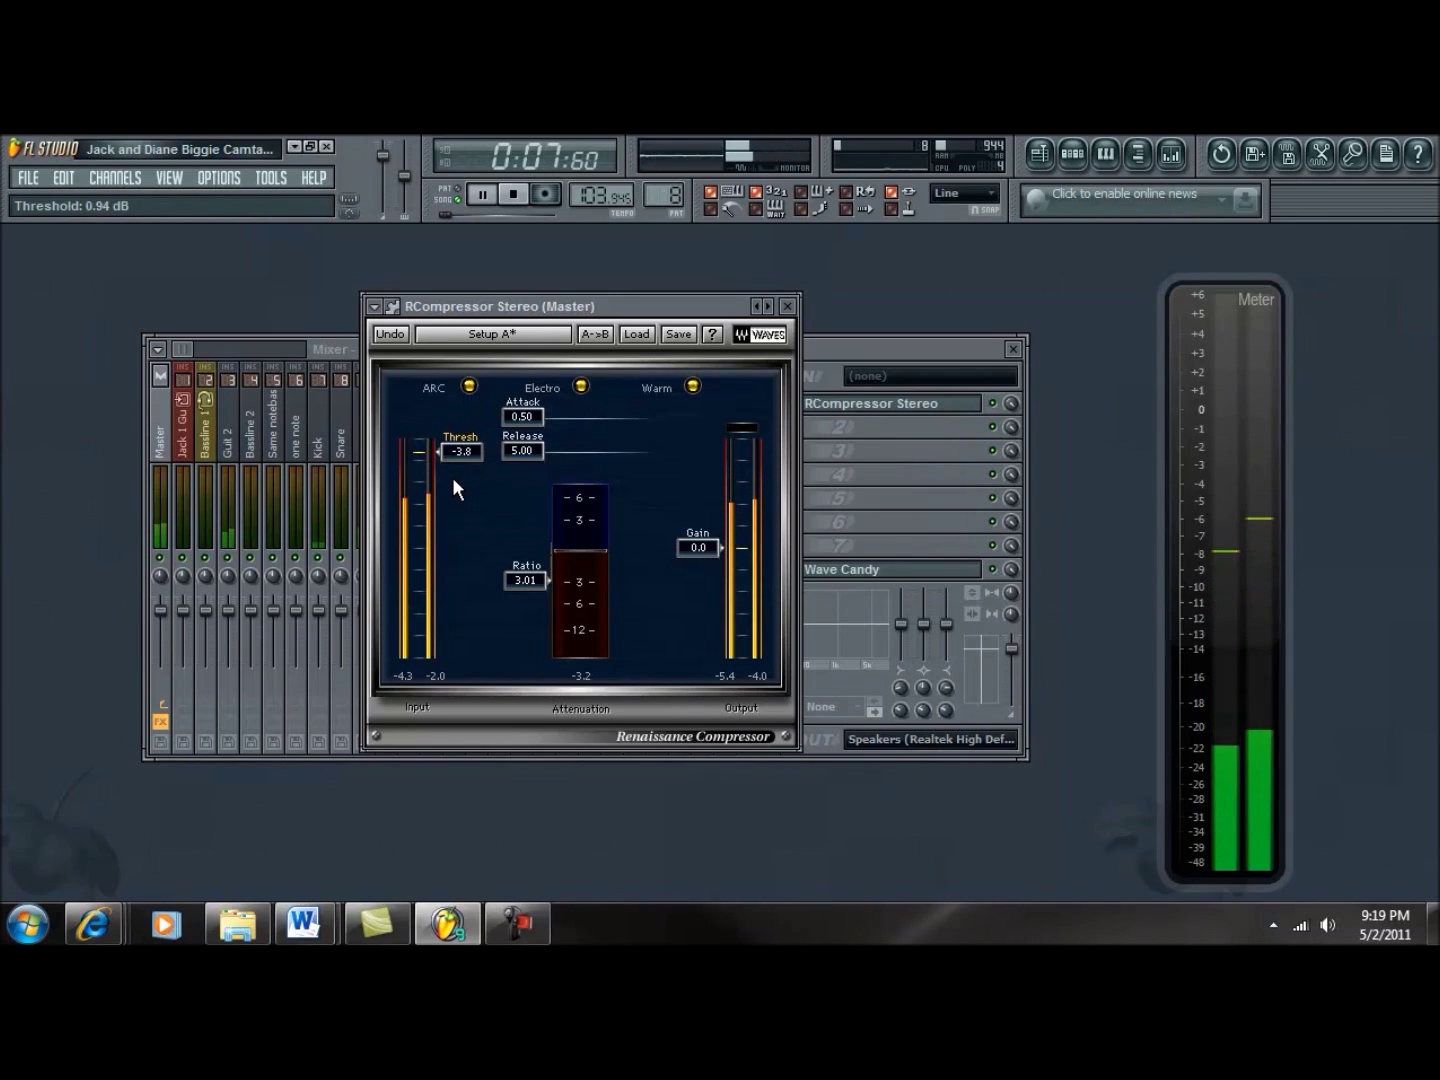
left_click_drag(453, 477, 453, 495)
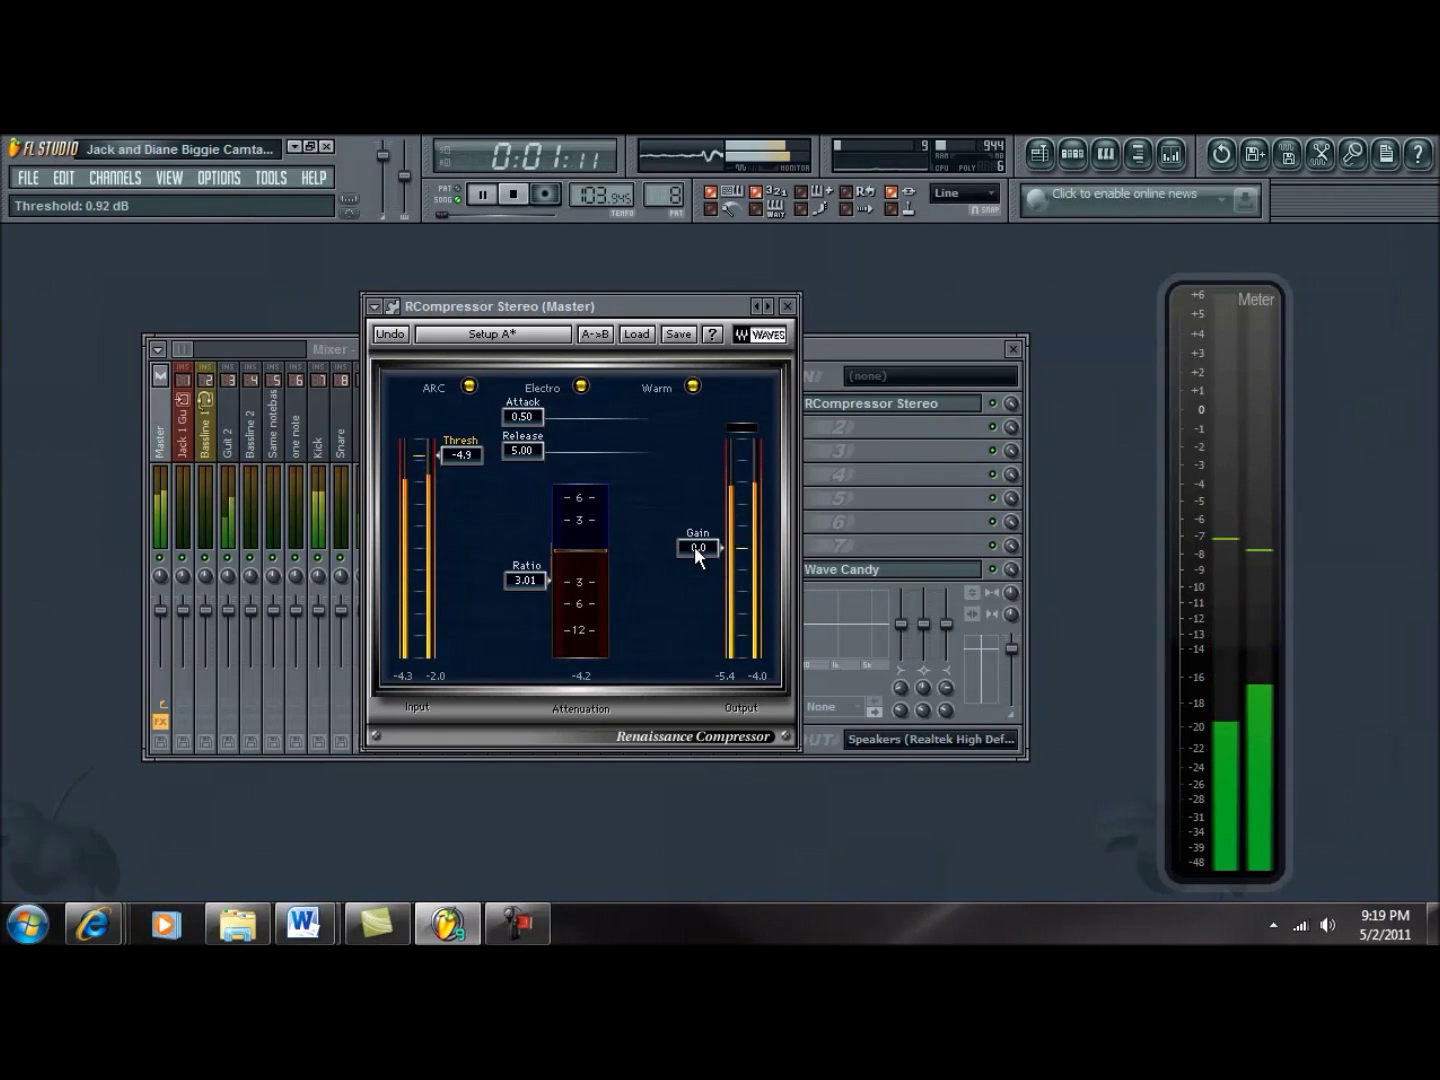
- Raise the compressor's output gain to 6.9 and move its window clear of the Master track's effect slots
left_click_drag(693, 544, 684, 489)
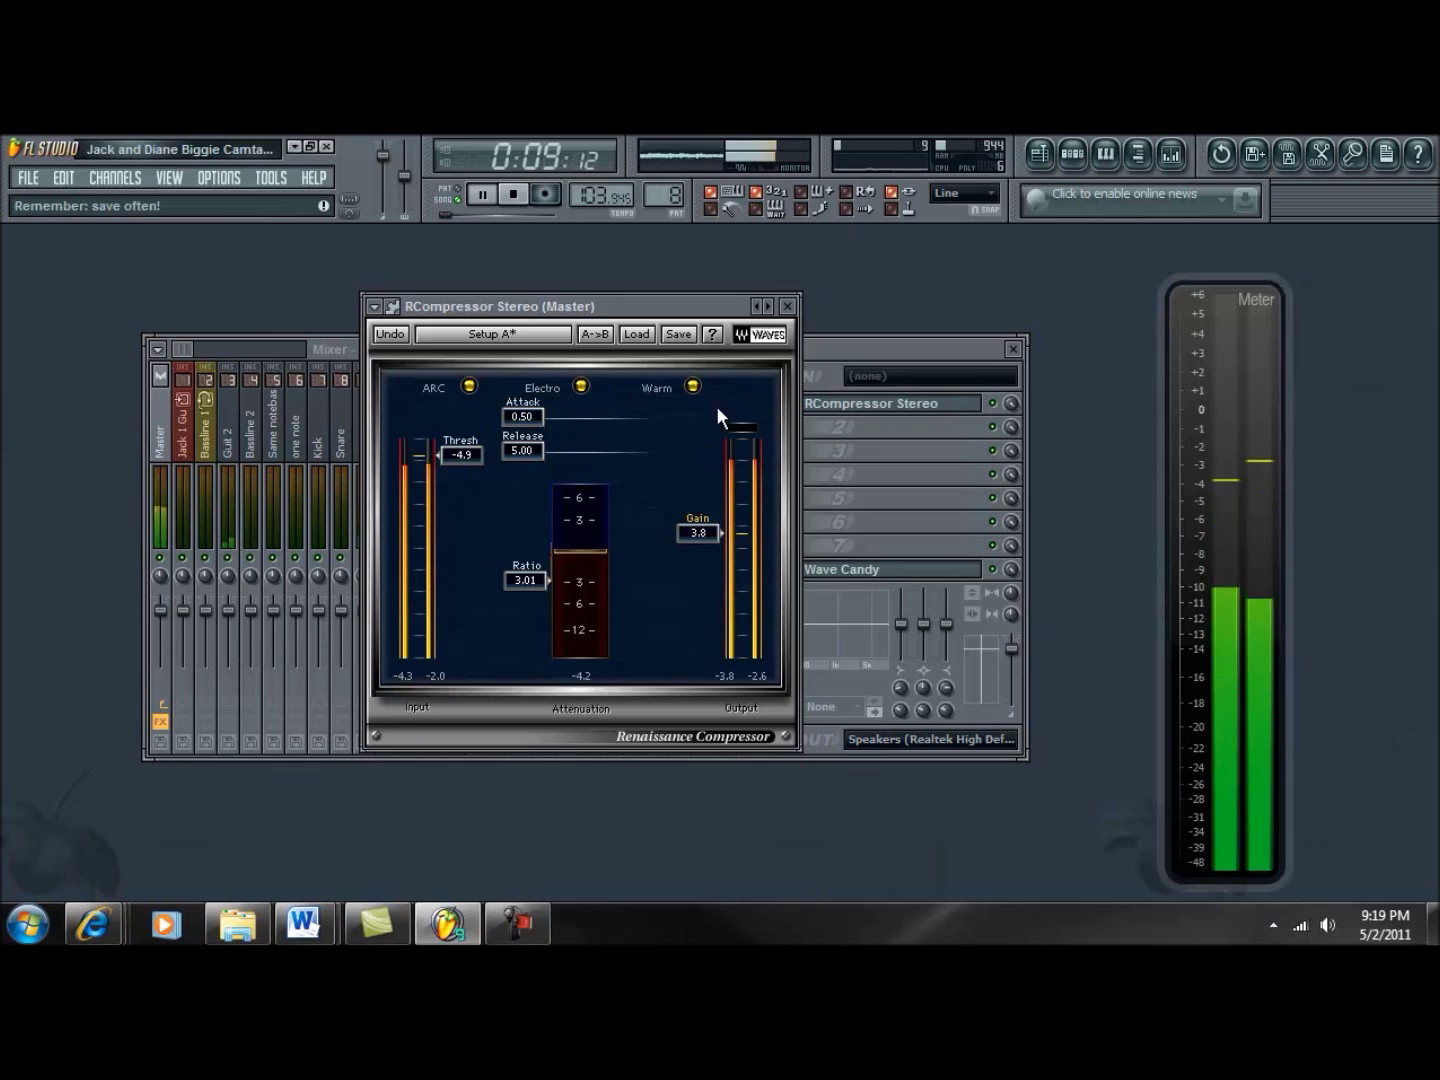
left_click_drag(692, 532, 692, 479)
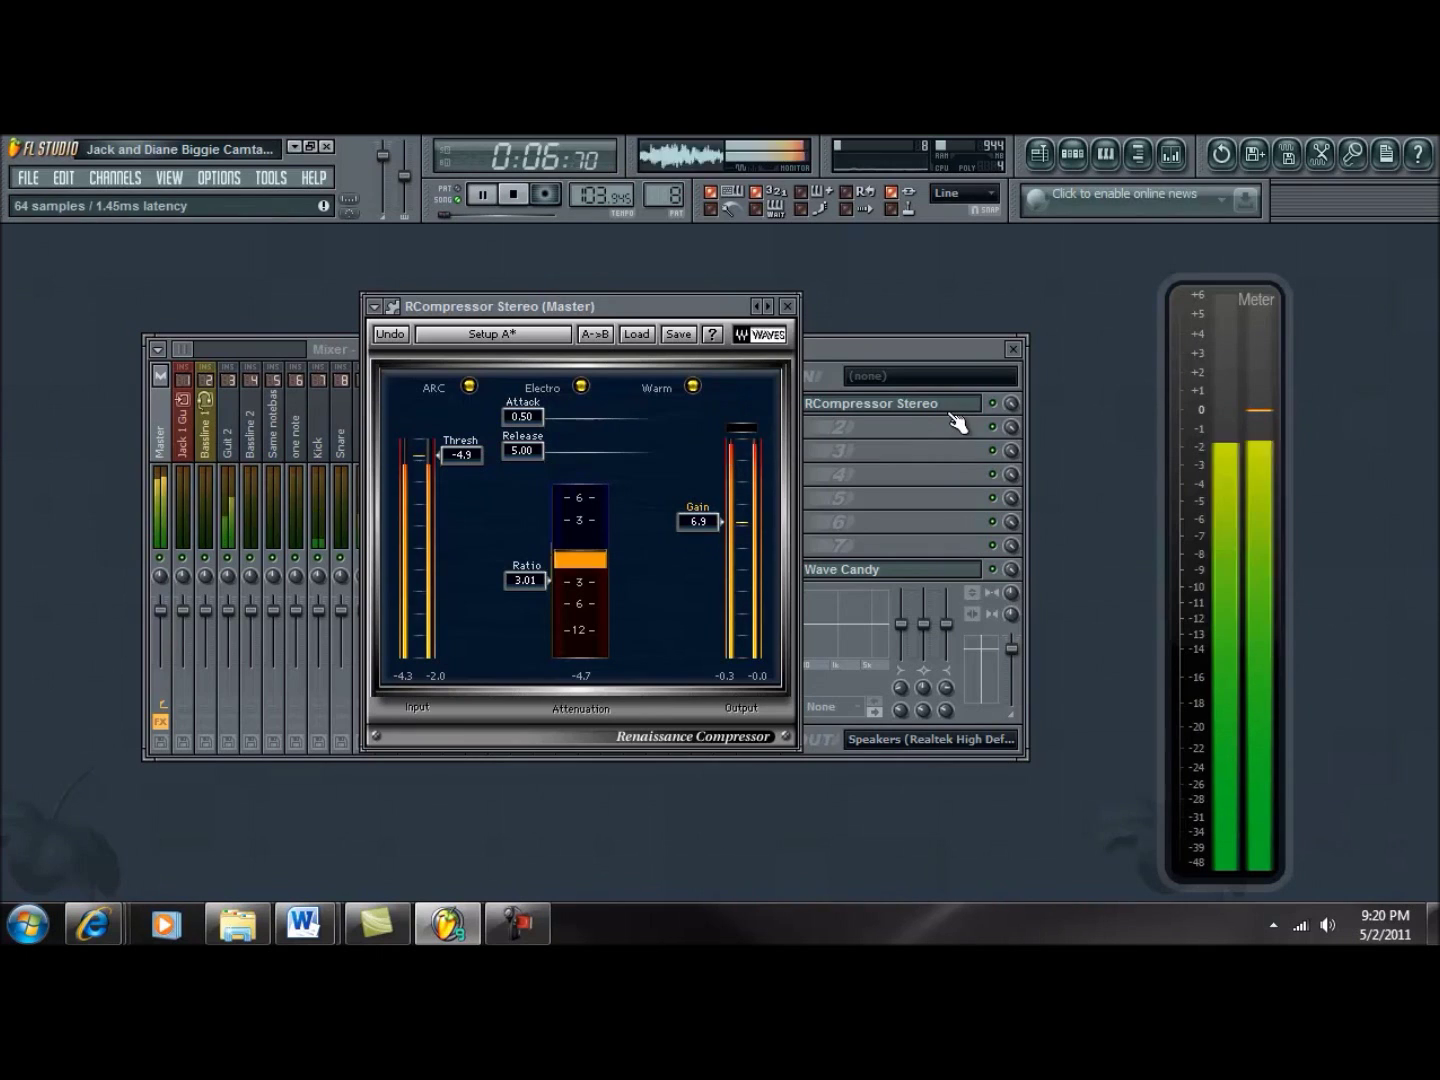
left_click_drag(747, 337, 662, 315)
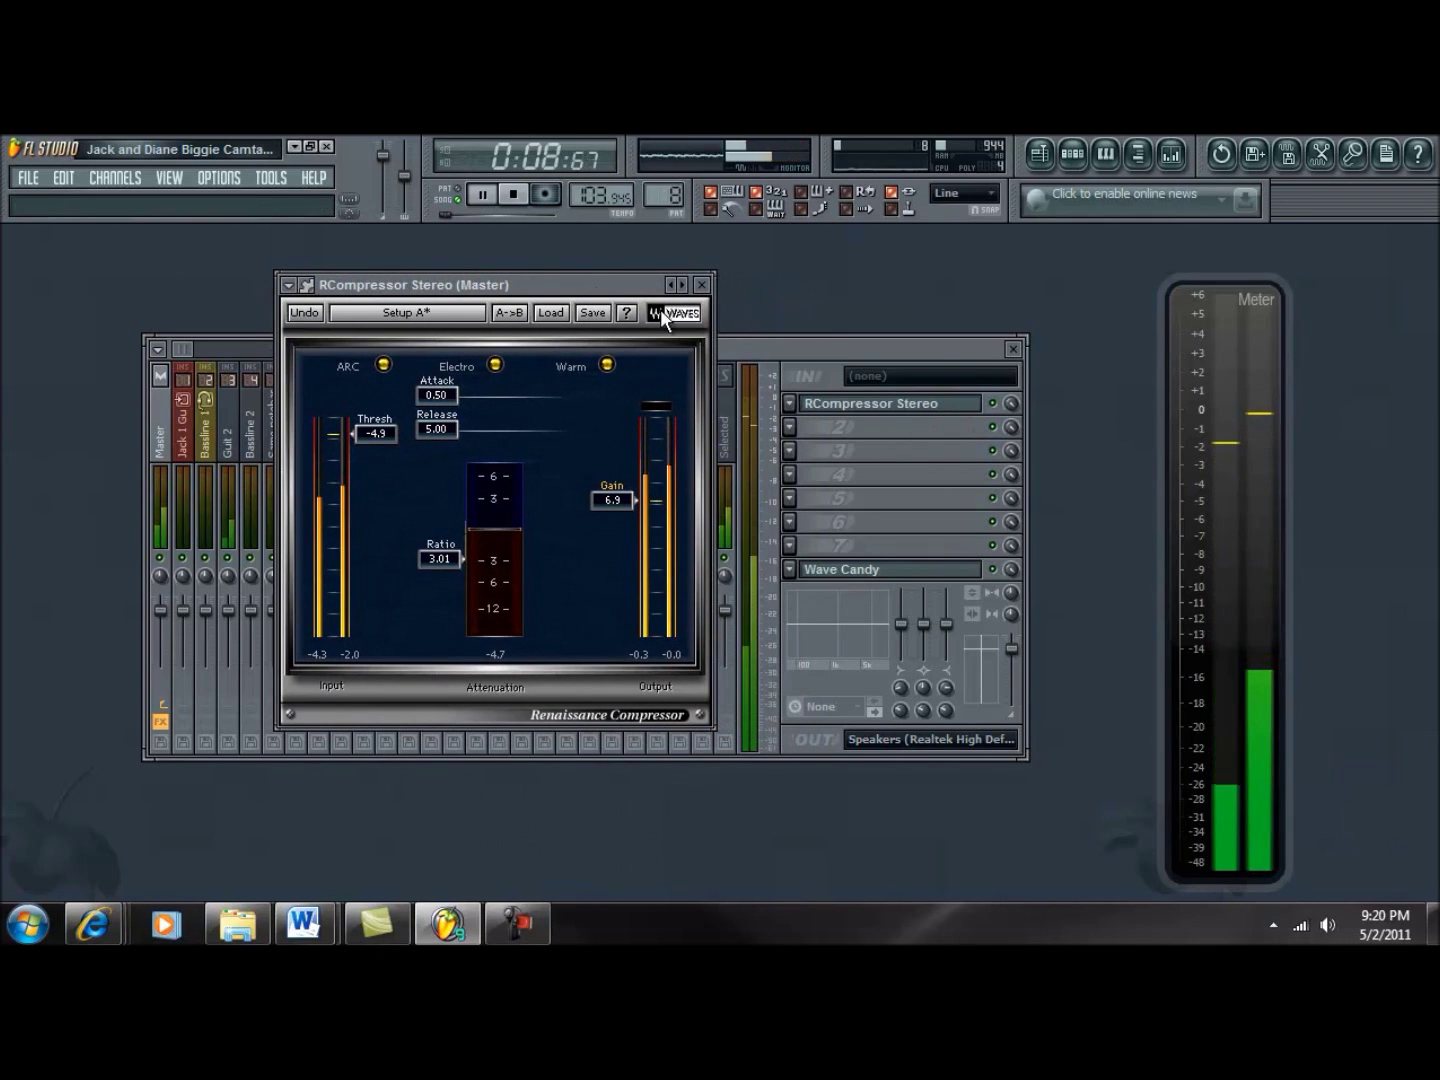
- Compare playback with RCompressor Stereo bypassed and enabled, and bring its window back to the front of the Mixer
left_click(995, 404)
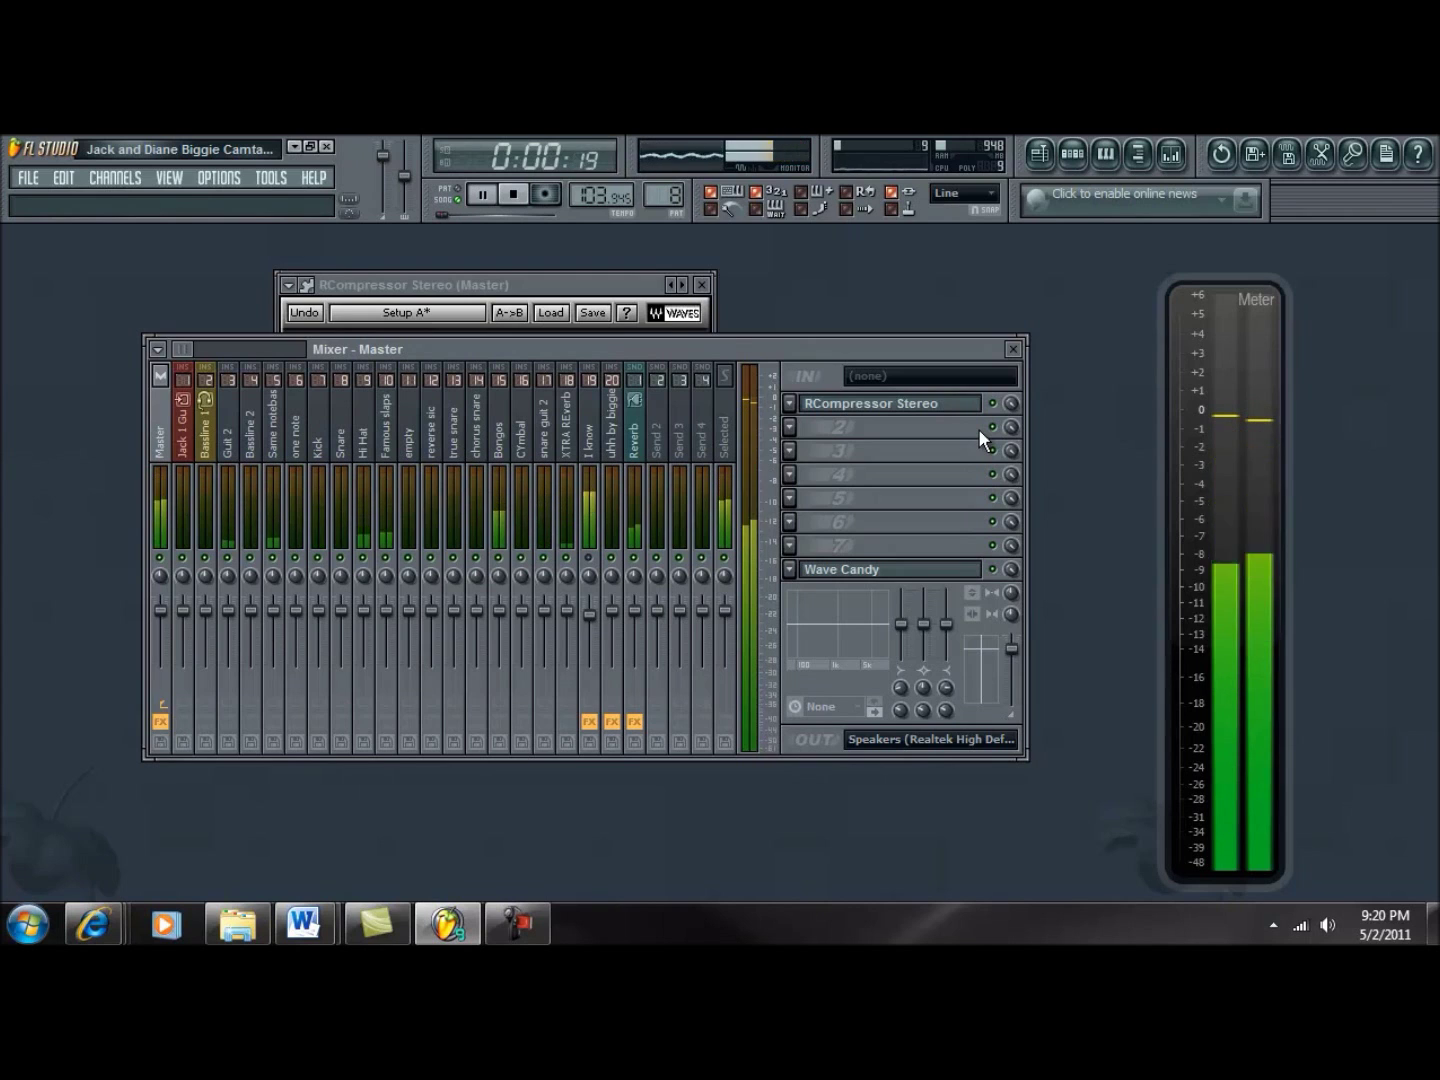
left_click(618, 289)
left_click_drag(628, 293, 675, 298)
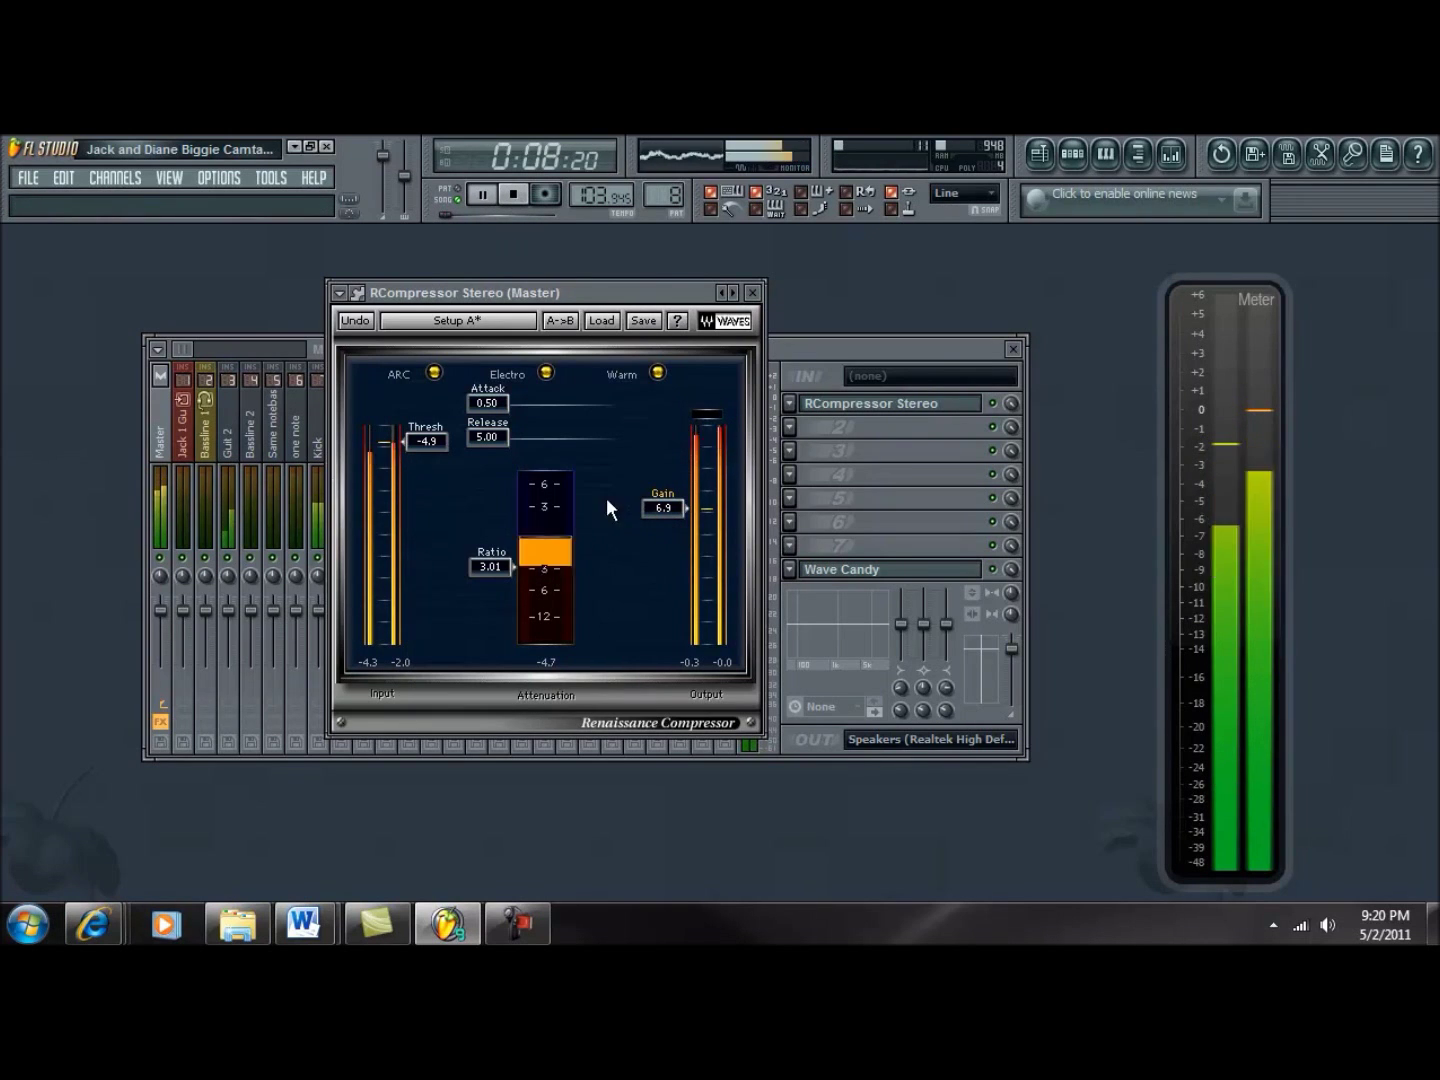
- Push the compressor's output gain up to 10.7, lower it to -2.7, and reset its clip indicator
left_click_drag(665, 502, 667, 438)
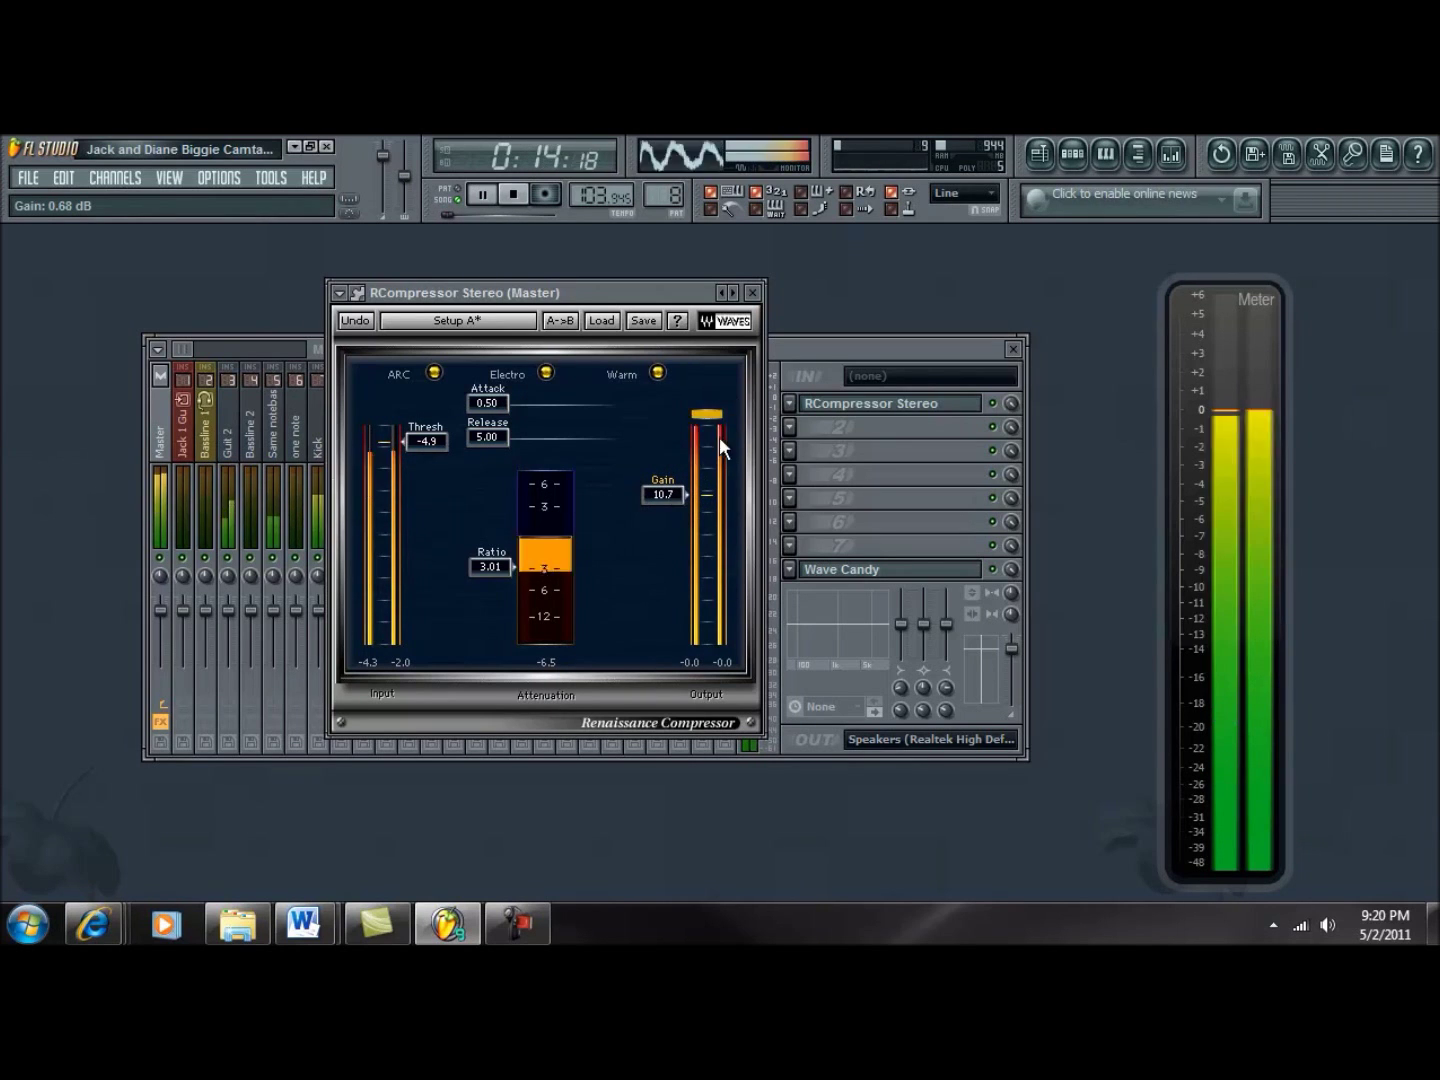
left_click_drag(667, 493, 667, 543)
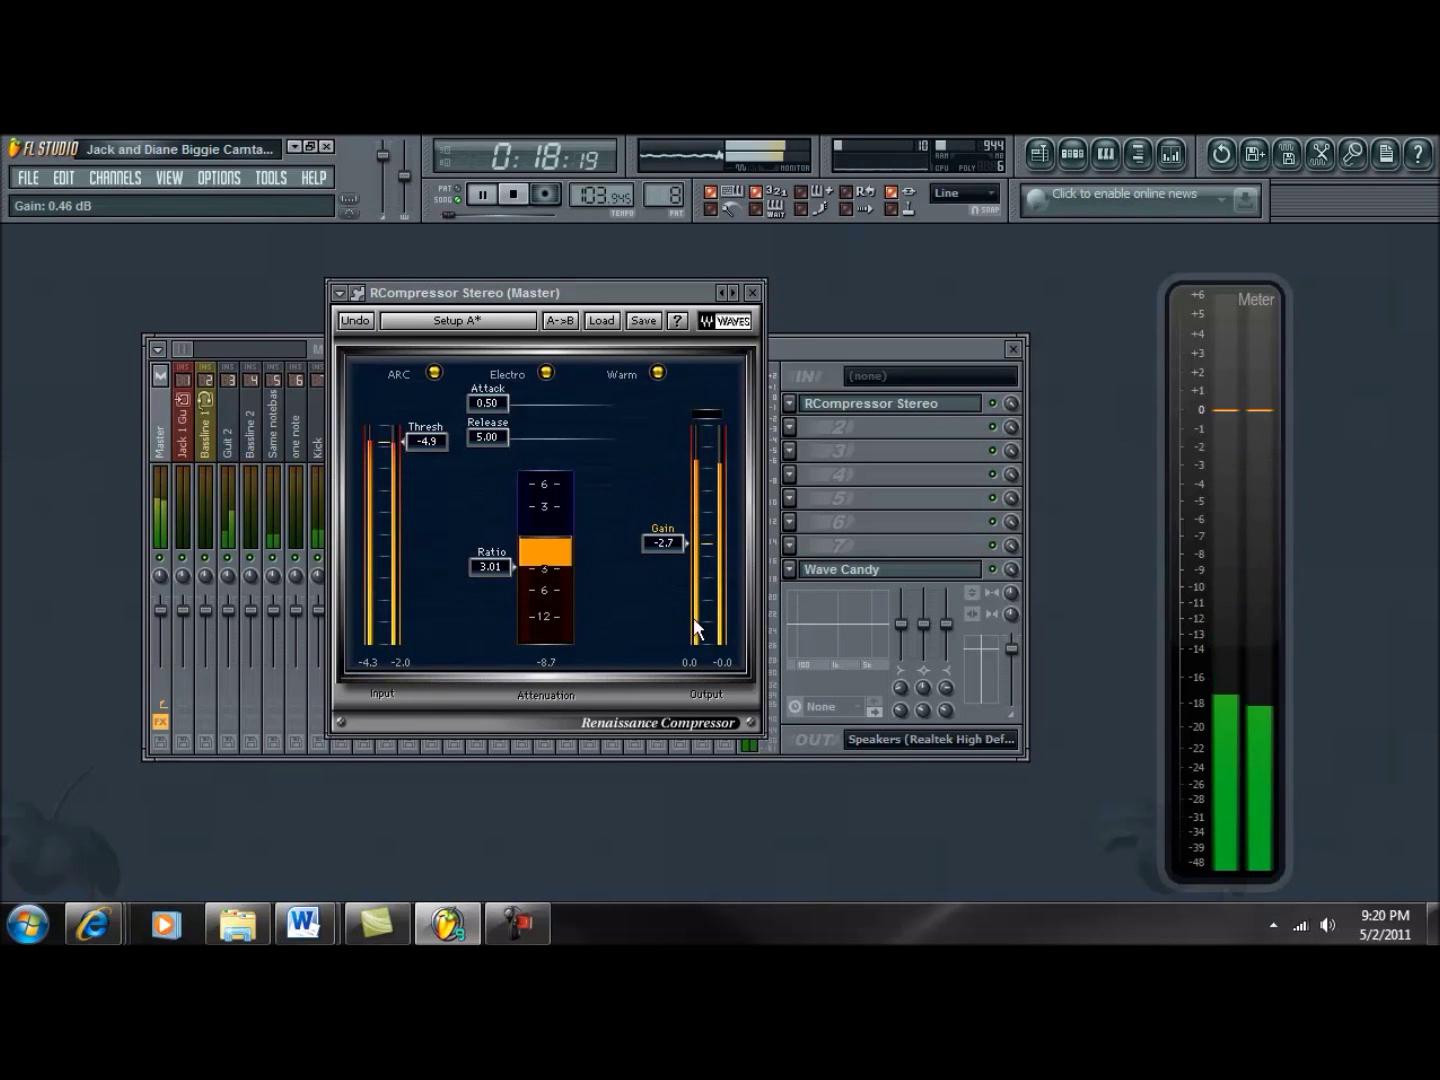
left_click(708, 419)
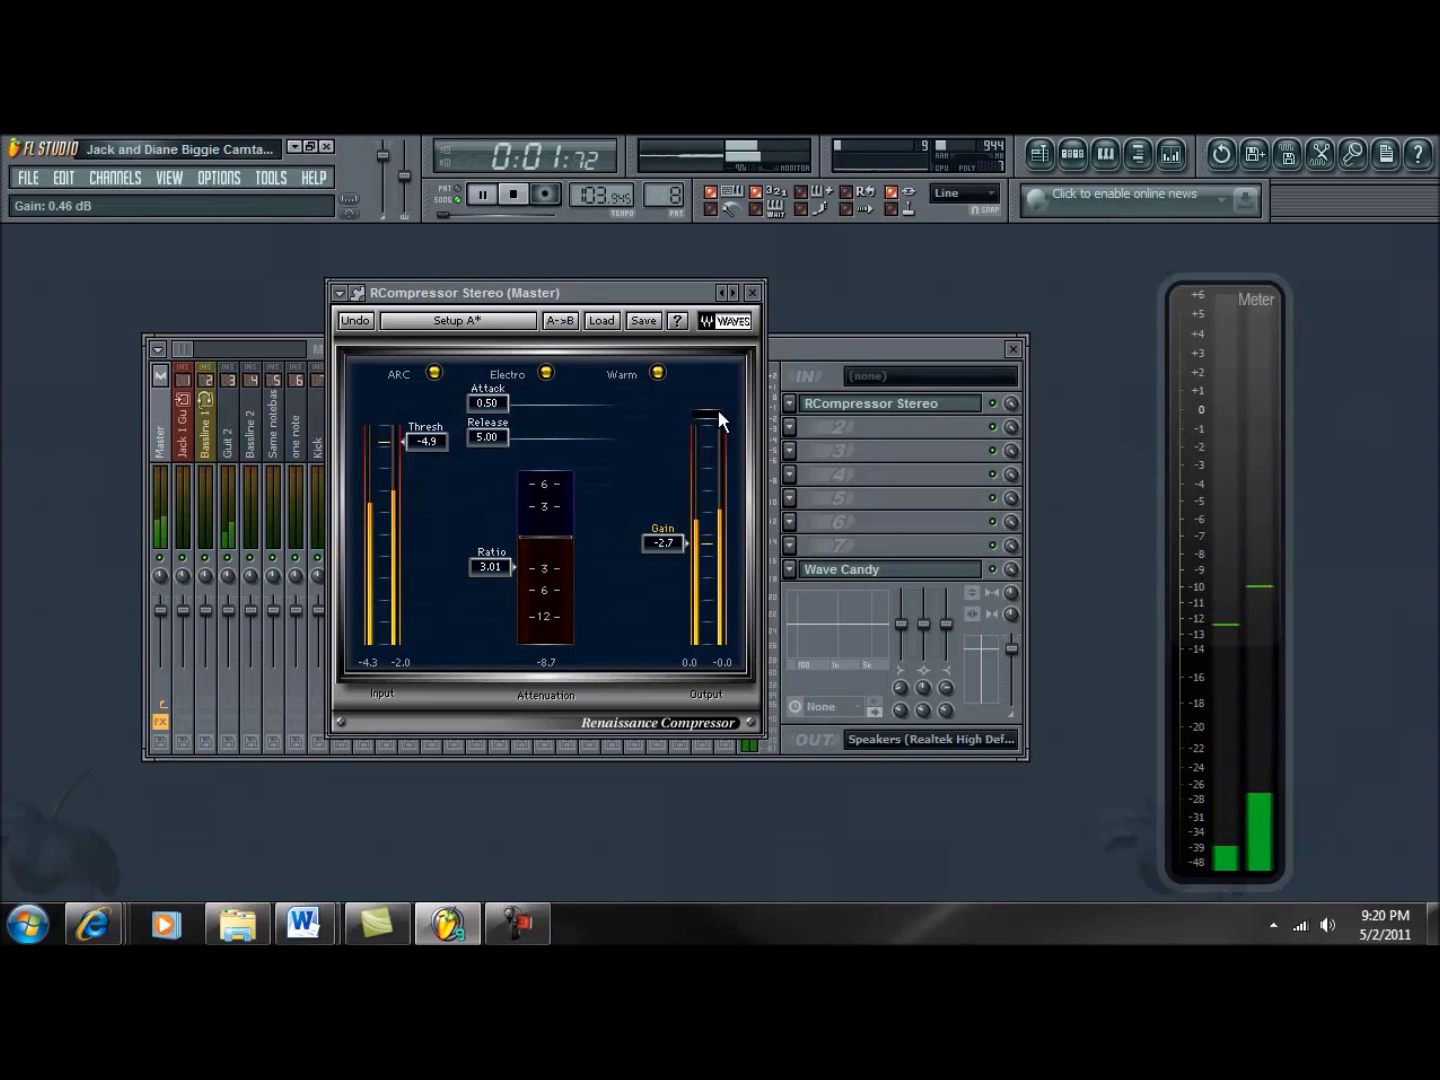
- Raise the compressor's output gain to 6.5 while the song plays, and stop playback
left_click_drag(667, 534, 693, 380)
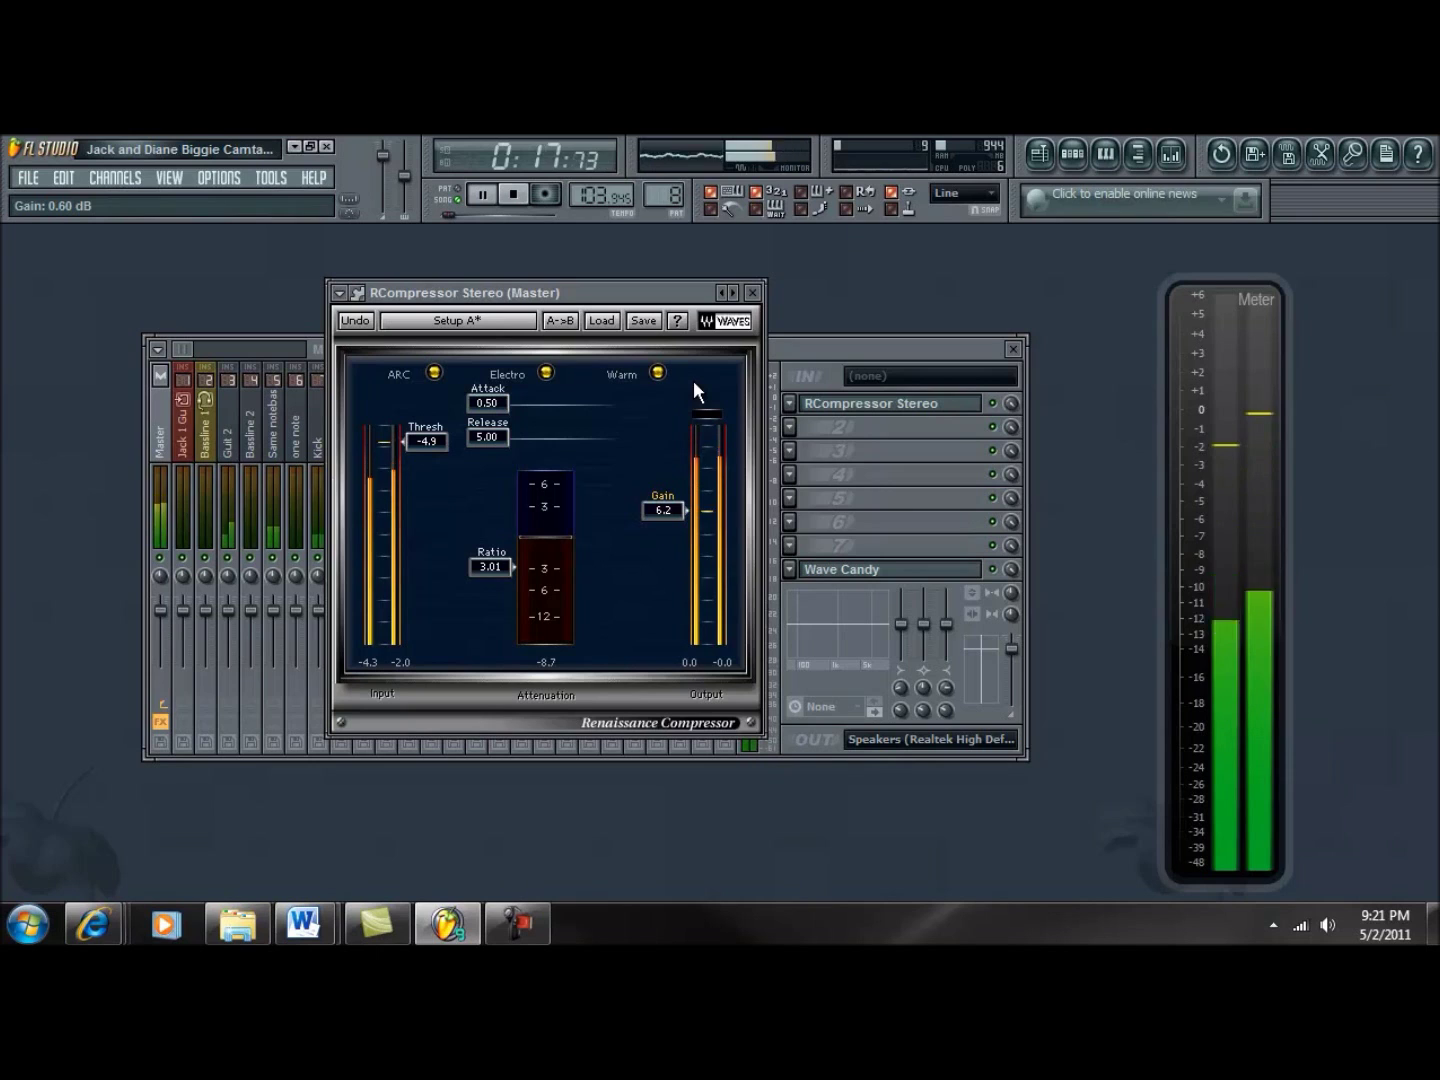
left_click_drag(693, 380, 694, 374)
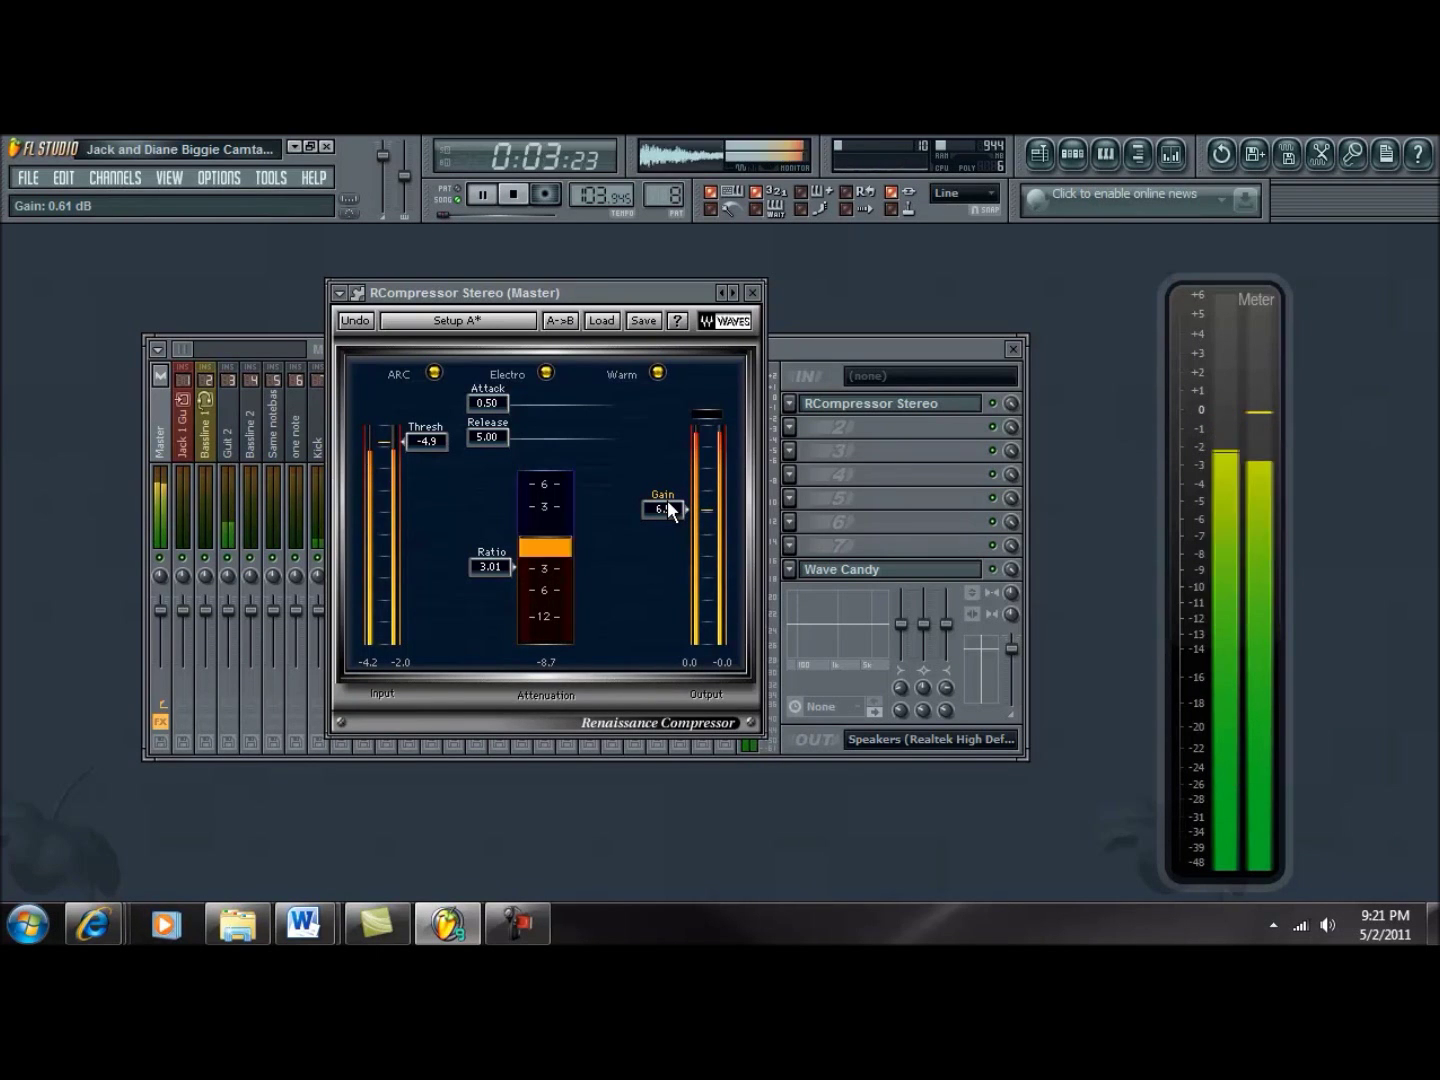
left_click(508, 199)
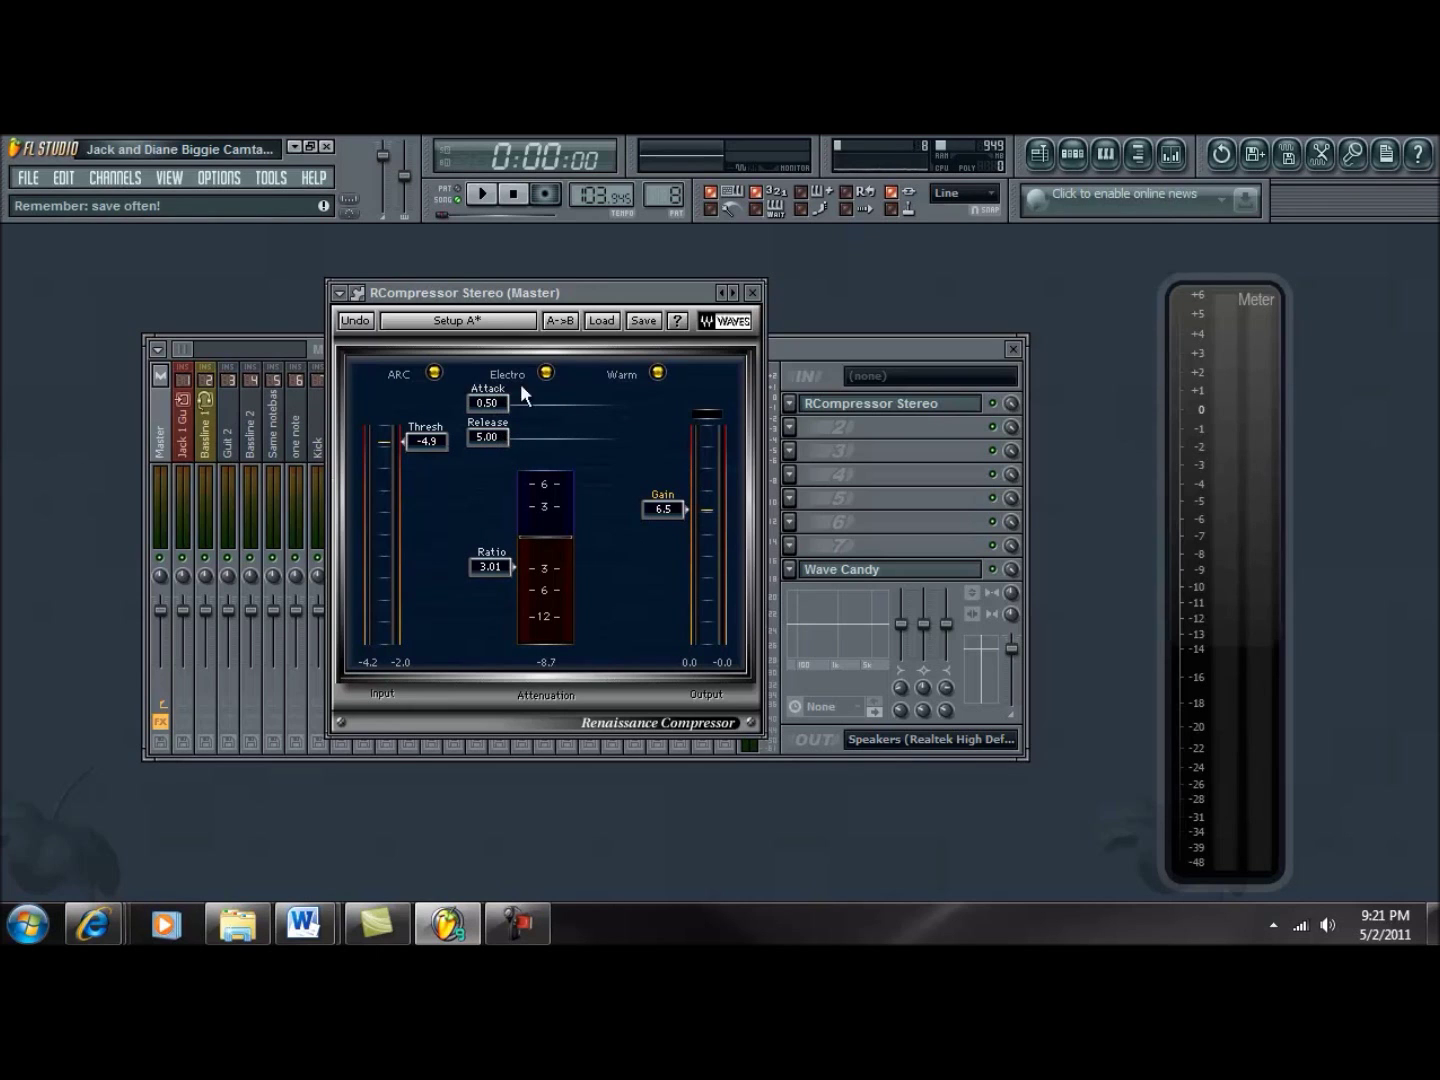
- Play the song with the compressor switched to Opto and Smooth, return to Electro and Warm, and stop playback
left_click(484, 194)
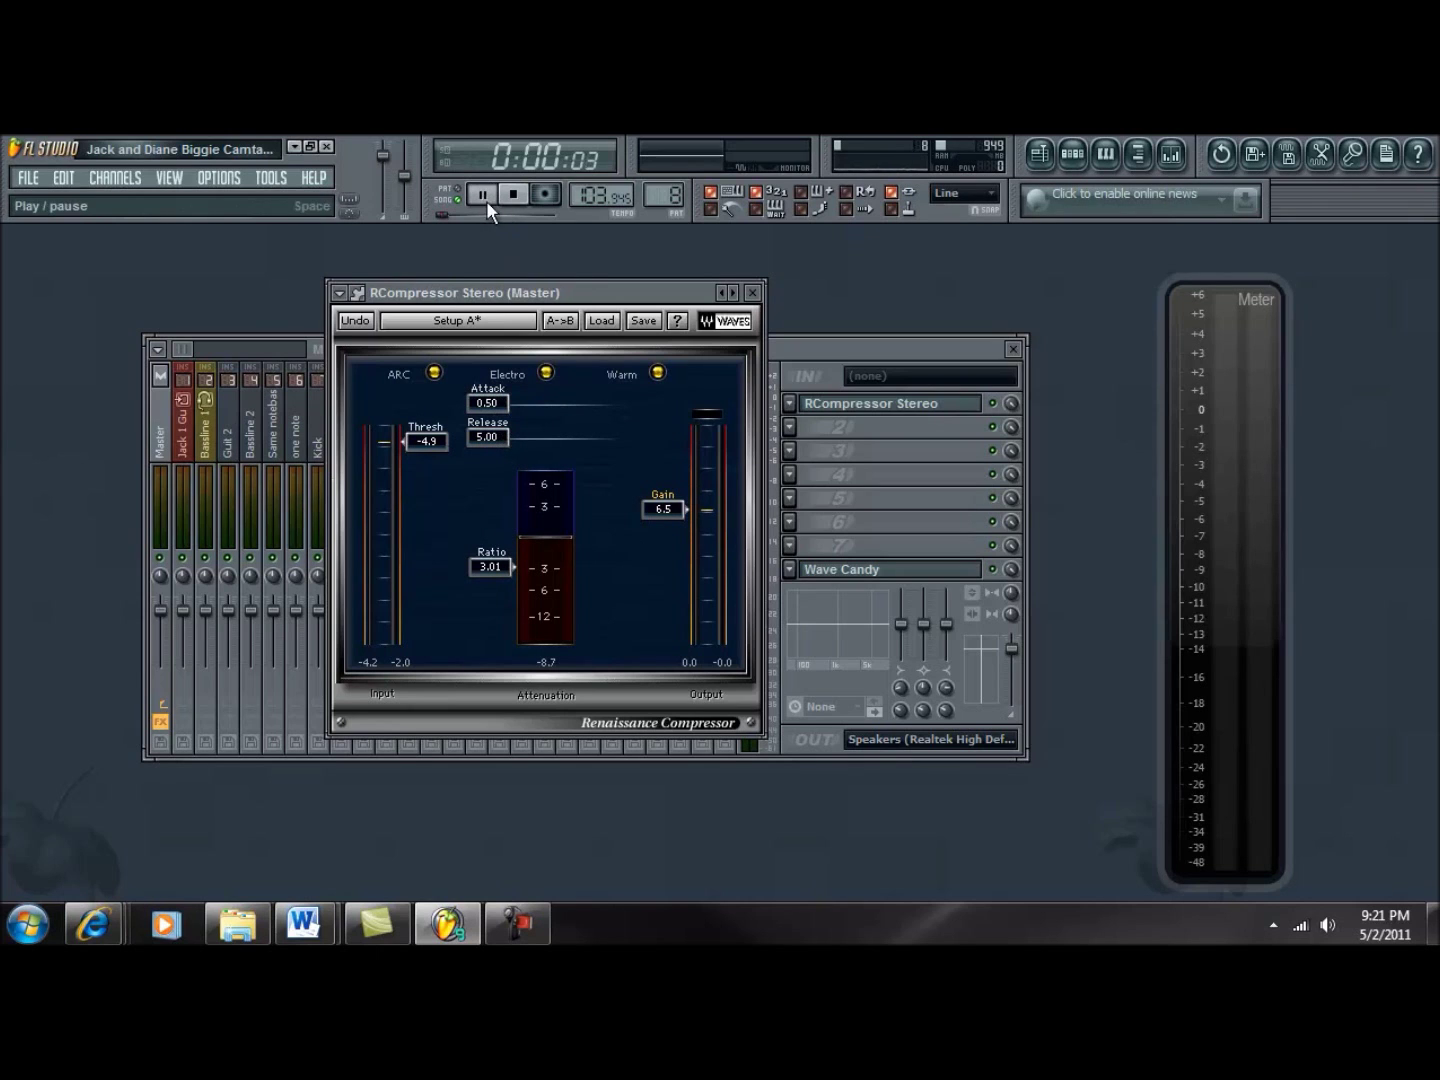
left_click(545, 372)
left_click(657, 373)
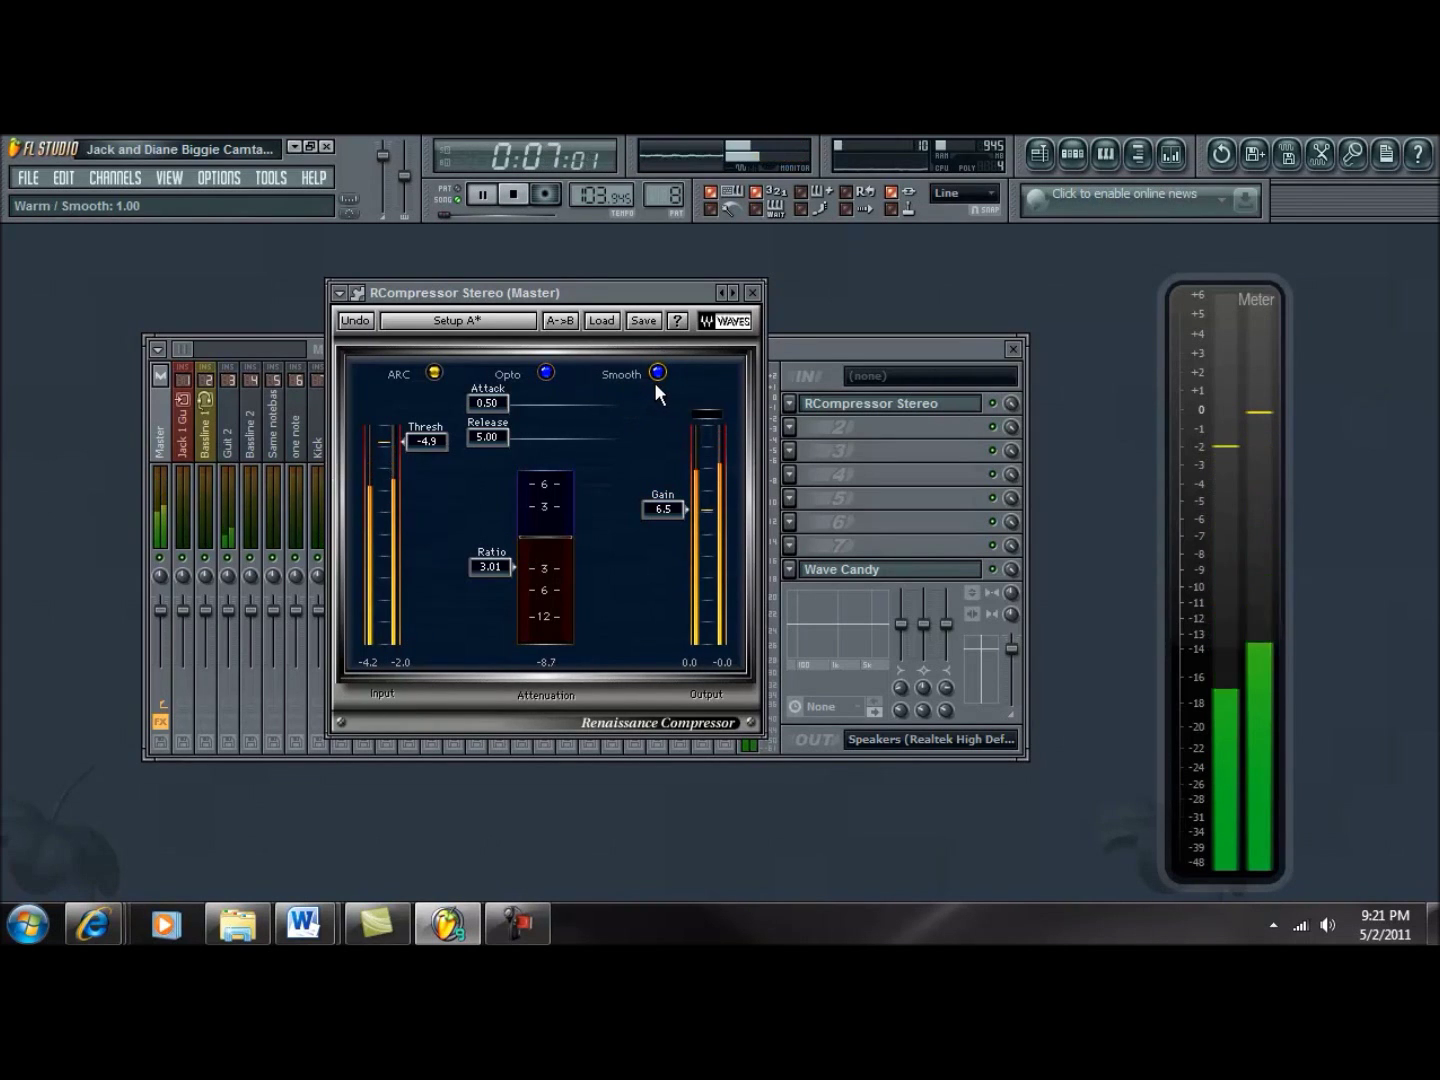
left_click(655, 373)
left_click(549, 374)
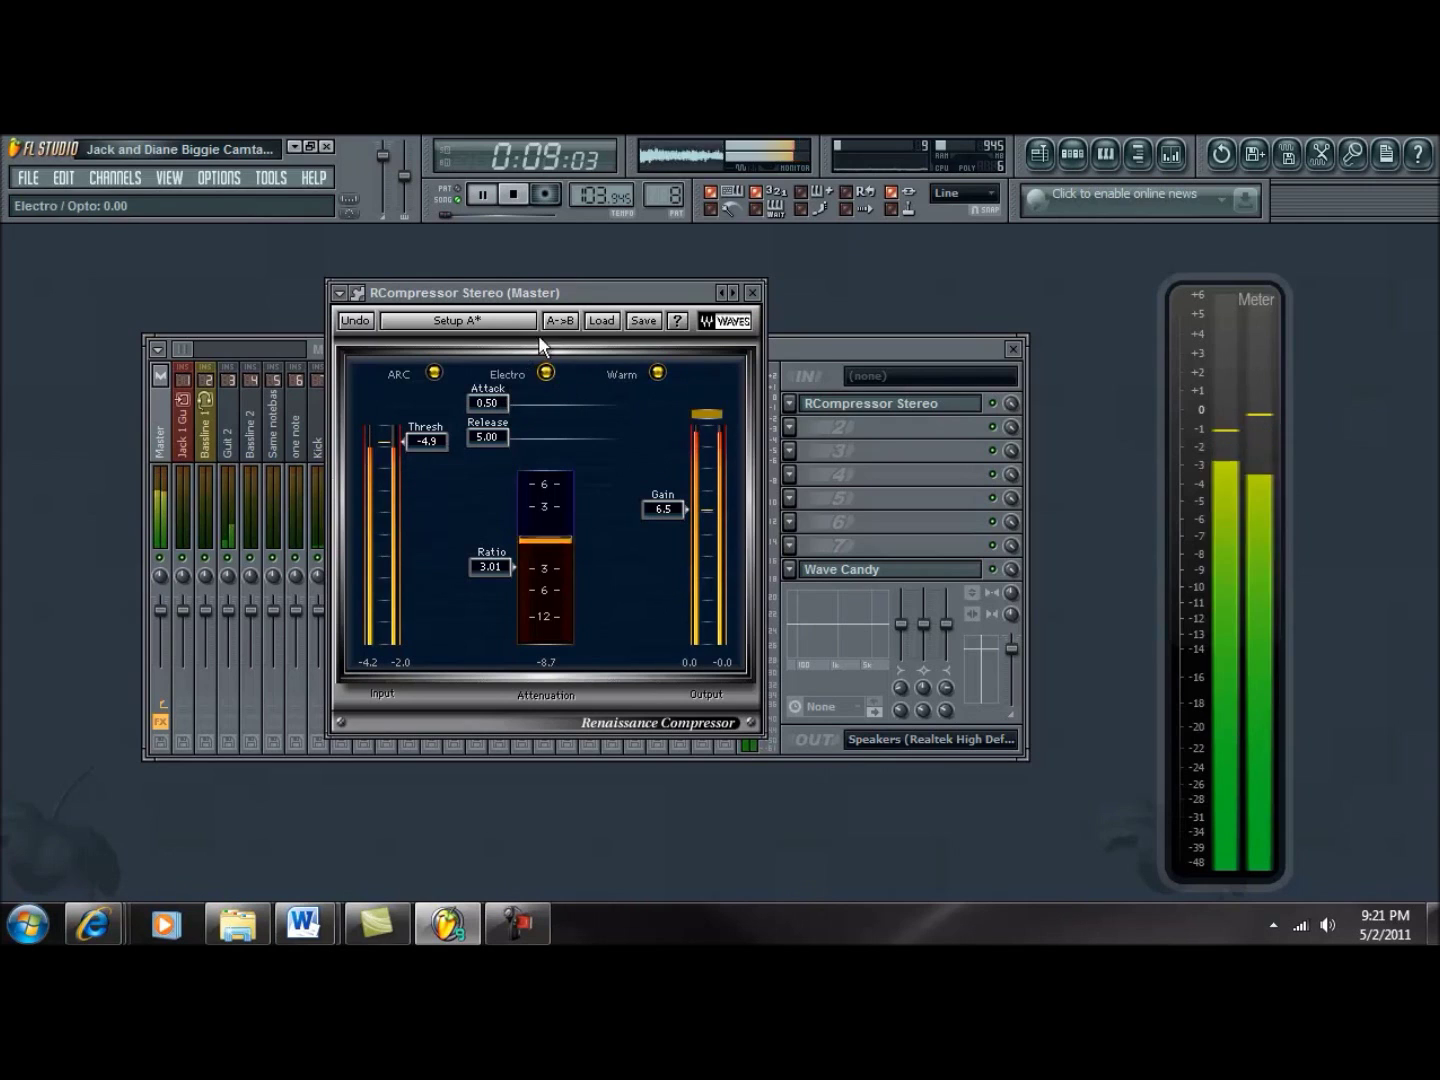
left_click(513, 194)
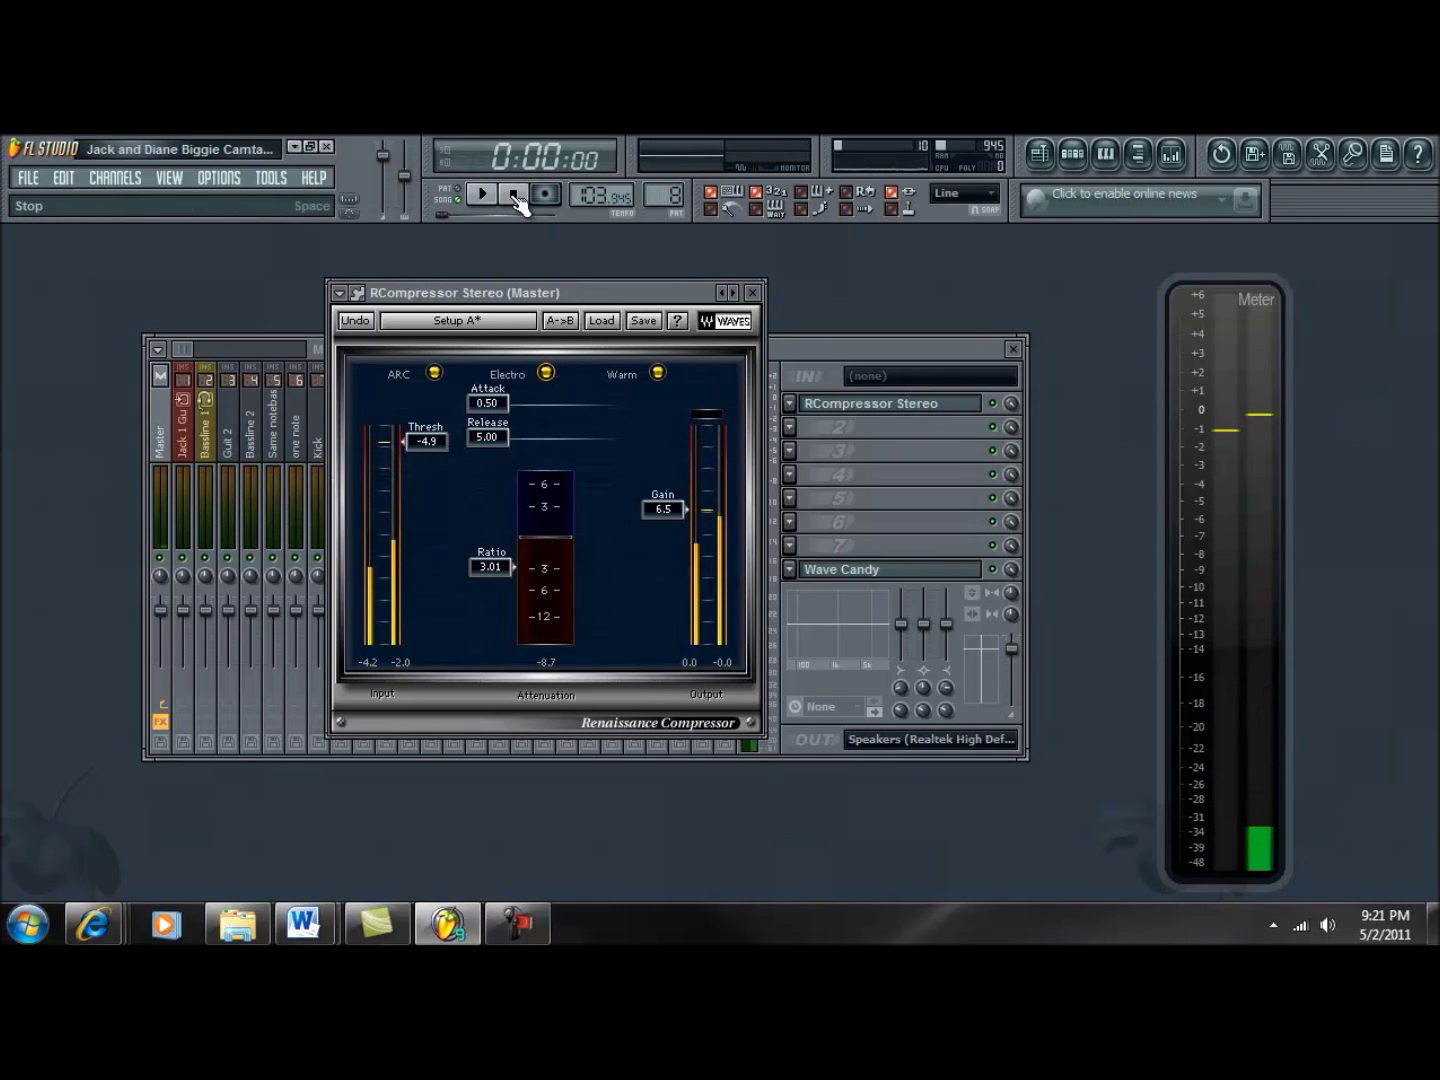
- Load the compressor's Vocal factory preset and replace it with the Voiceover preset
left_click(609, 321)
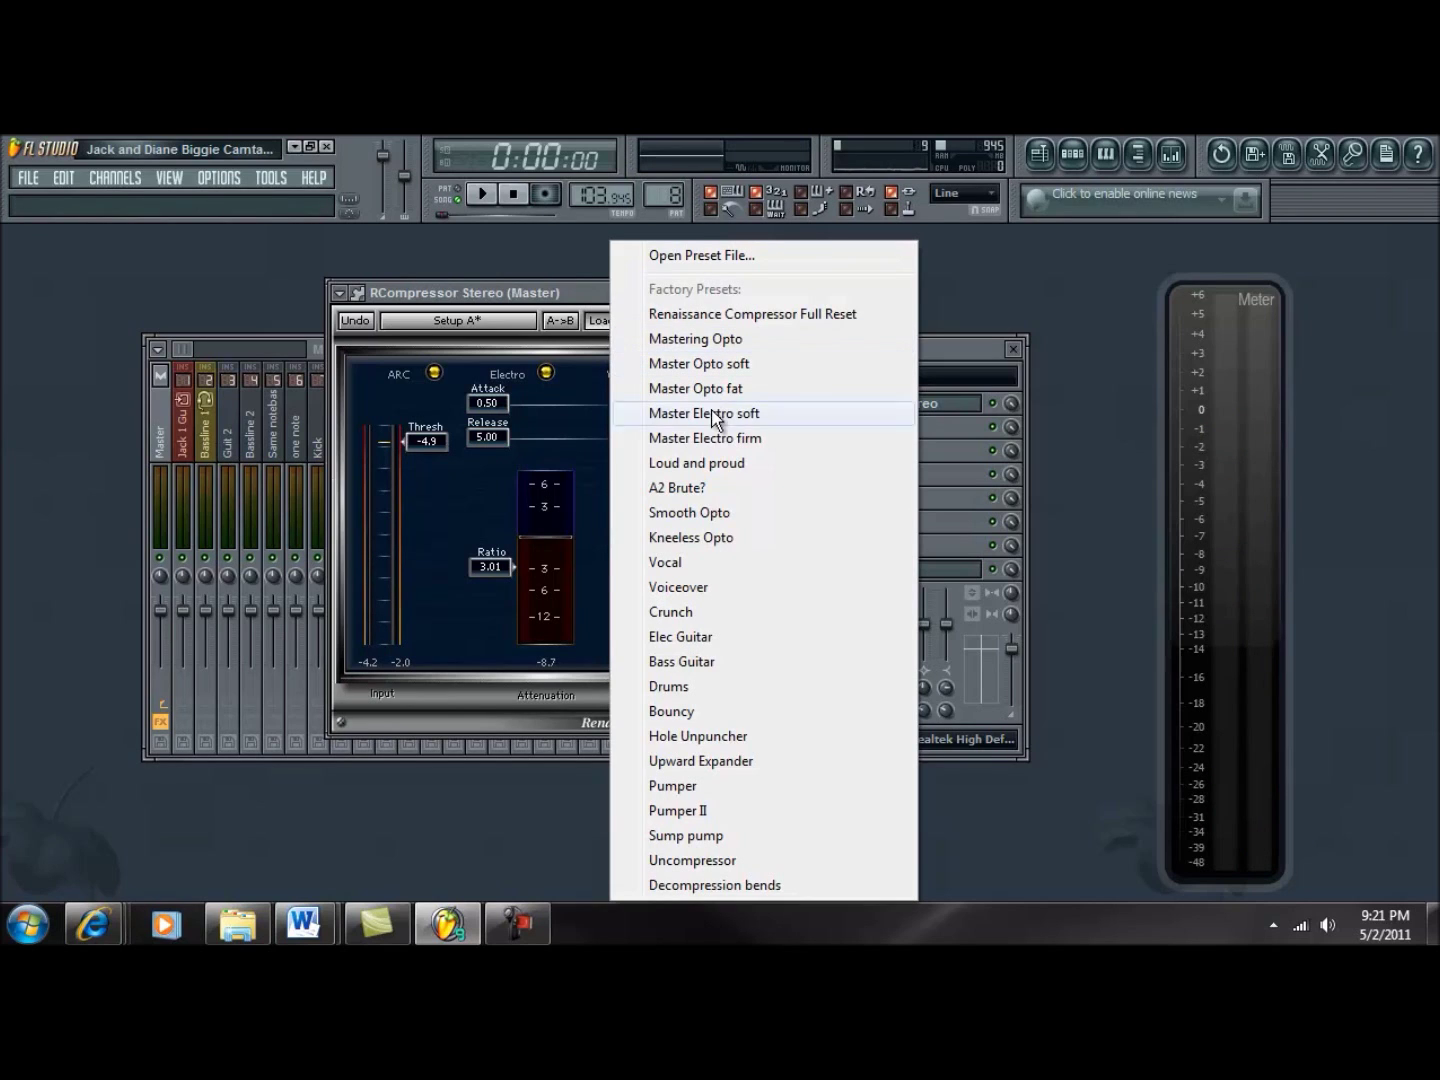
left_click(665, 562)
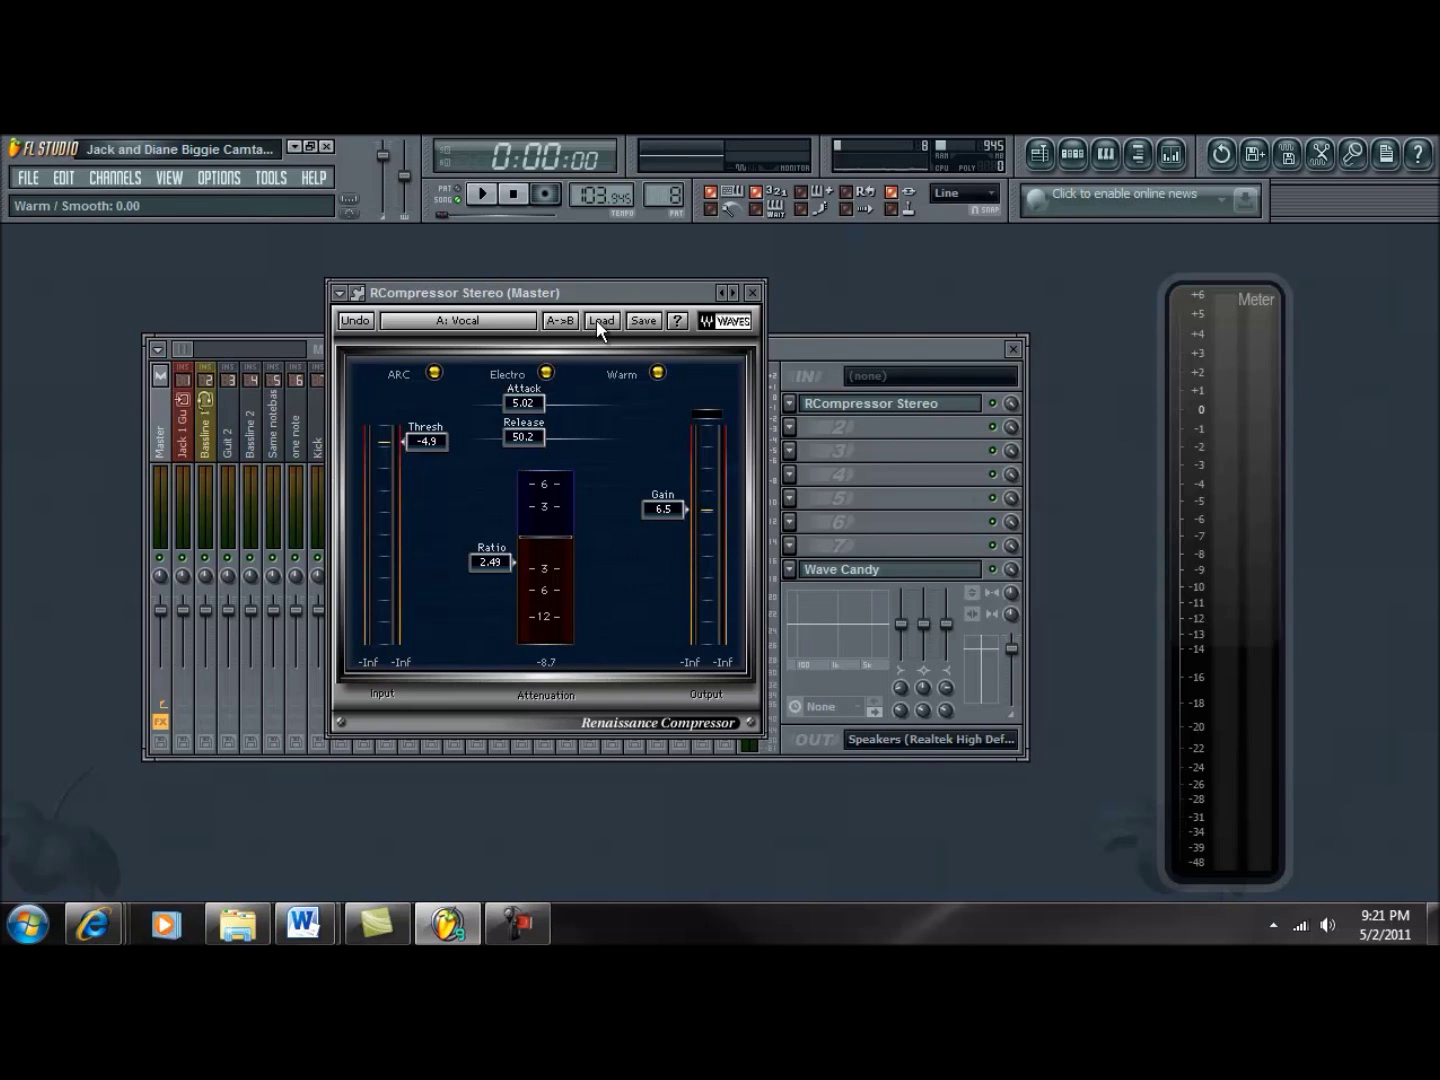
left_click(599, 319)
left_click(656, 588)
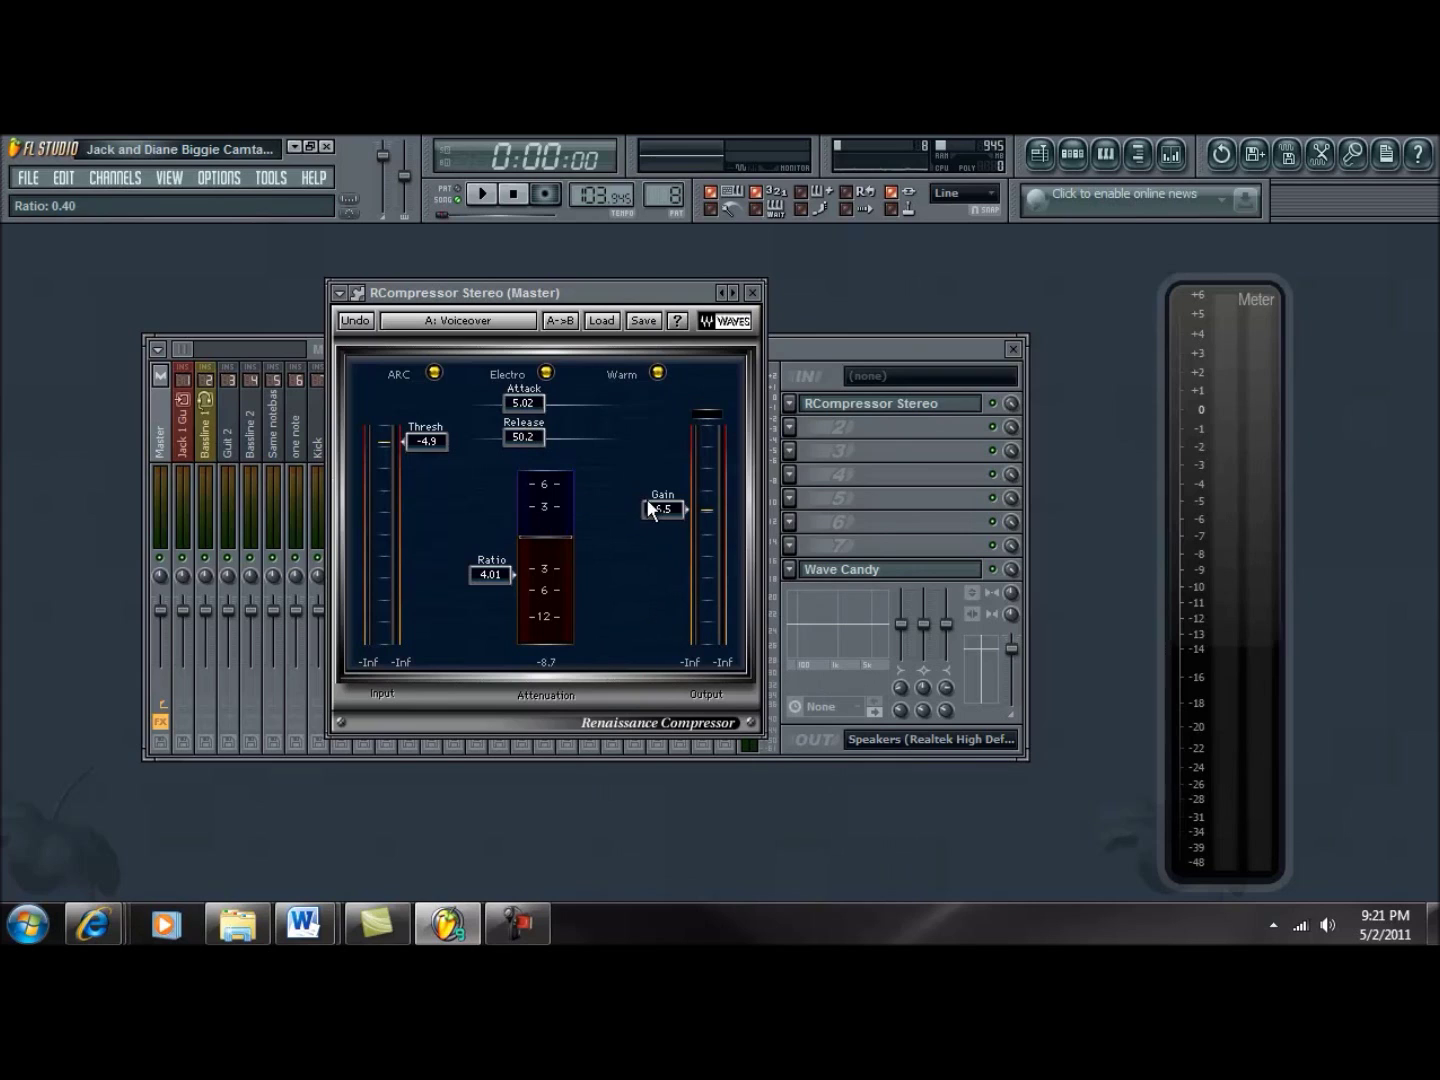
- Set the compressor's threshold to 0.0 and its output gain to 0.1
left_click_drag(432, 450, 432, 361)
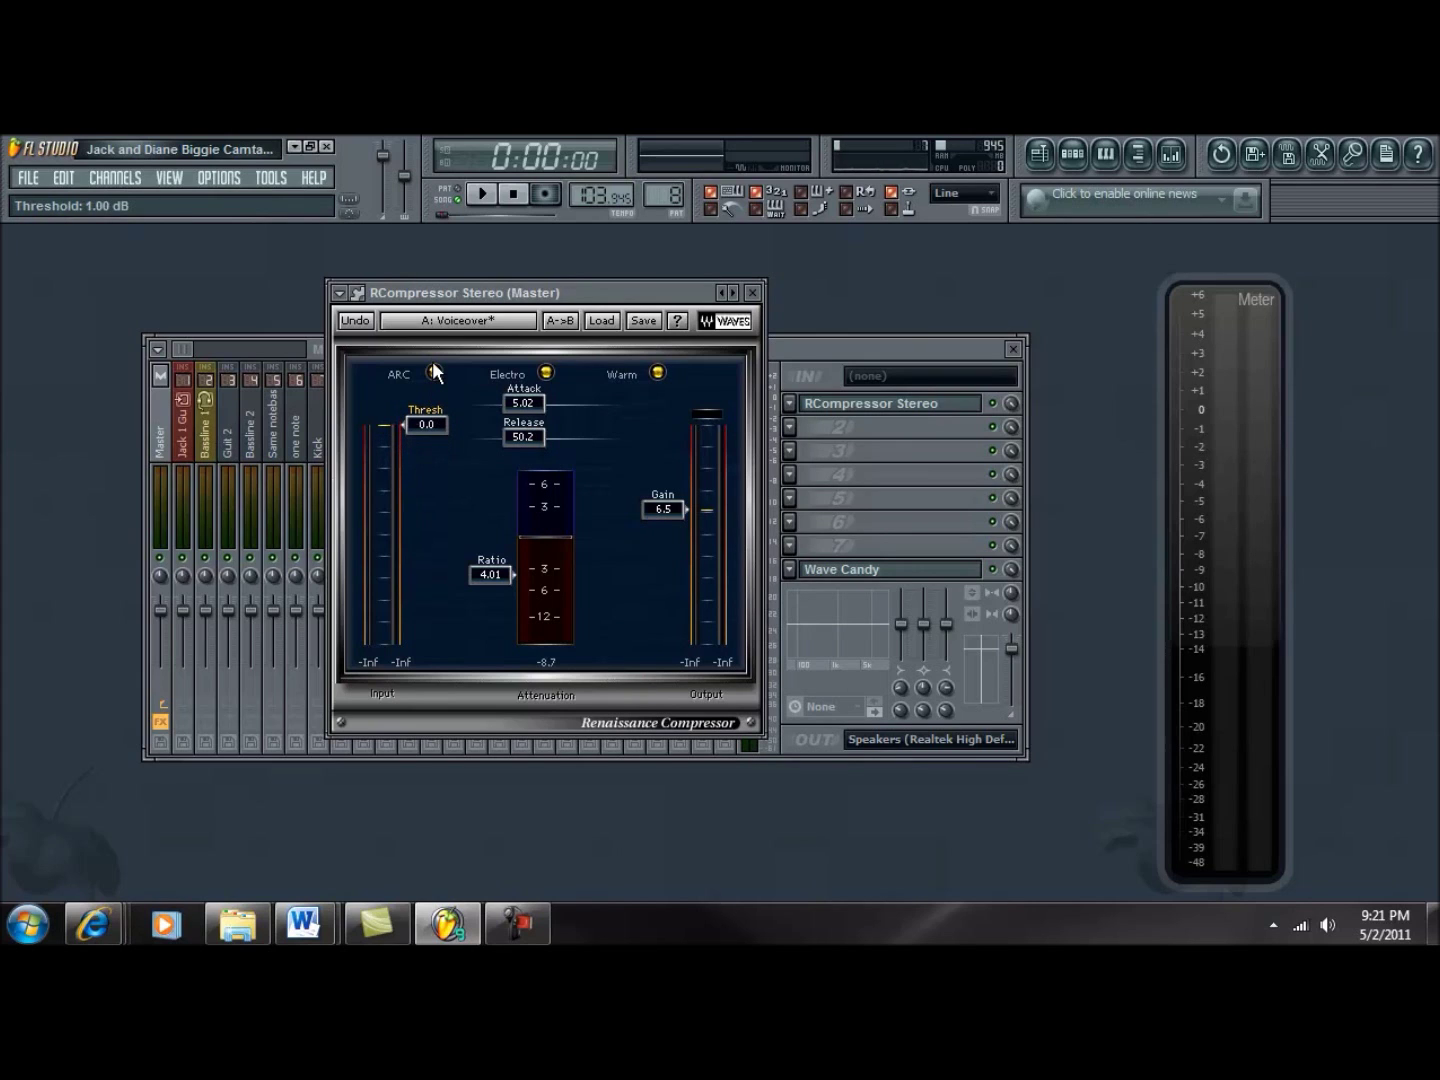
left_click_drag(661, 516, 652, 580)
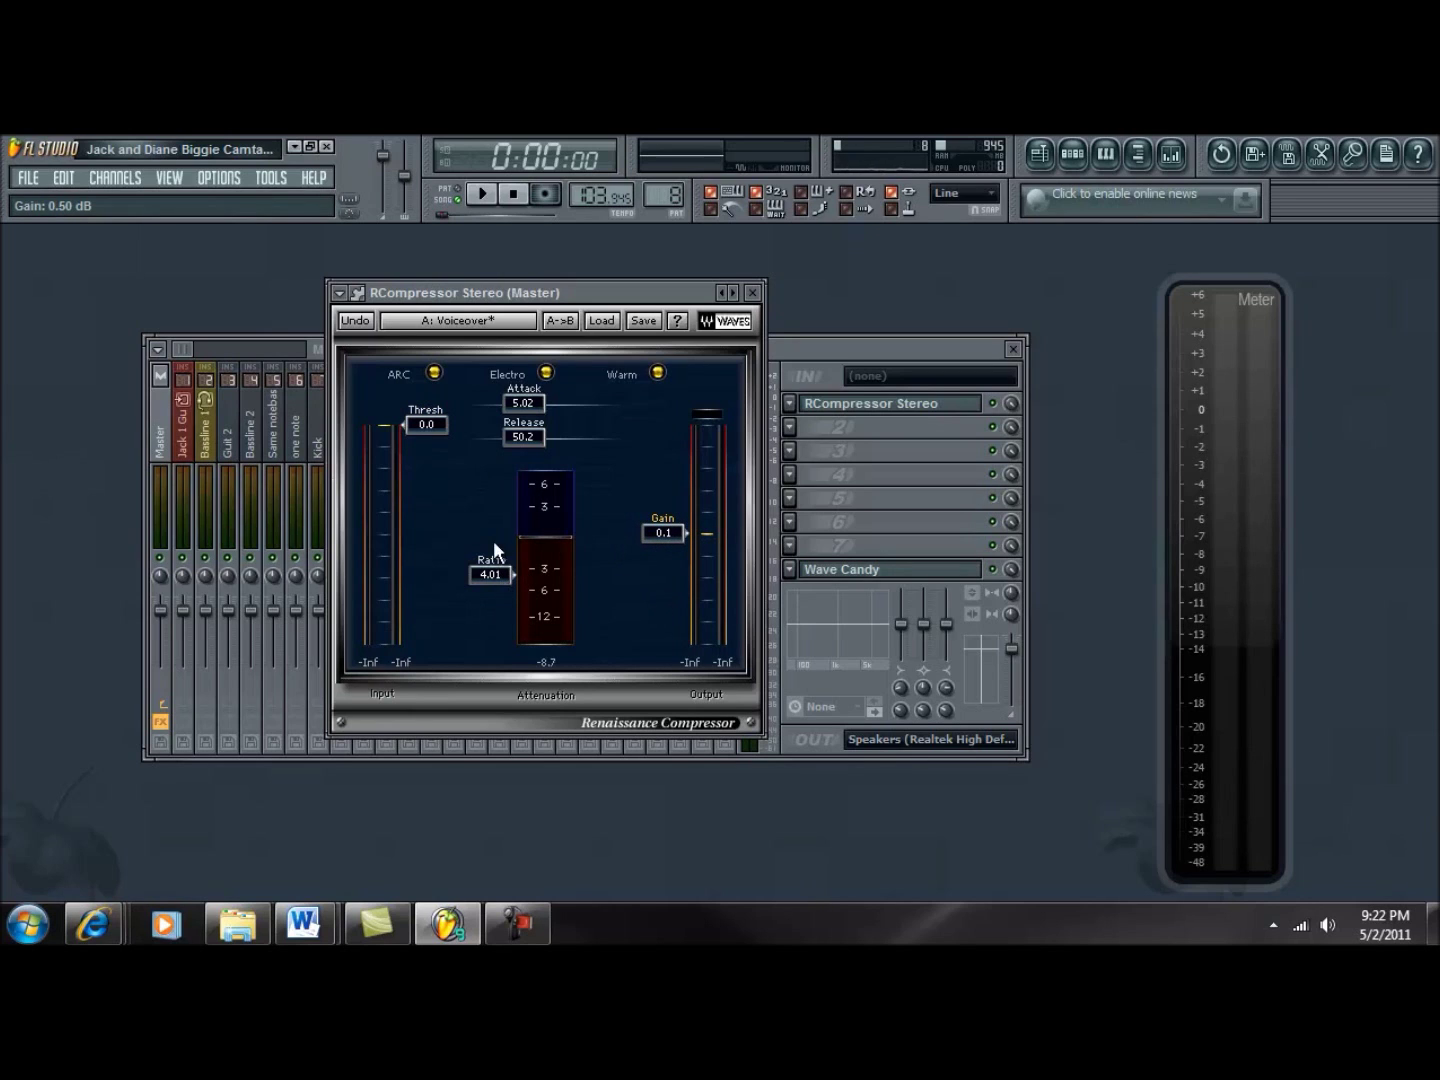
left_click(600, 320)
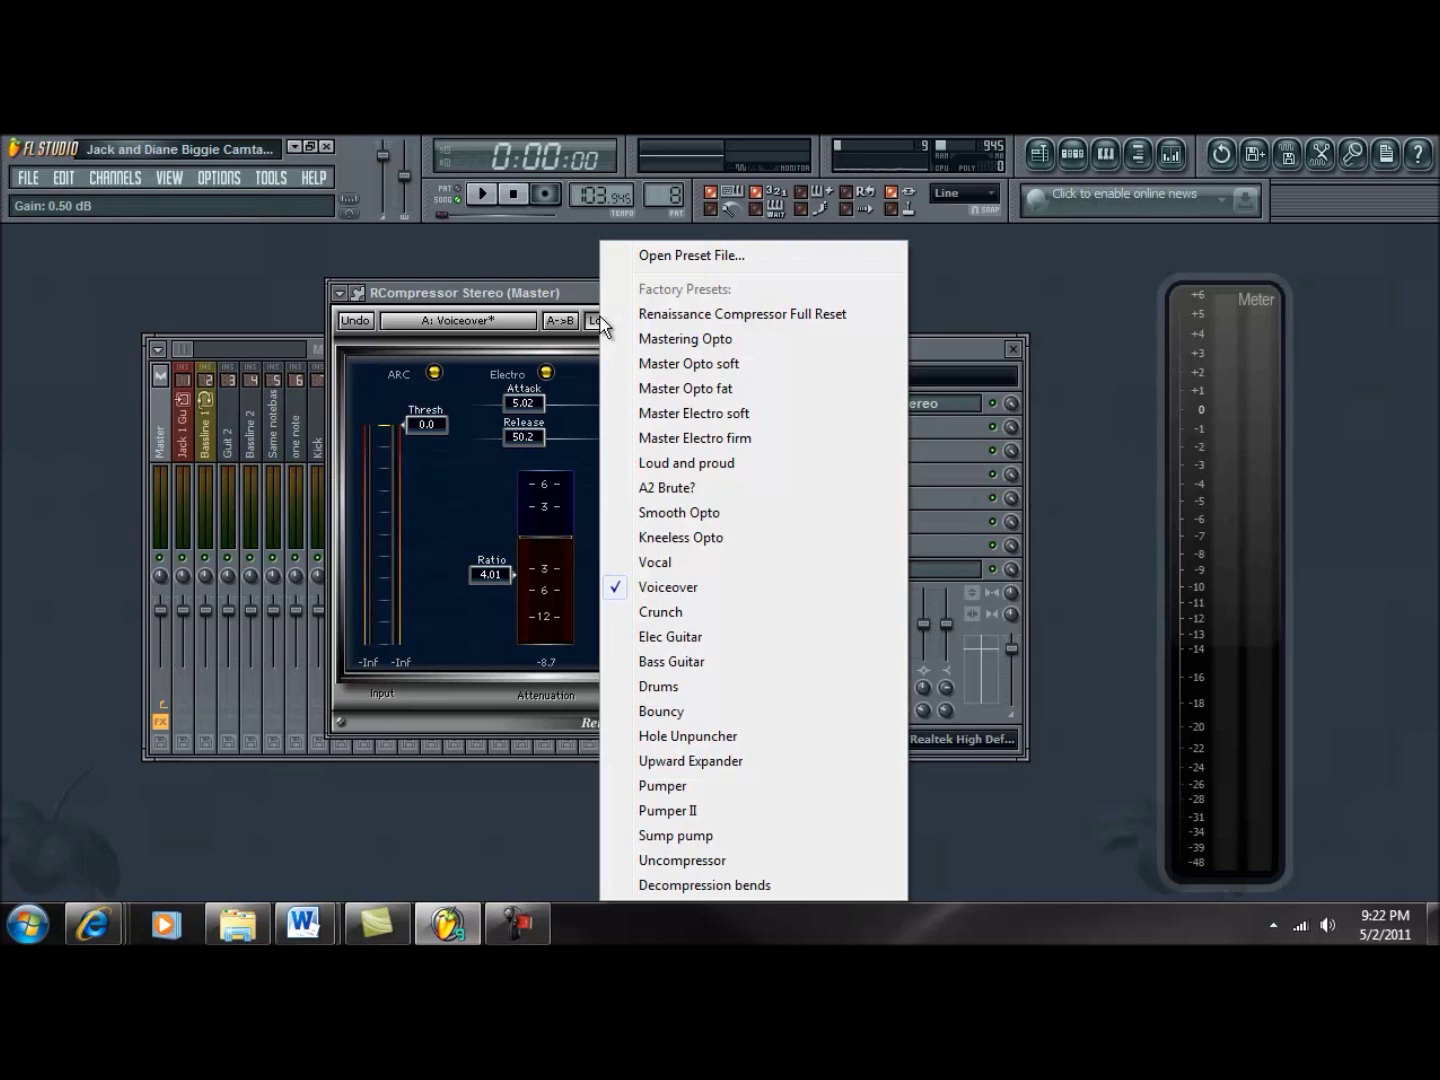
left_click(590, 292)
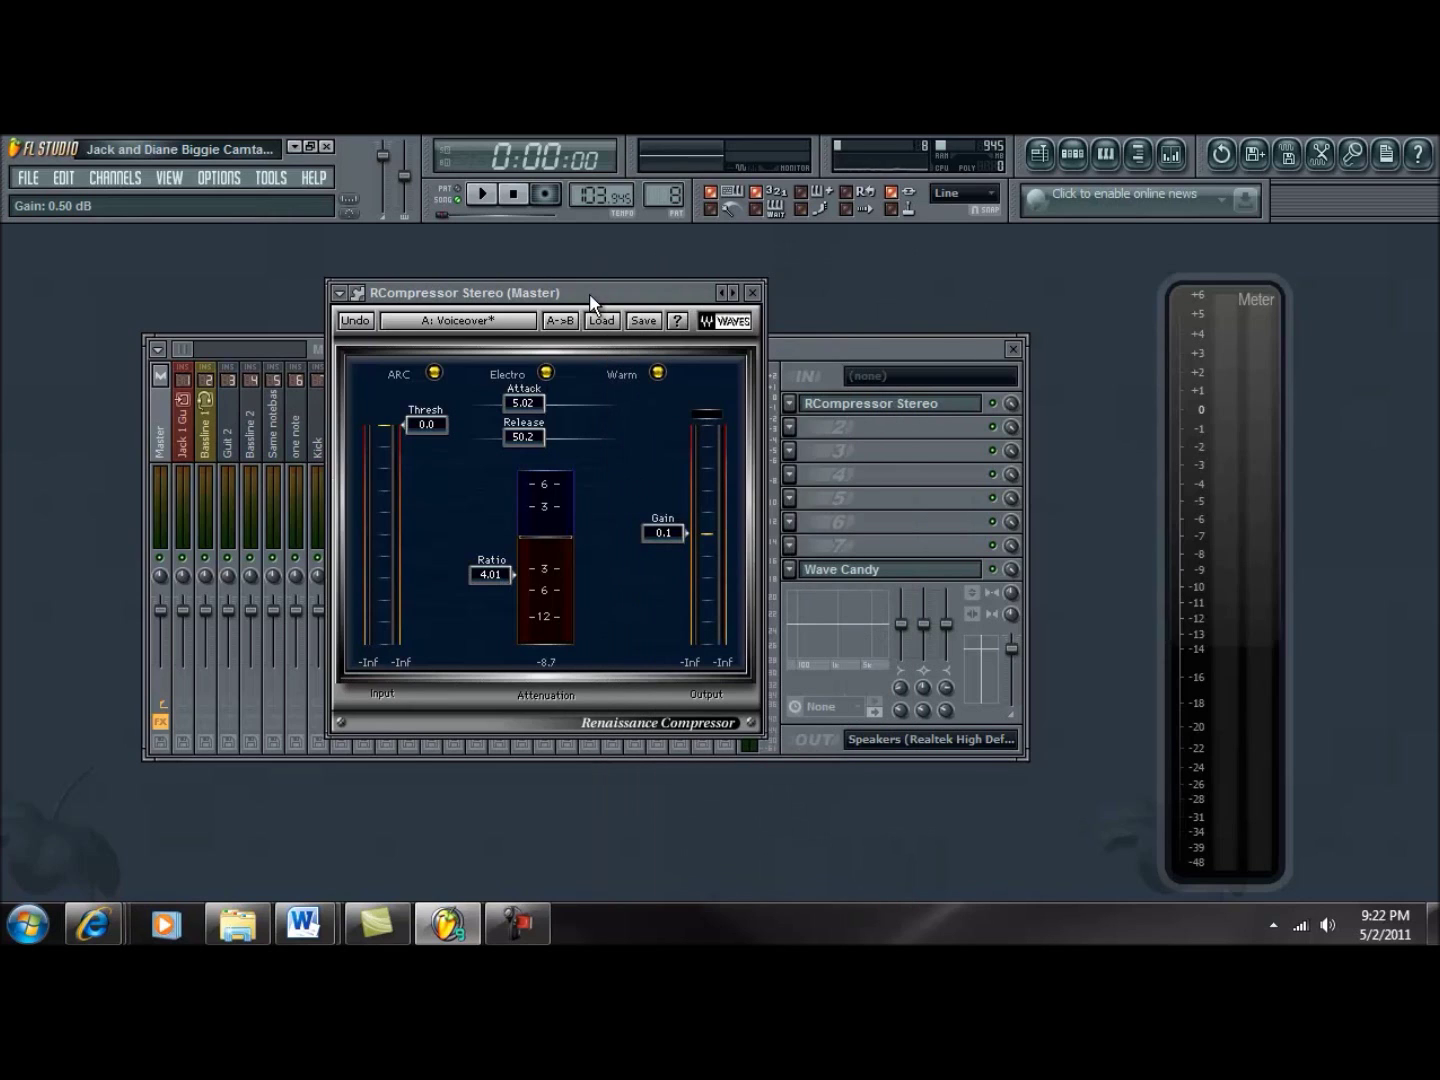
- Switch the compressor from Electro to Opto and back, and load the Vocal factory preset
left_click(545, 374)
left_click(545, 374)
left_click(599, 321)
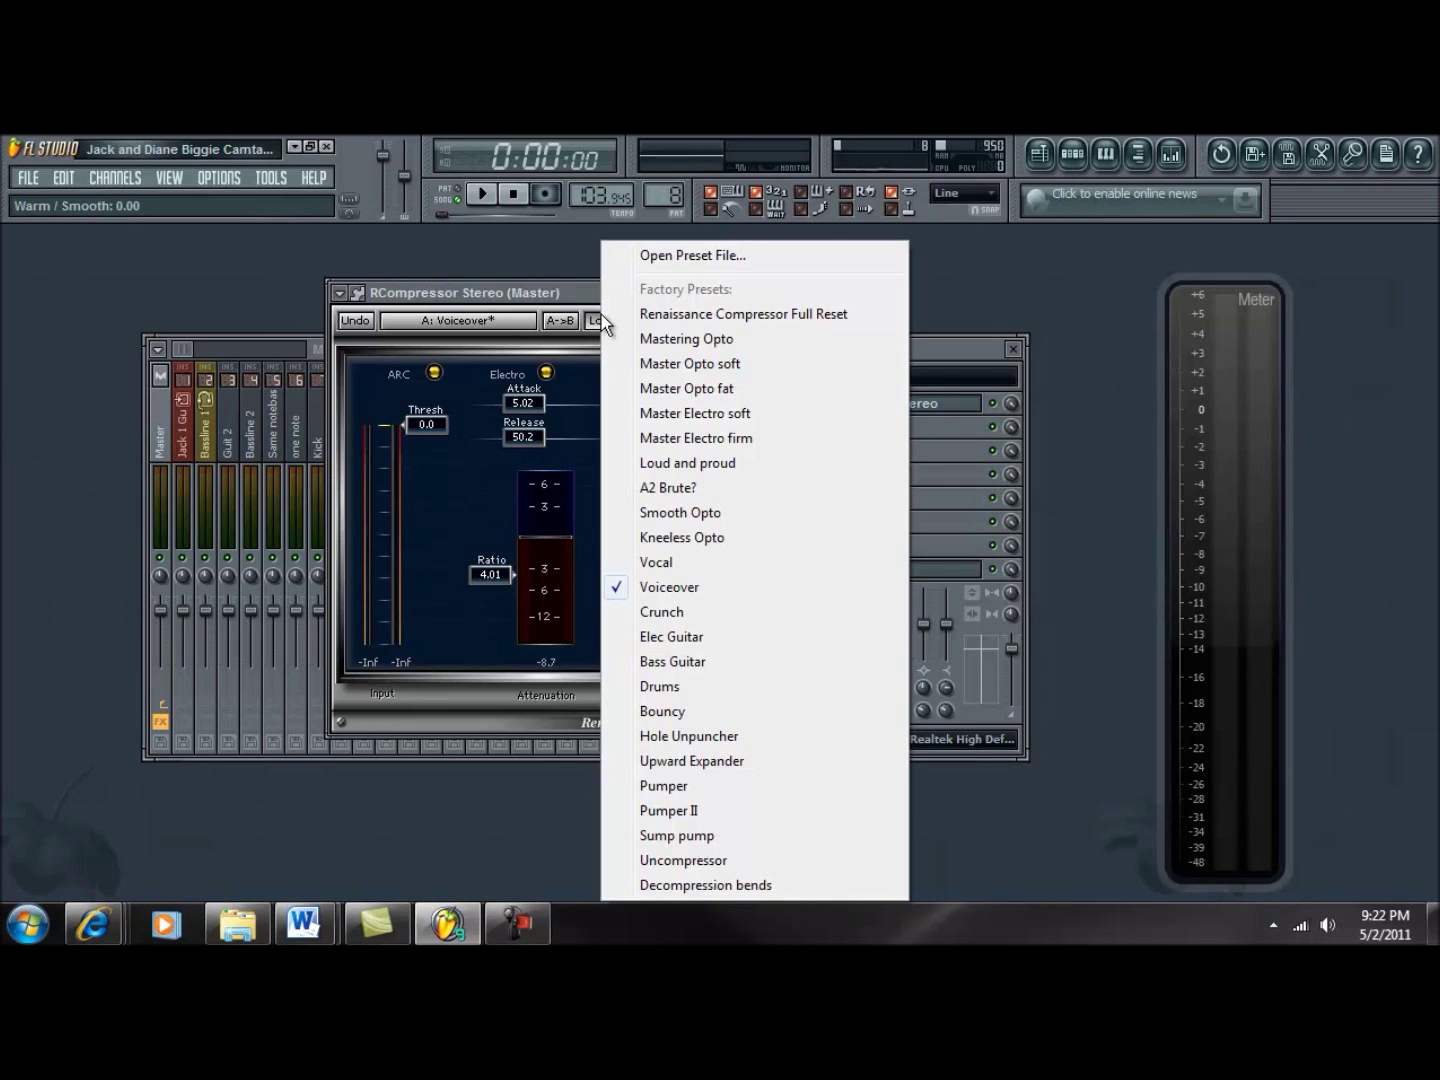
left_click(668, 562)
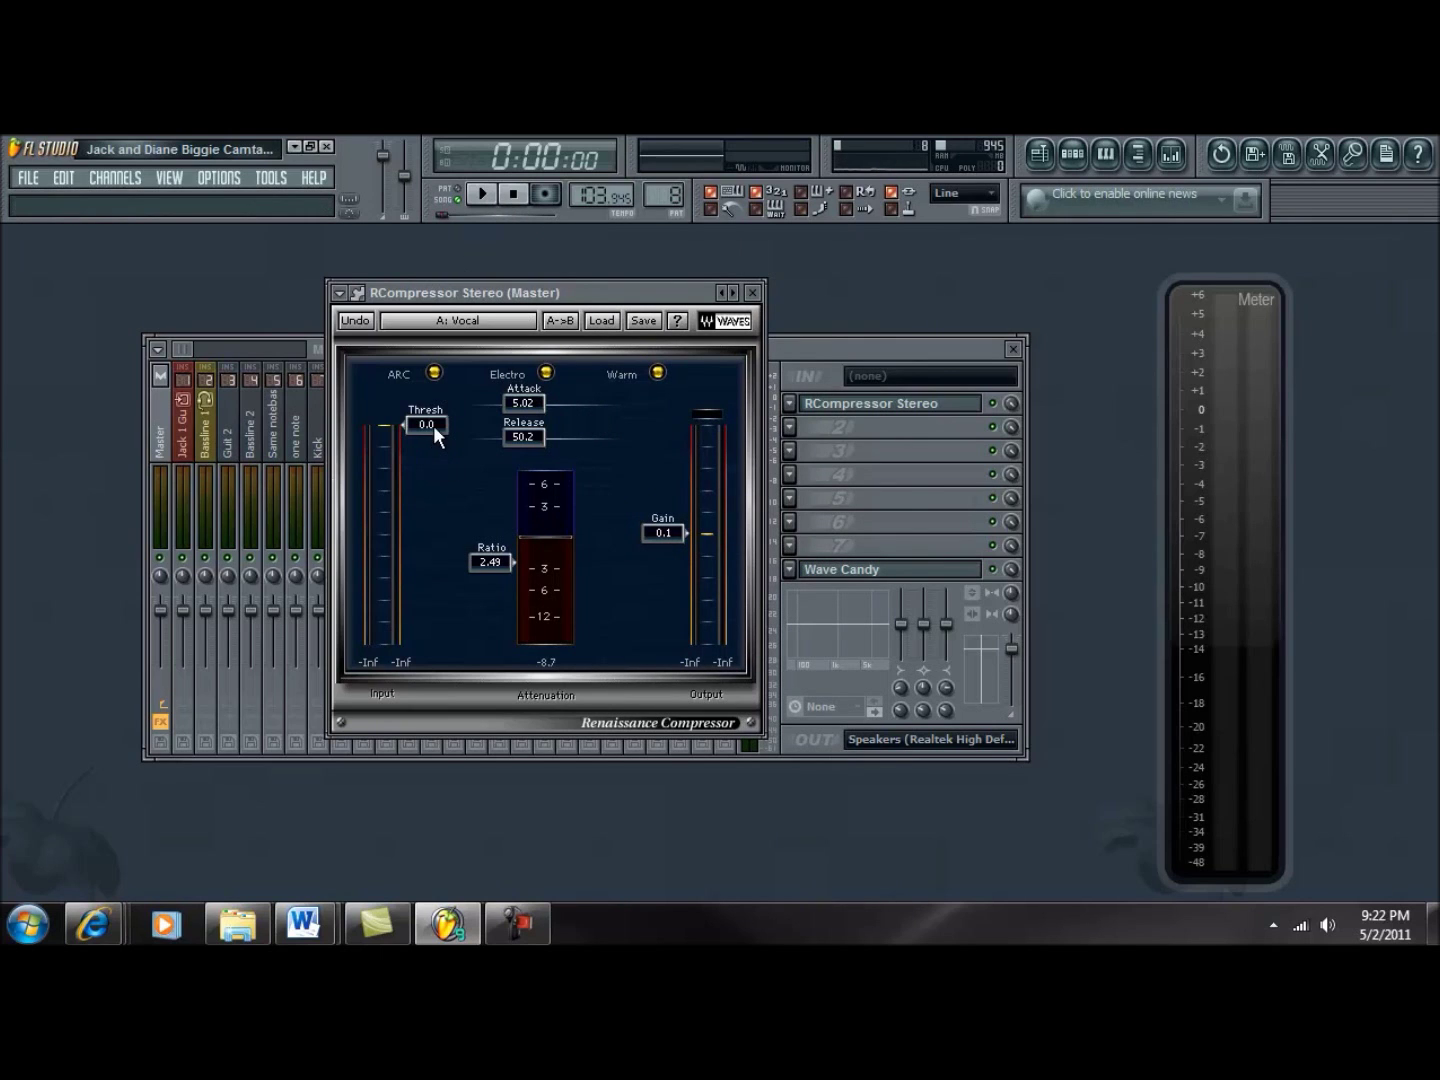
- Lower the compressor's threshold to -11.1 and raise its output gain to 7.3 while the song plays
left_click(481, 193)
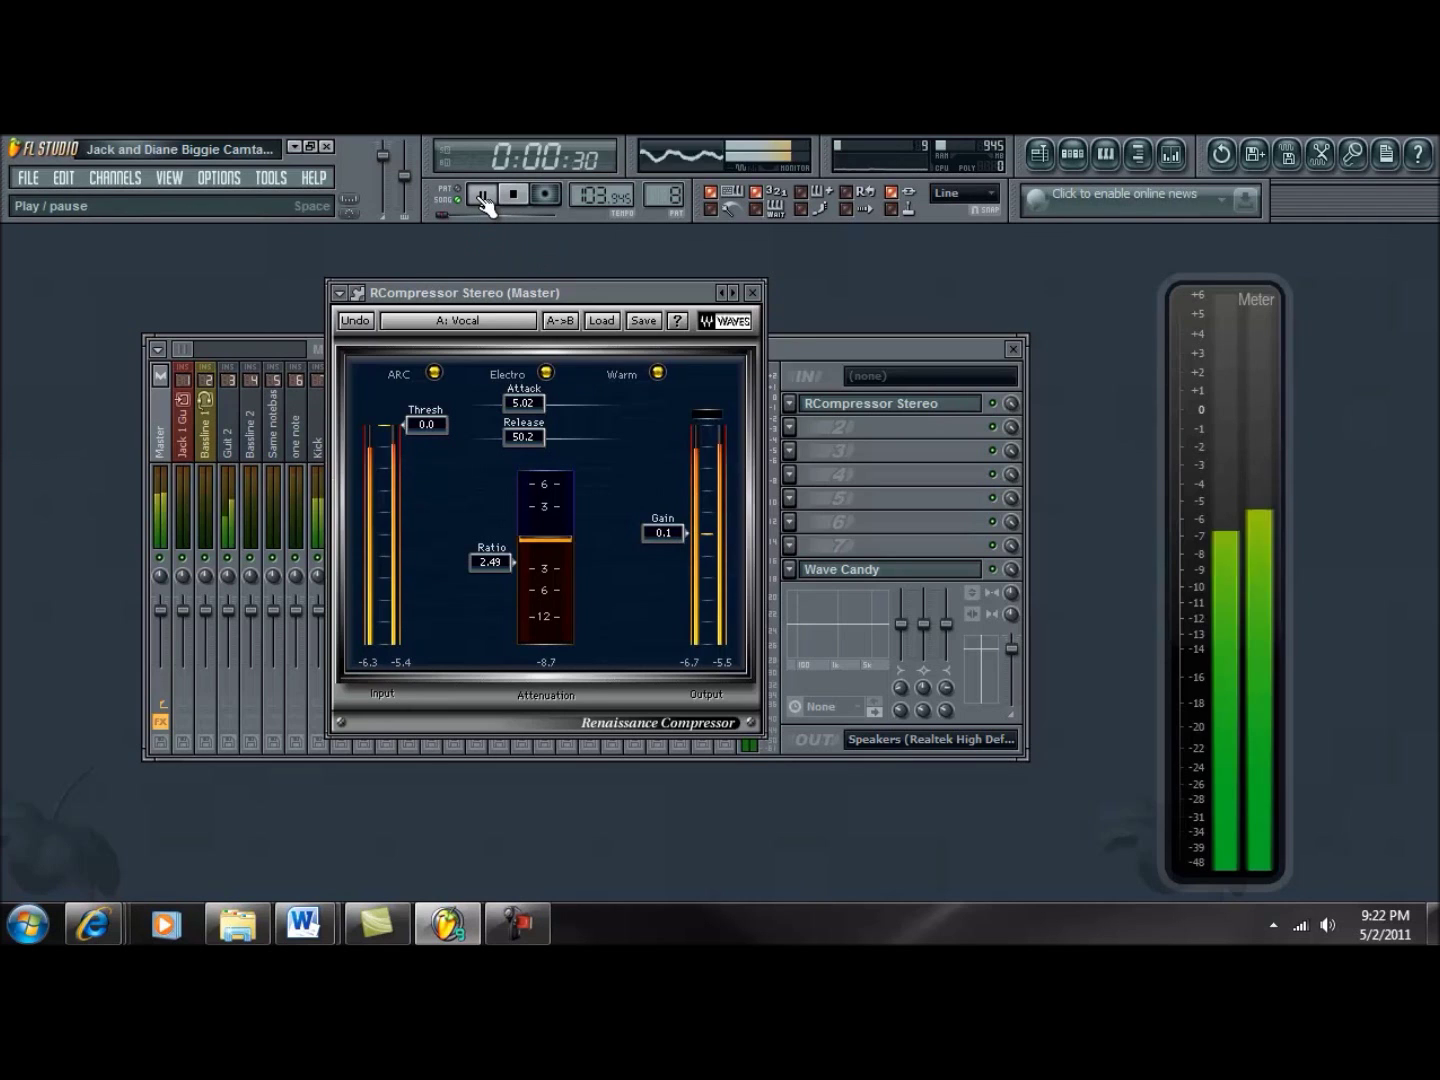
left_click_drag(422, 421, 413, 528)
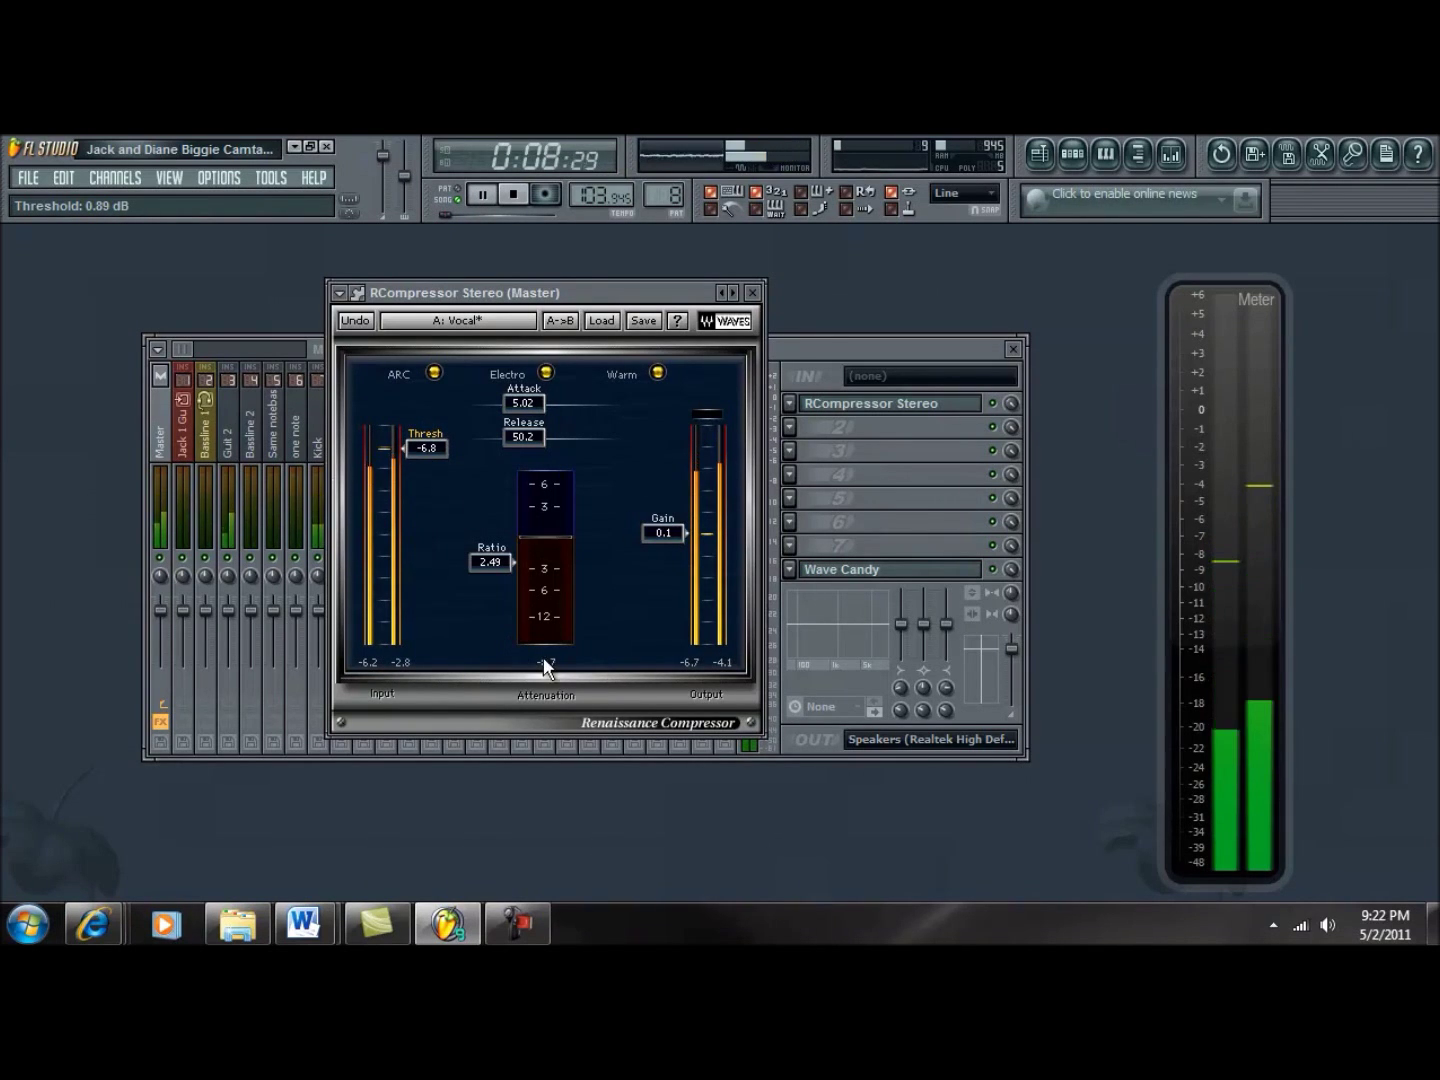
left_click_drag(421, 451, 421, 521)
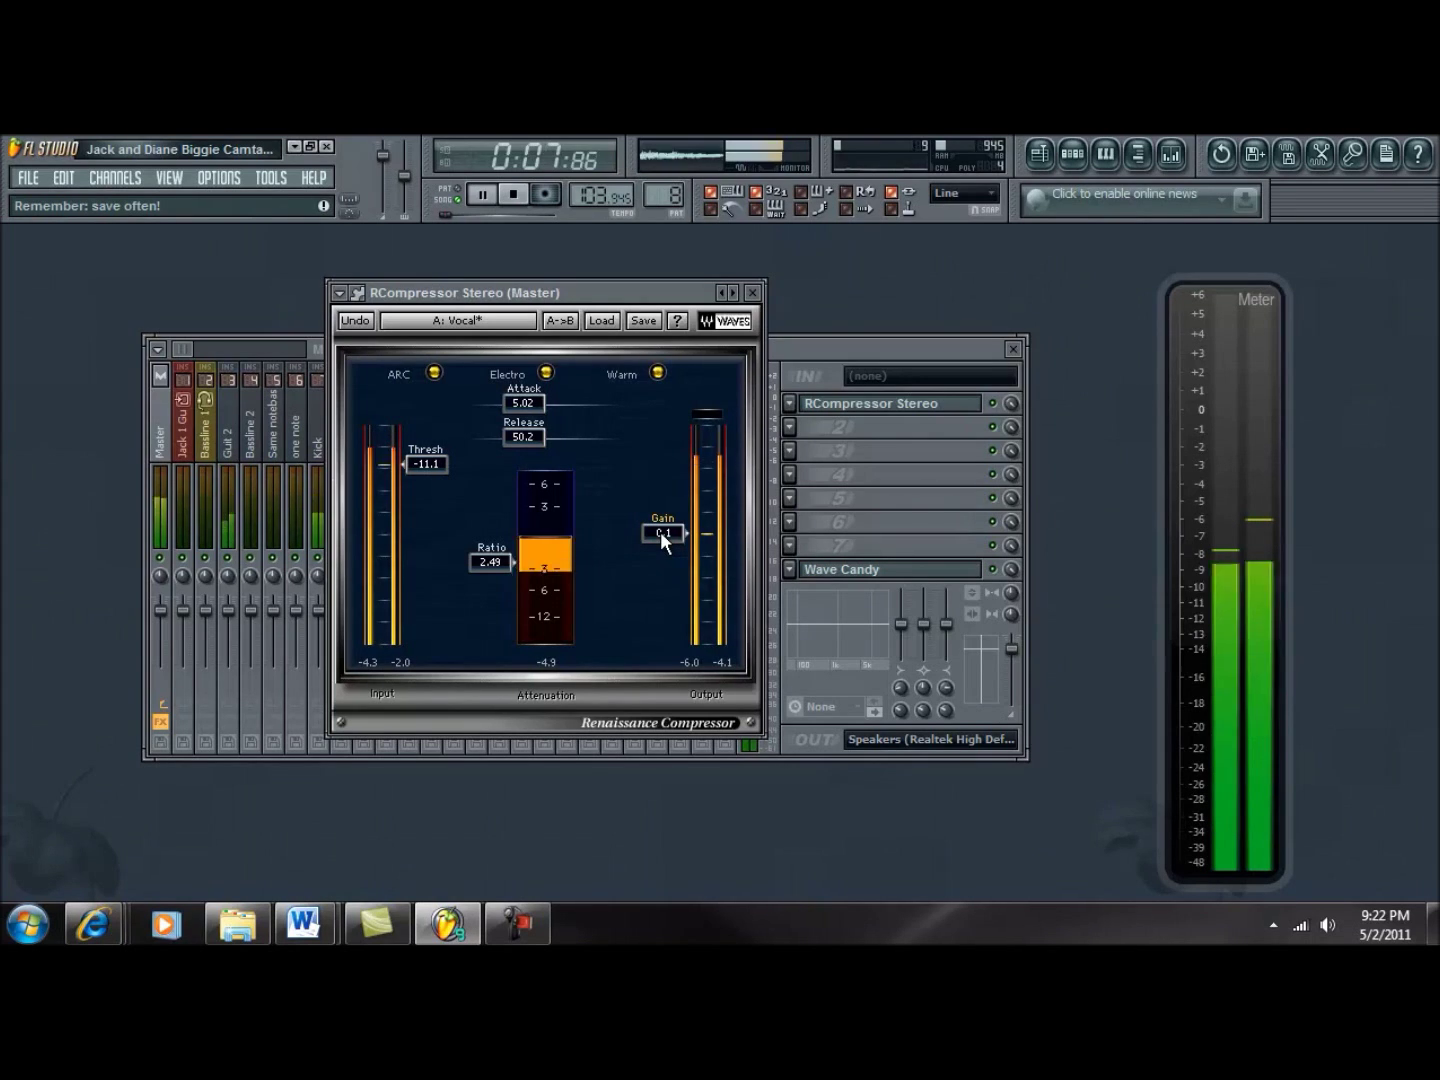
left_click_drag(660, 531, 658, 416)
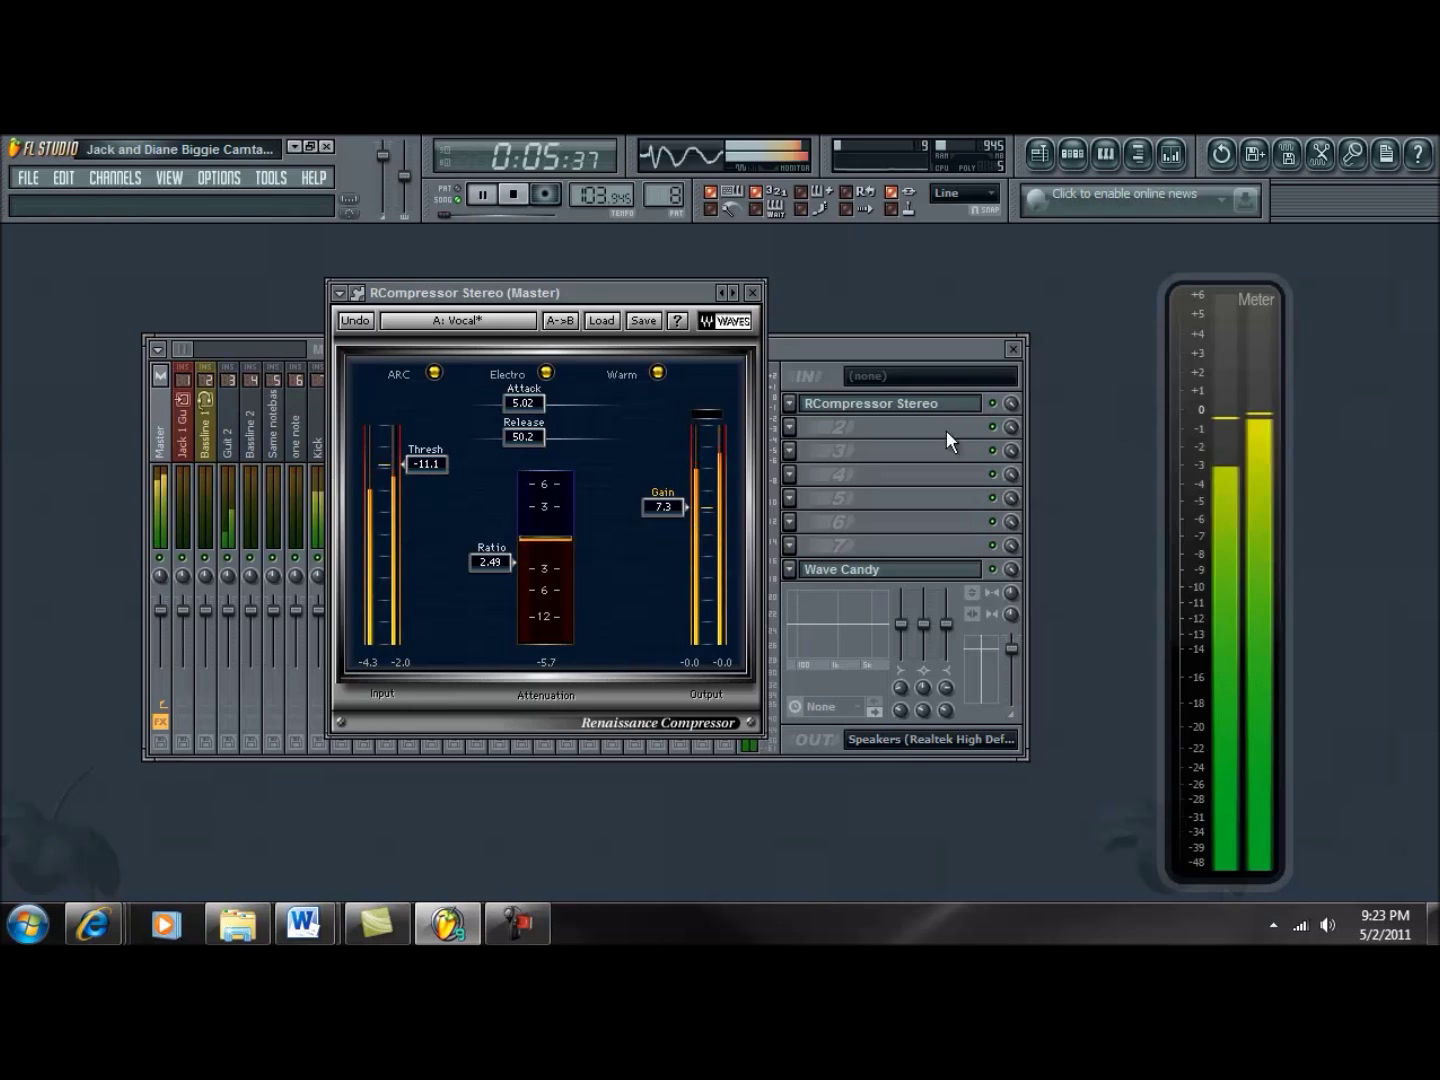
- Stop playback and place the RCompressor Stereo window in front of the Mixer, clear of the Master level meter and effect slots
left_click(1001, 418)
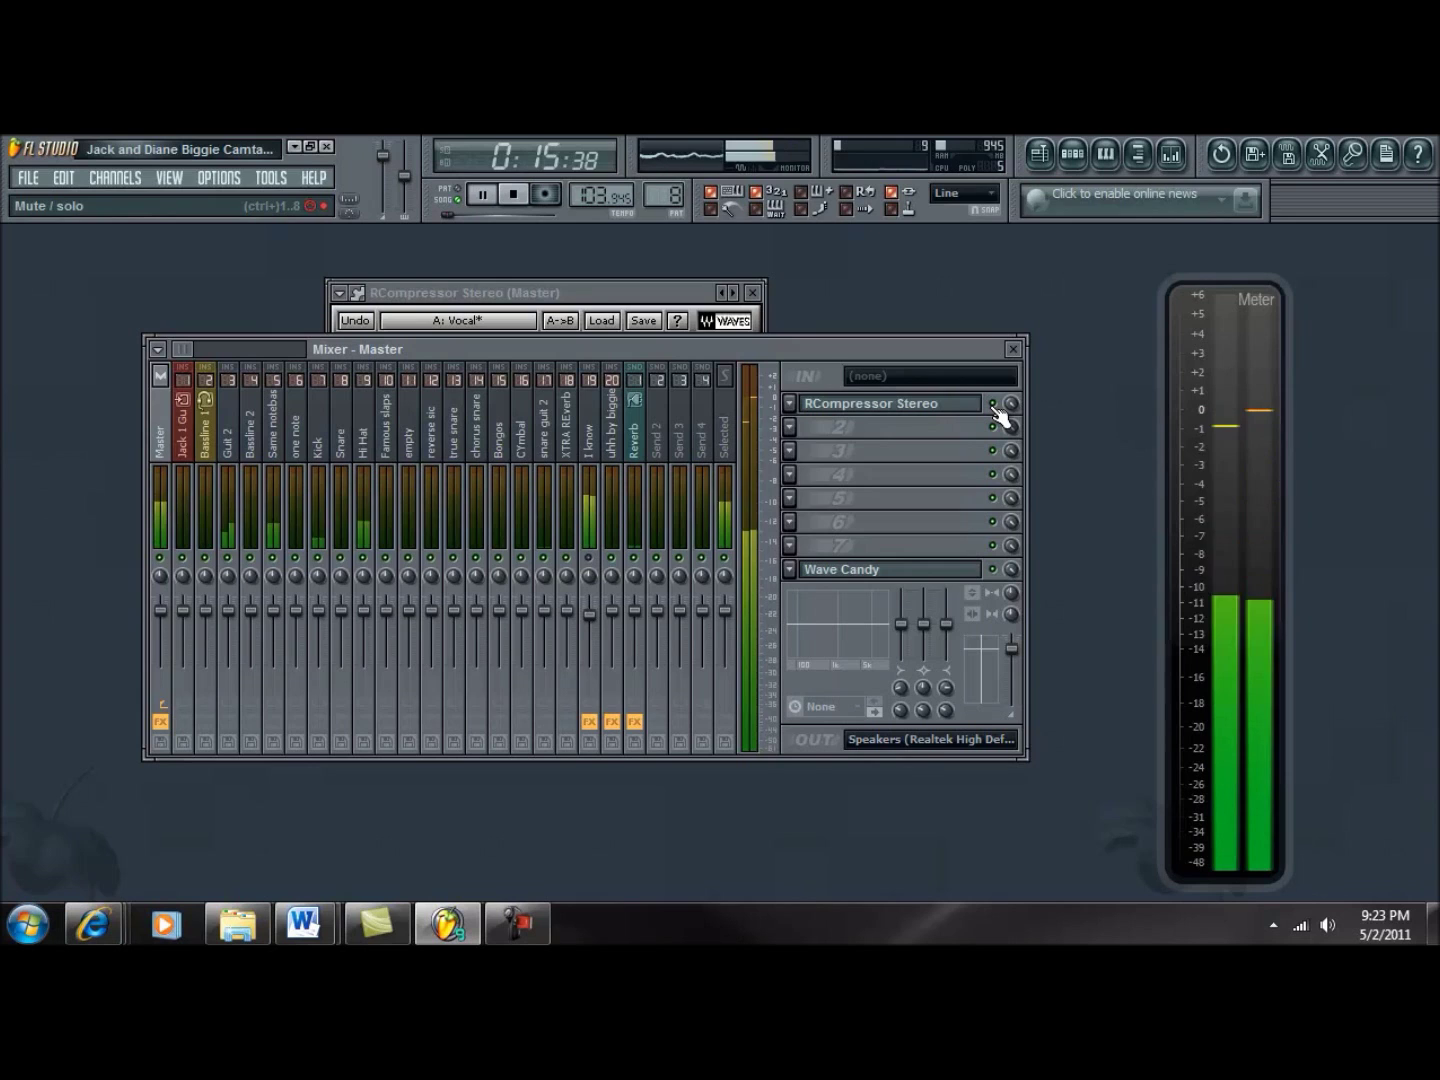
left_click(514, 194)
left_click(626, 293)
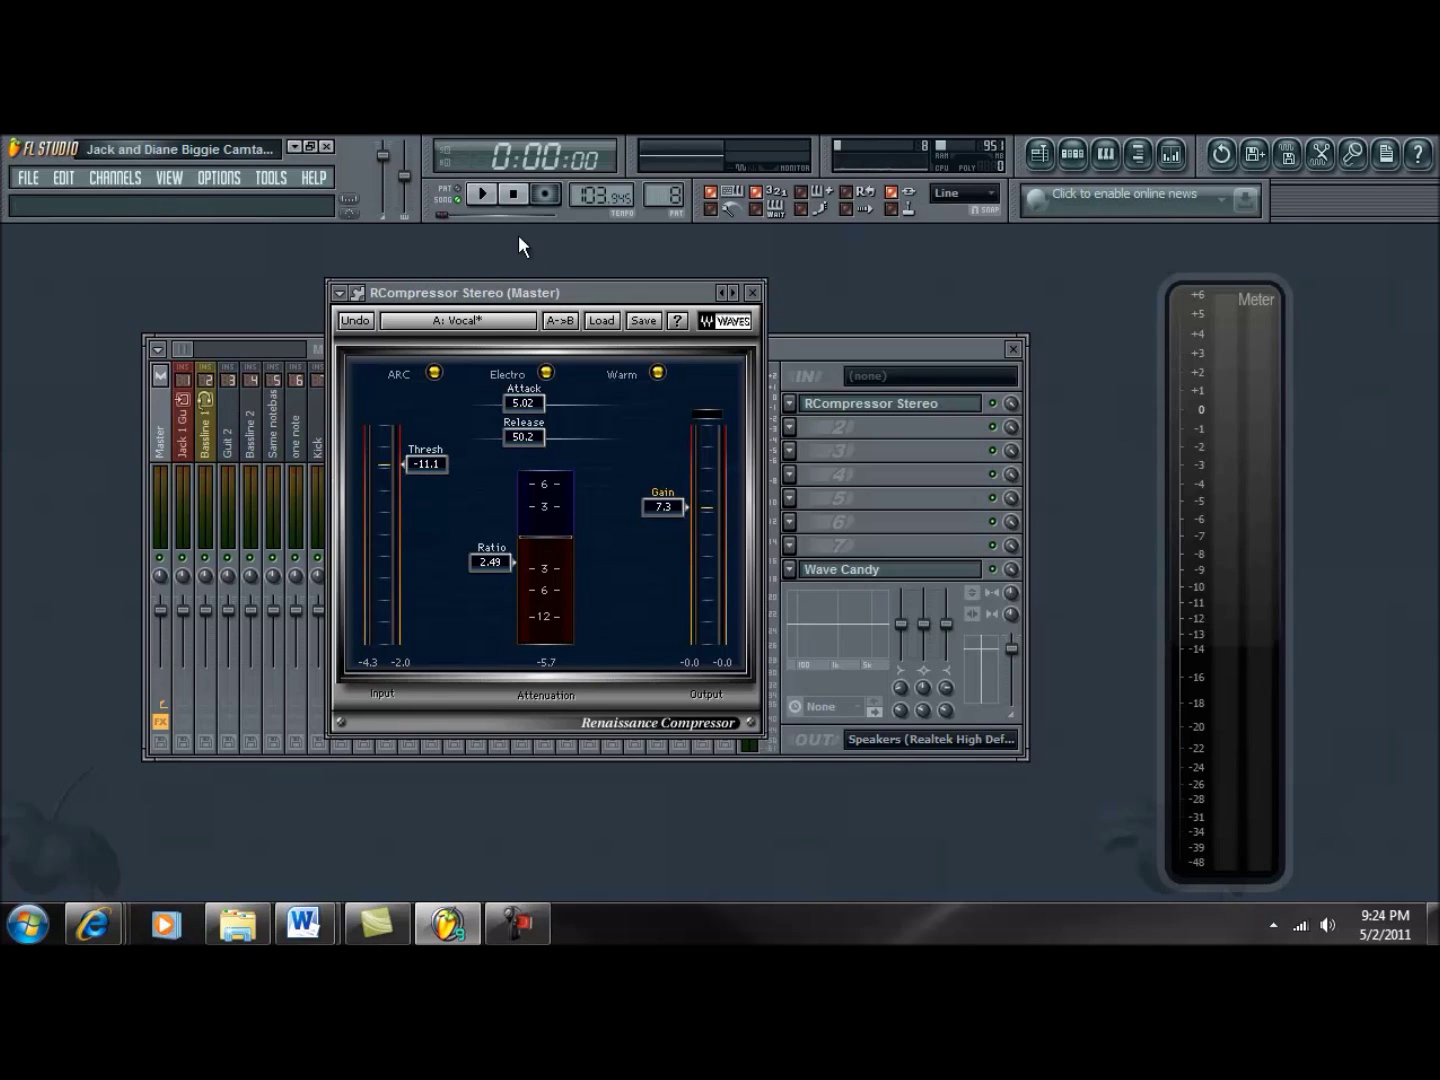
left_click_drag(620, 303, 548, 297)
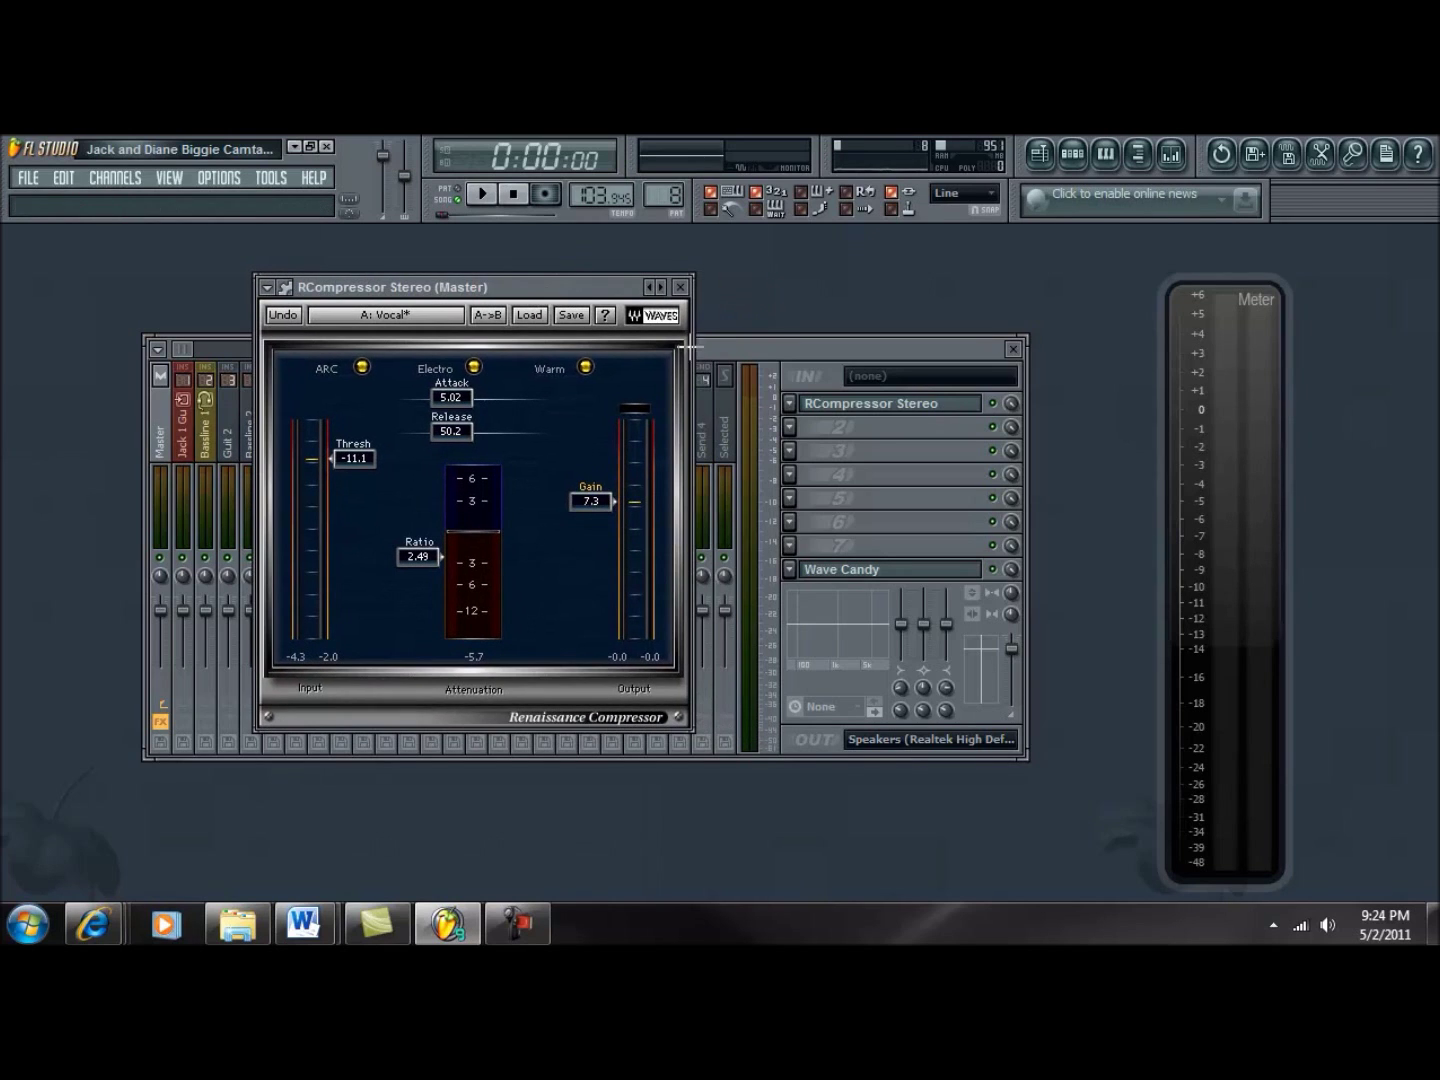
- Add D82 Sonic Maximizer to the Master track's second effect slot and move its window below the occupied slots
left_click(791, 430)
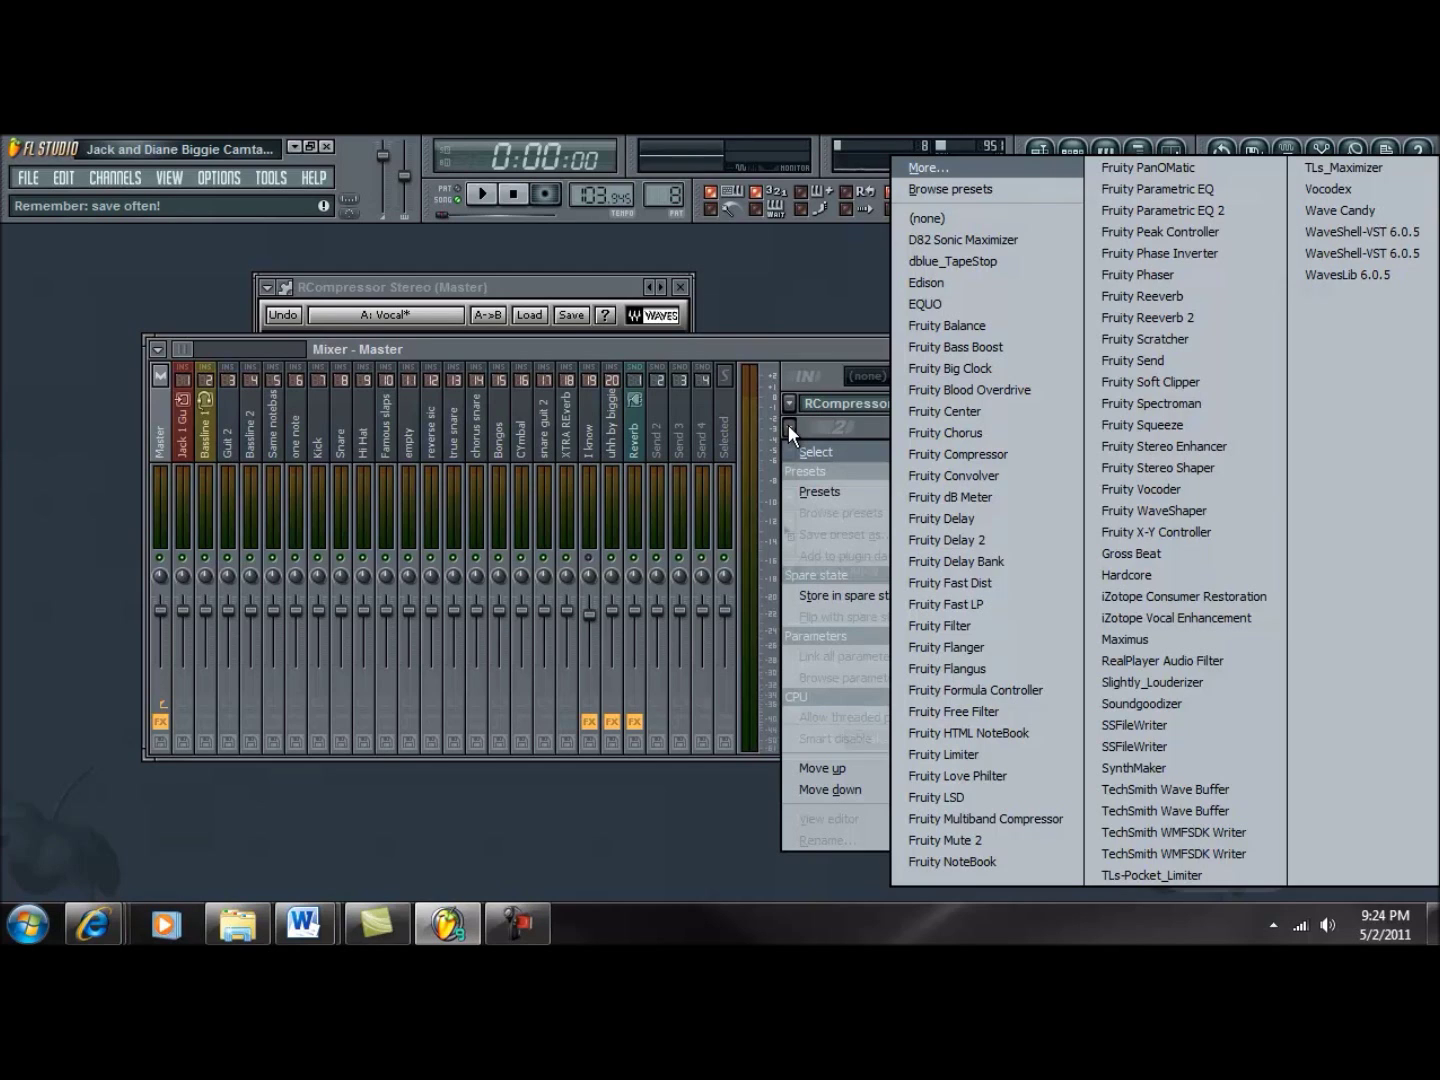
left_click(935, 240)
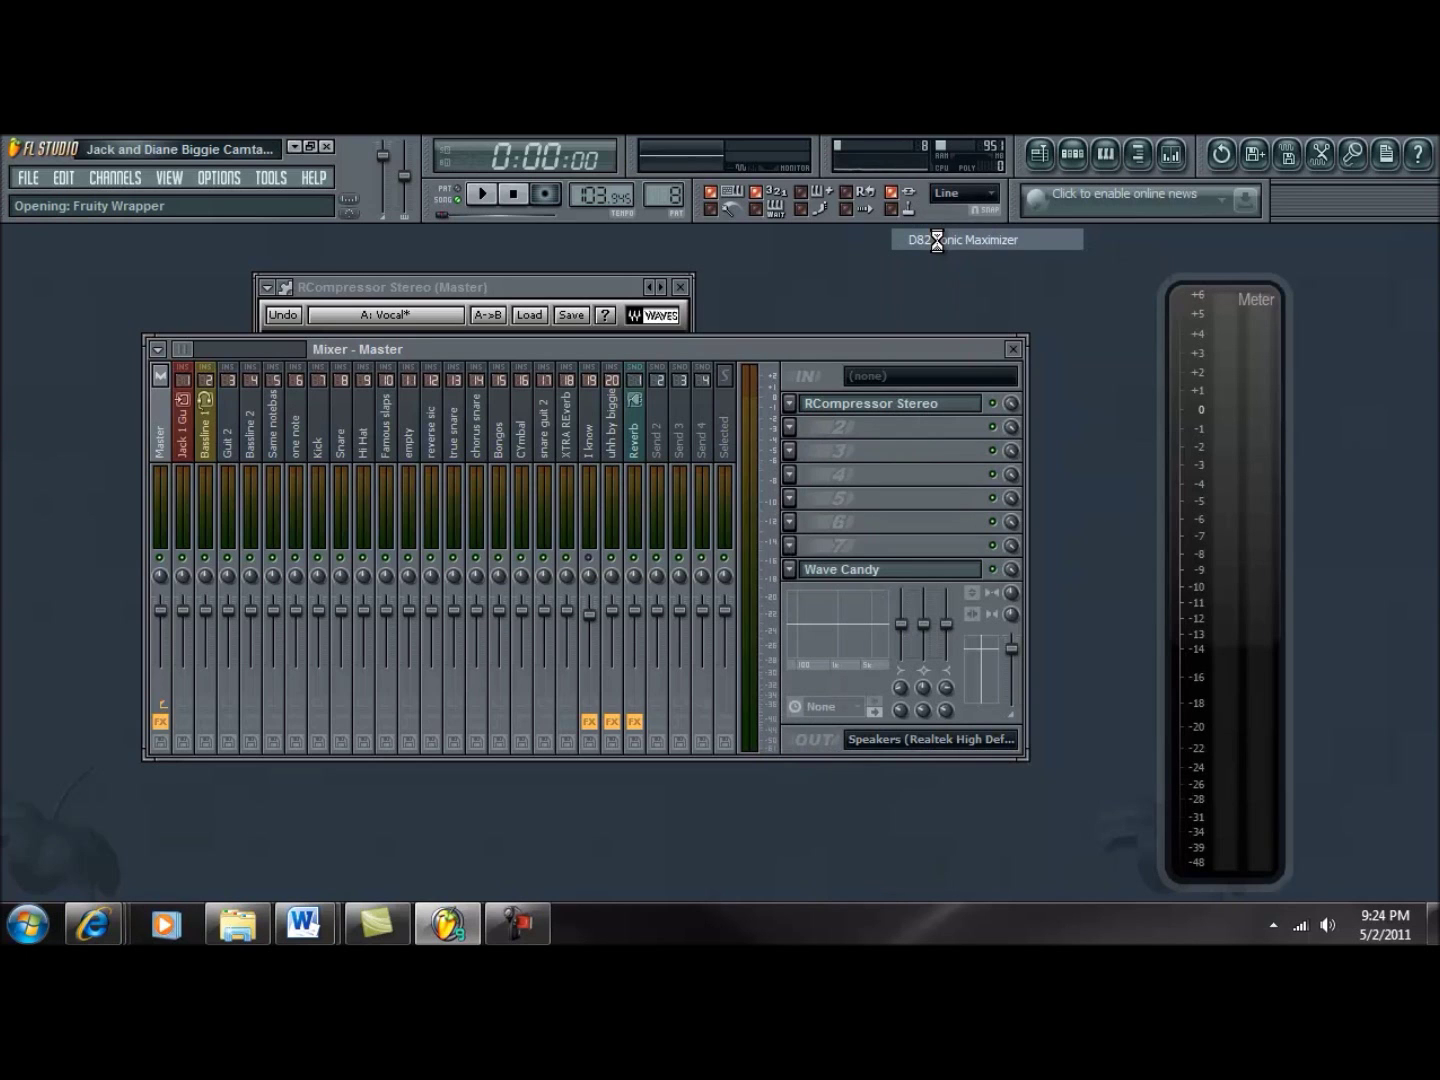
left_click_drag(755, 463, 599, 504)
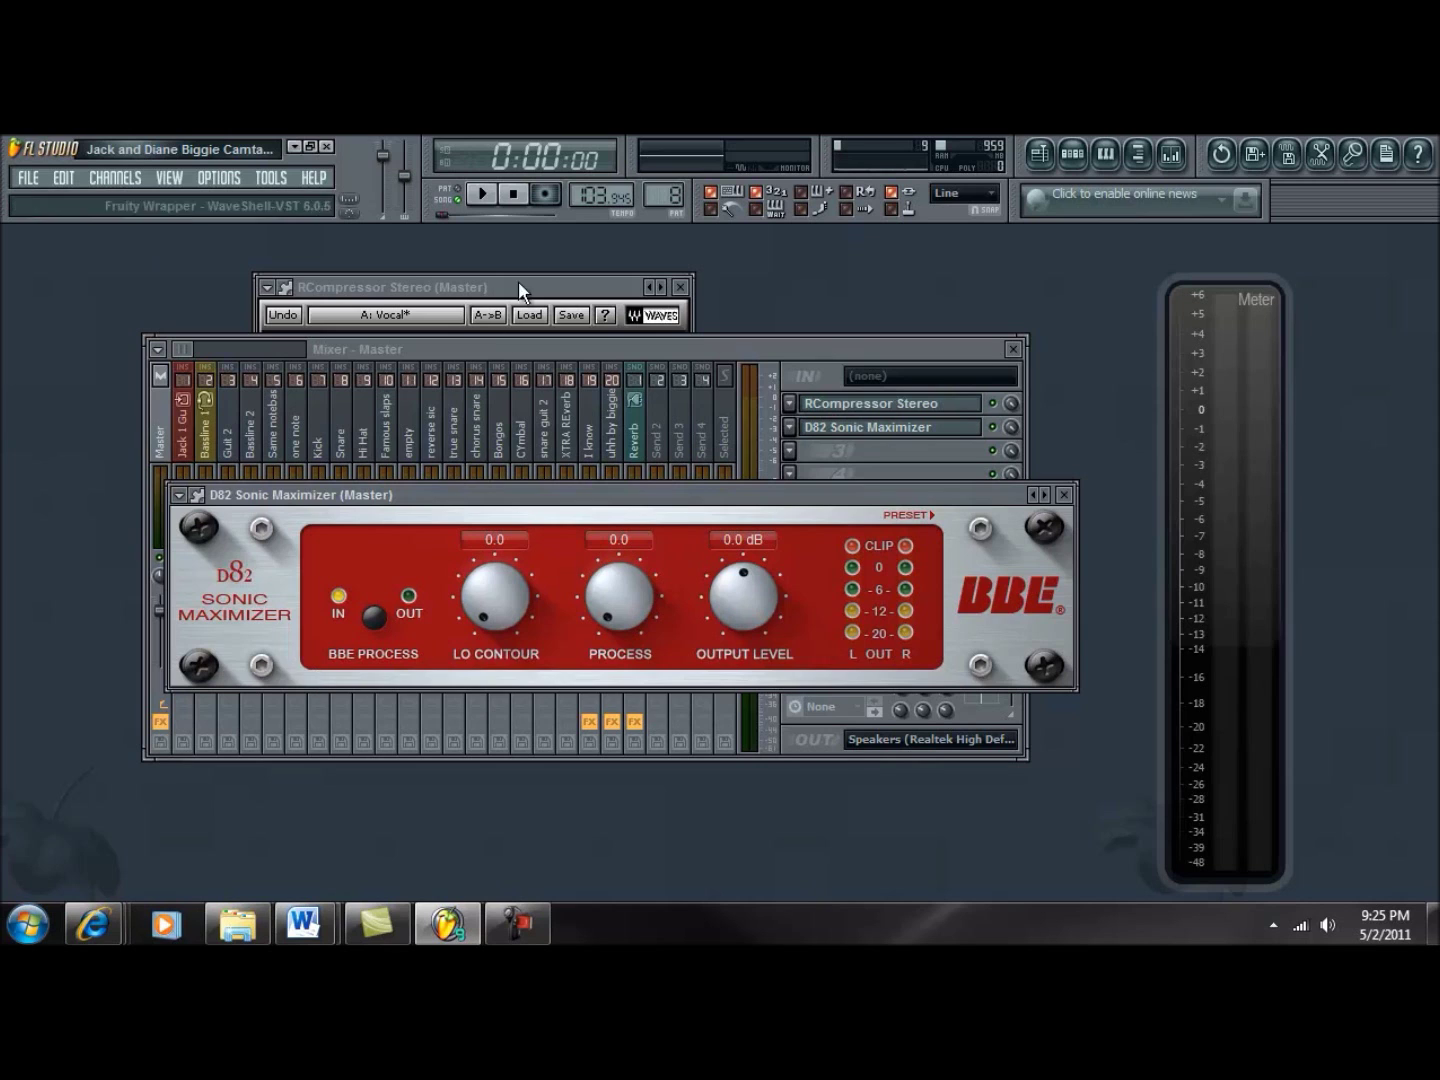
- Play the song, lower RCompressor Stereo's output gain to 4.1, and close its window
left_click(487, 197)
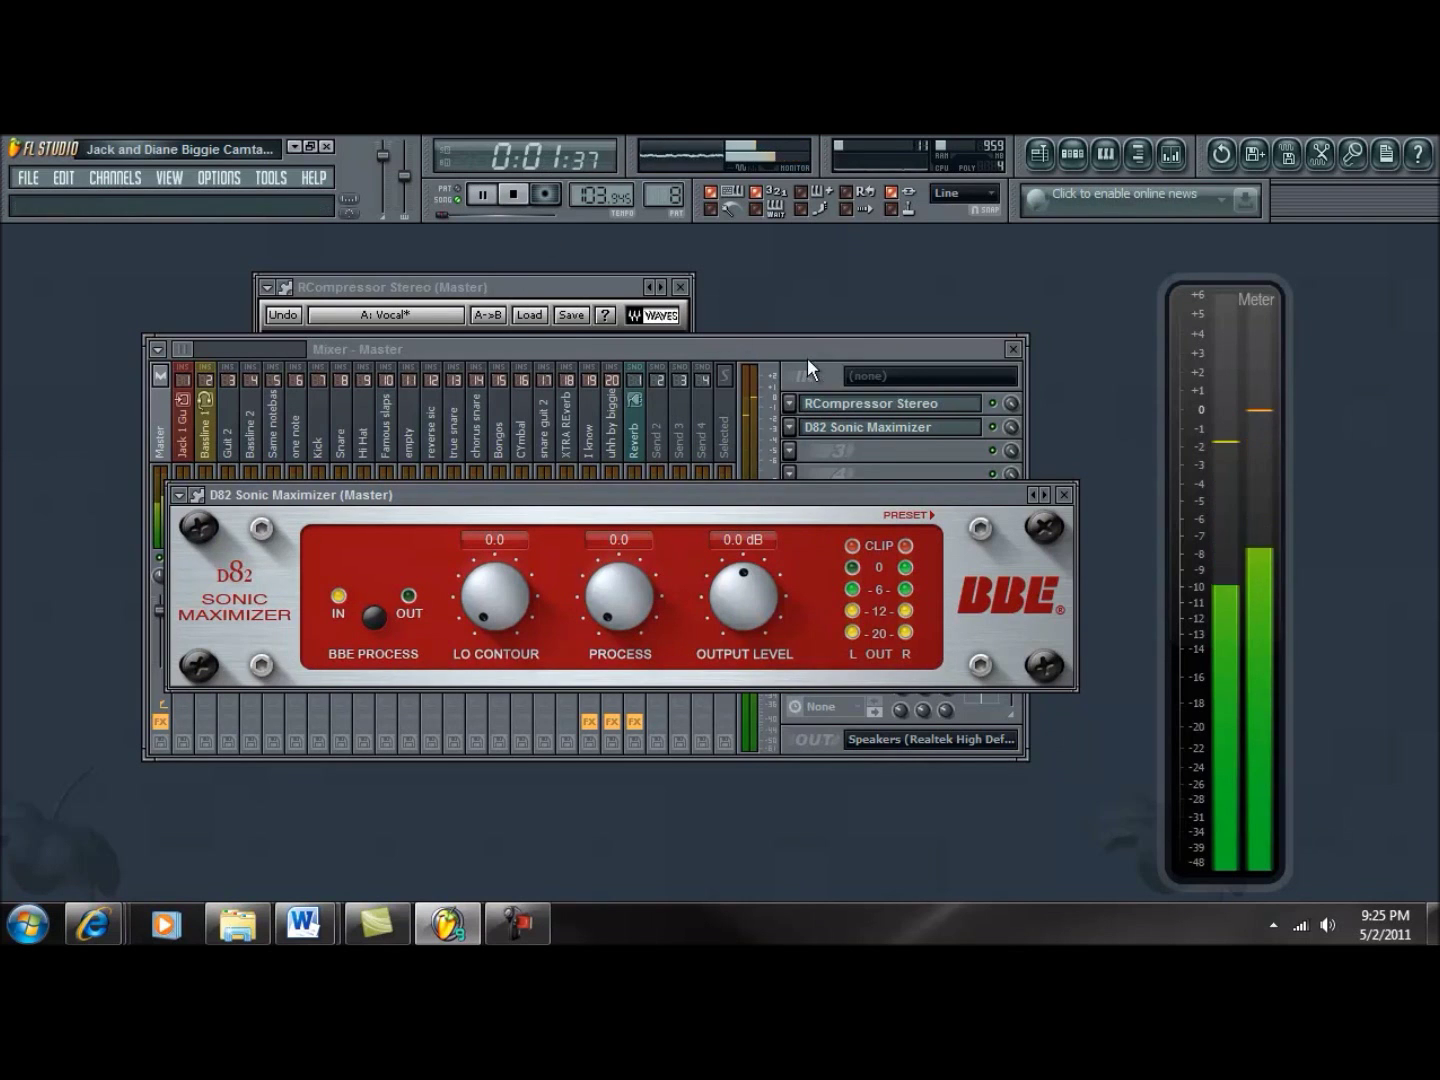
left_click(920, 405)
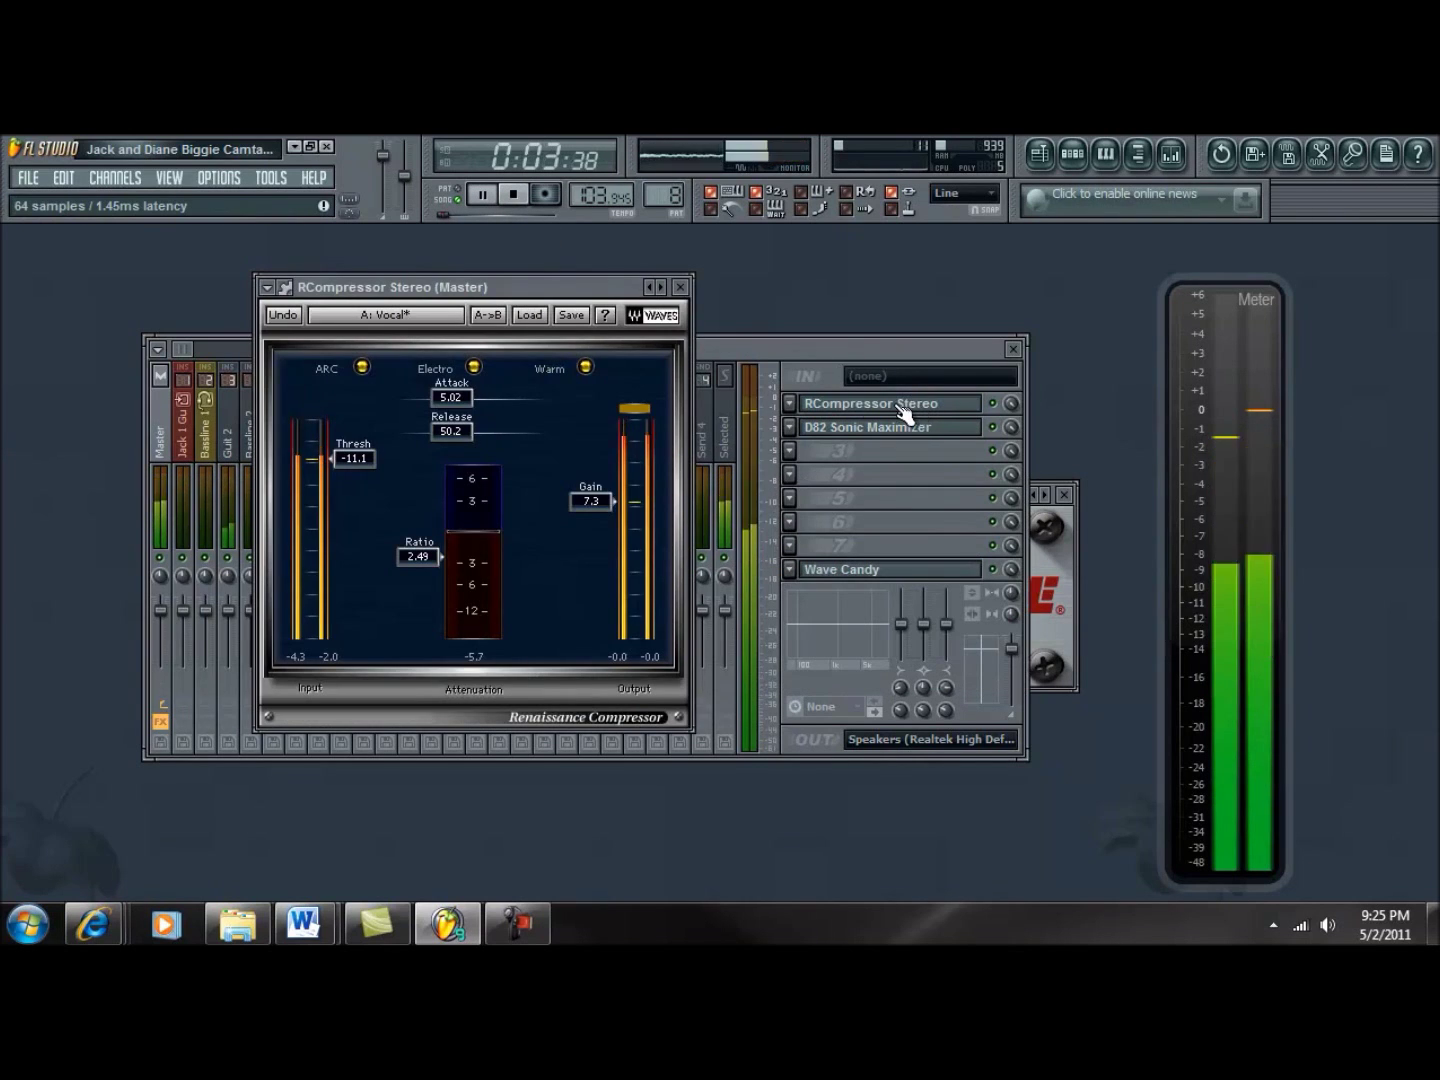
left_click_drag(601, 501, 595, 553)
left_click(681, 288)
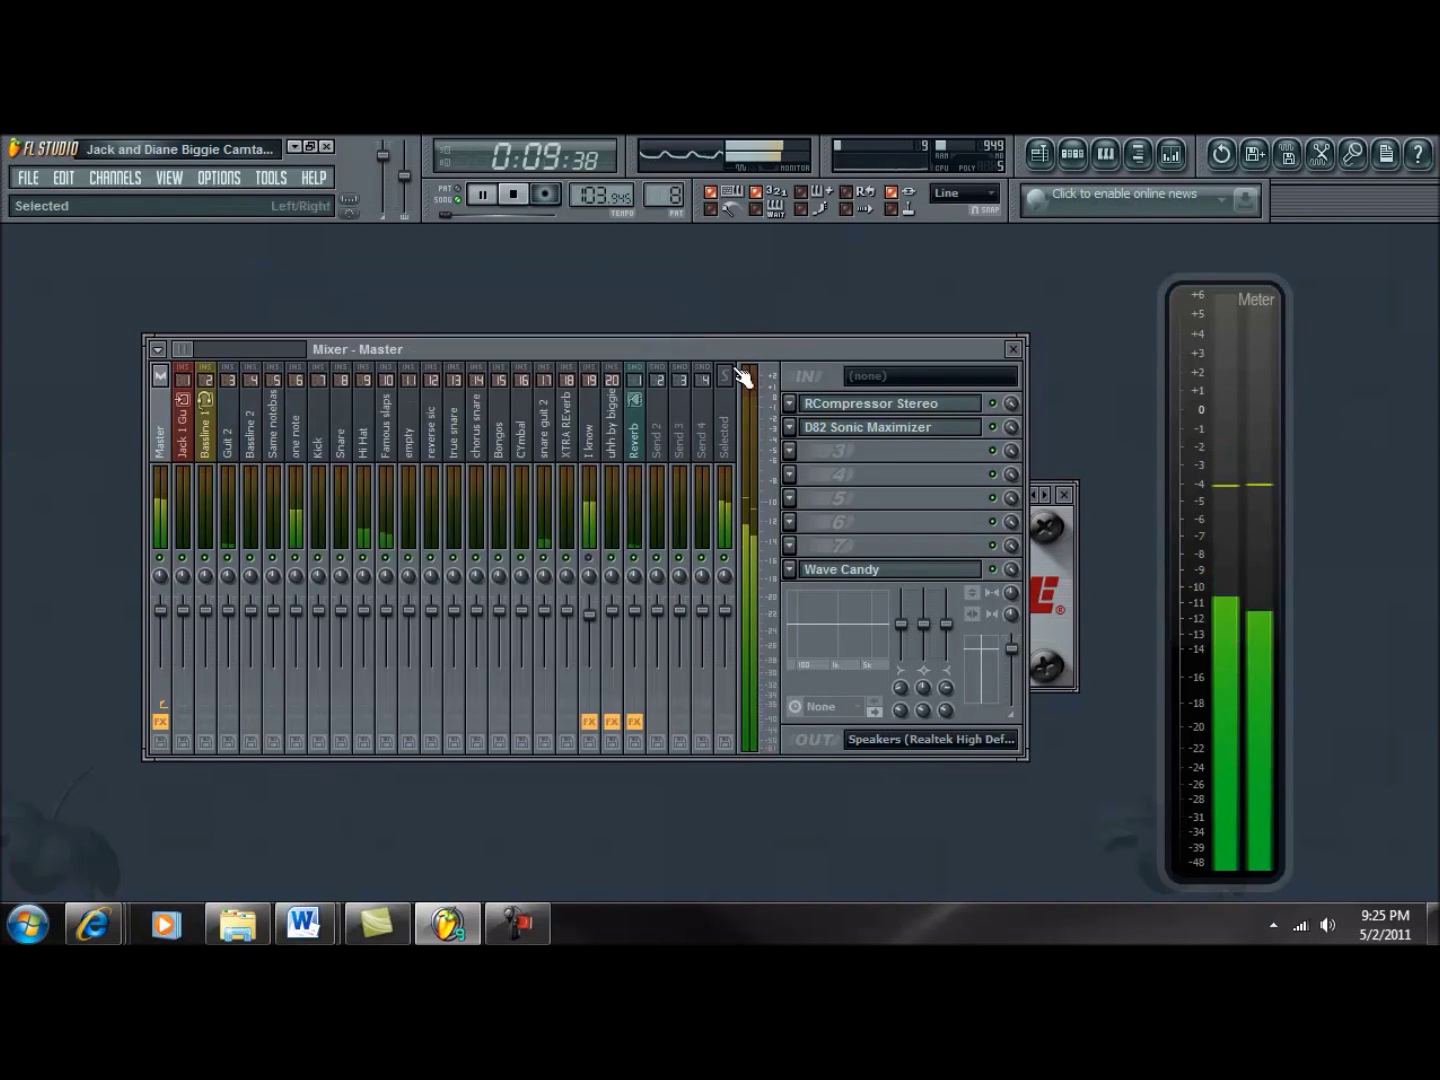
- Bring up D82 Sonic Maximizer, raise its Lo Contour to hear the effect, and settle on 0.7
left_click(869, 427)
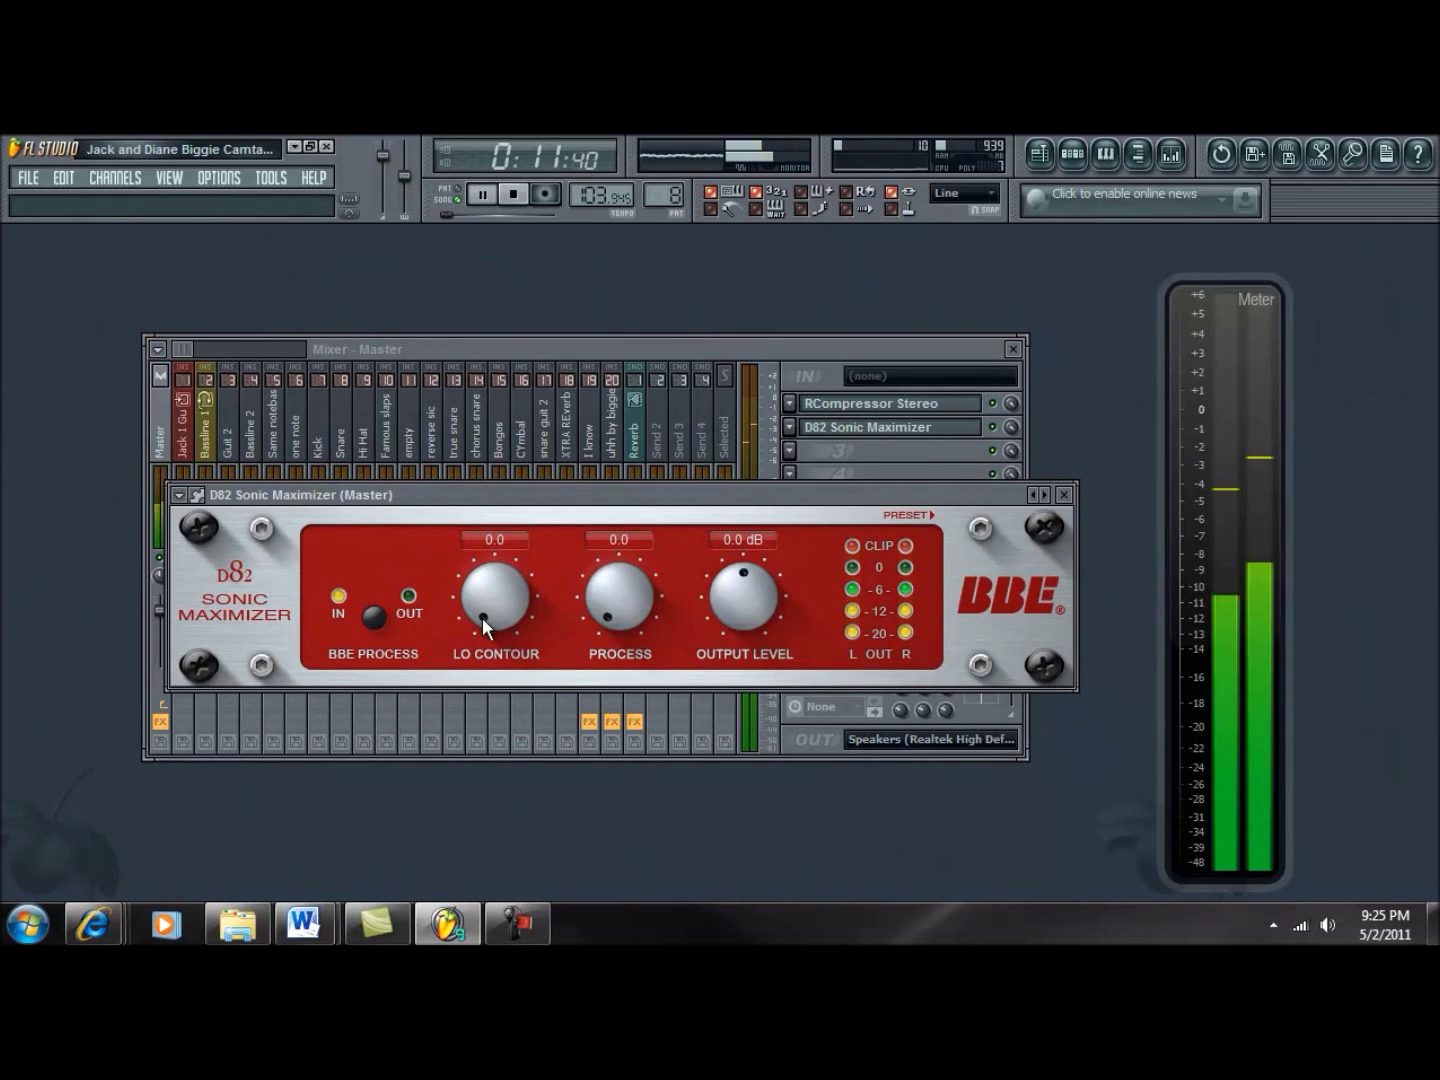
left_click_drag(482, 616, 487, 535)
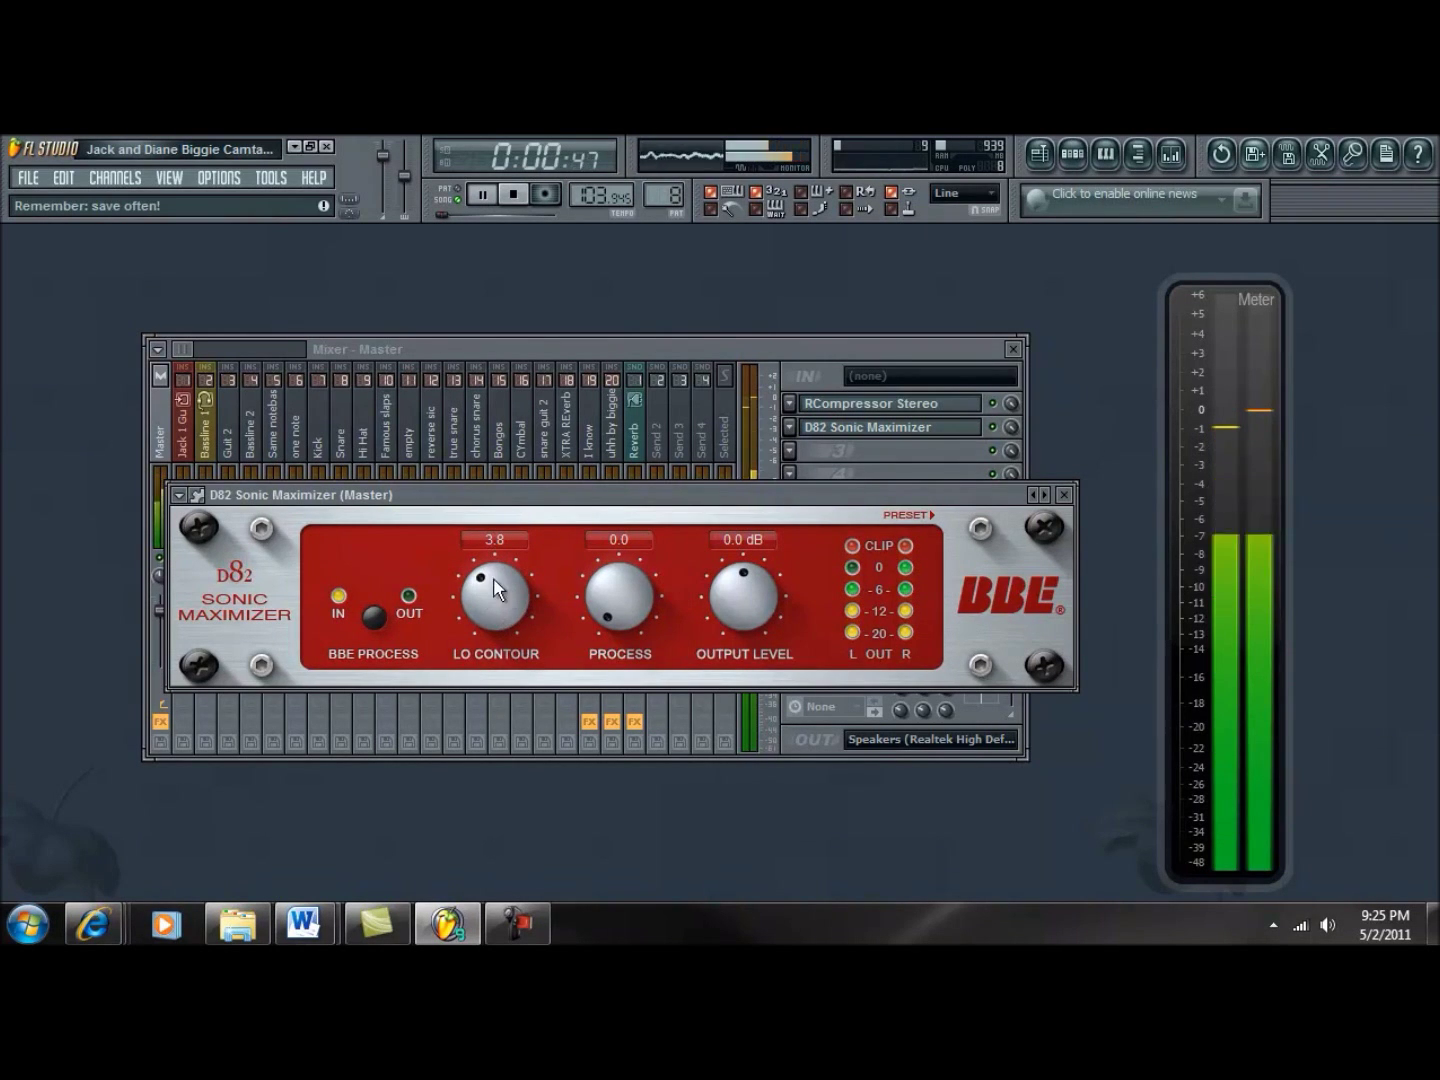
mouse_move(474, 598)
left_mouse_down()
mouse_move(478, 661)
mouse_move(481, 603)
left_mouse_up()
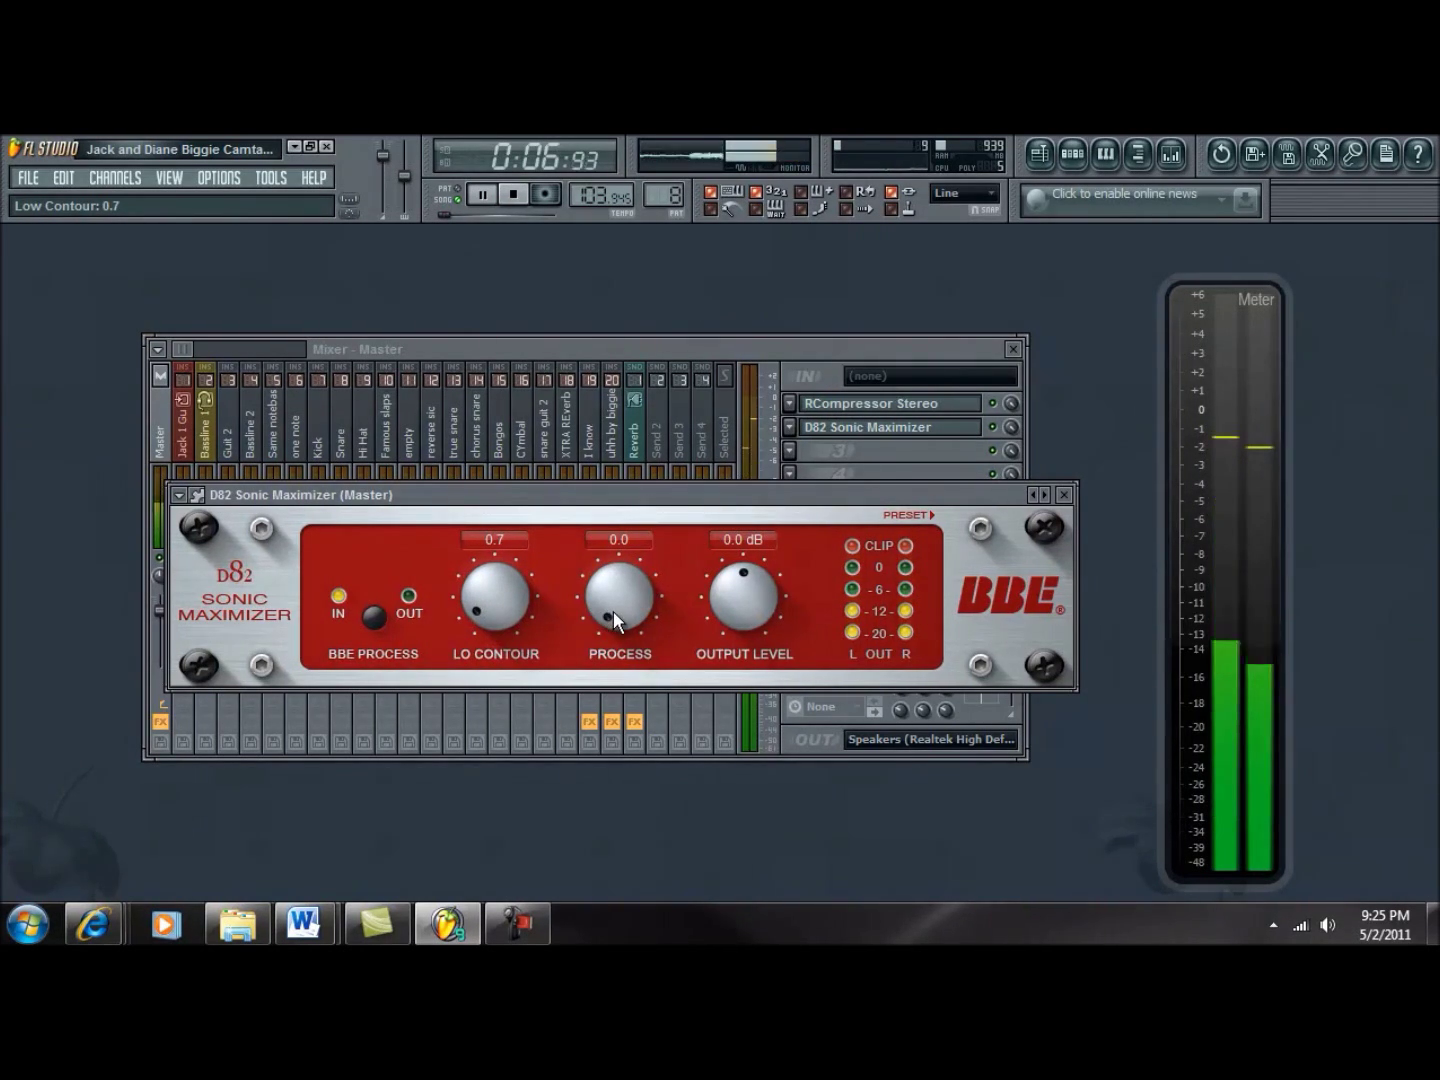
- Turn up the Sonic Maximizer's Process amount, bring it back to 1.3, and close the plugin window
left_click_drag(609, 617, 607, 487)
left_click_drag(633, 561, 600, 583)
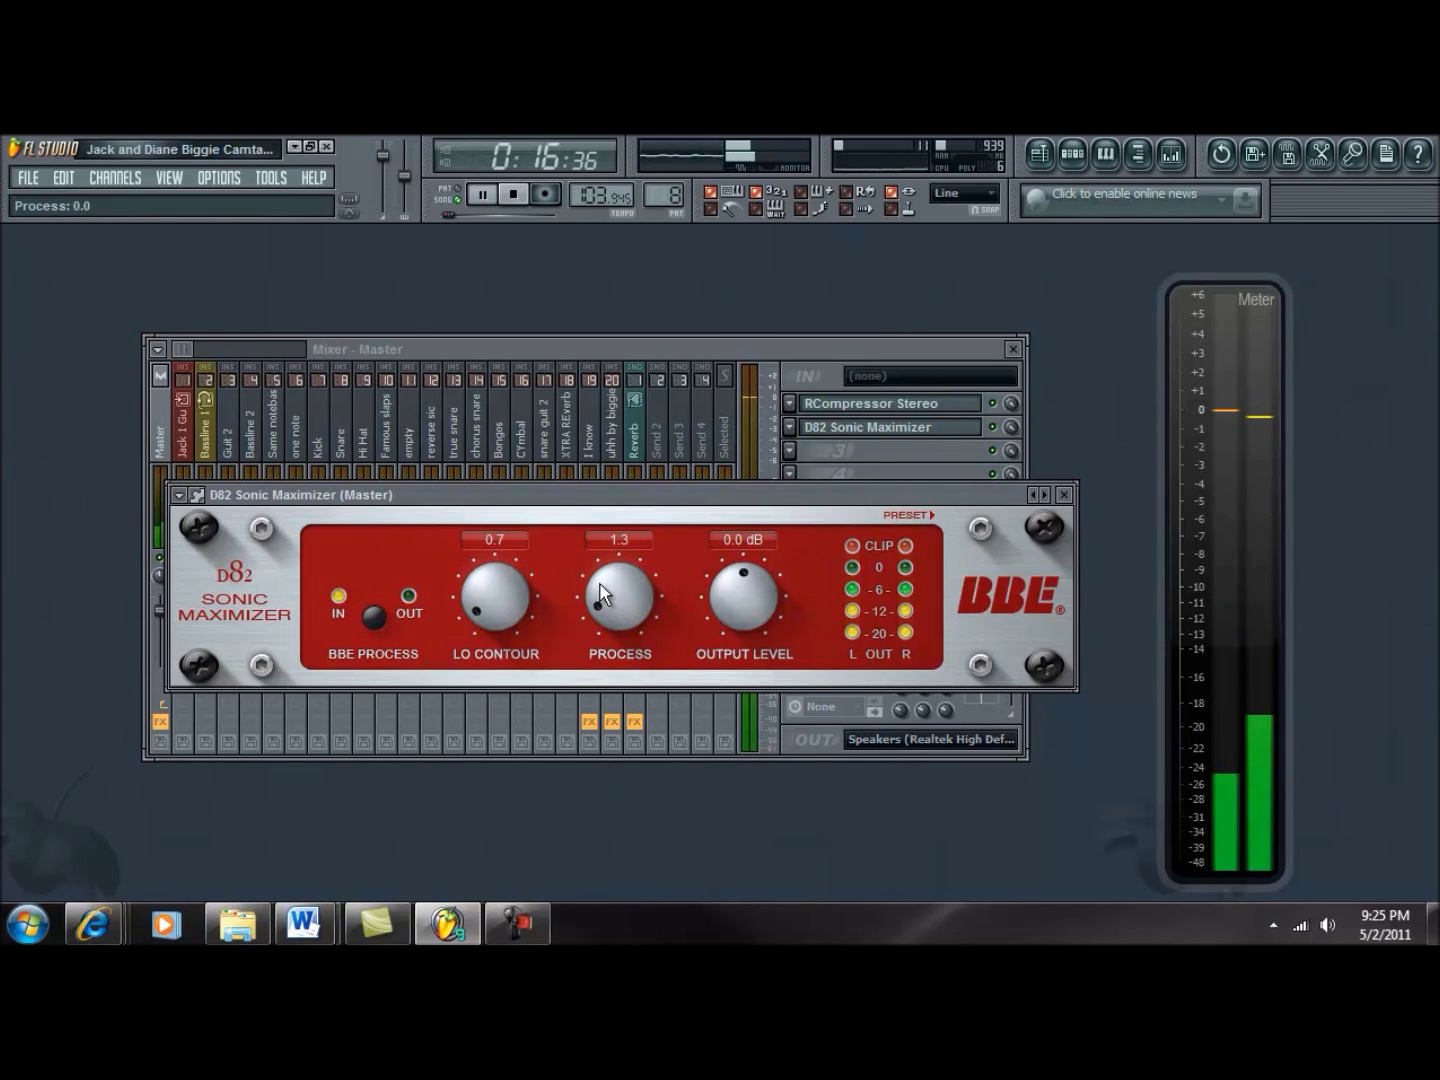
left_click(1067, 494)
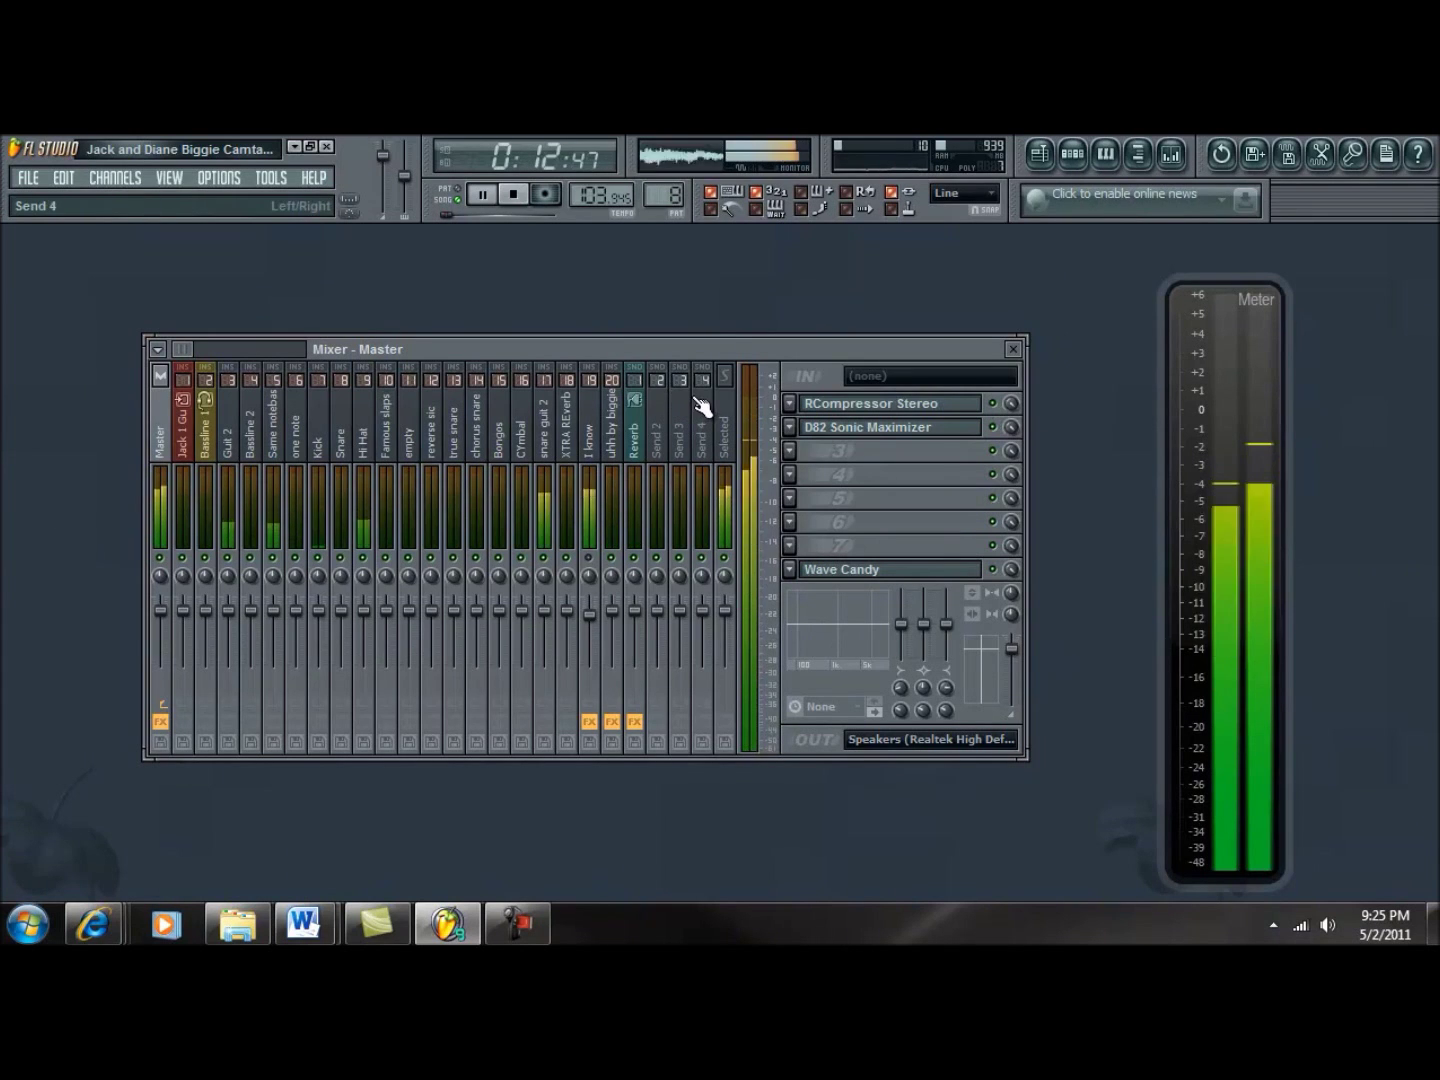
- Stop playback and reopen RCompressor Stereo from the Master track's first effect slot
left_click(517, 195)
left_click(838, 405)
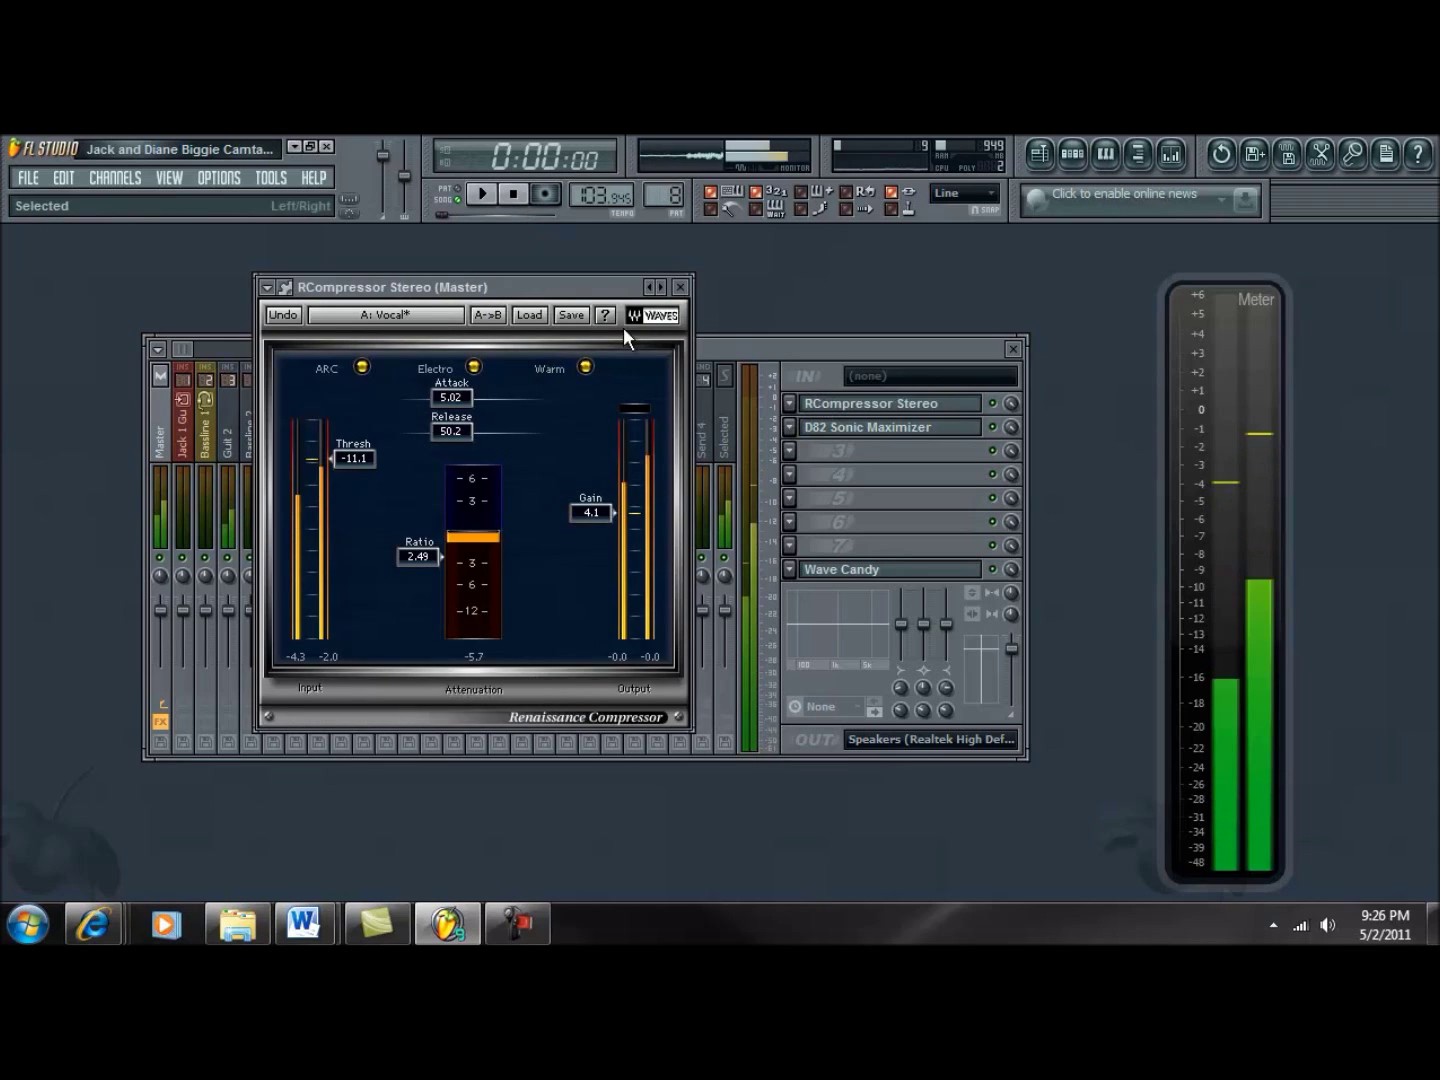
- Move the RCompressor Stereo window aside and bring up D82 Sonic Maximizer from the Master track's second effect slot
left_click_drag(589, 289, 504, 288)
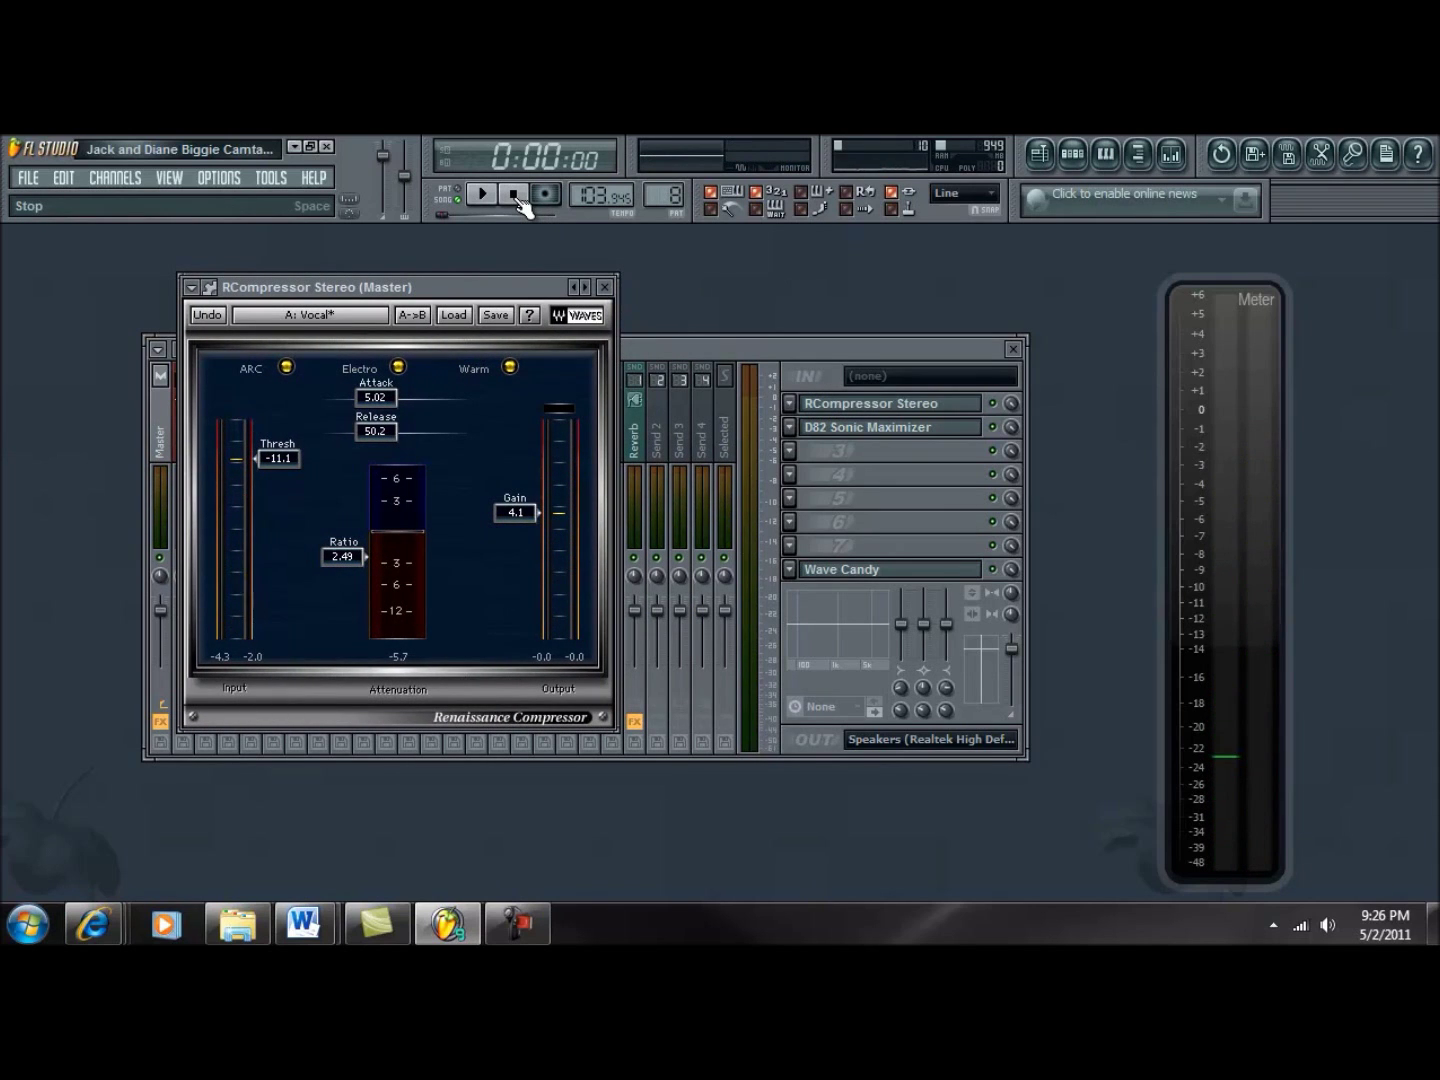
left_click_drag(473, 290, 378, 272)
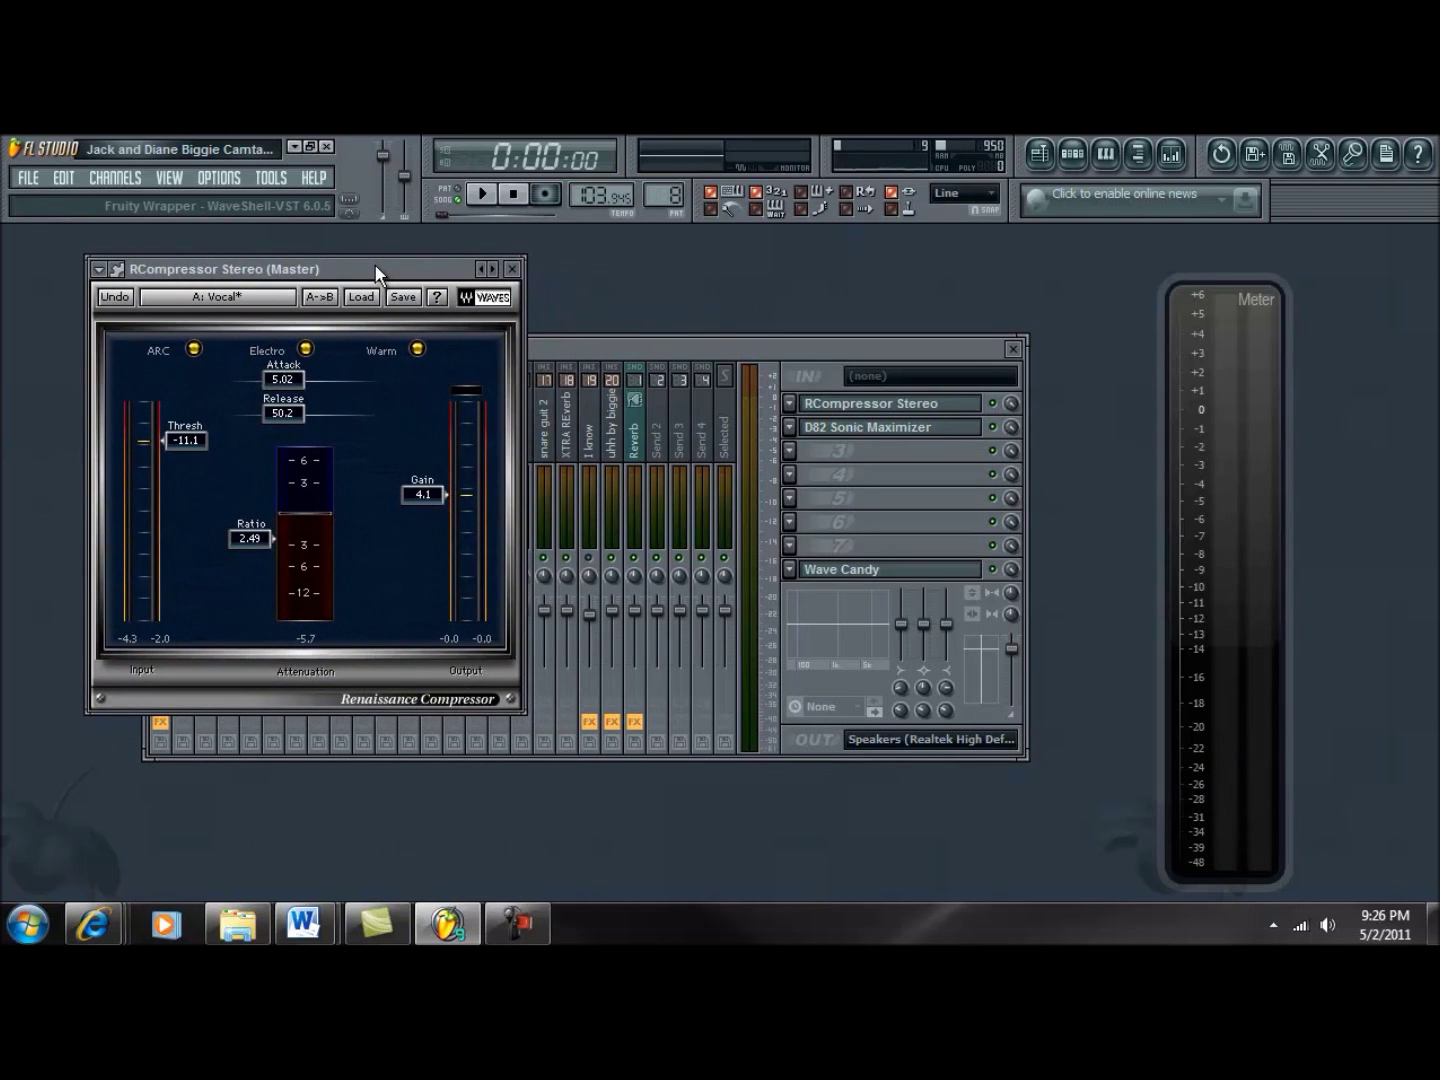
left_click(852, 428)
left_click_drag(746, 499, 760, 541)
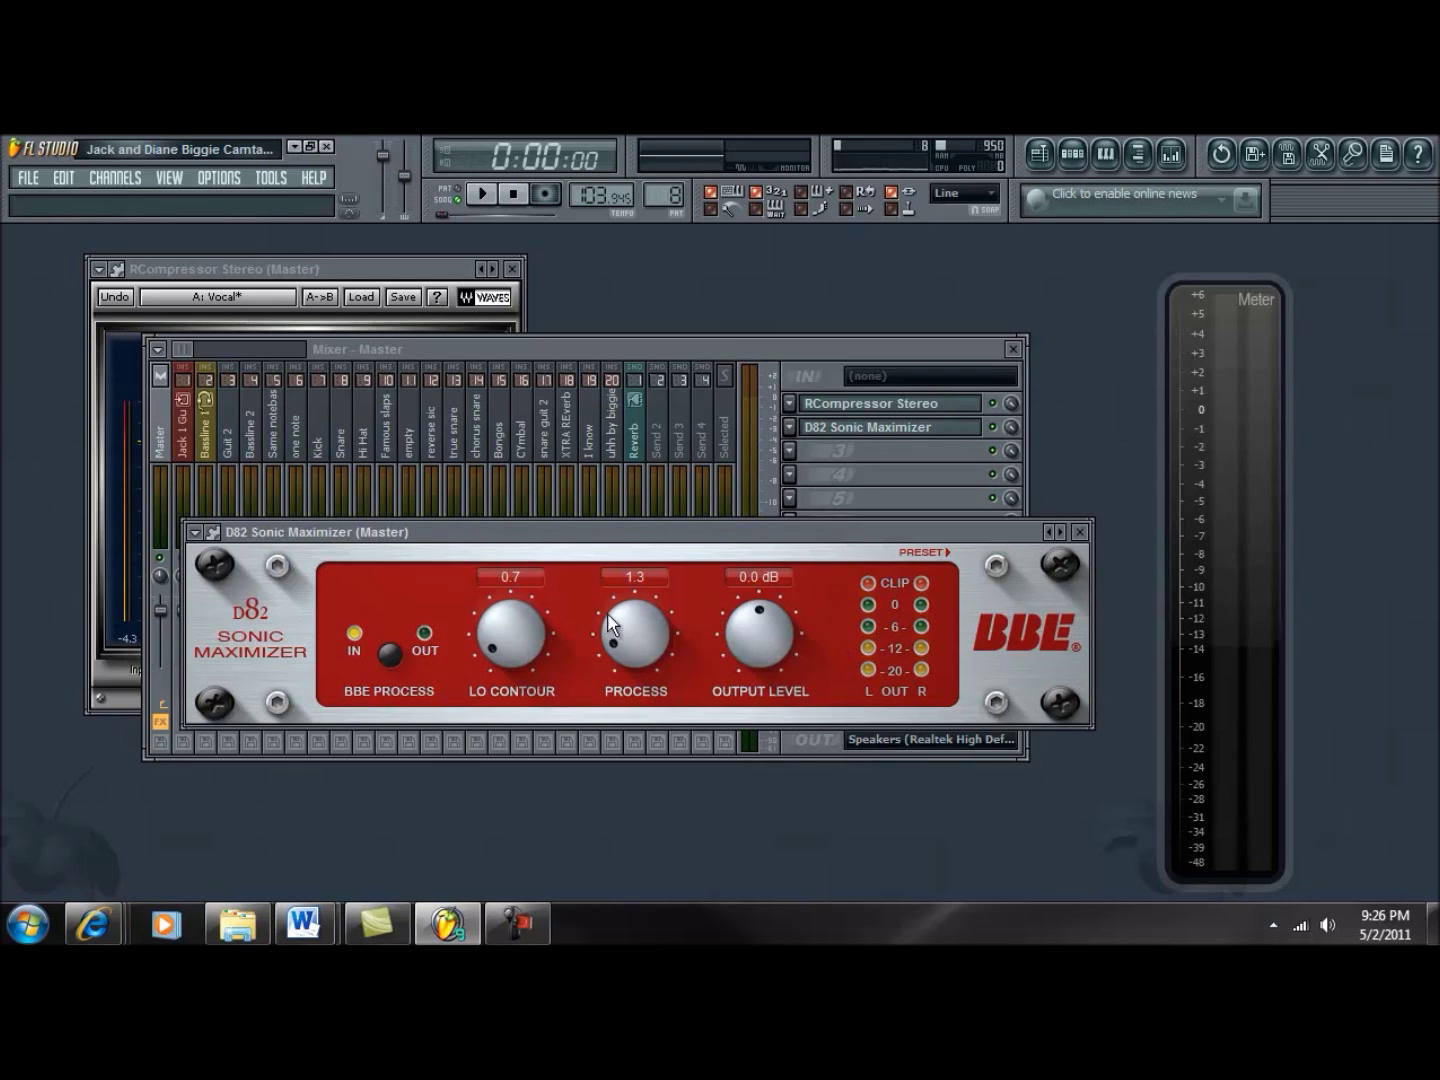
- Switch to Internet Explorer and look over the open Wavosaur limiter, Free-Loops and Nav's Audio Blog pages
mouse_move(94, 925)
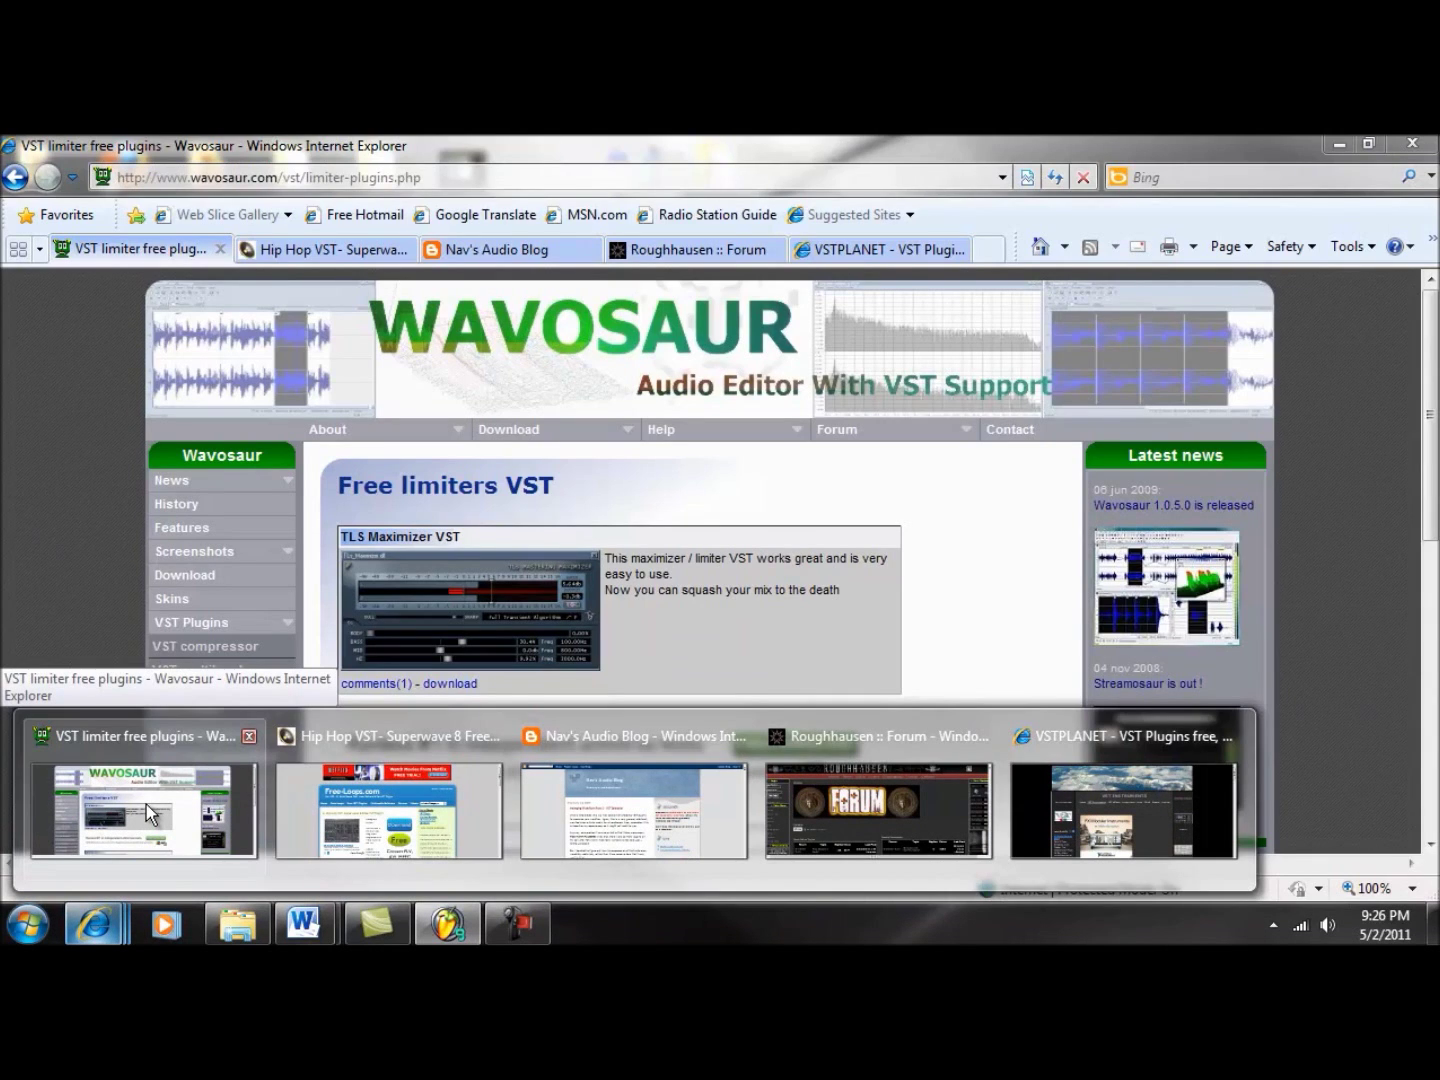
left_click(146, 804)
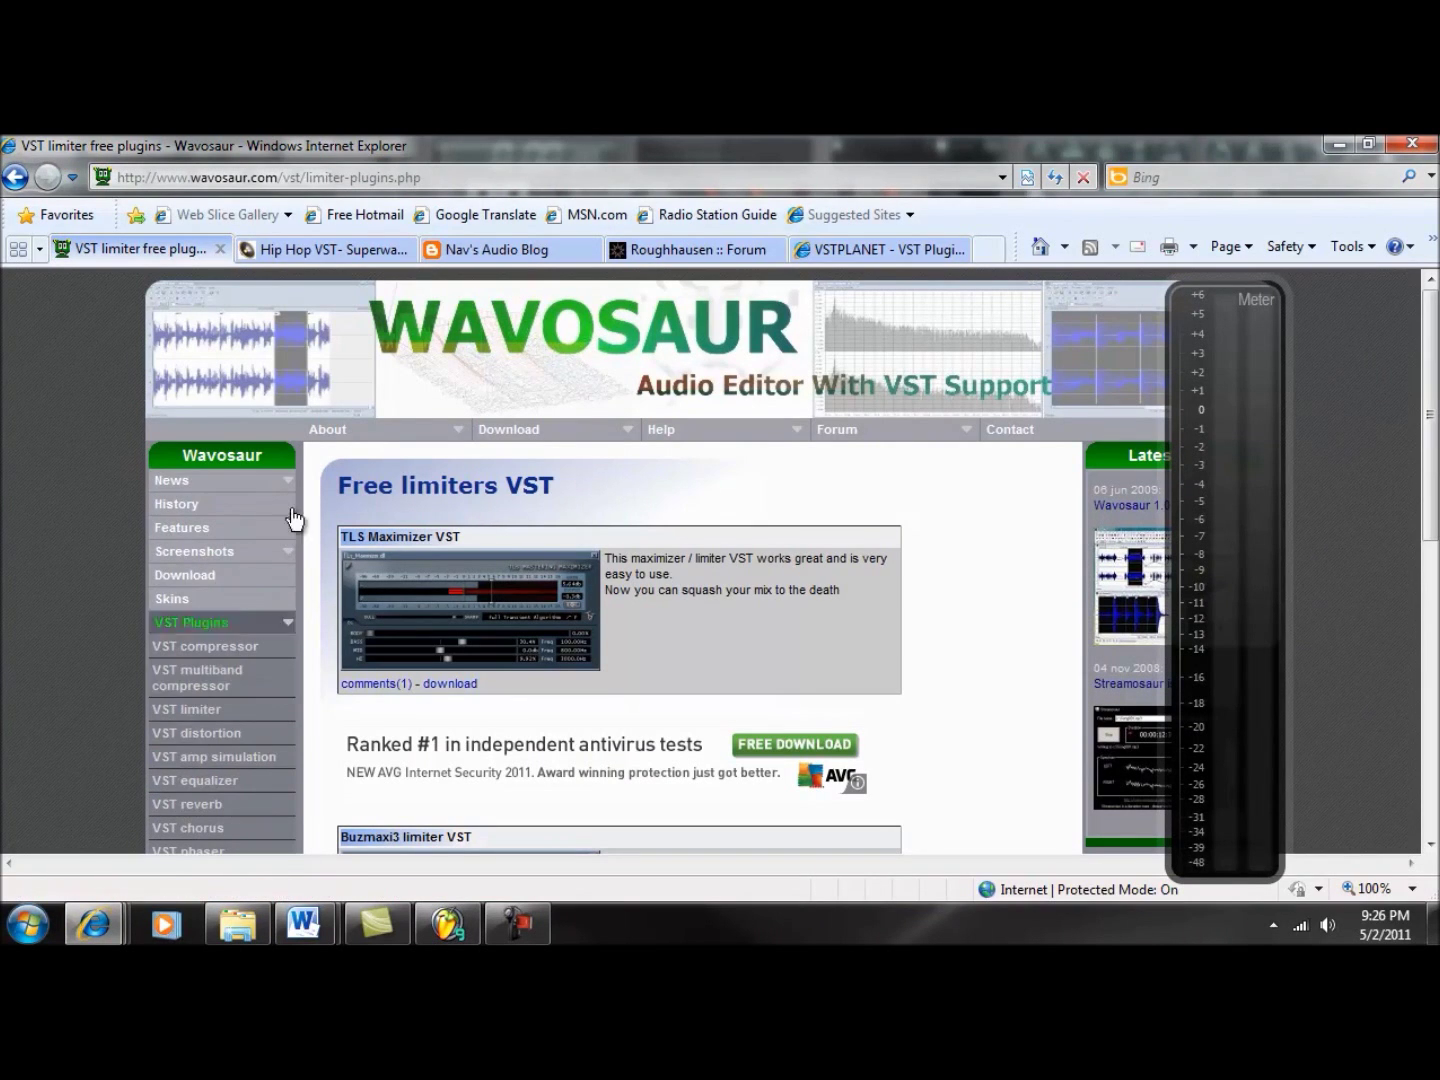
left_click(331, 252)
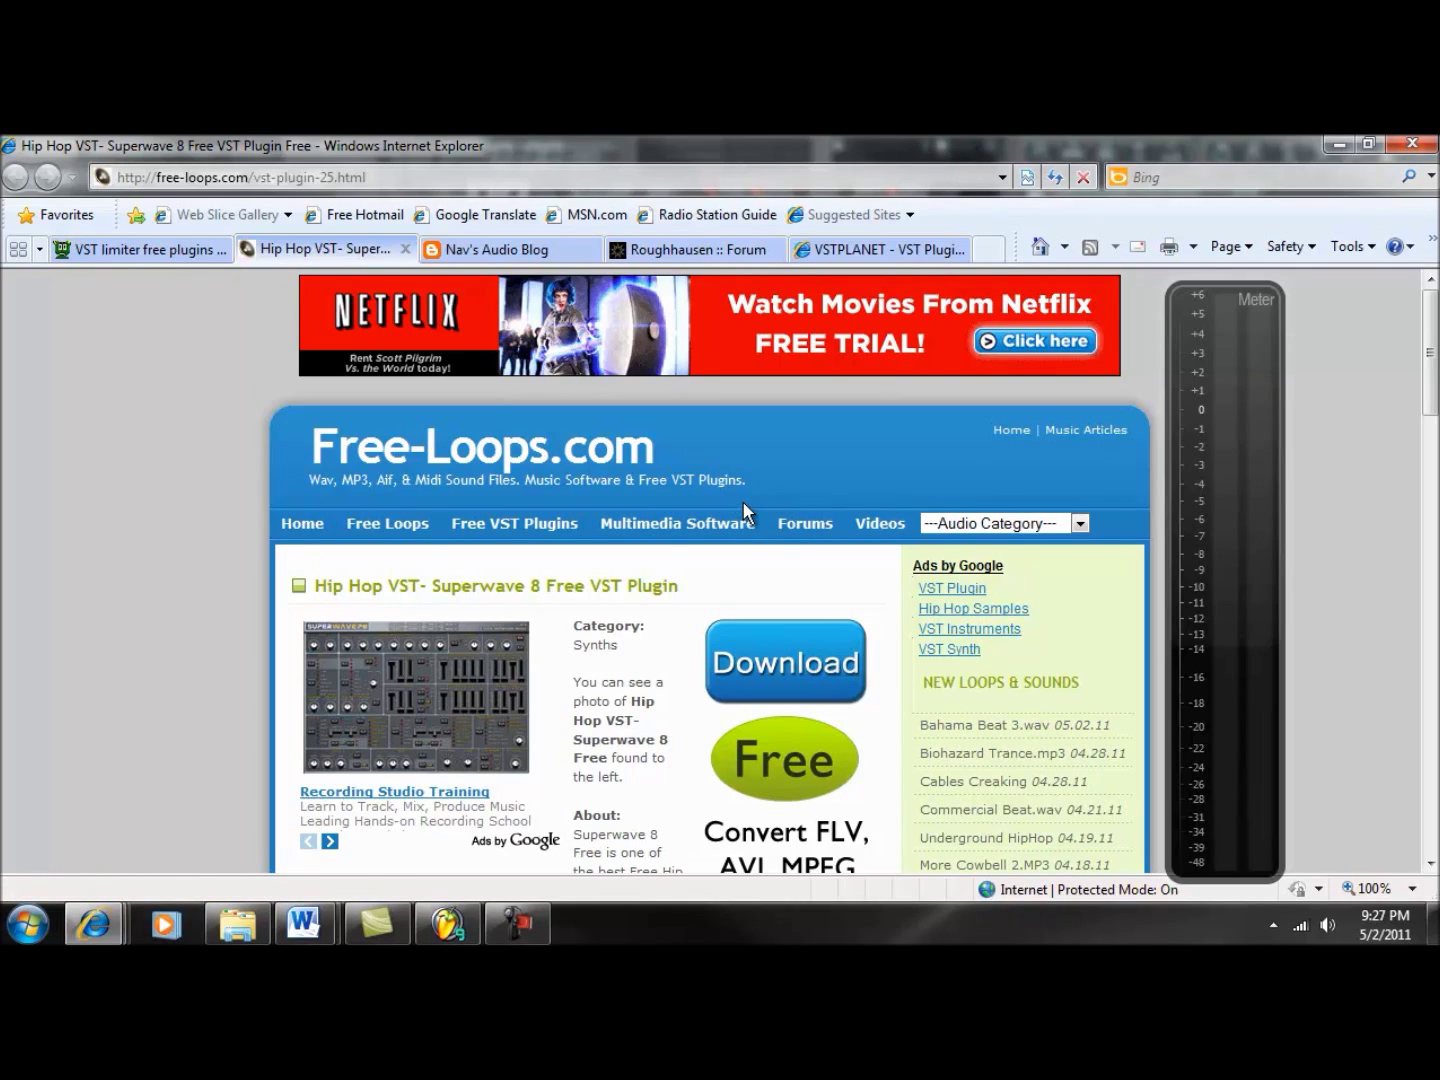
left_click(472, 256)
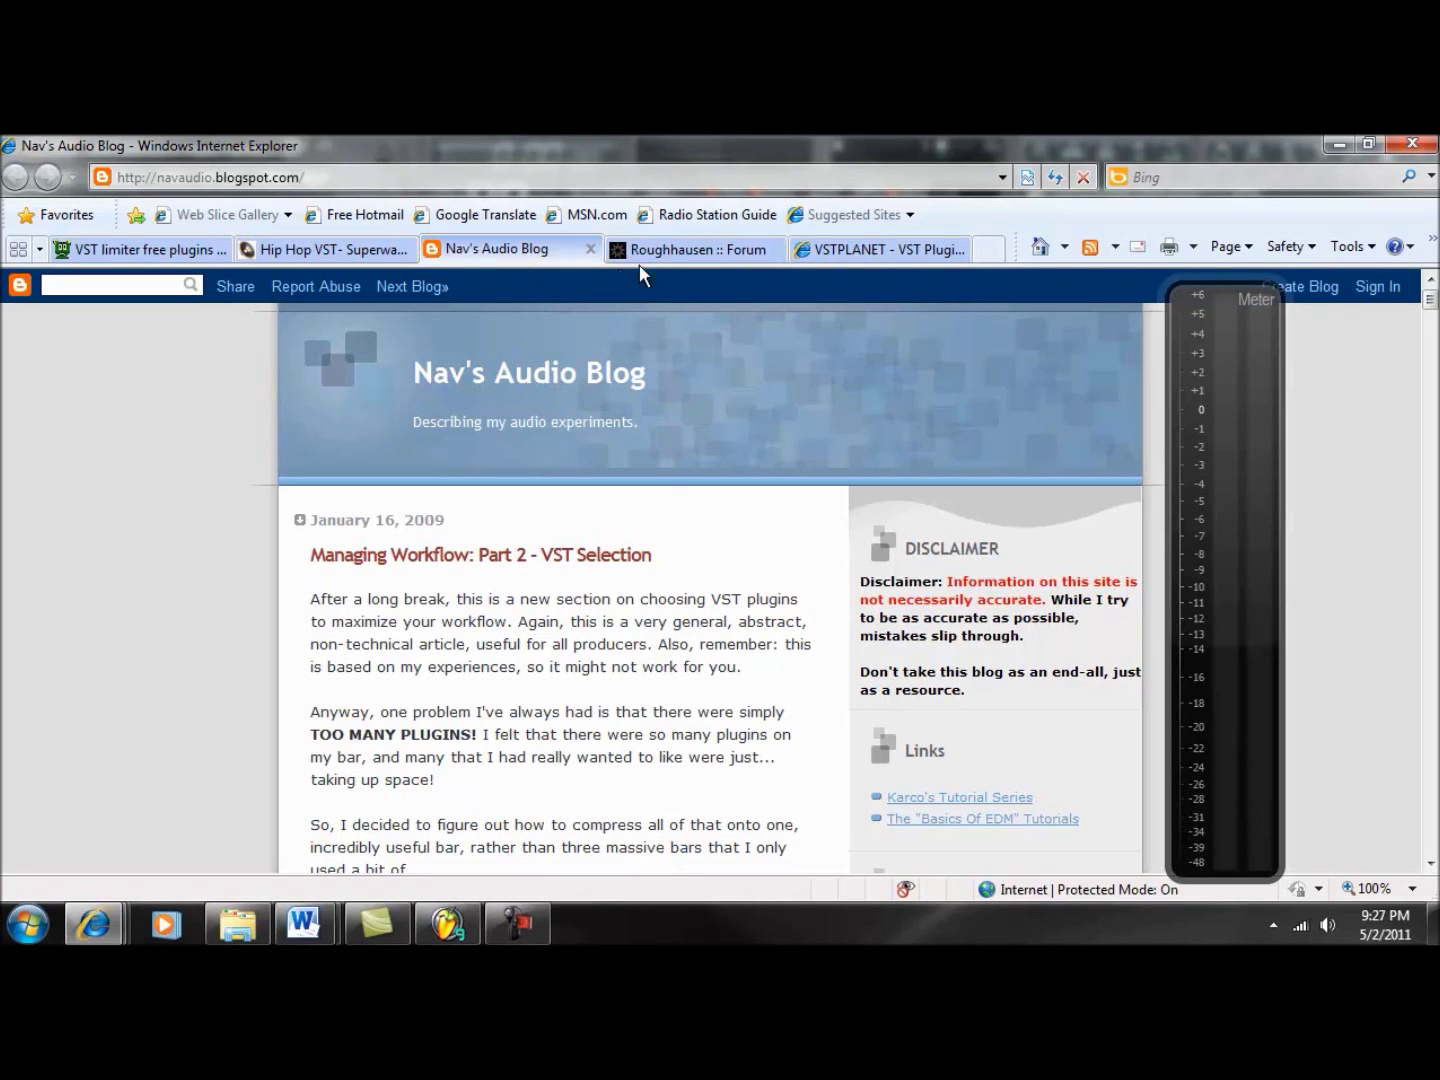
- Examine the Roughhausen forum's VST reviews and demos thread and the VSTPLANET instruments page
left_click(665, 256)
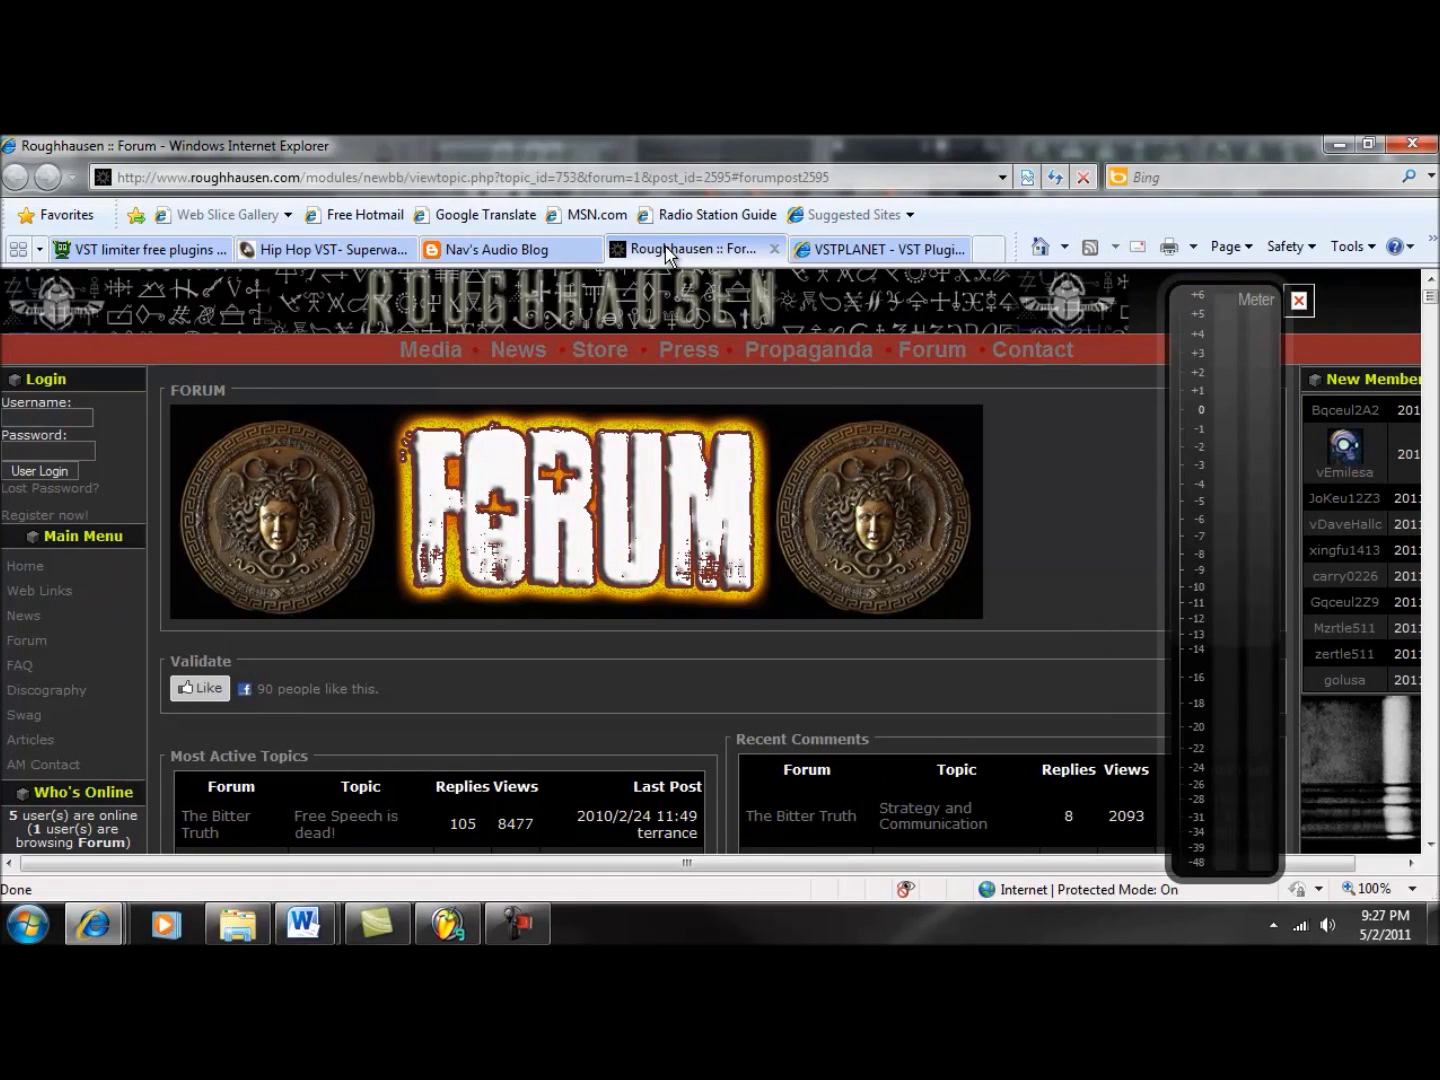
left_click(1427, 316)
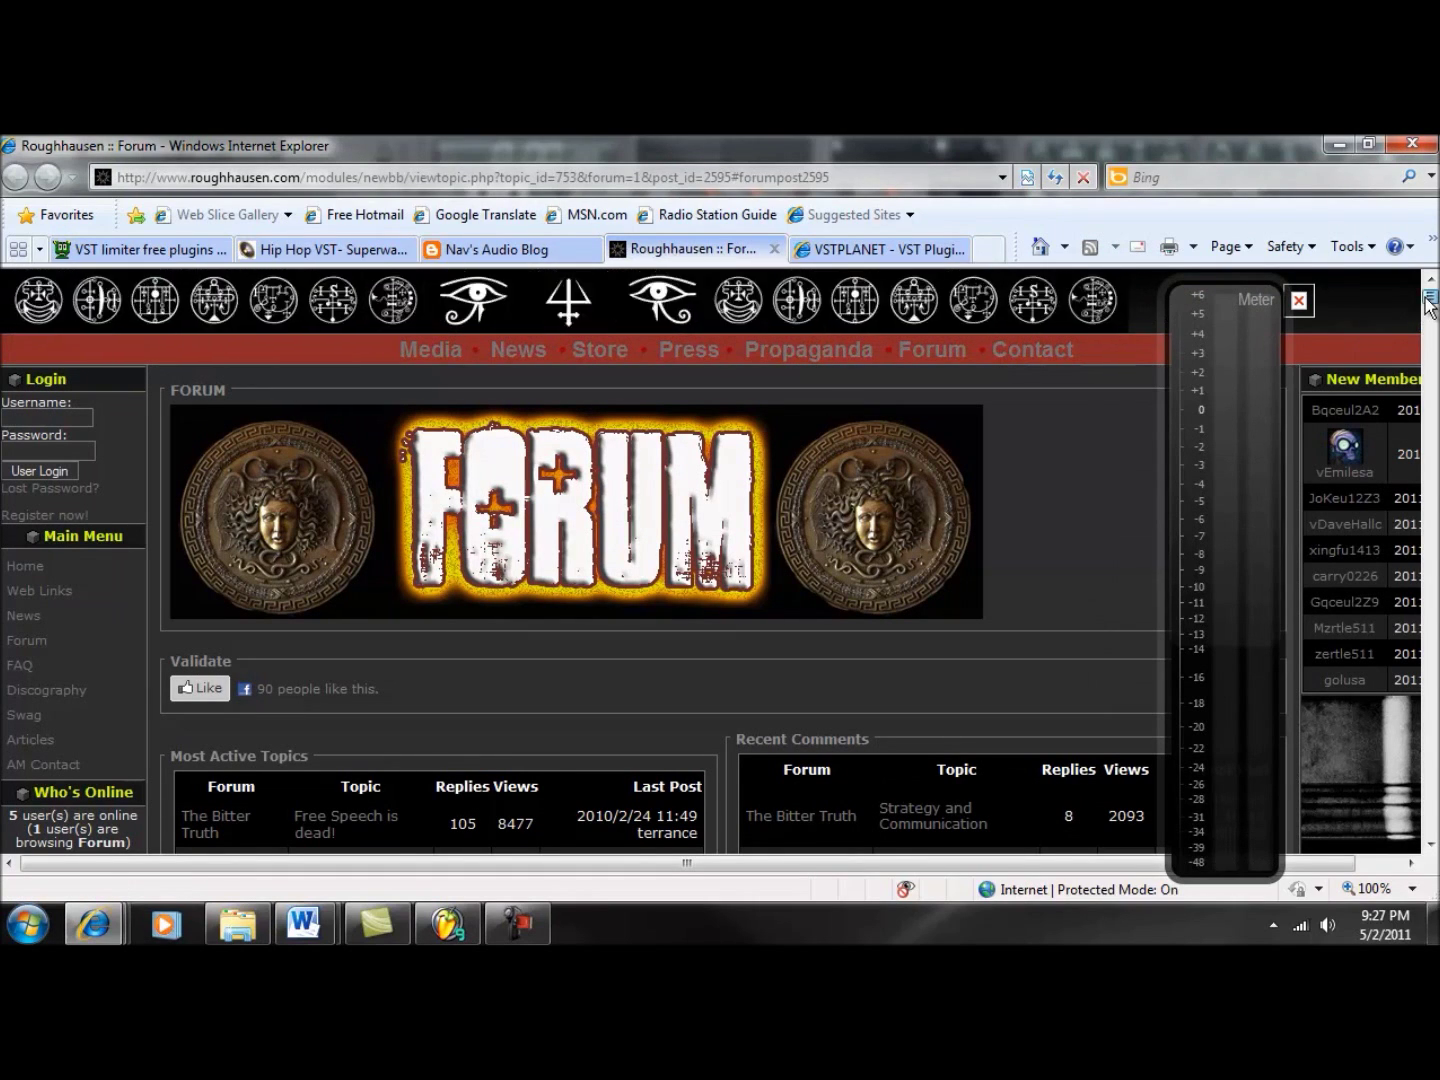
scroll(1427, 319, "down", 5)
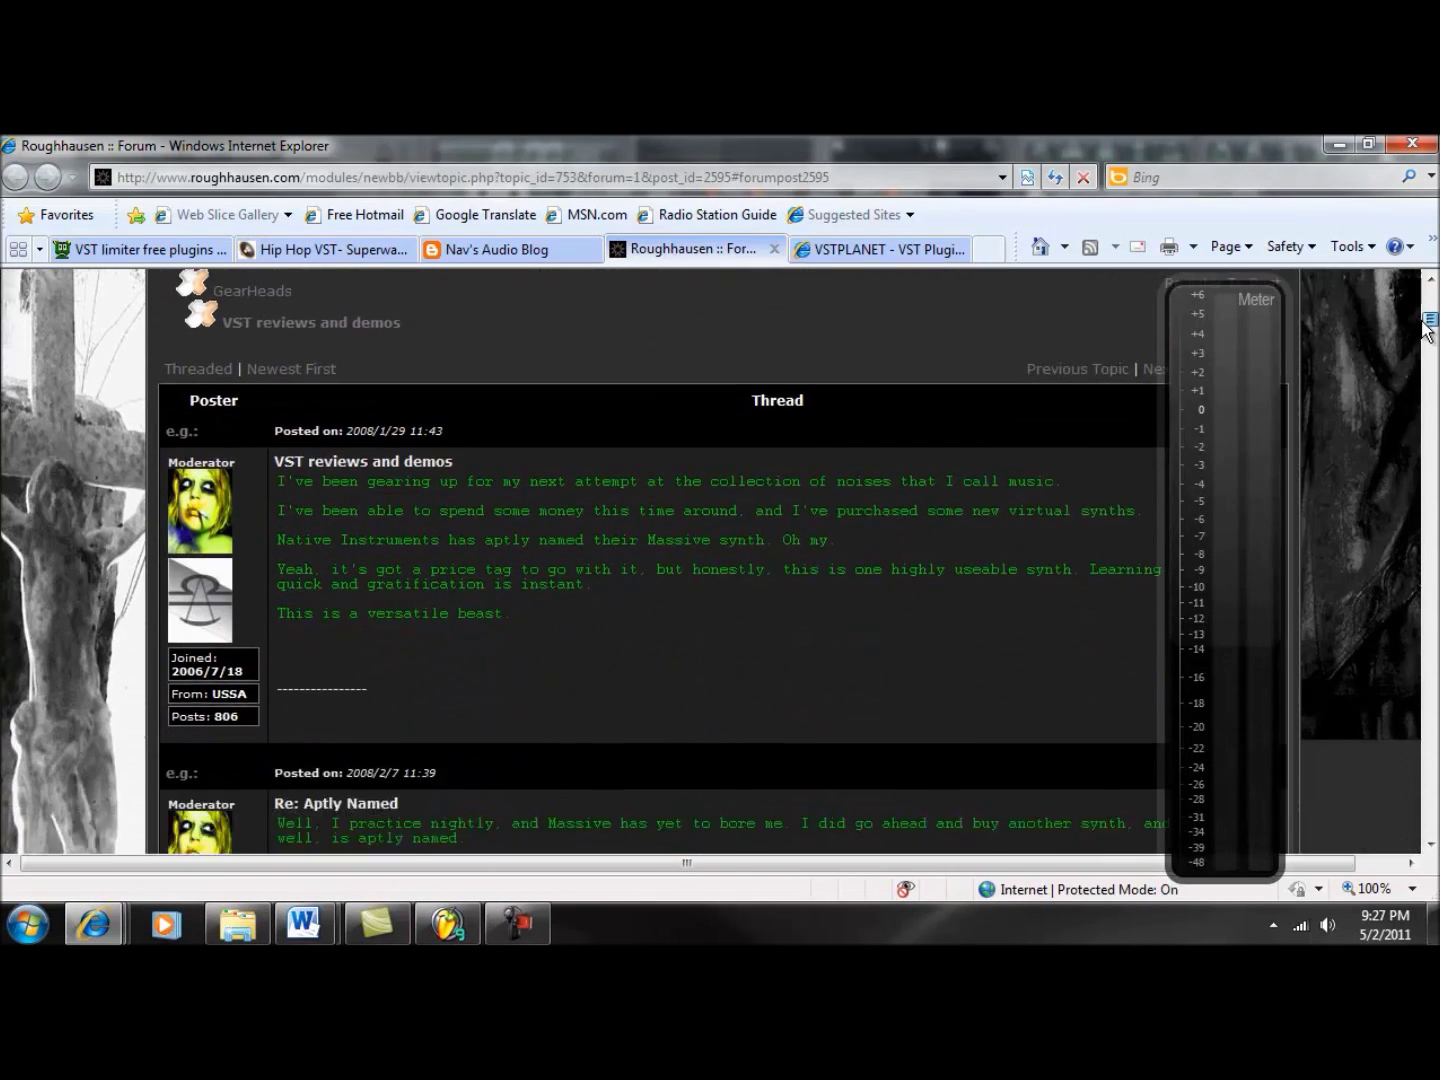
scroll(1427, 330, "up", 3)
scroll(1426, 326, "up", 2)
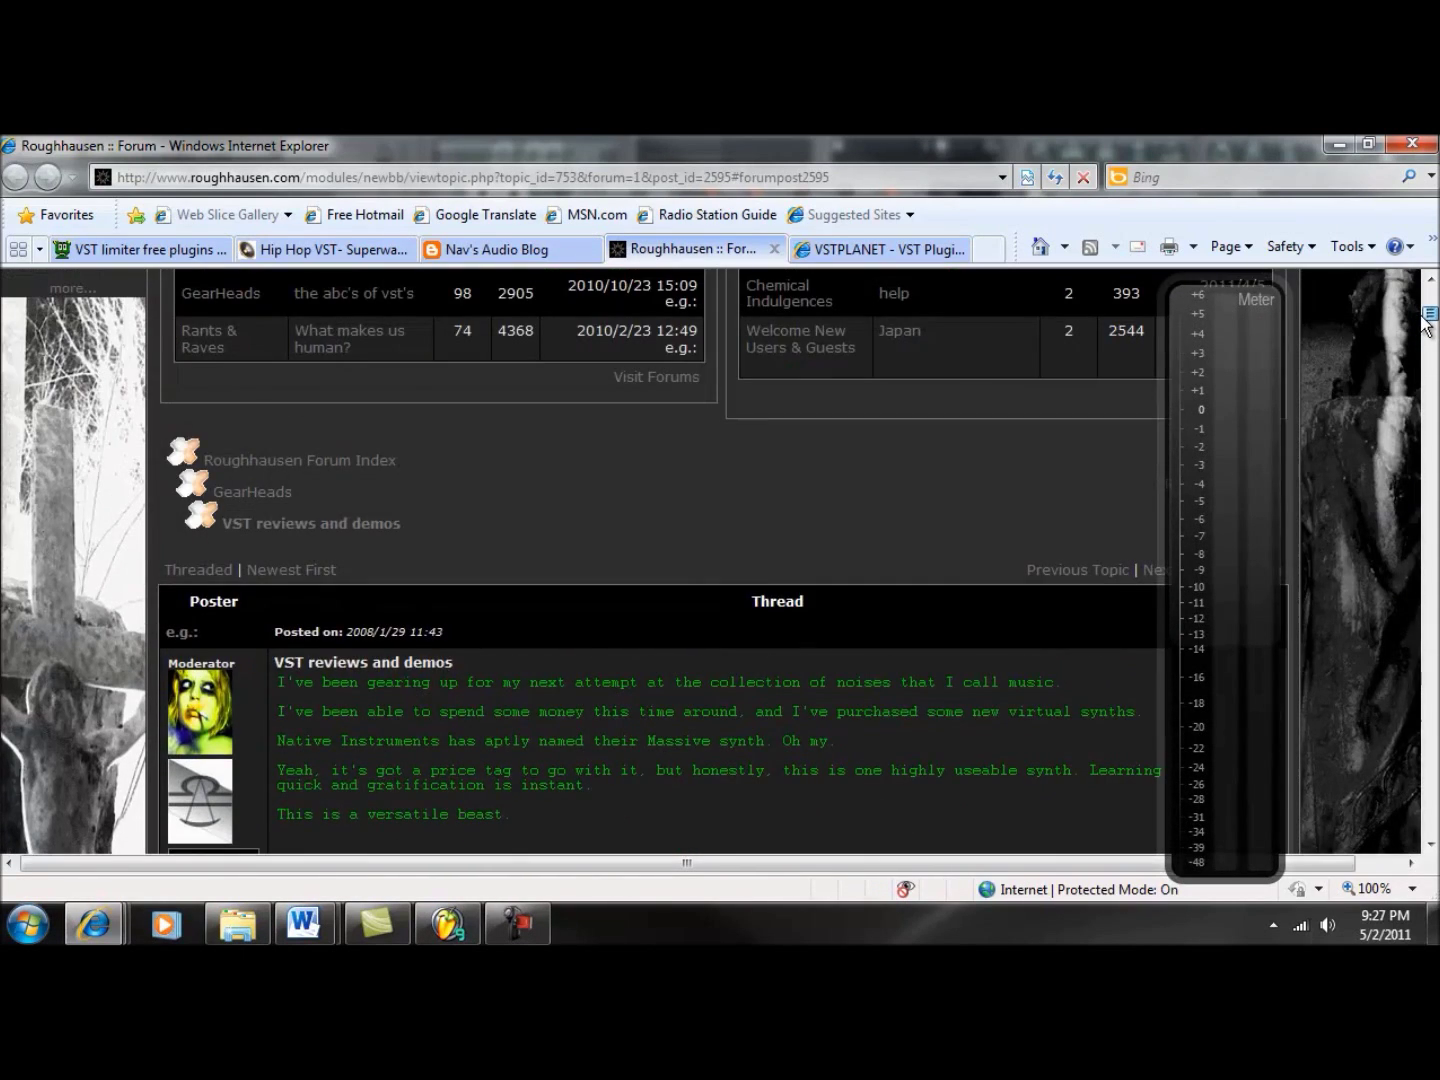
scroll(1424, 321, "up", 10)
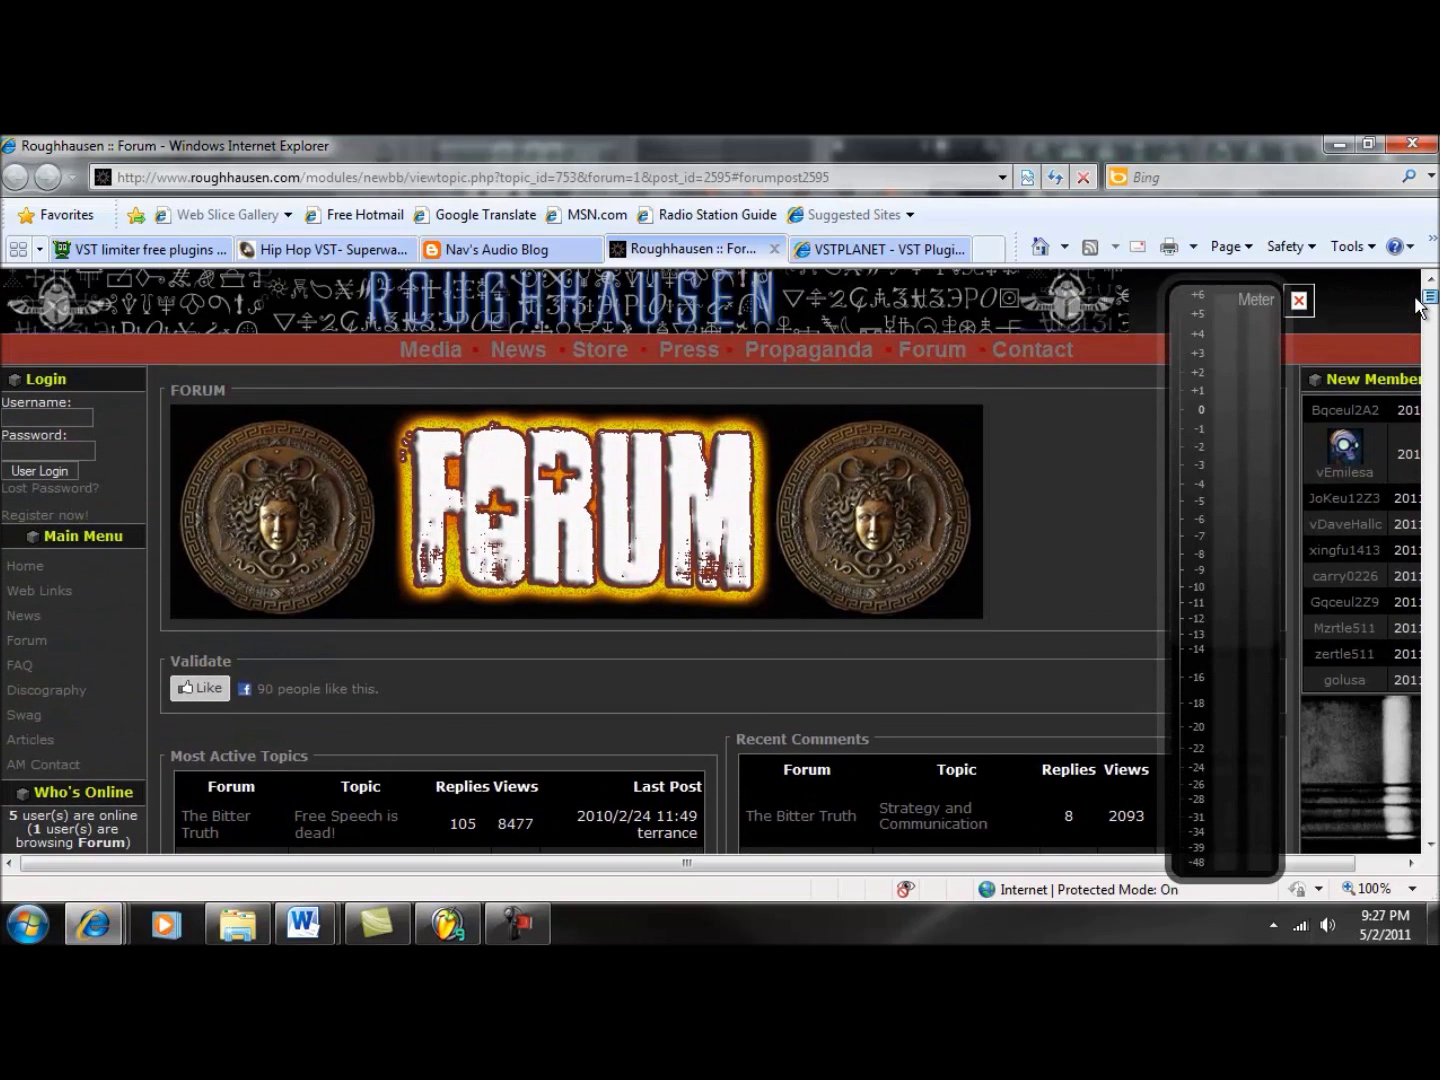
left_click(840, 257)
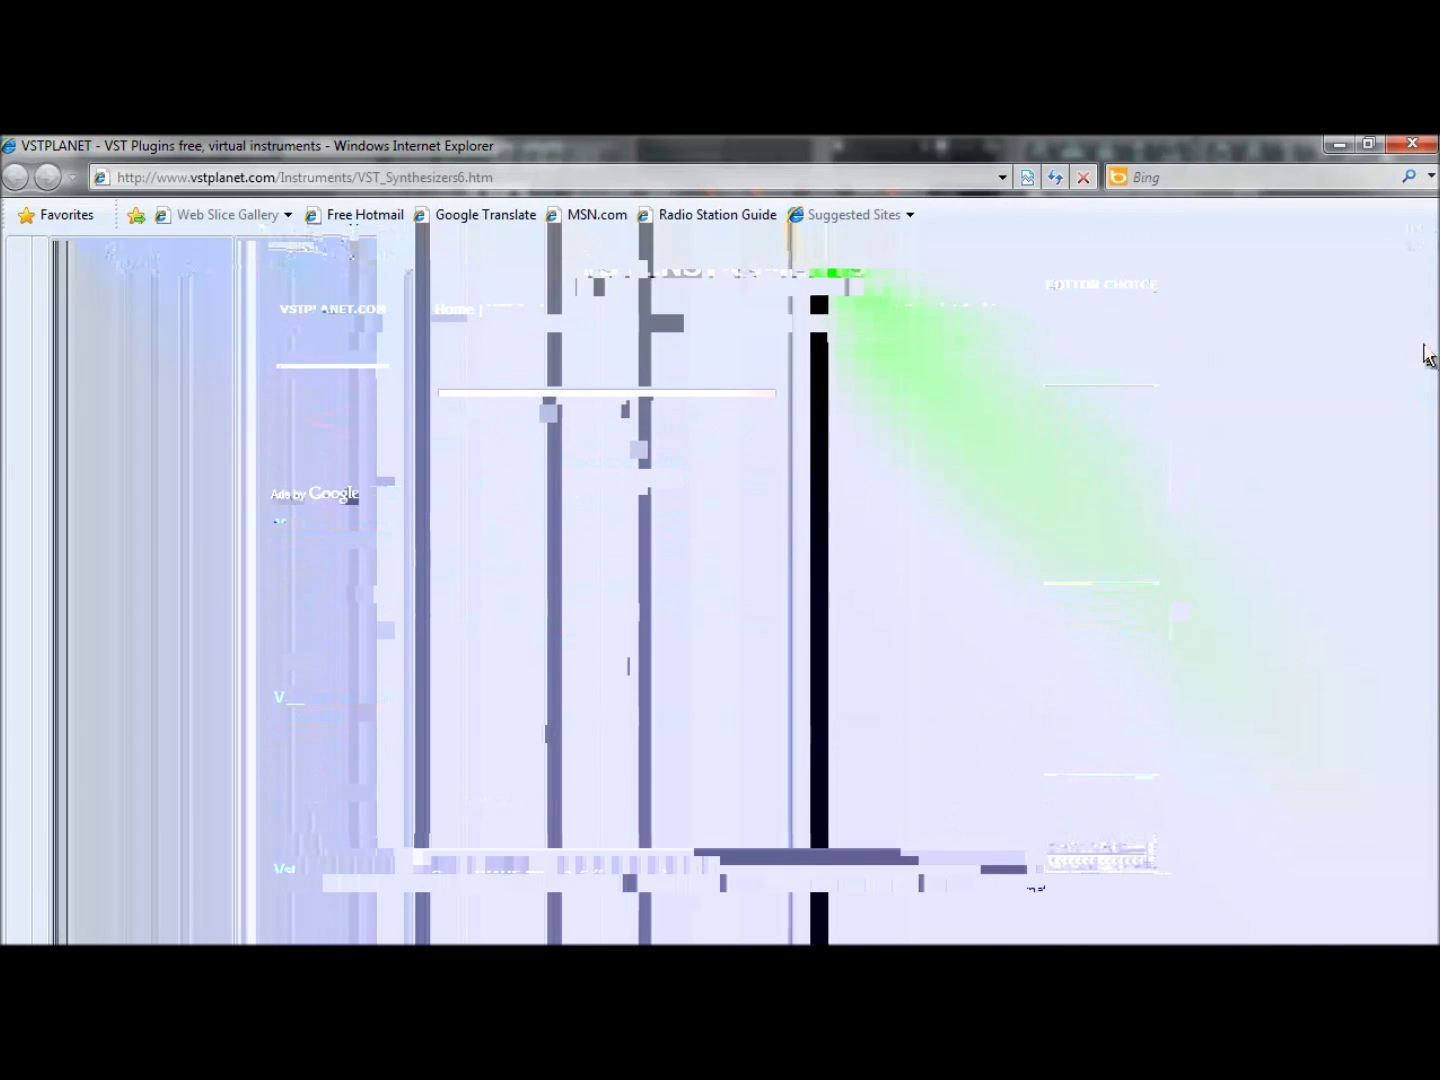
scroll(1423, 335, "up", 2)
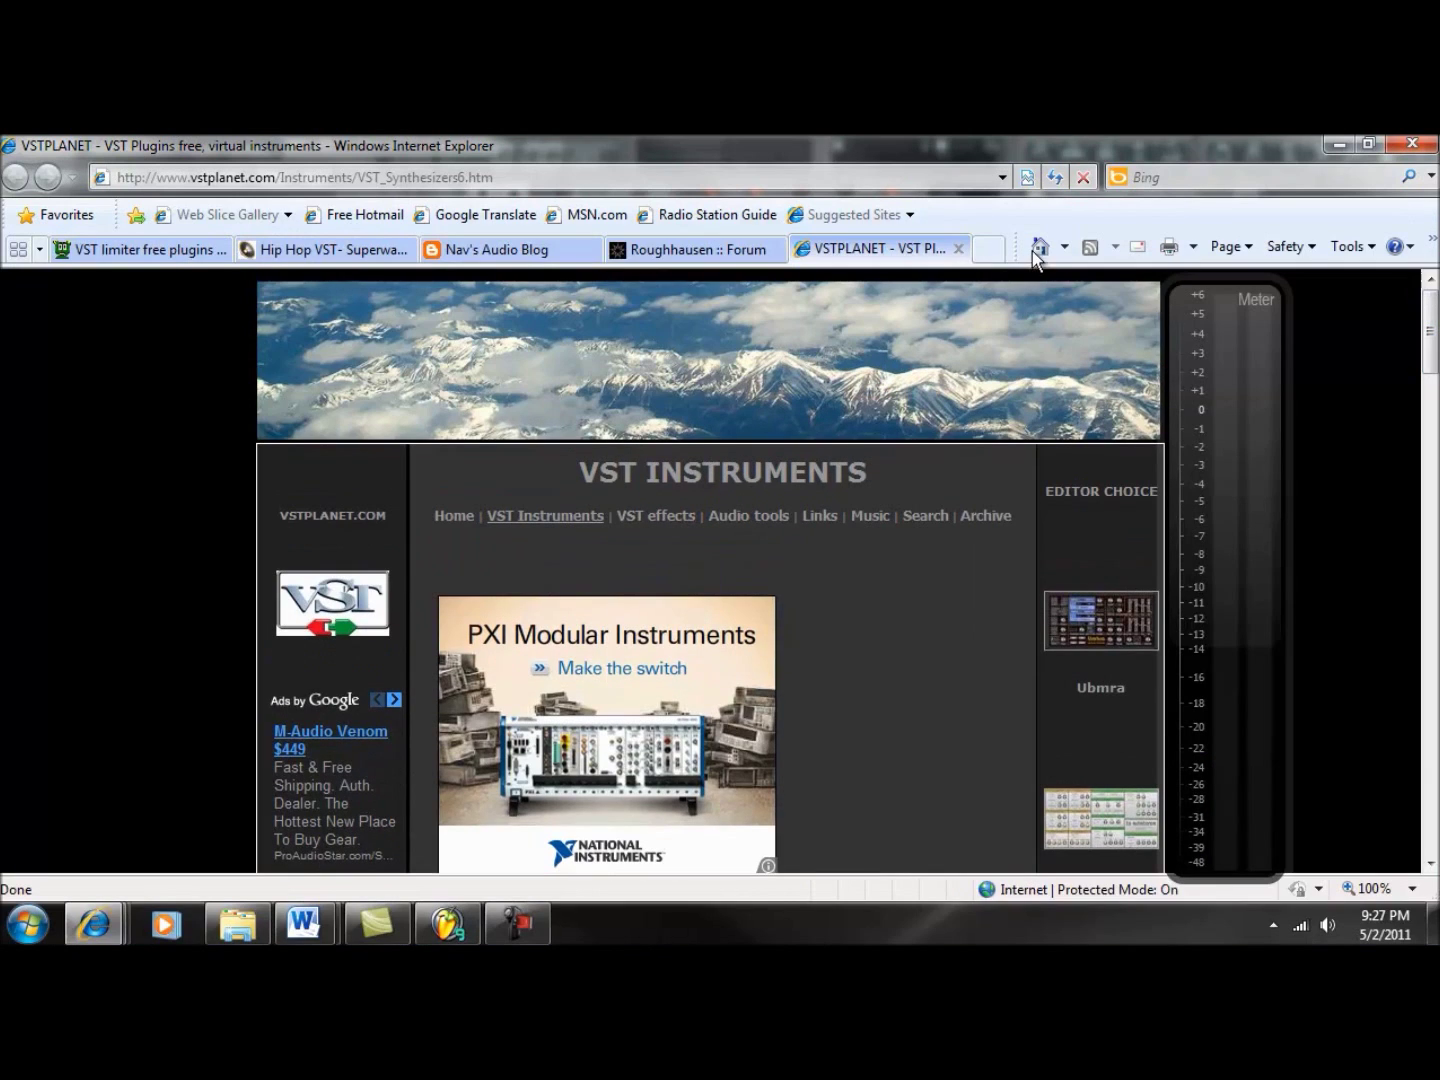
left_click(428, 181)
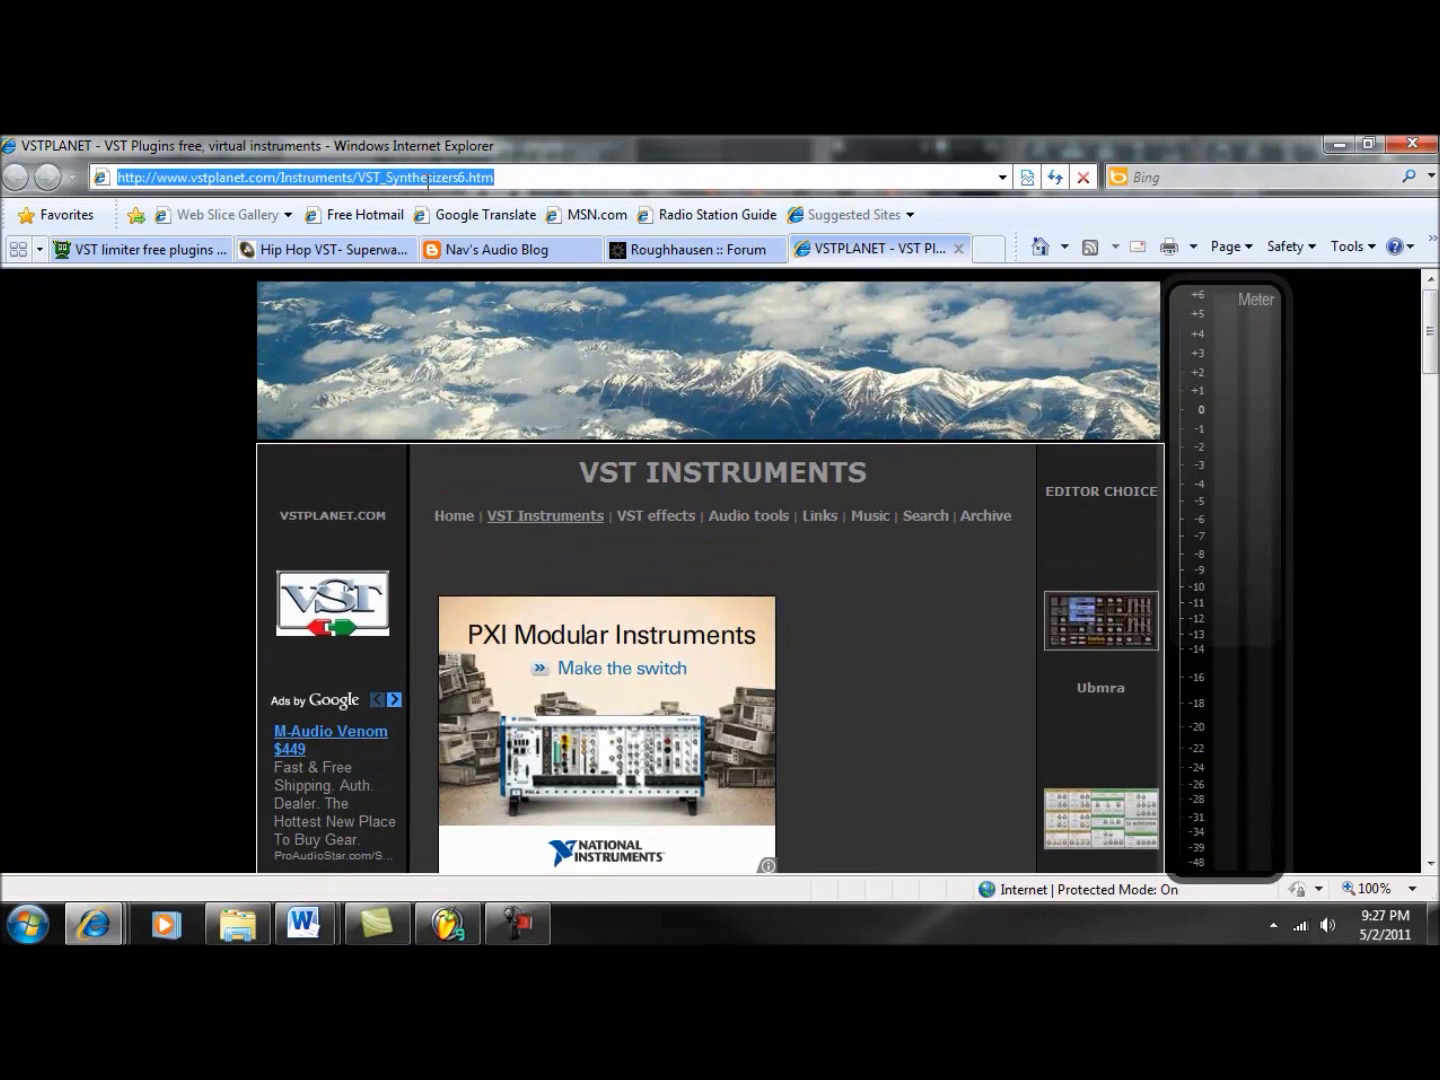
type("w.n")
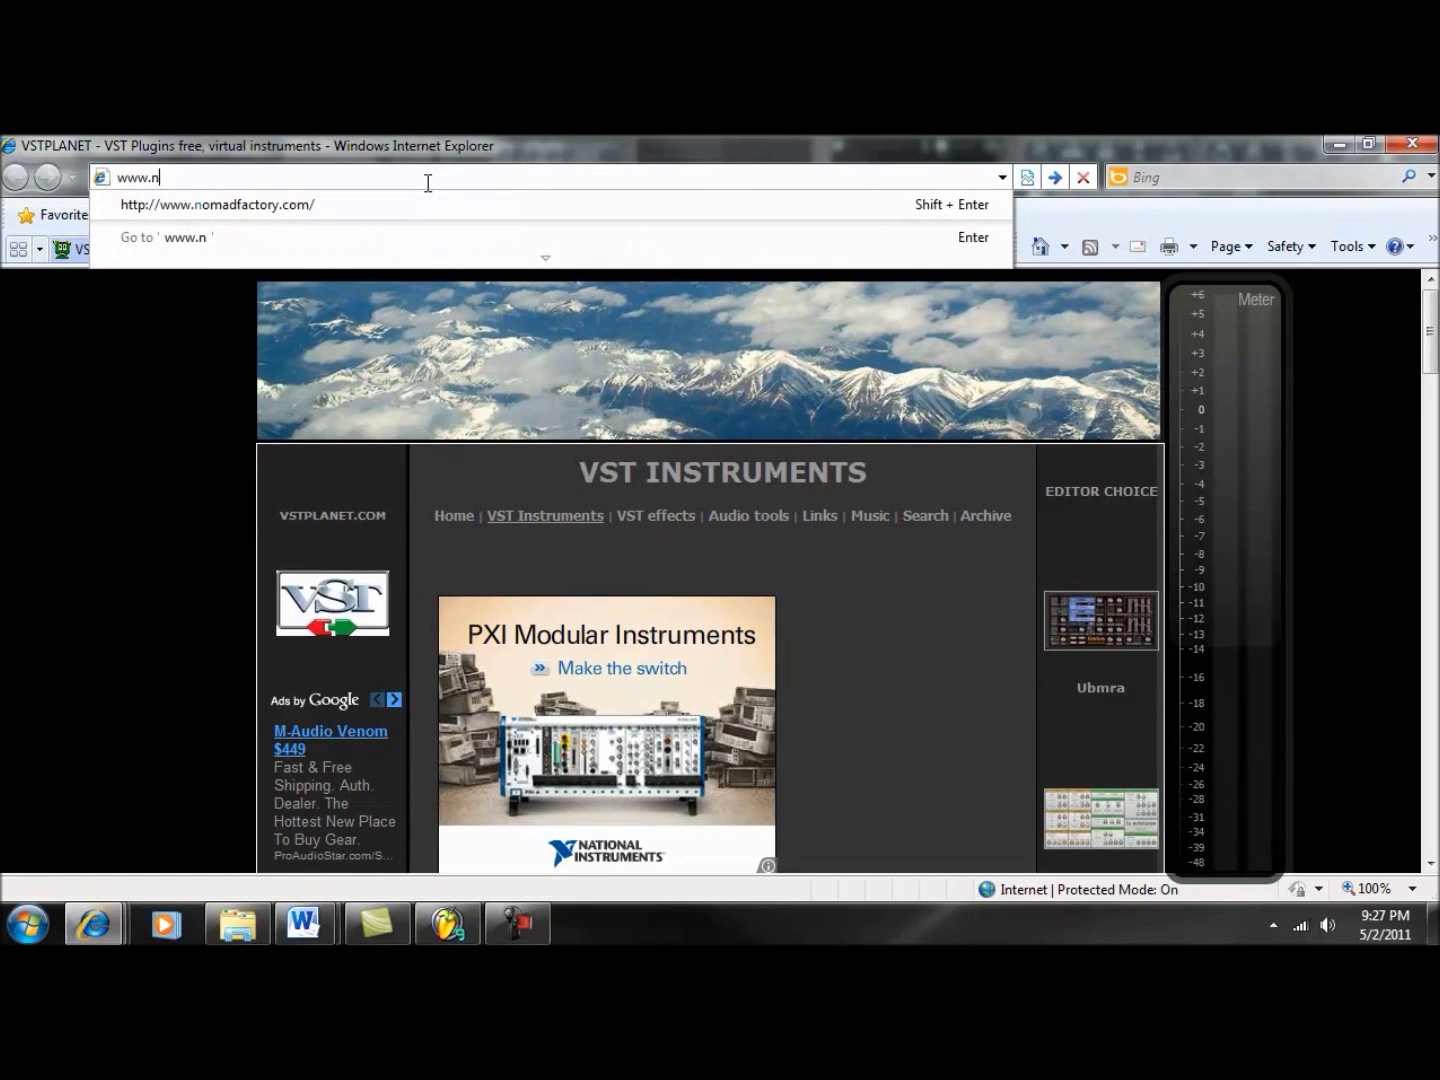
key("shift+Return")
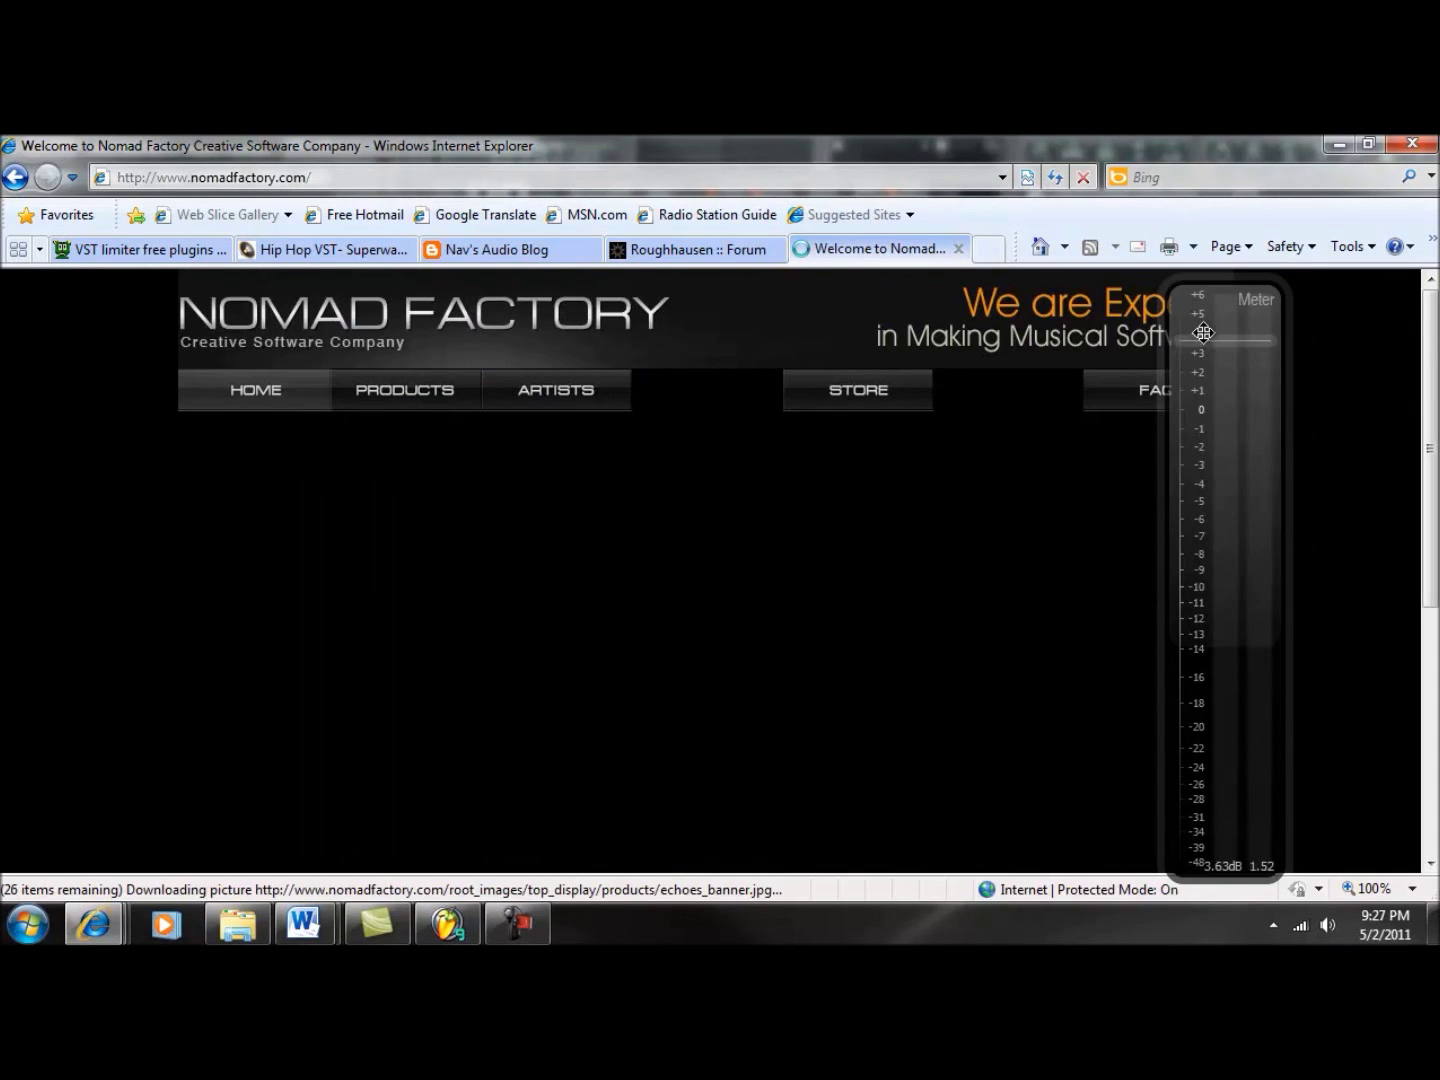
left_click_drag(1202, 333, 1361, 840)
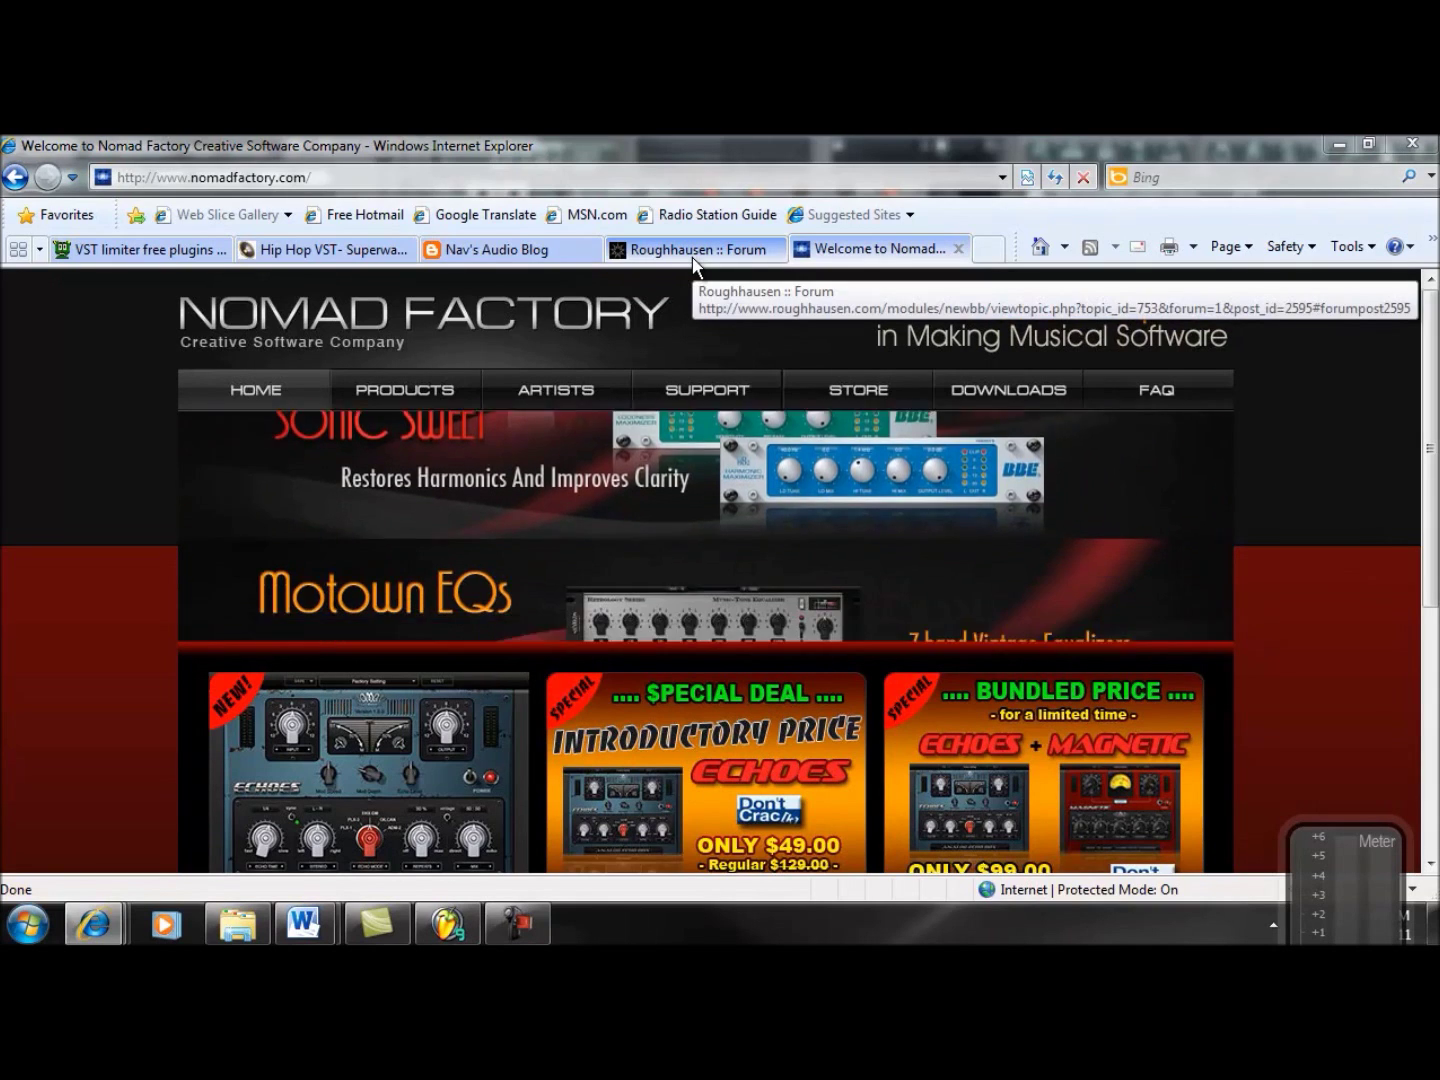
- Load the waves.com website in place of the Nomad Factory page
left_click(281, 178)
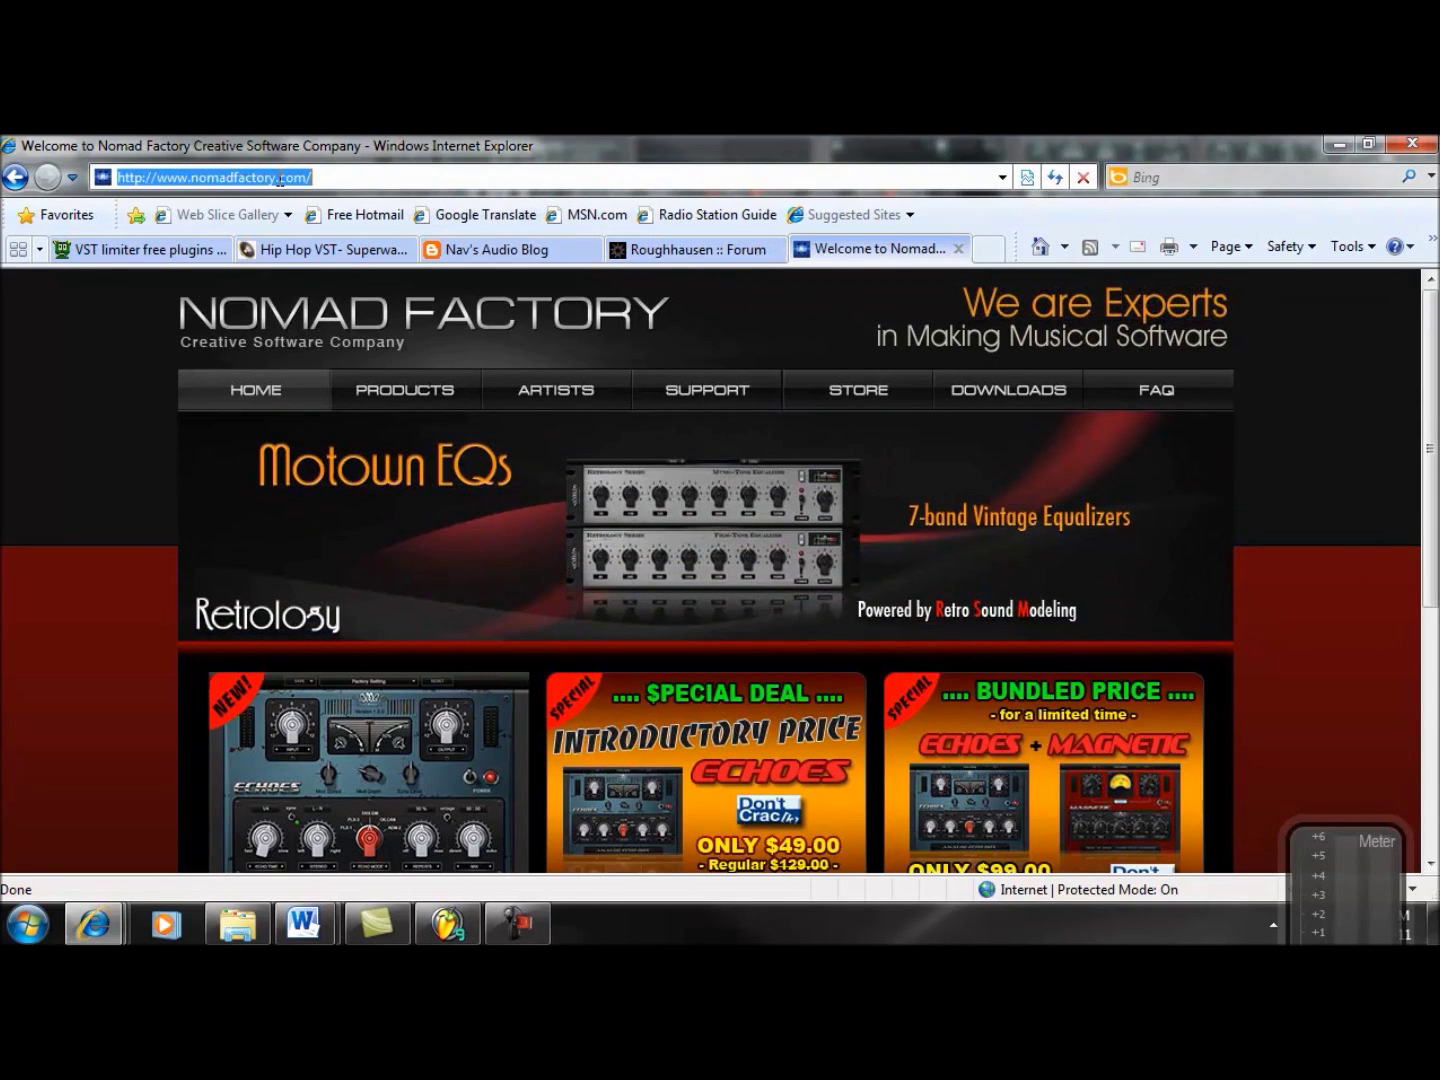
type("waves.com")
key("Return")
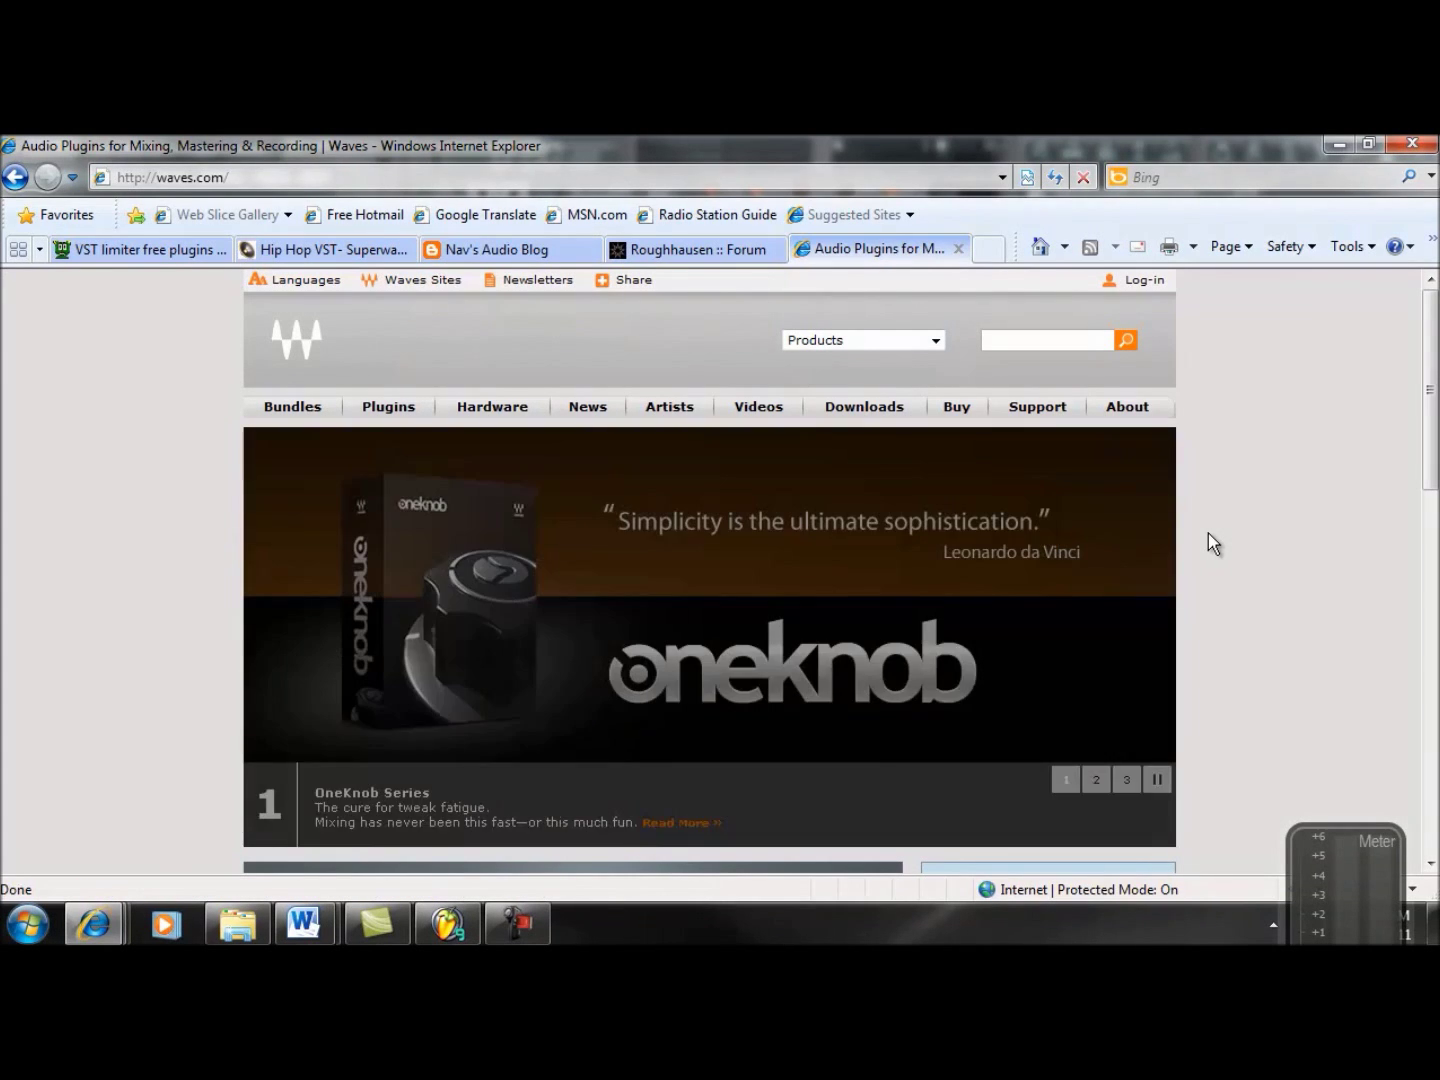
- Return to FL Studio, arrange the mixer above the Sonic Maximizer window, and briefly open and close RCompressor Stereo
left_click(1337, 144)
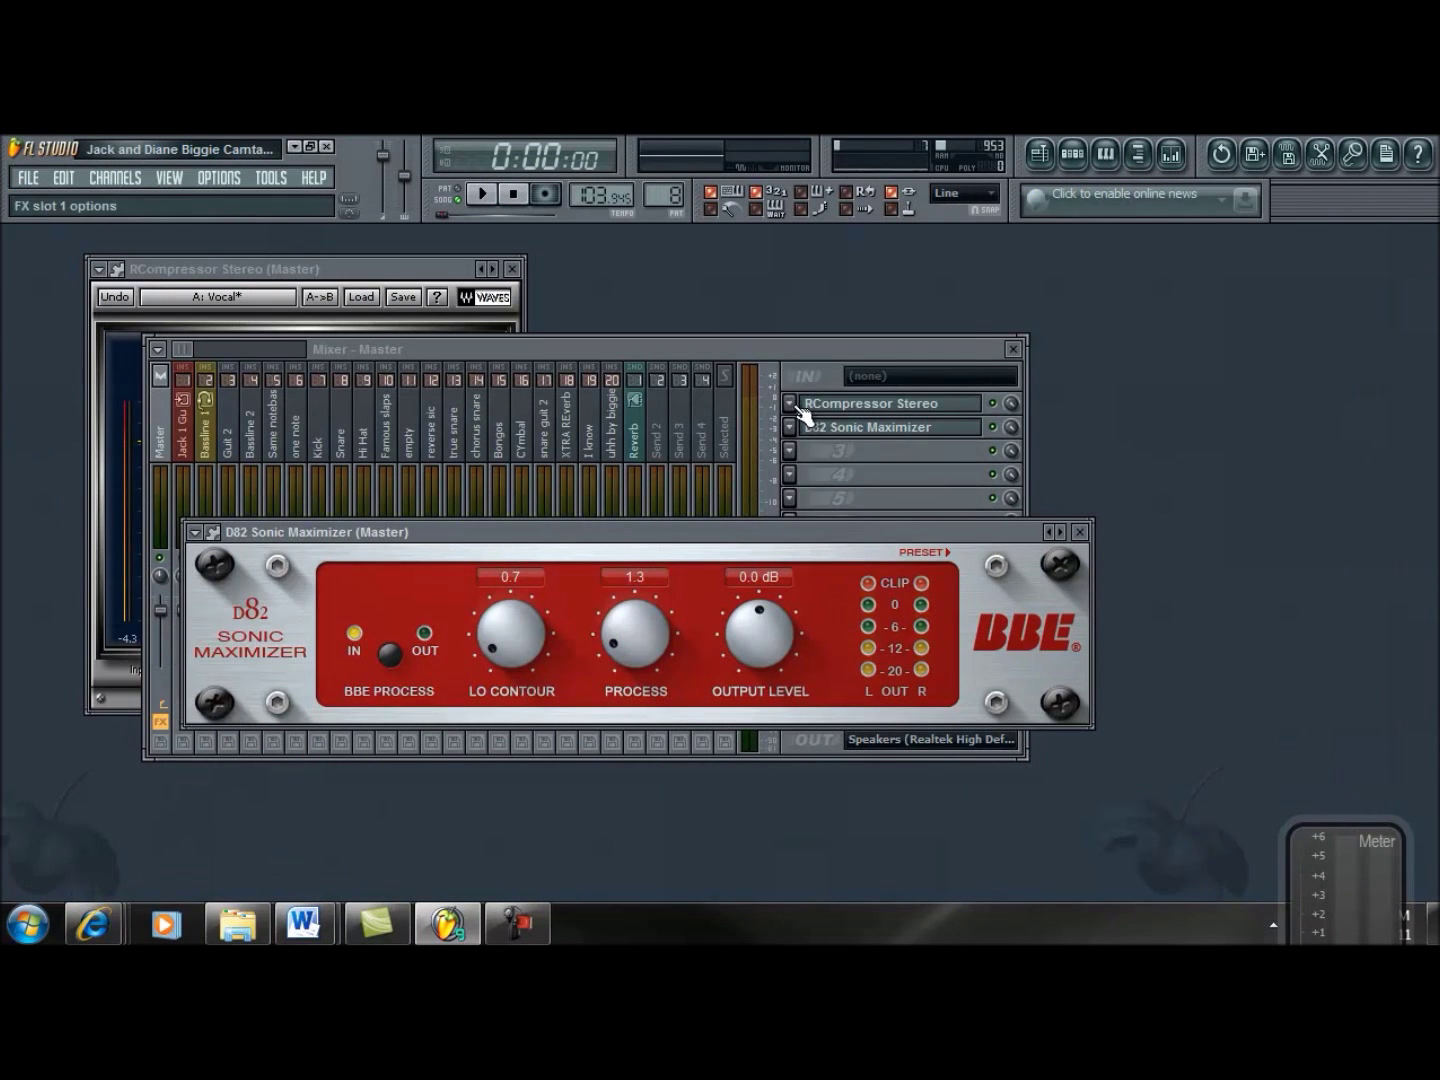
left_click(845, 421)
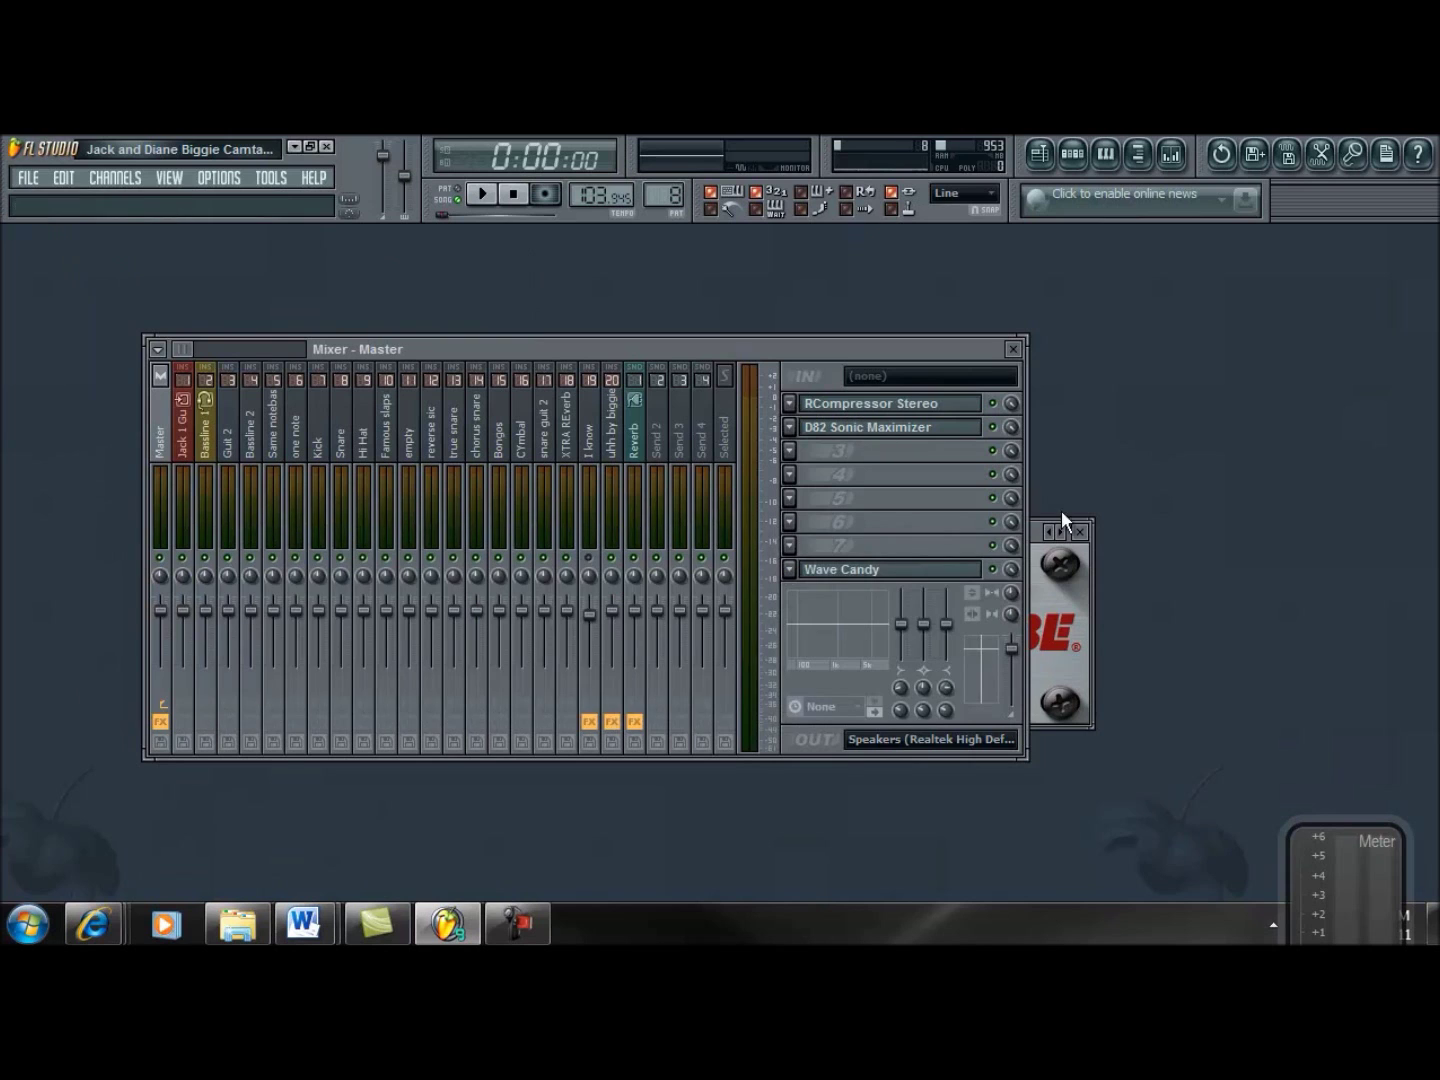
left_click(1051, 572)
left_click_drag(826, 352, 829, 264)
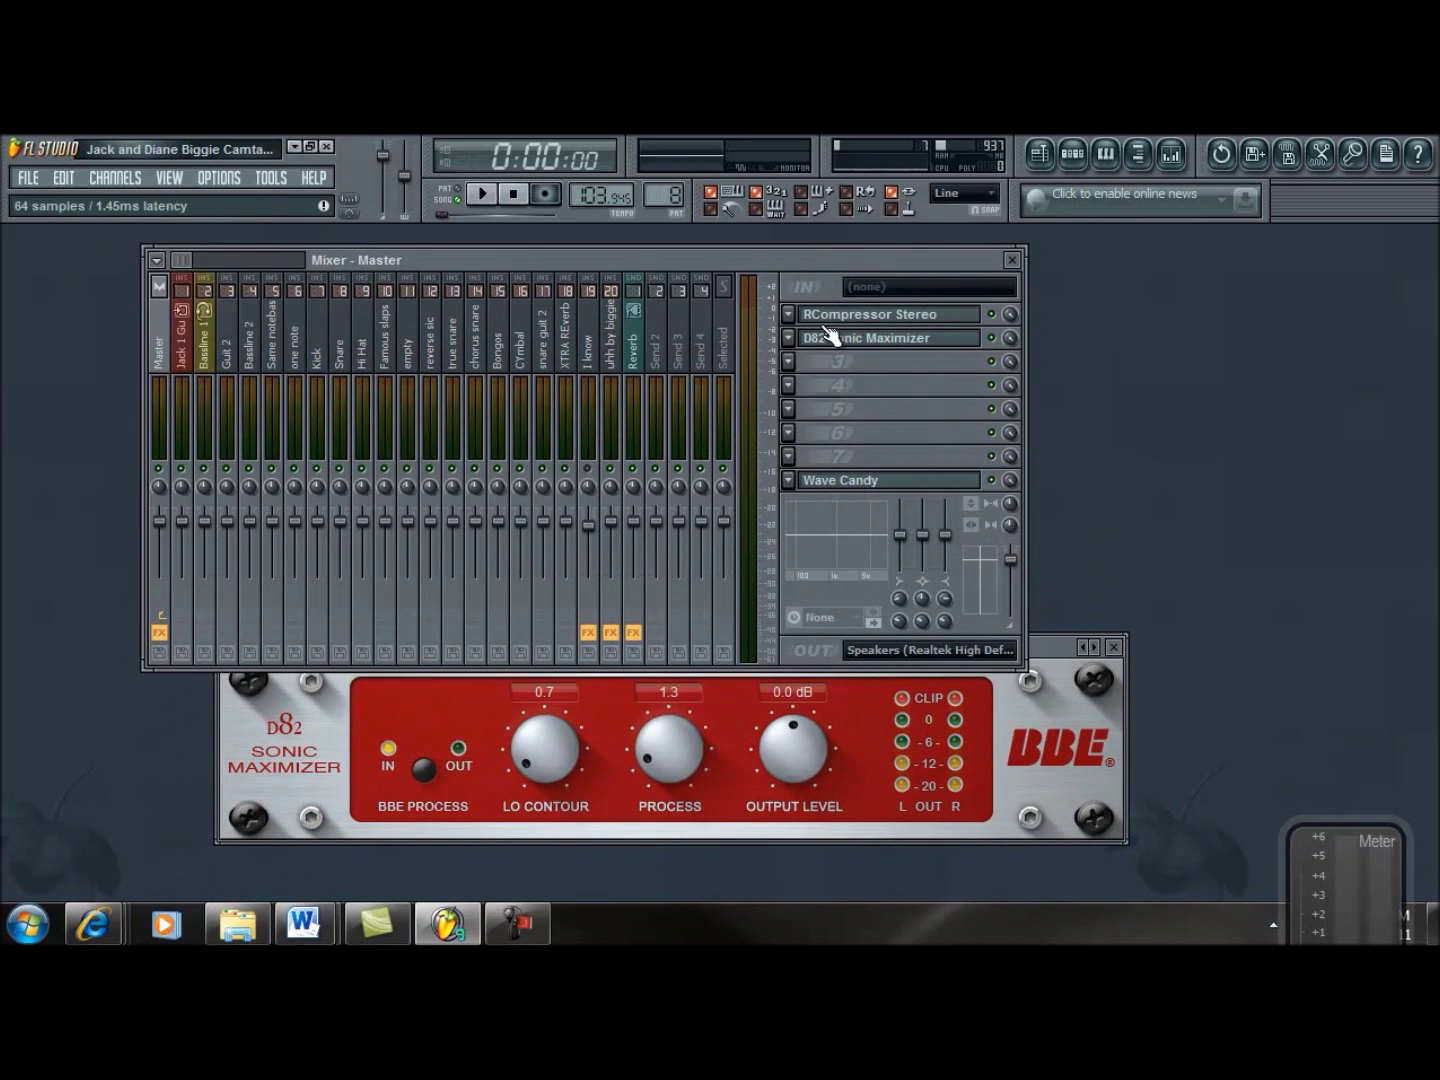
left_click(830, 315)
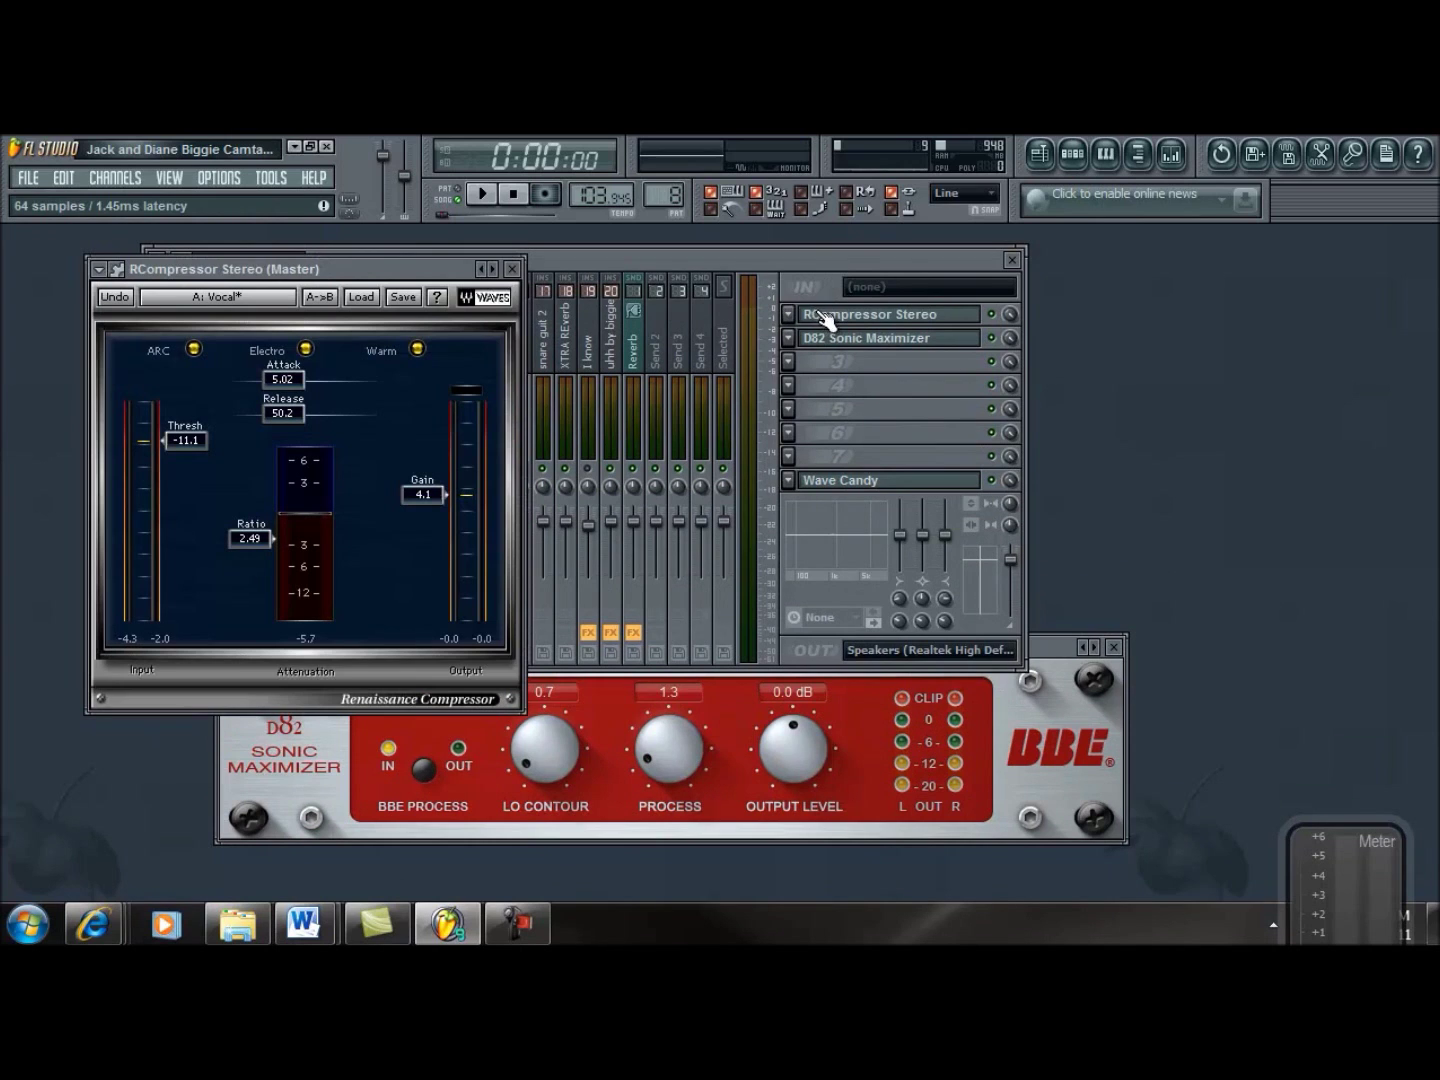
left_click(512, 269)
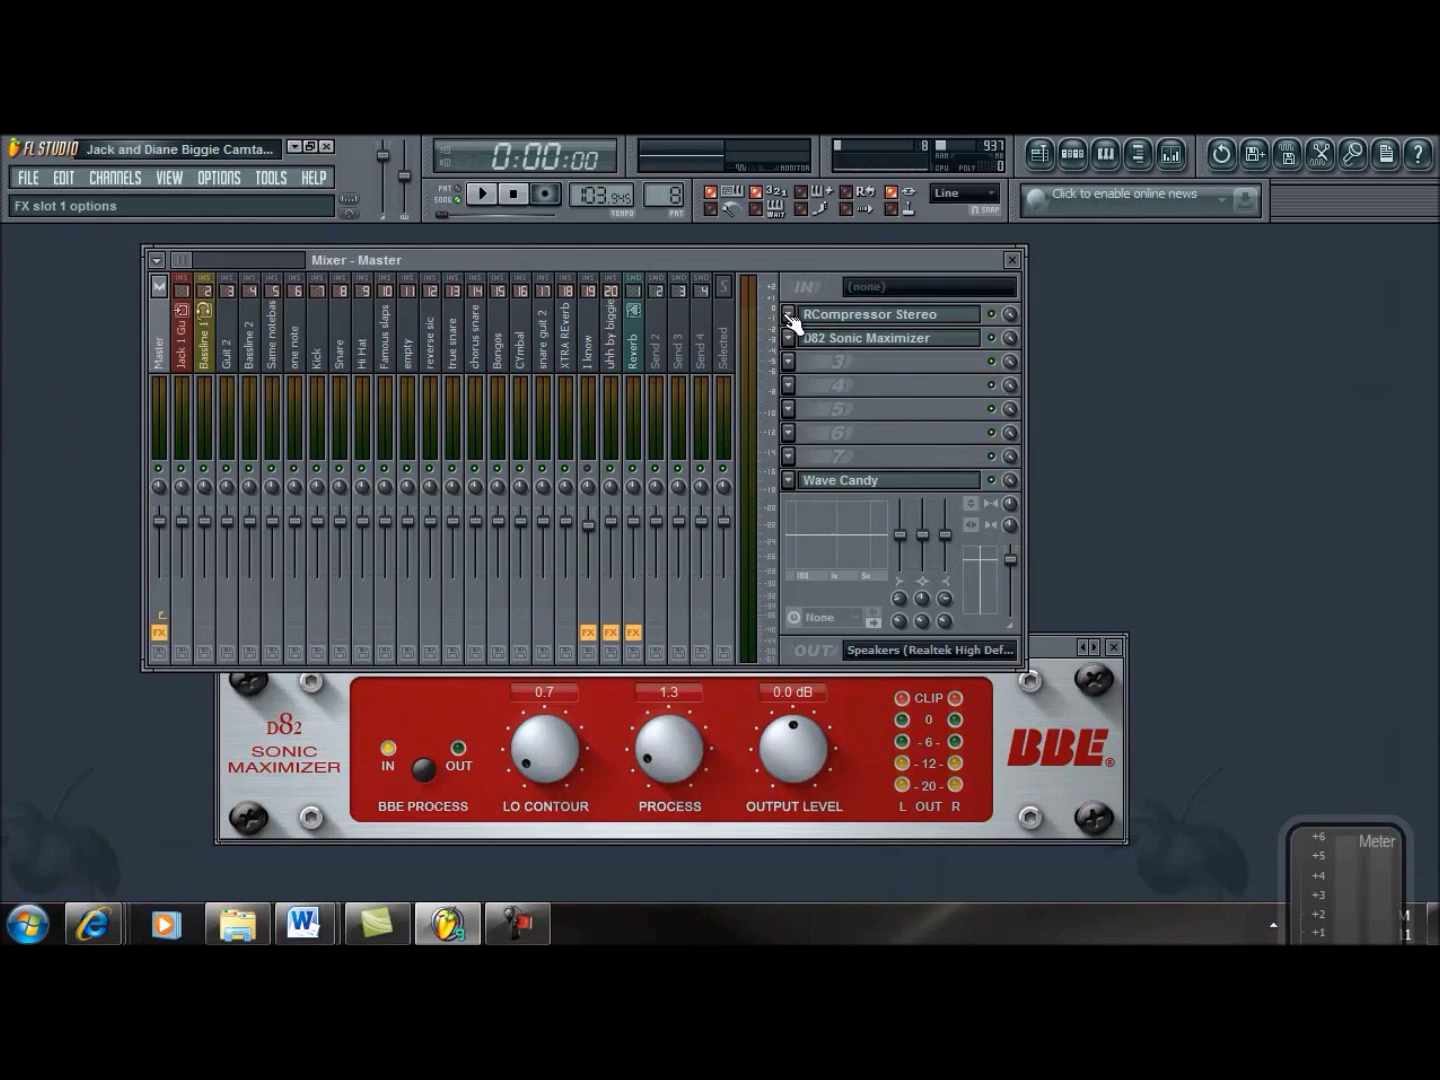
- Replace RCompressor Stereo on the Master track with C1 comp Stereo from WaveShell-VST 6.0.5, view it, and close its window
left_click(789, 316)
mouse_move(806, 341)
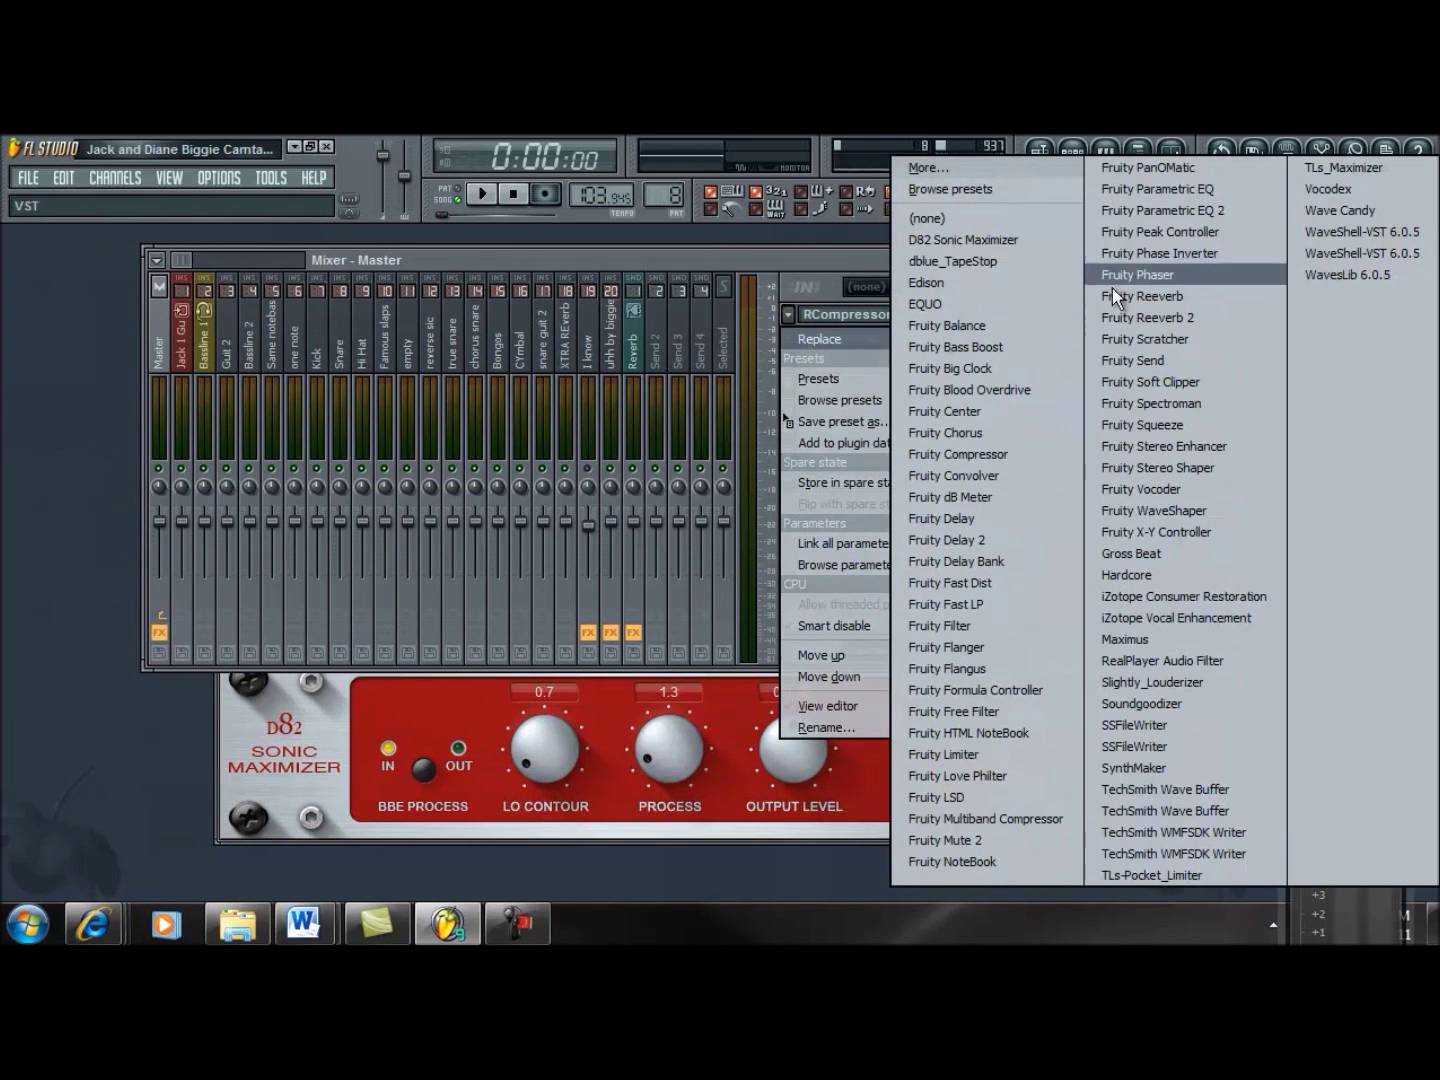
left_click(1319, 231)
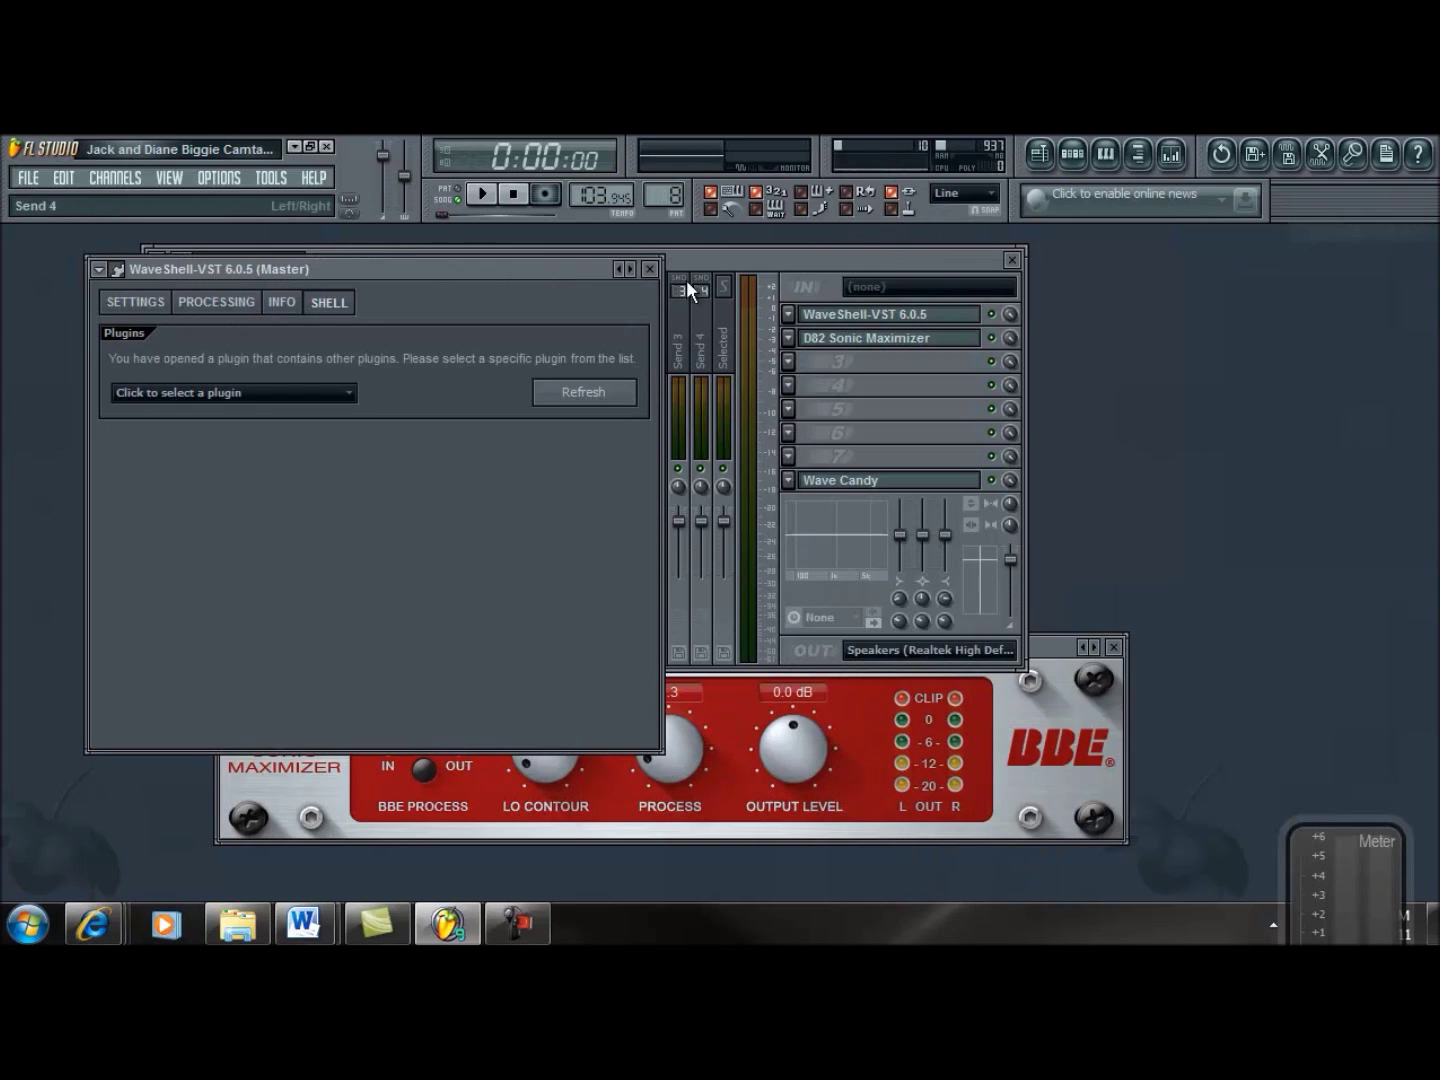
left_click(324, 391)
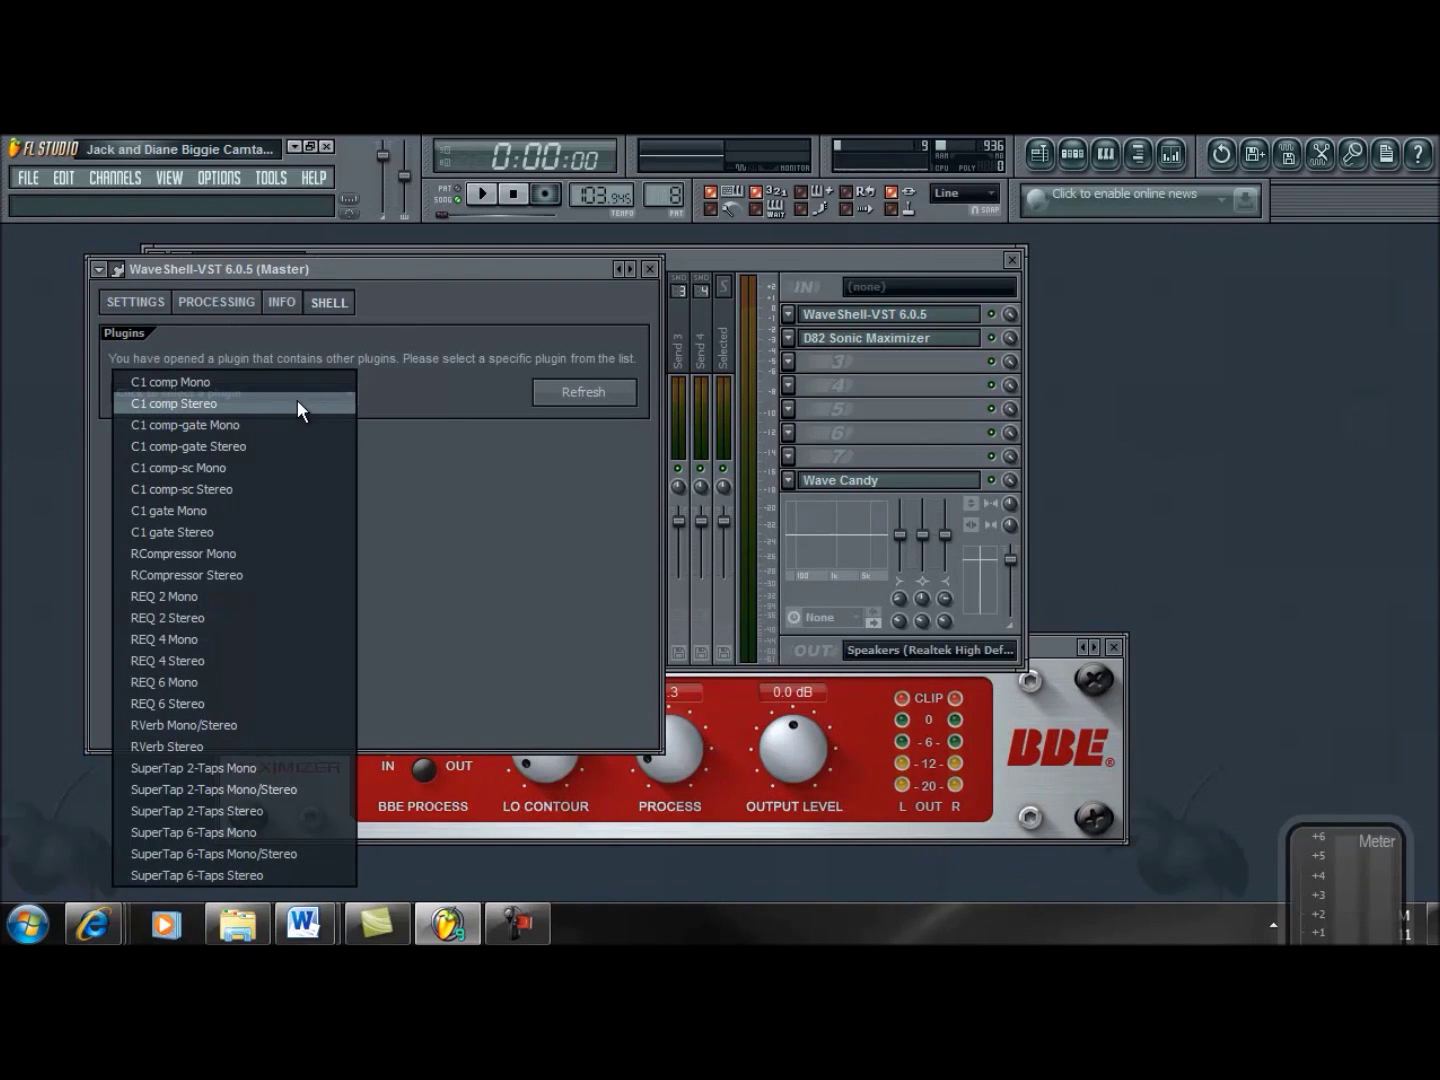
left_click(238, 405)
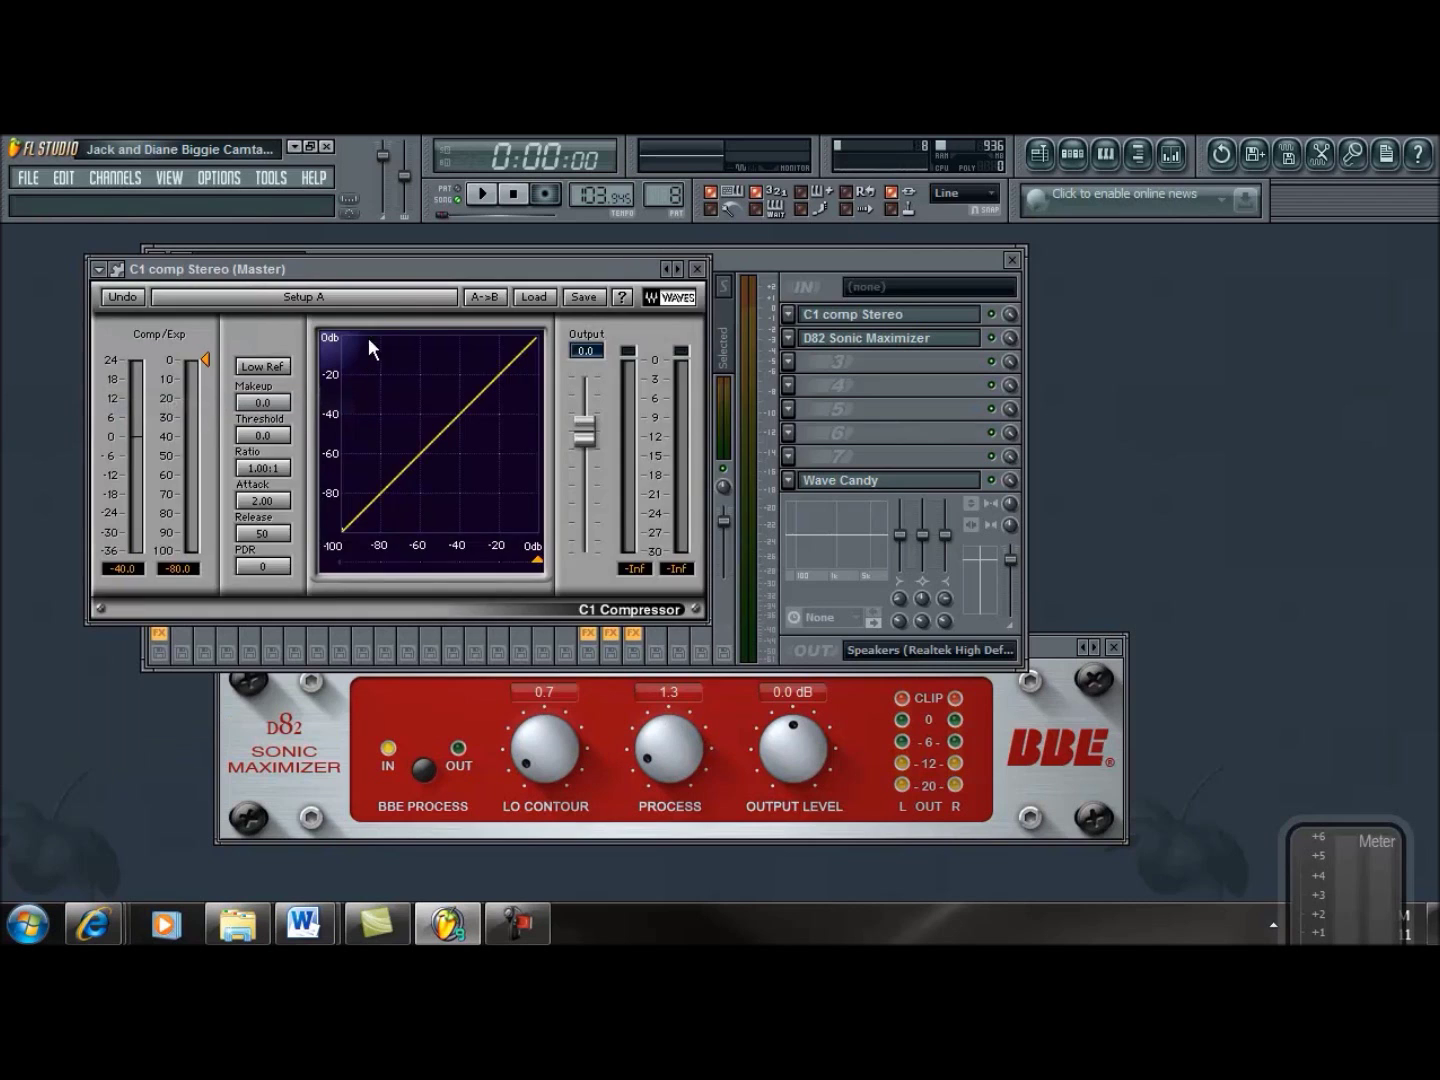
left_click_drag(395, 265, 656, 293)
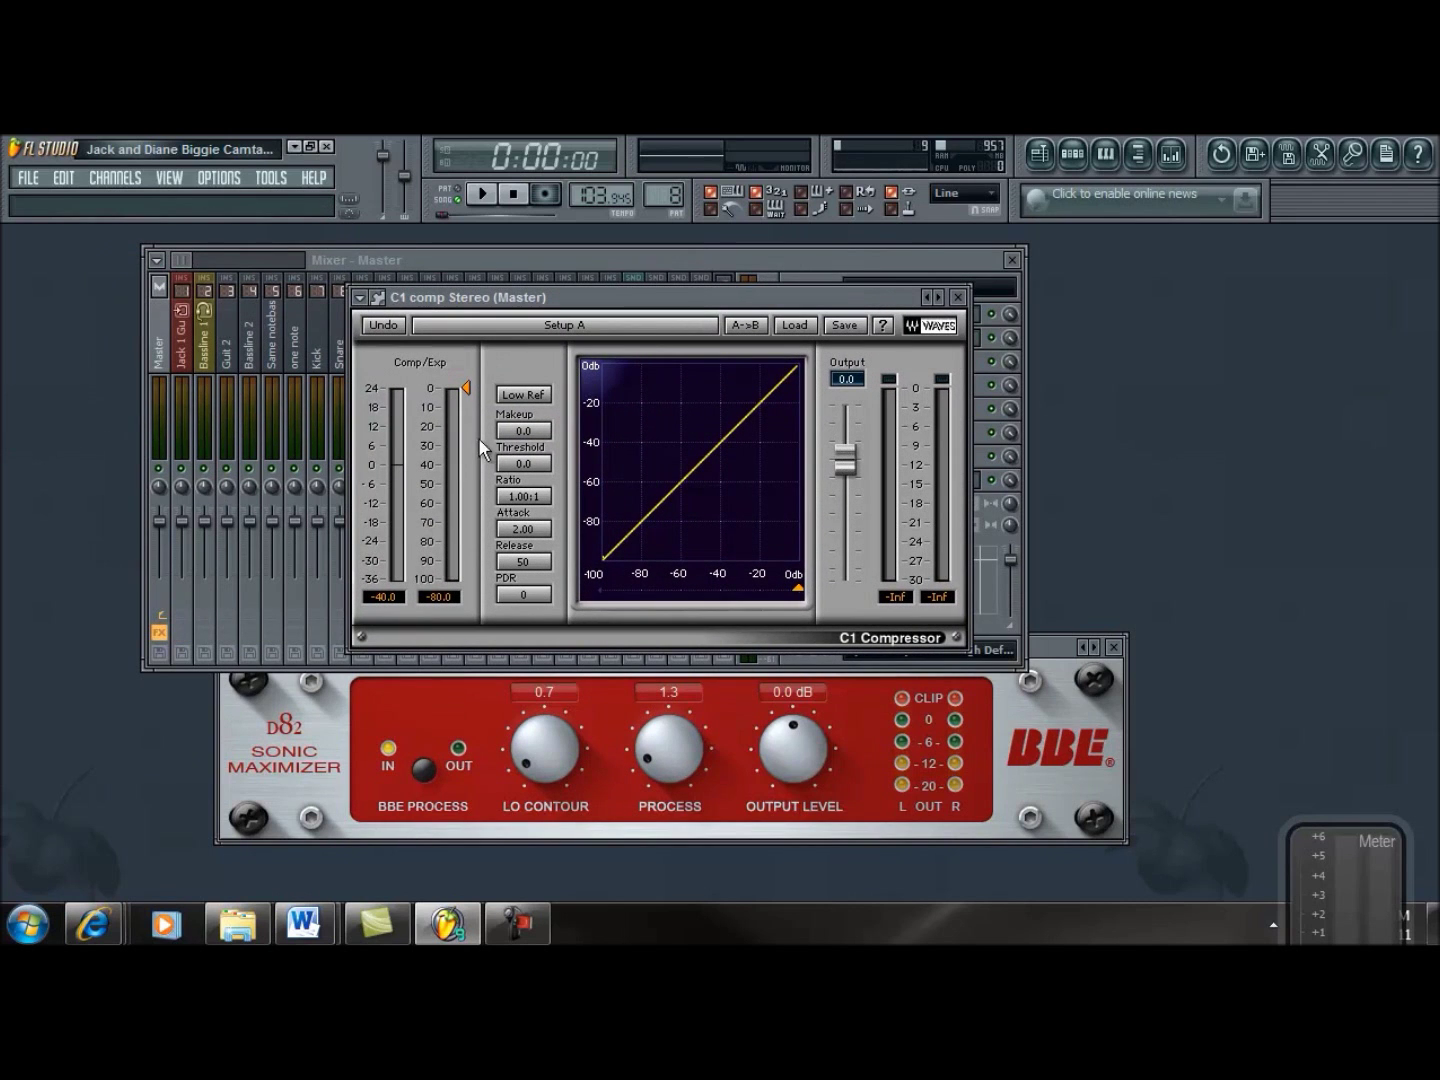
left_click(958, 298)
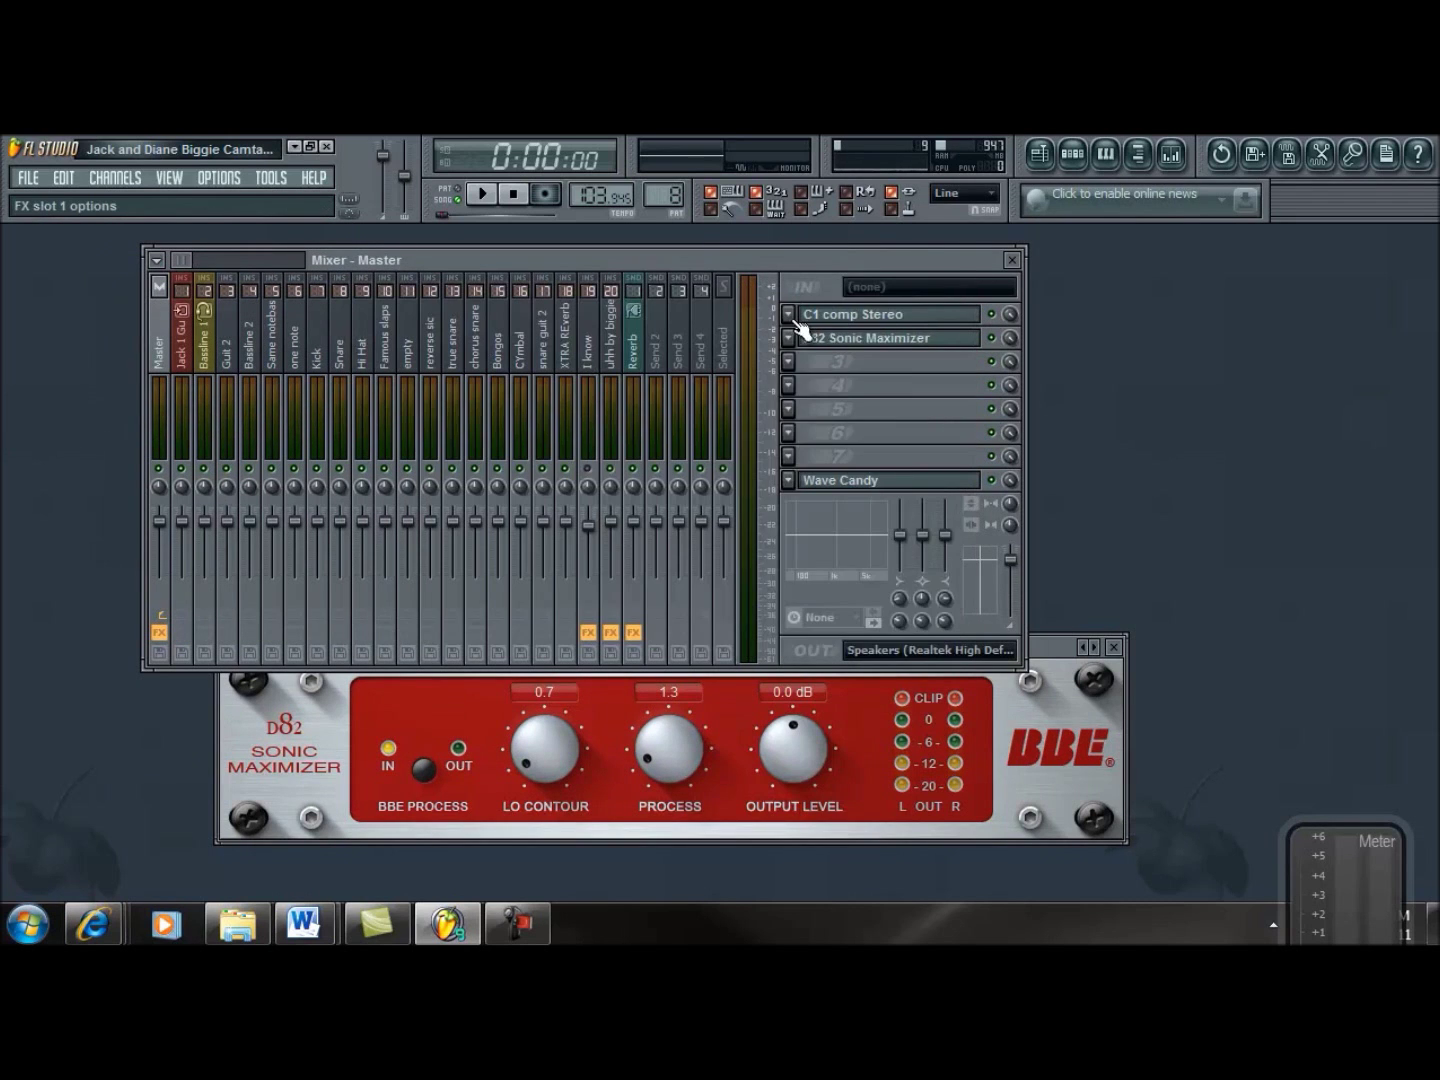
- Replace C1 comp Stereo on the Master track with REQ 6 Stereo from WaveShell-VST 6.0.5 and reposition its window
left_click(789, 314)
mouse_move(815, 330)
left_click(1360, 230)
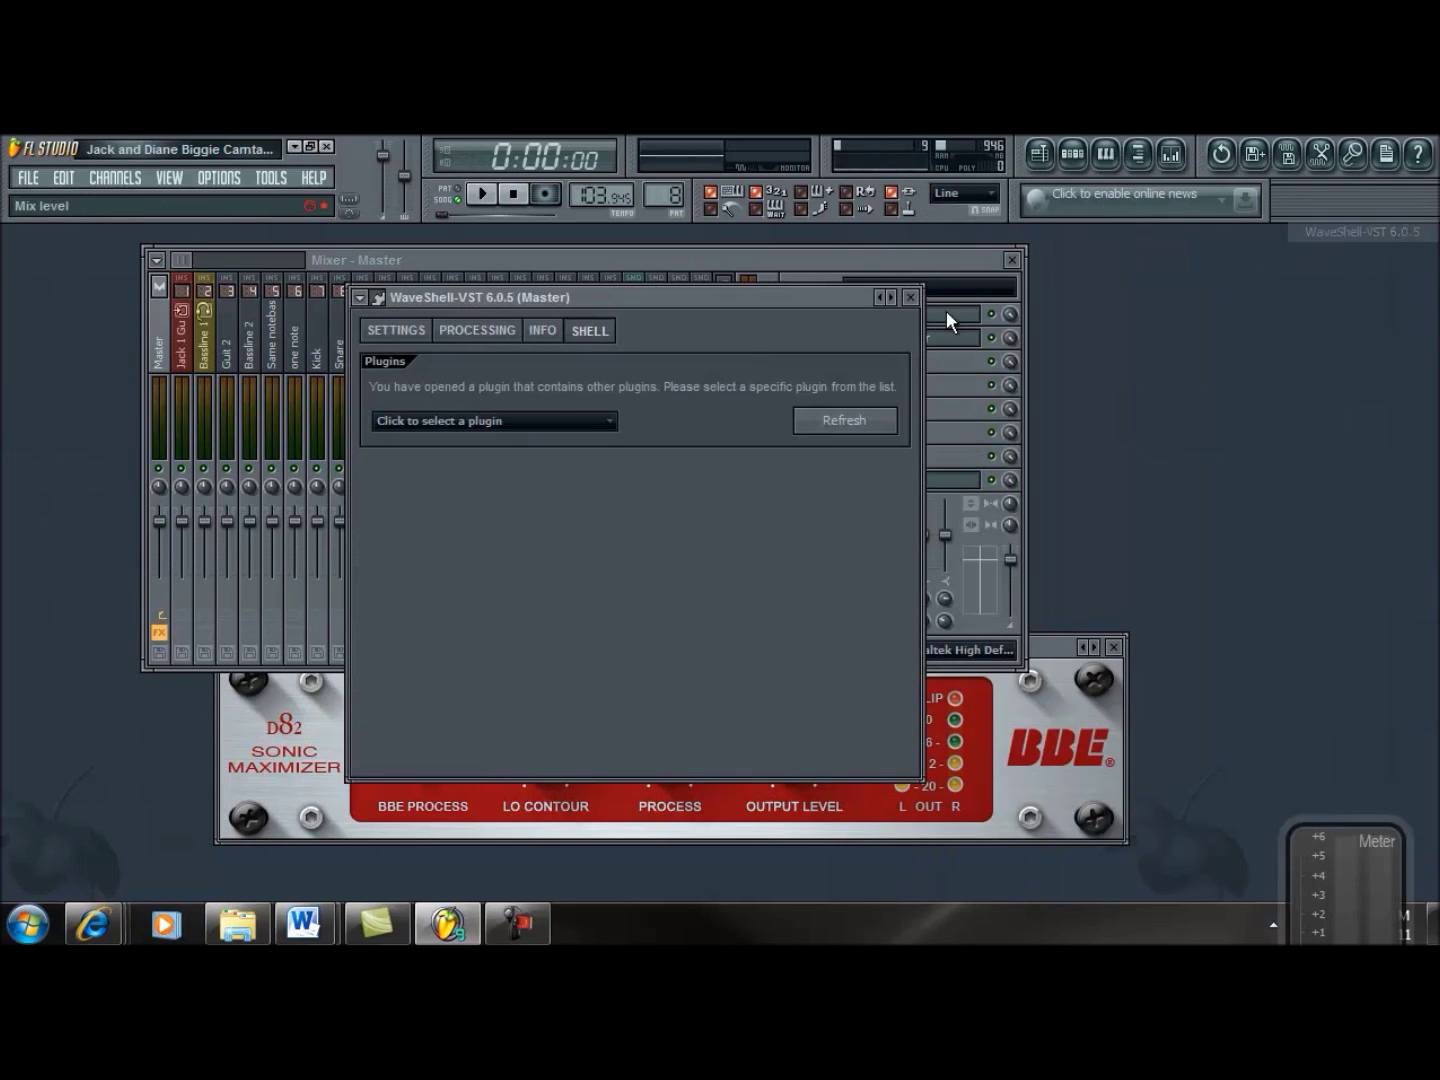
left_click(554, 421)
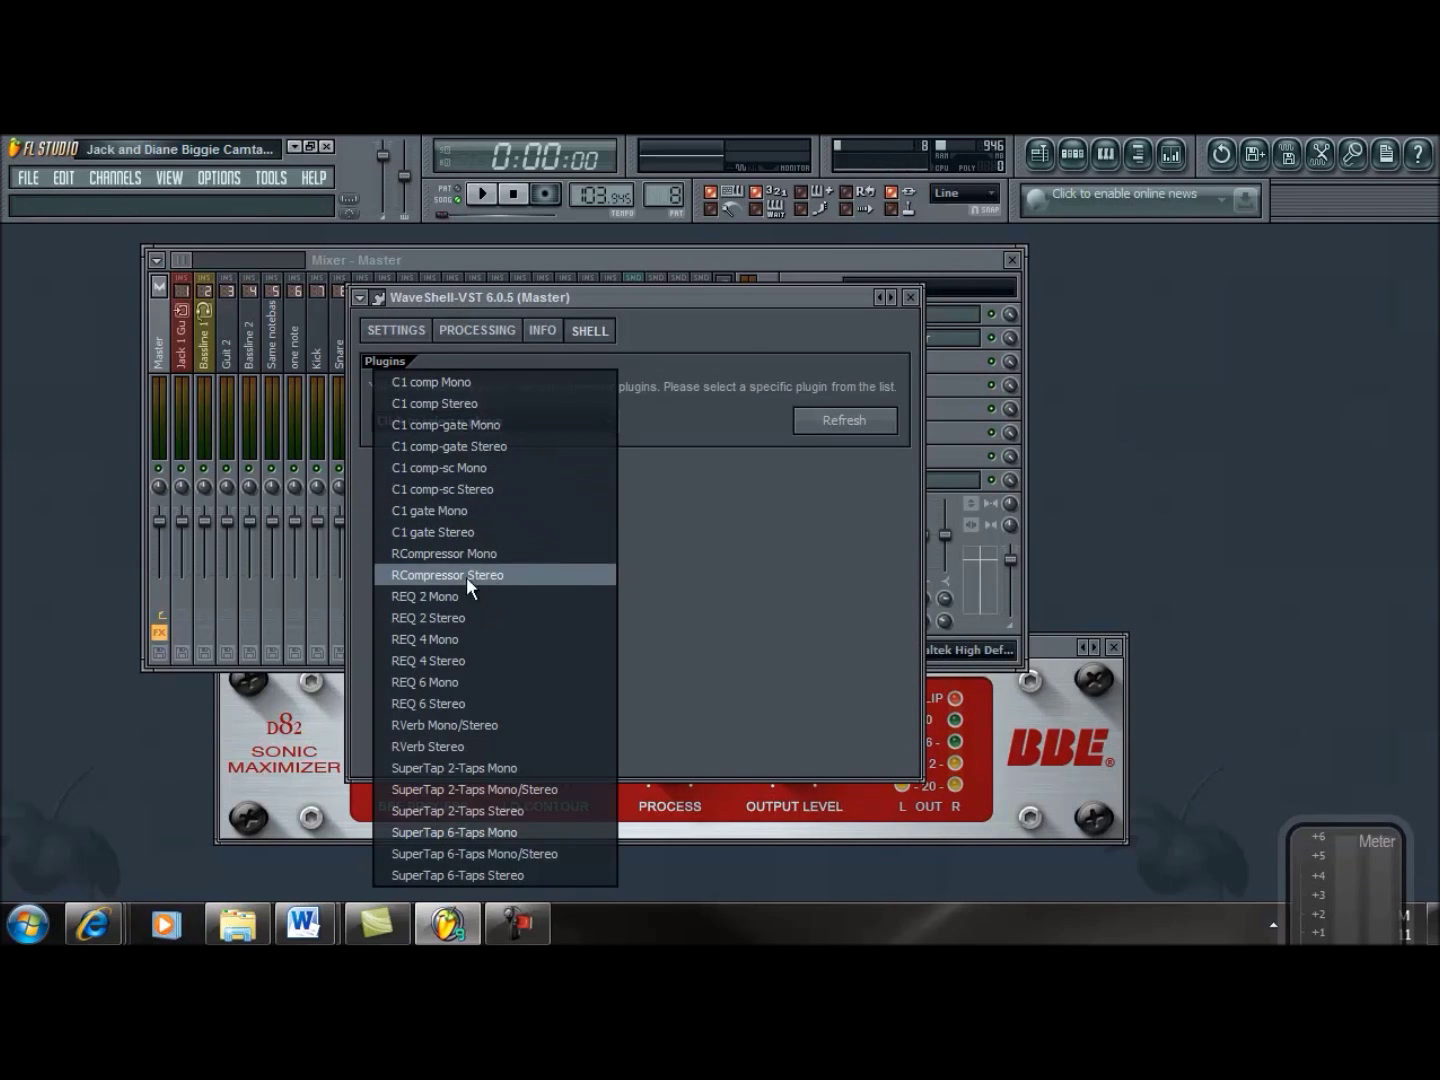
left_click(457, 704)
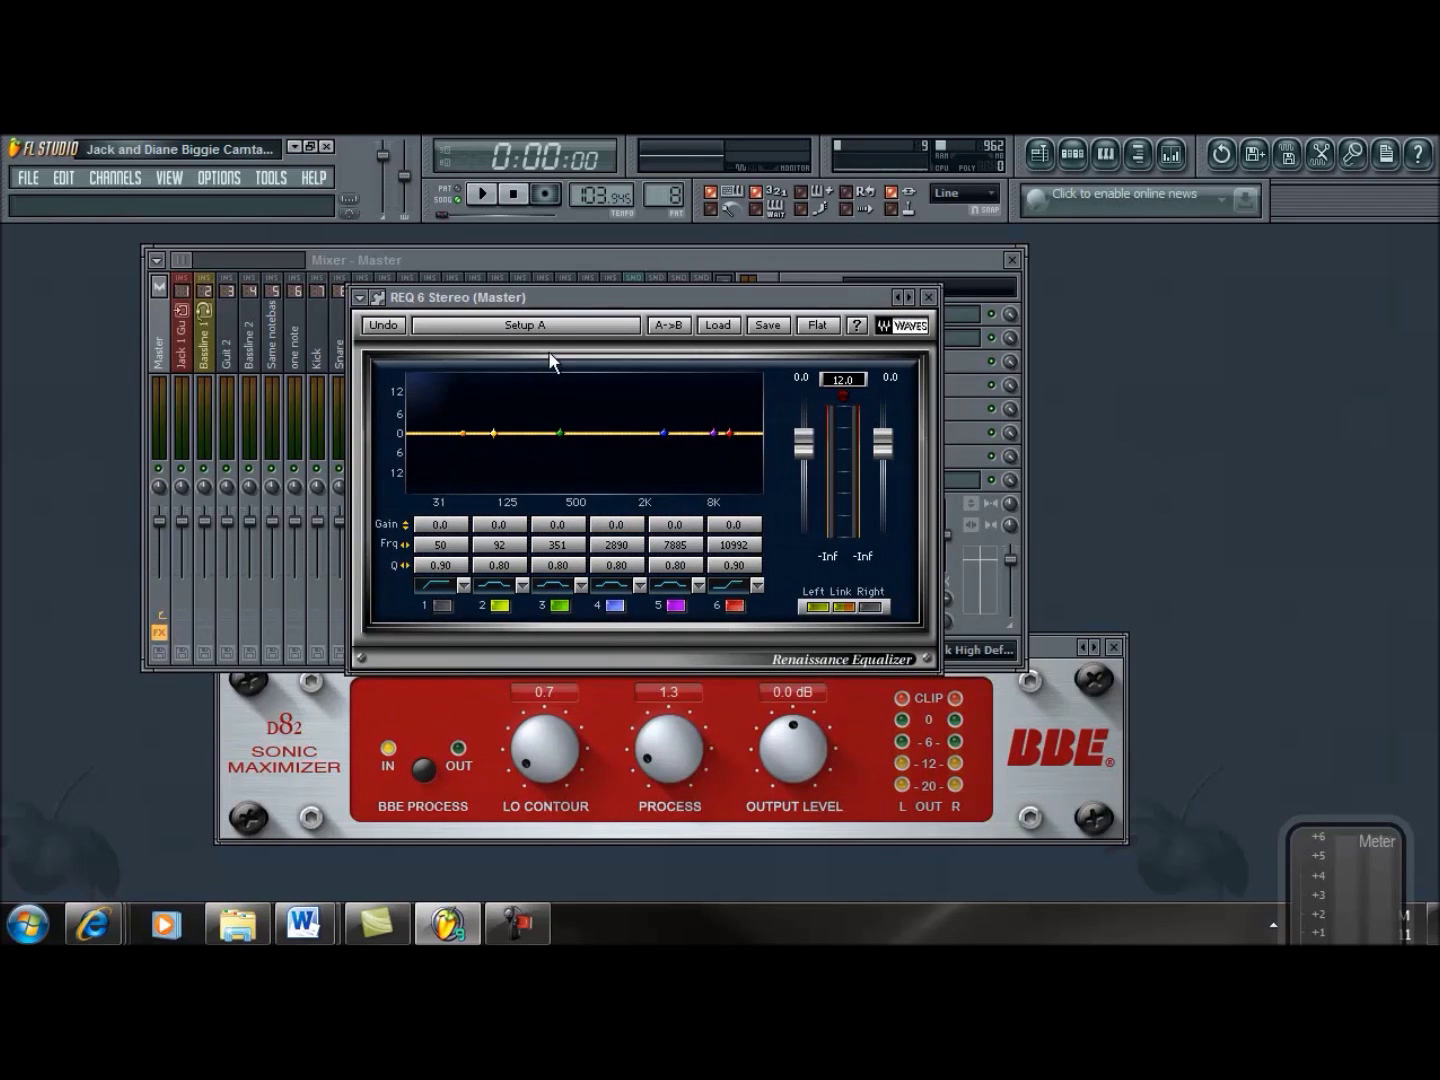
left_click_drag(561, 300, 527, 317)
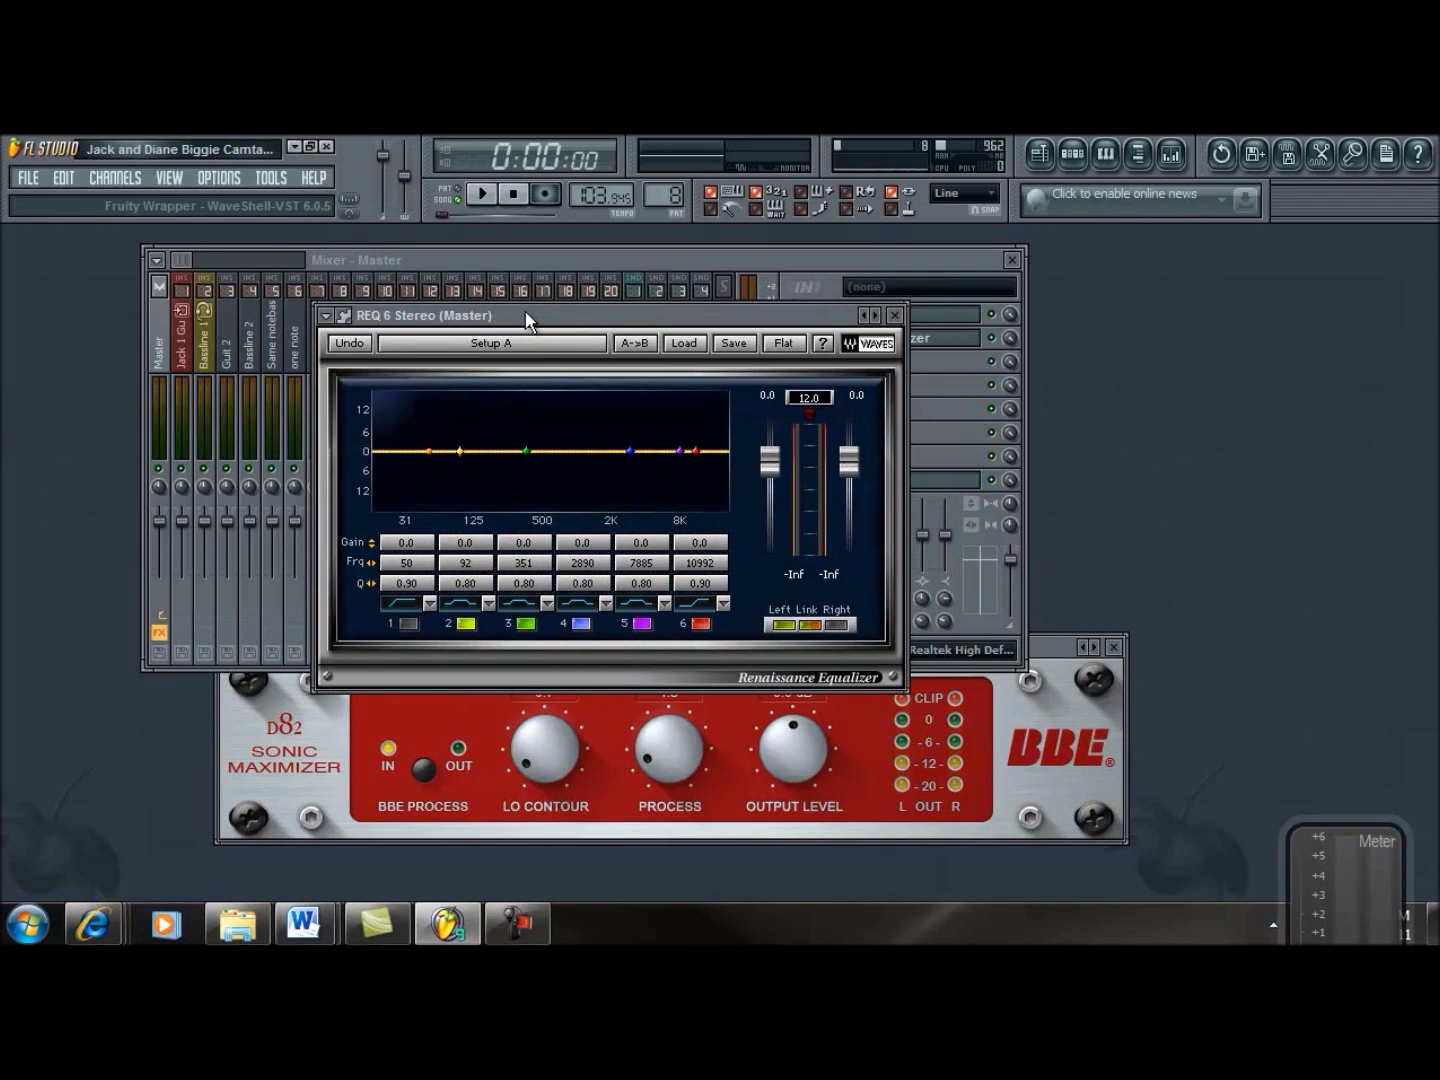
- Replace REQ 6 Stereo on the Master track with RVerb Stereo from WaveShell-VST 6.0.5
left_click_drag(525, 318, 518, 351)
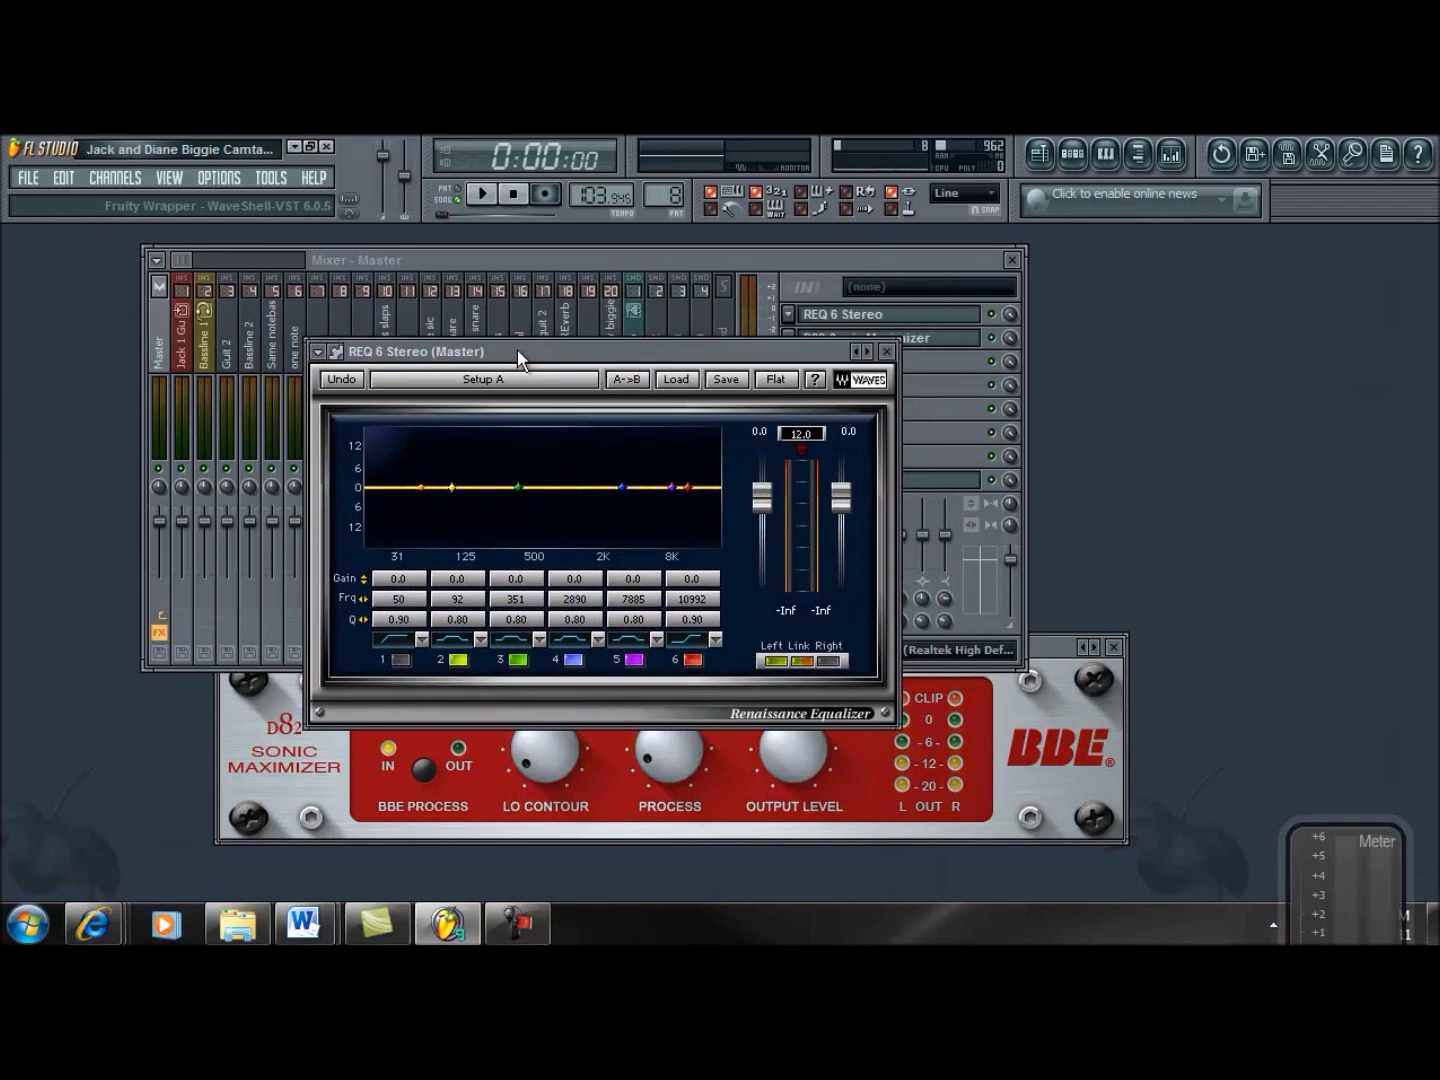
left_click(790, 313)
mouse_move(823, 339)
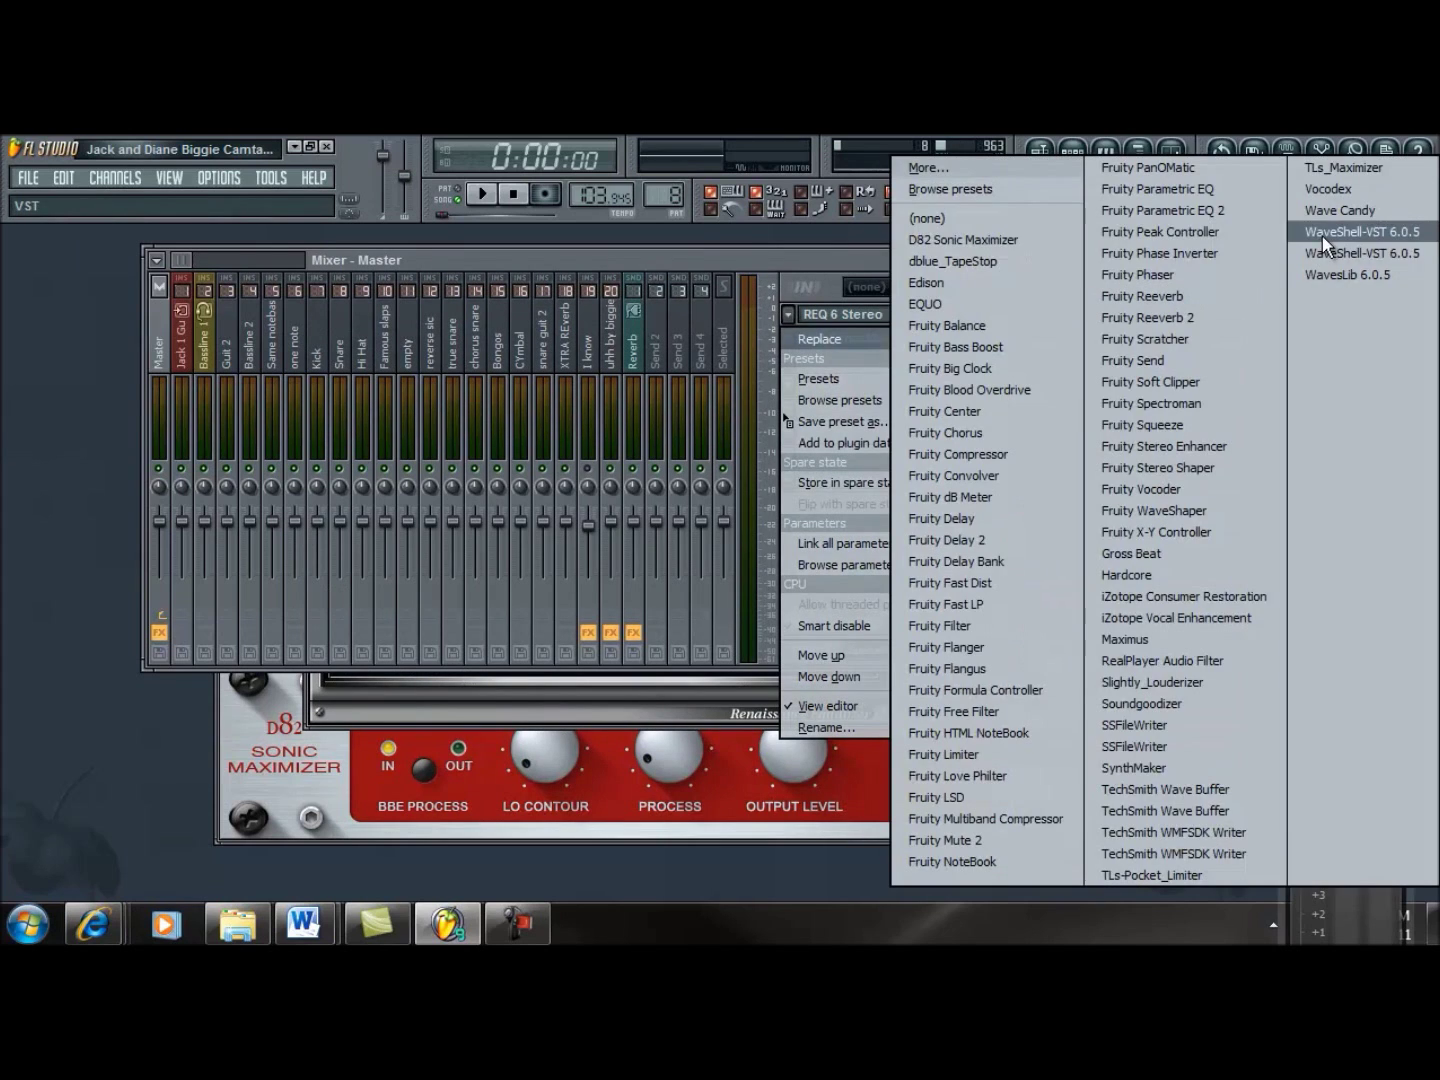
left_click(1318, 240)
left_click(571, 476)
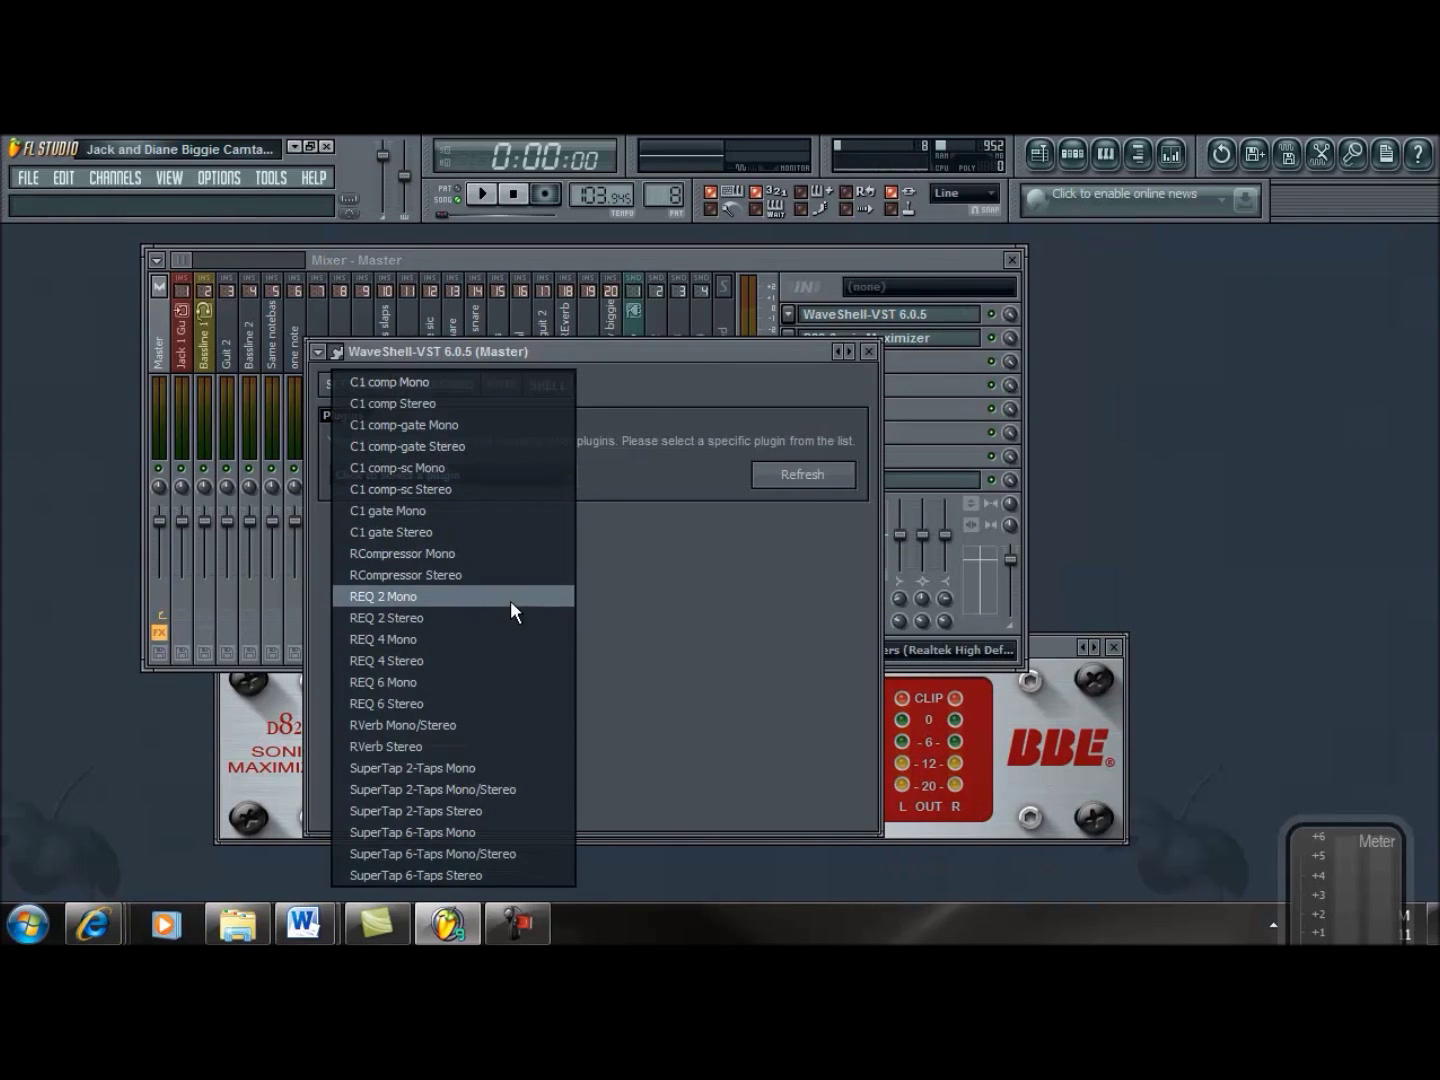
left_click(449, 745)
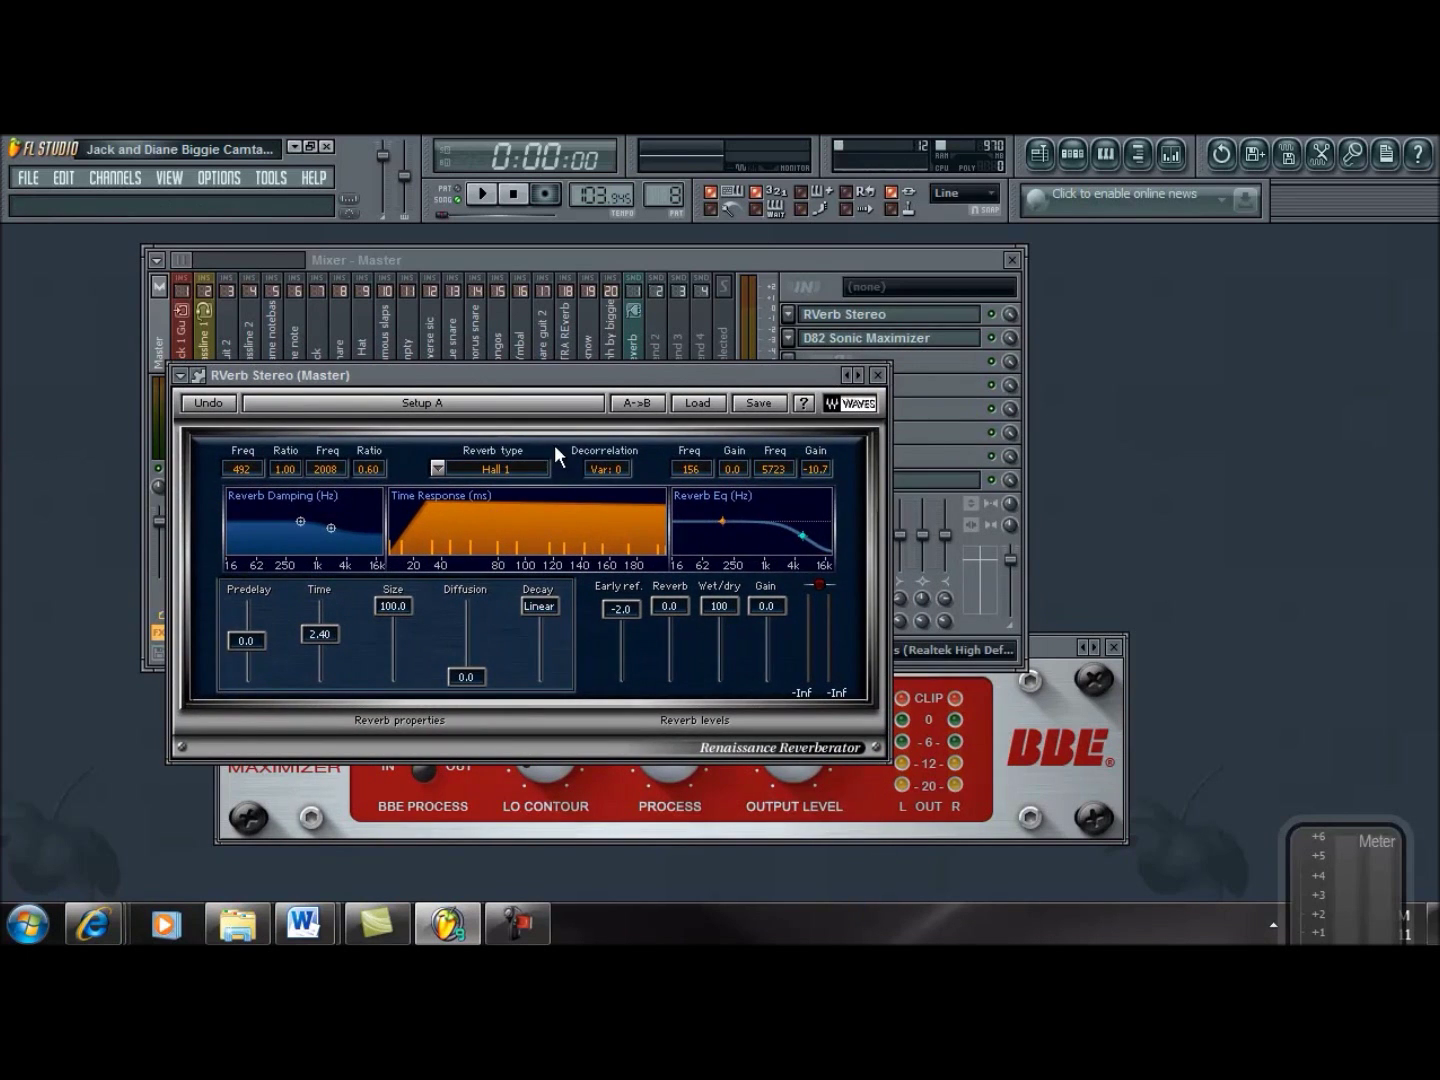
- Replace RVerb Stereo on the Master track with SuperTap 2-Taps Stereo from WaveShell-VST 6.0.5, reposition its window, and close it
left_click(789, 315)
mouse_move(815, 337)
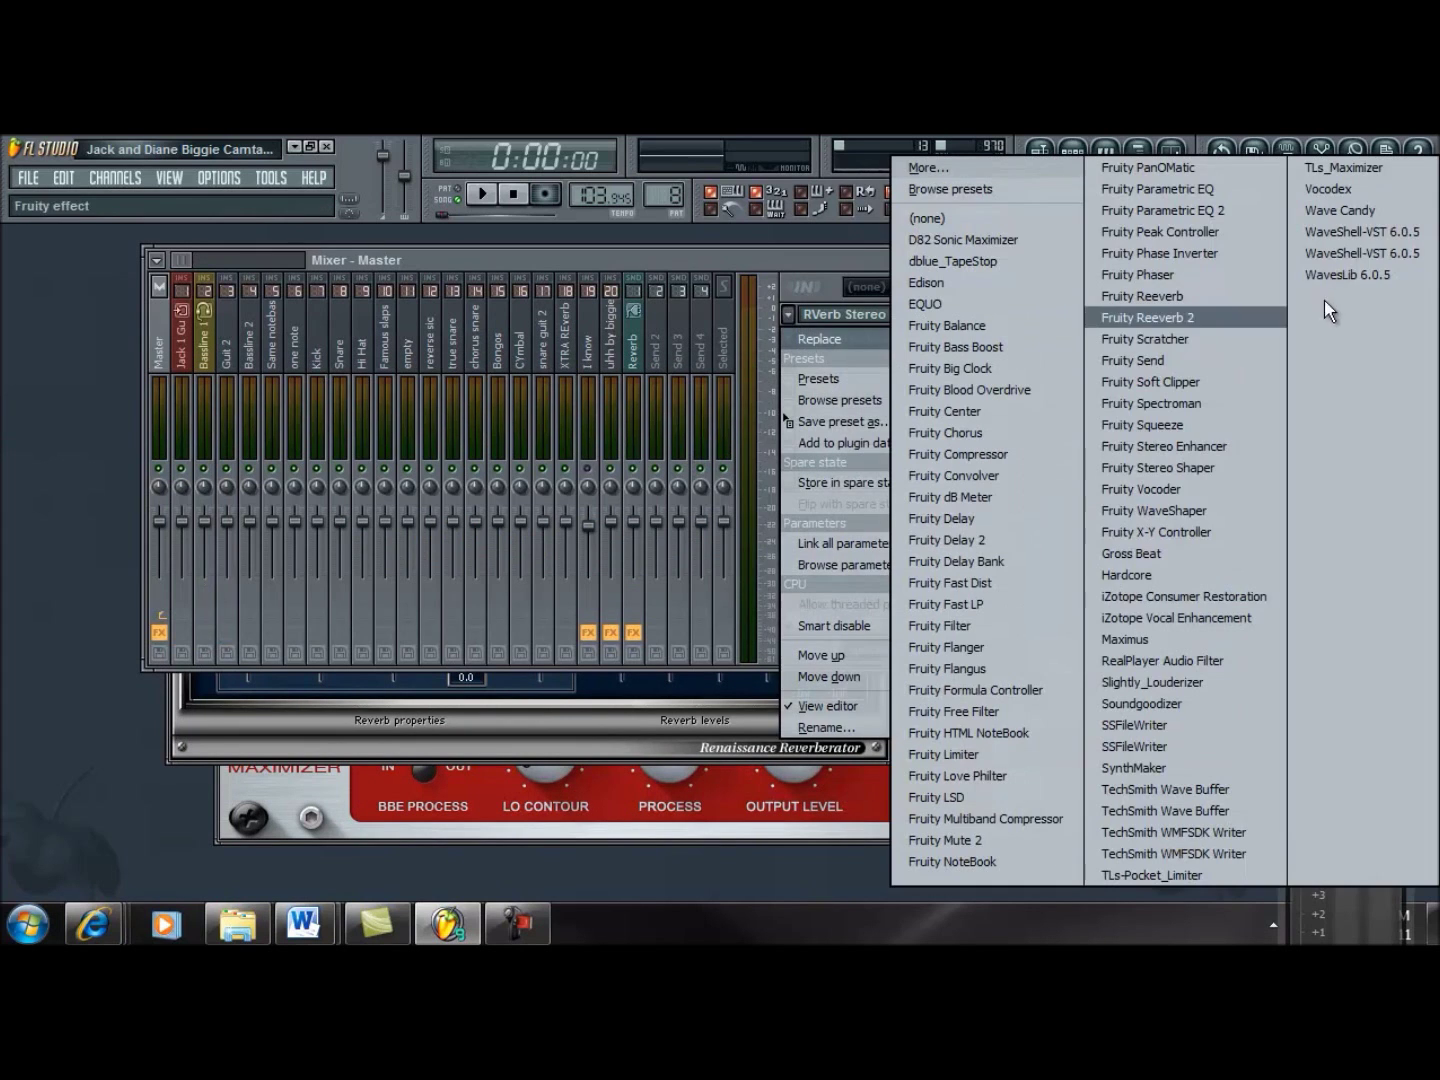
left_click(1351, 231)
left_click(405, 495)
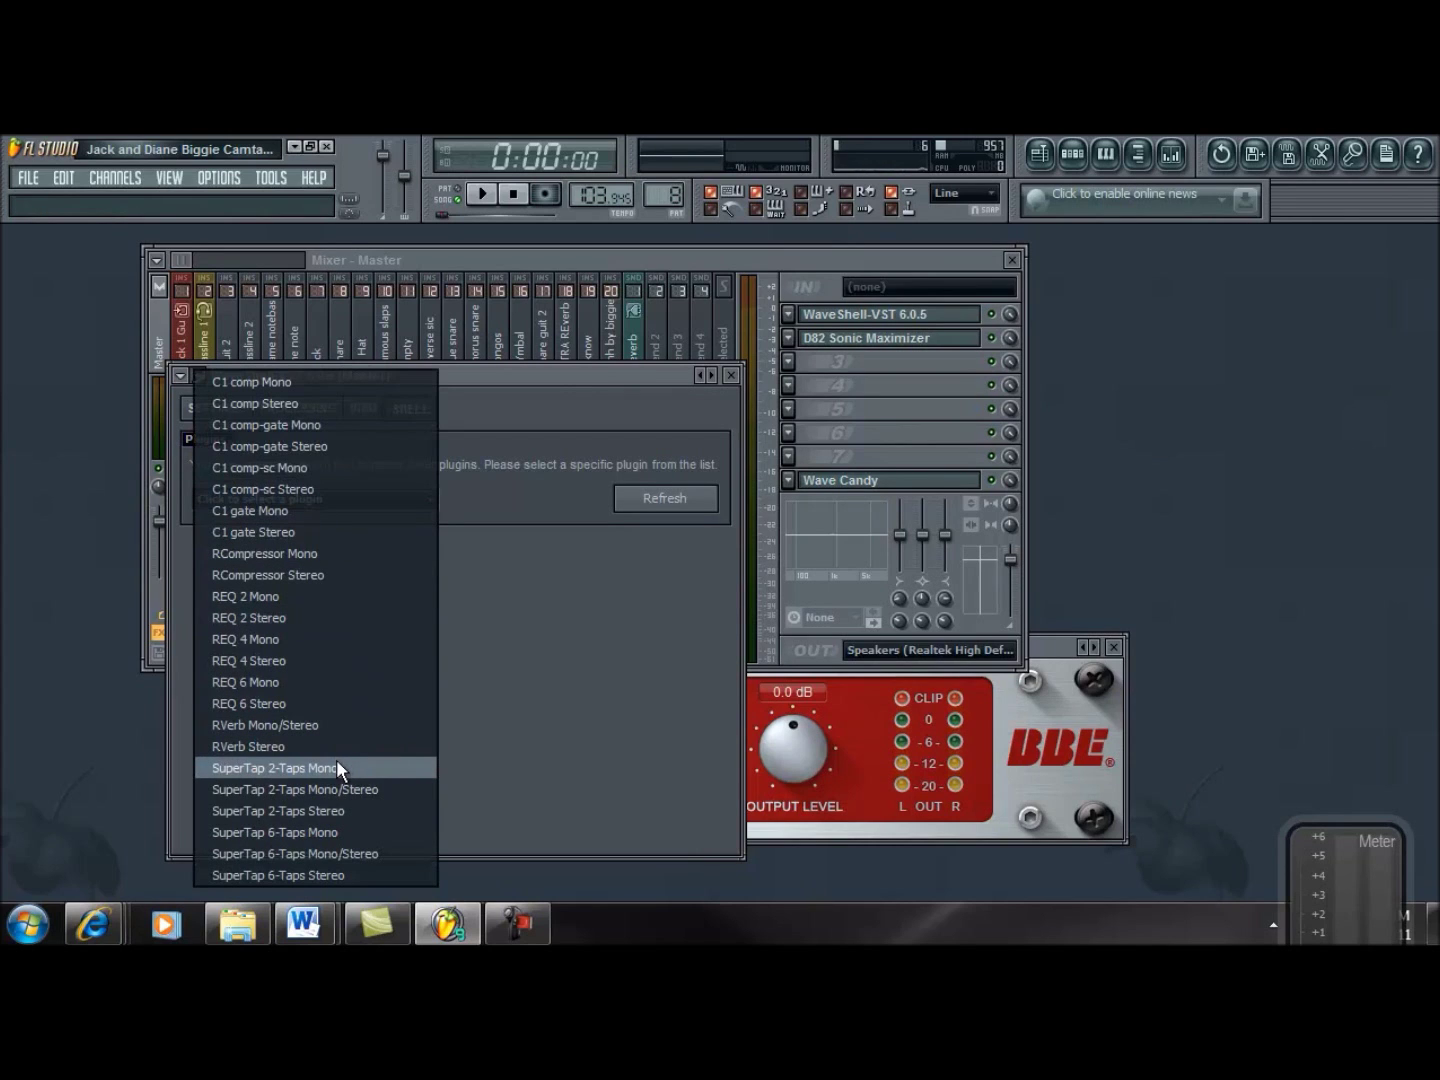
left_click(314, 811)
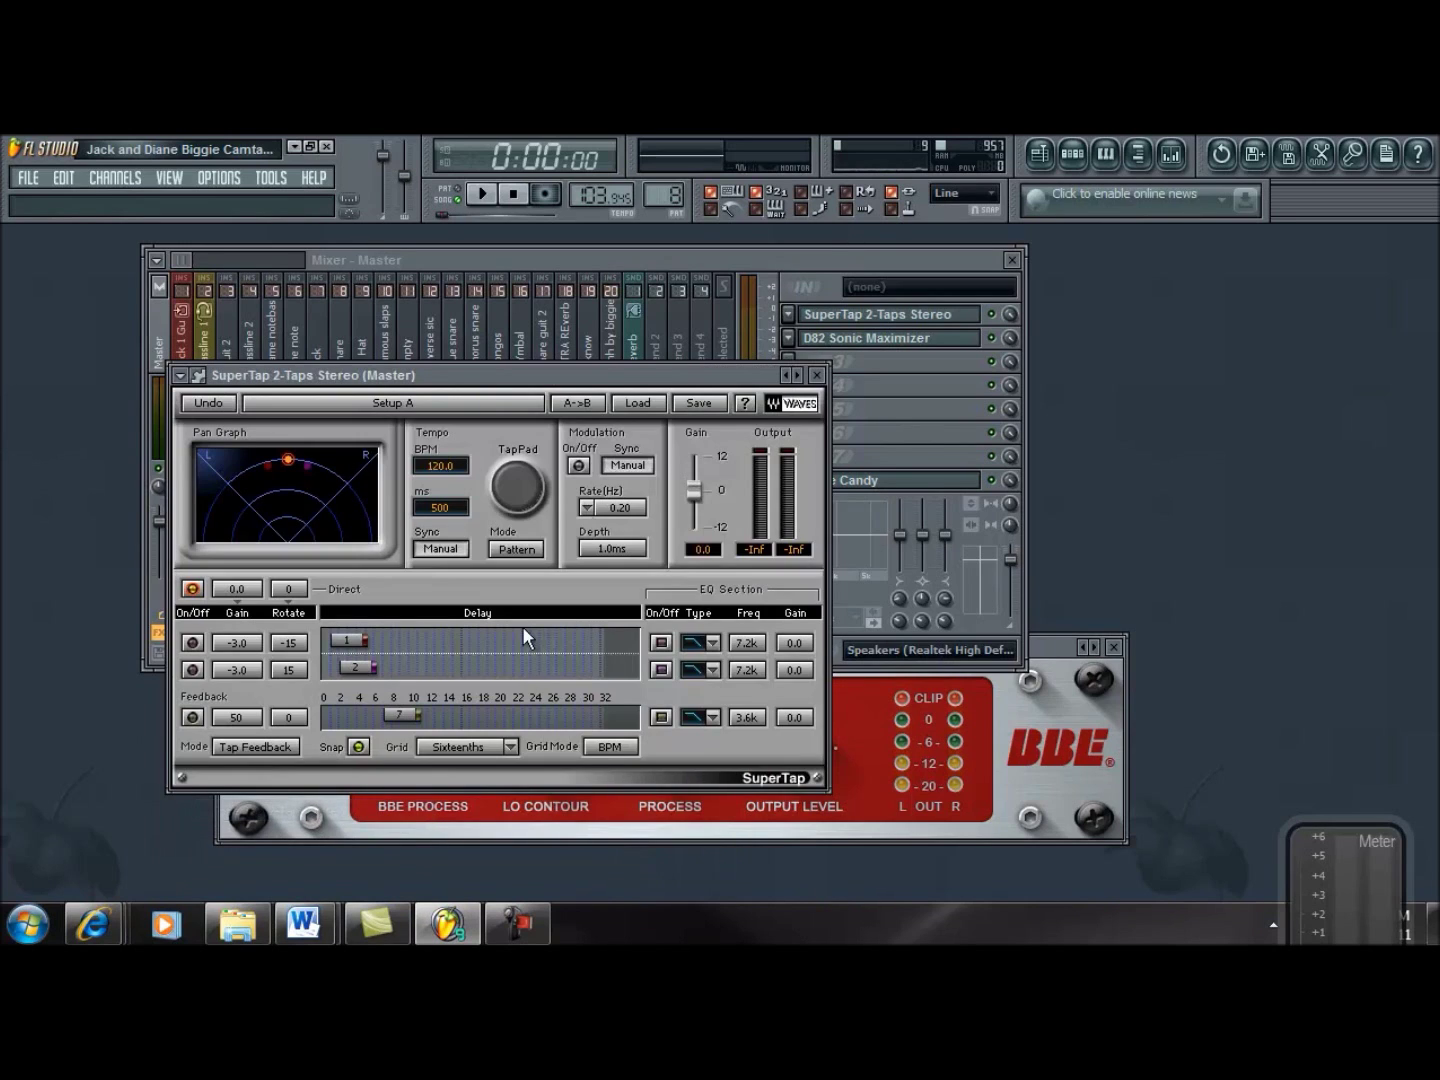
left_click_drag(578, 376, 643, 344)
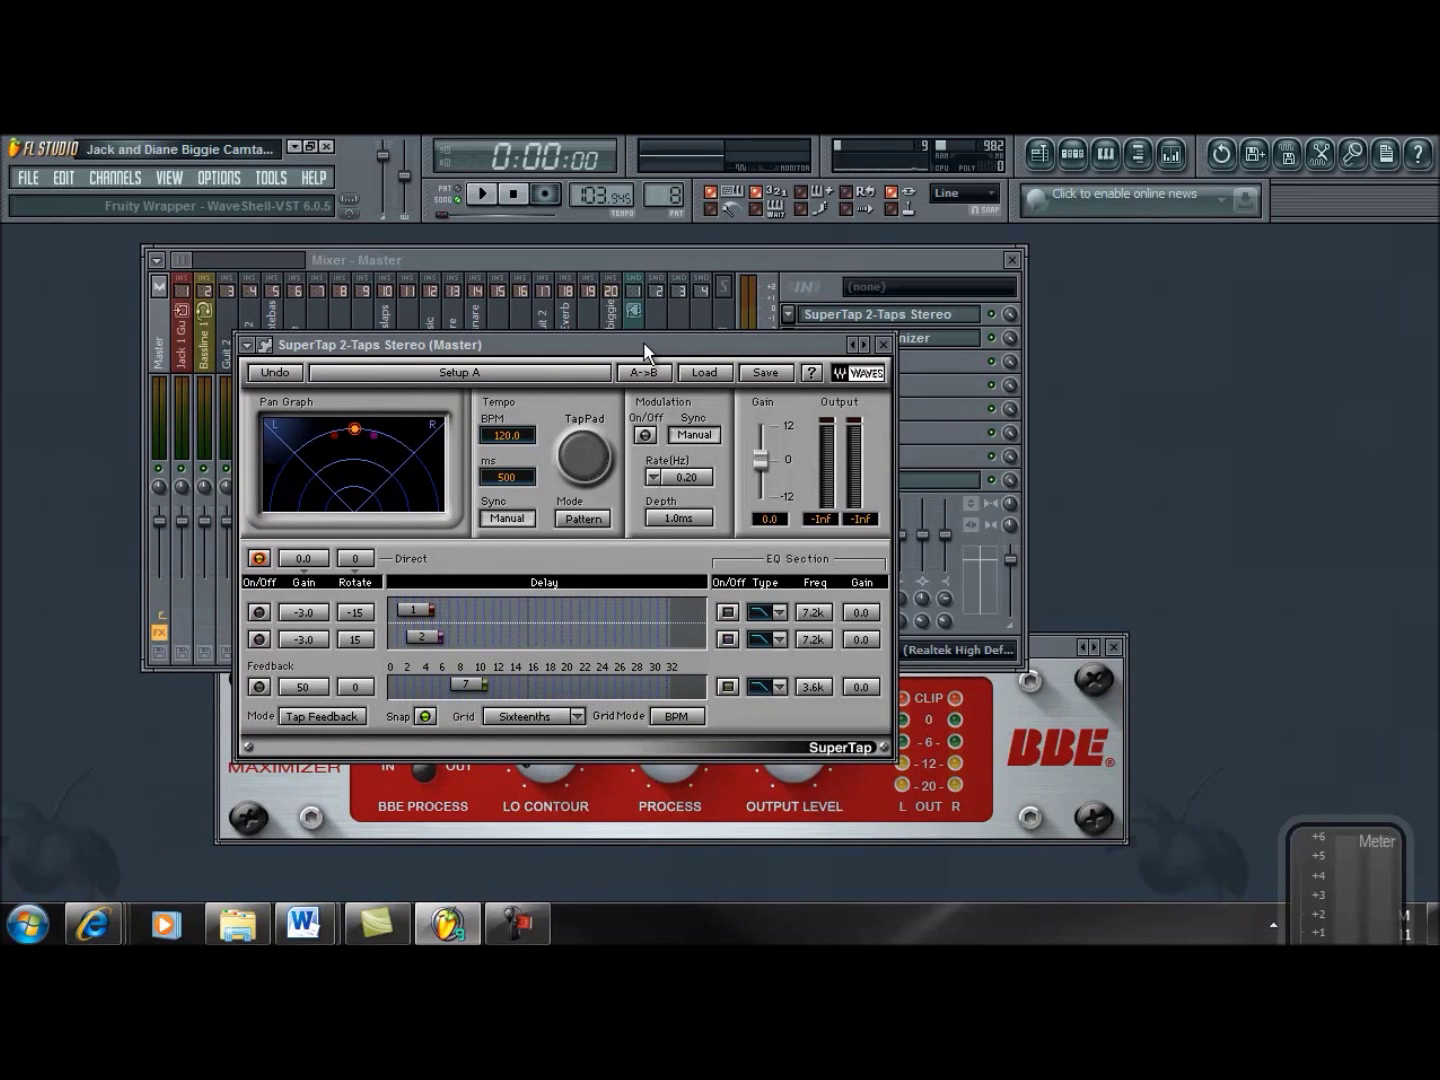
left_click(886, 346)
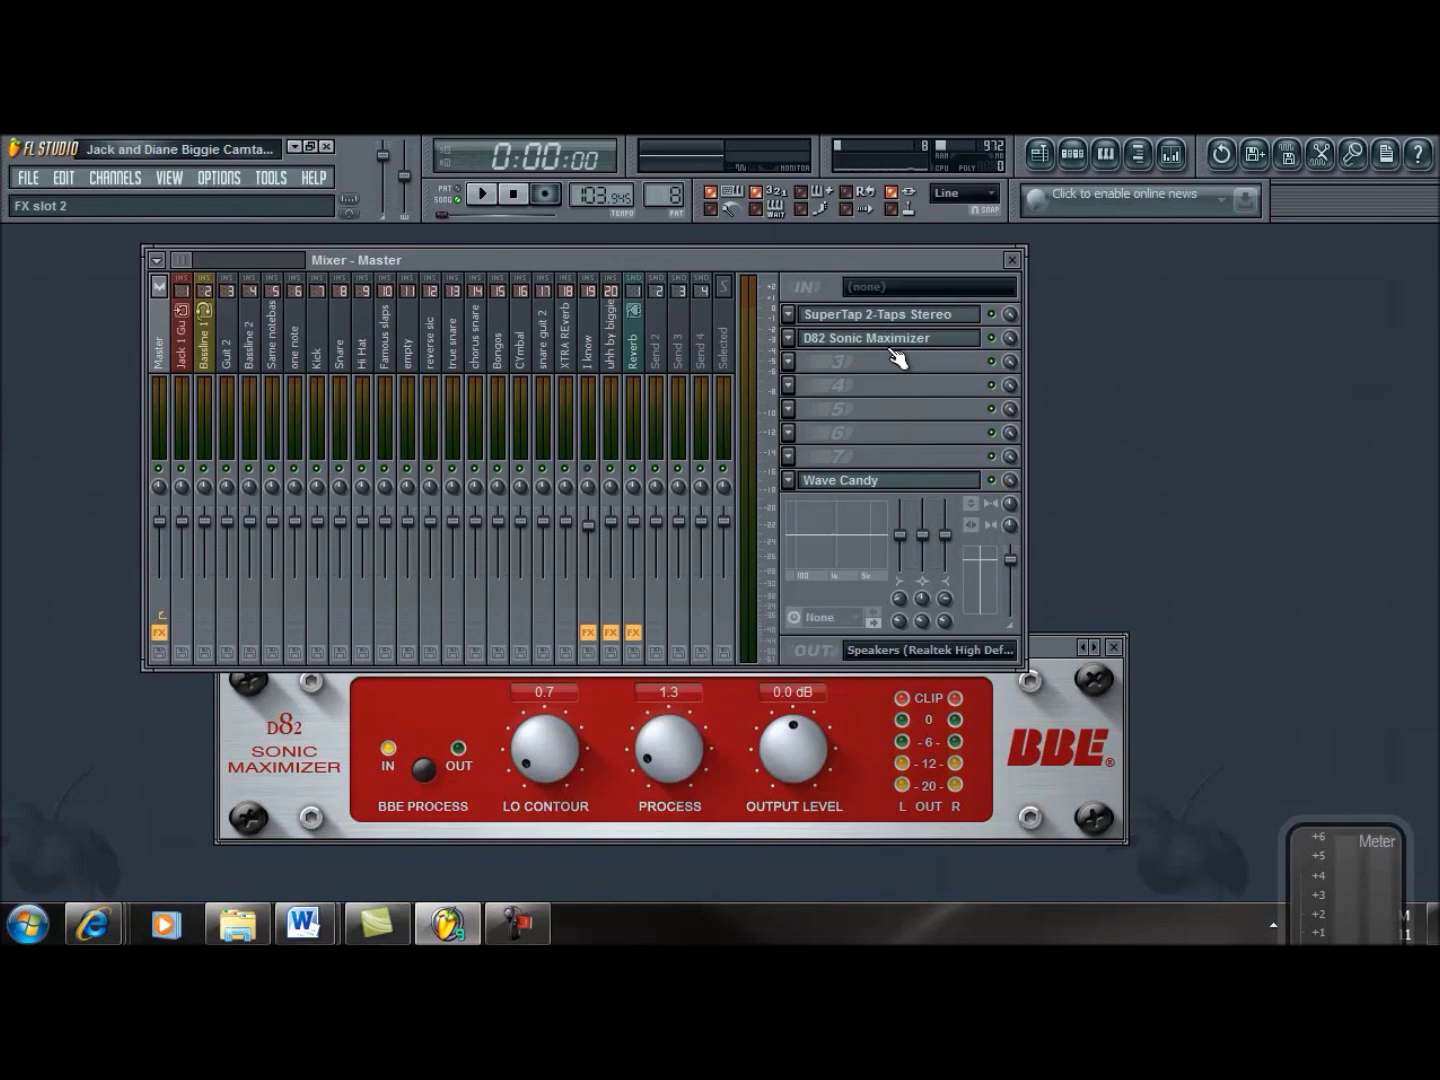